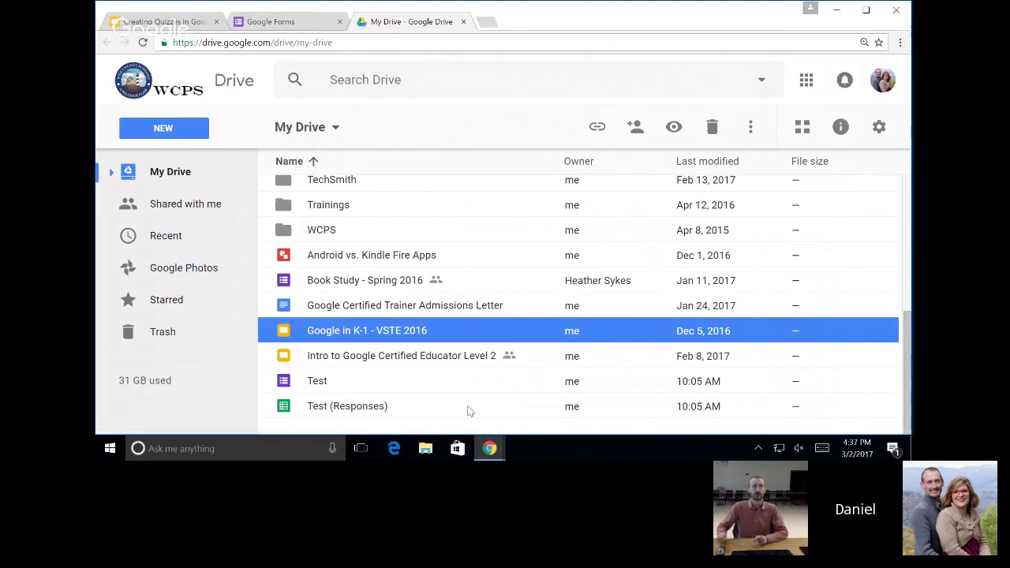
Open Drive's New menu, then dismiss it without creating anything.
click(170, 130)
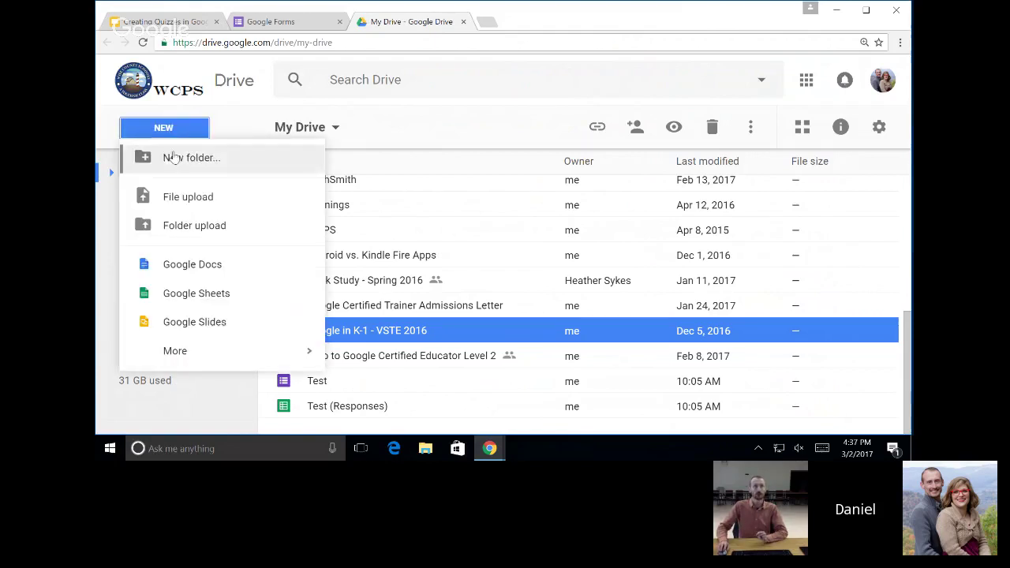
mouse_move(200, 364)
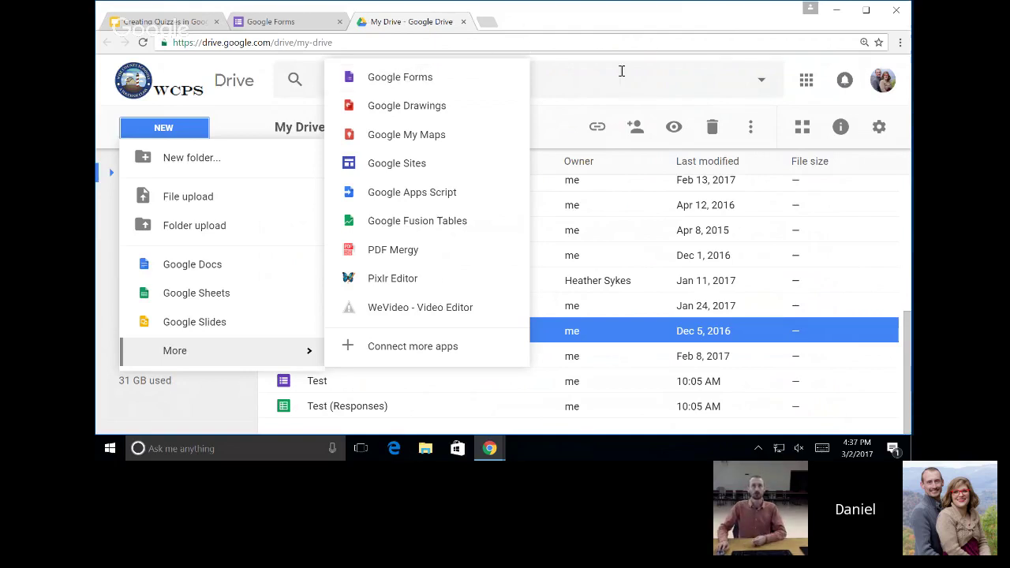
click(621, 71)
click(621, 71)
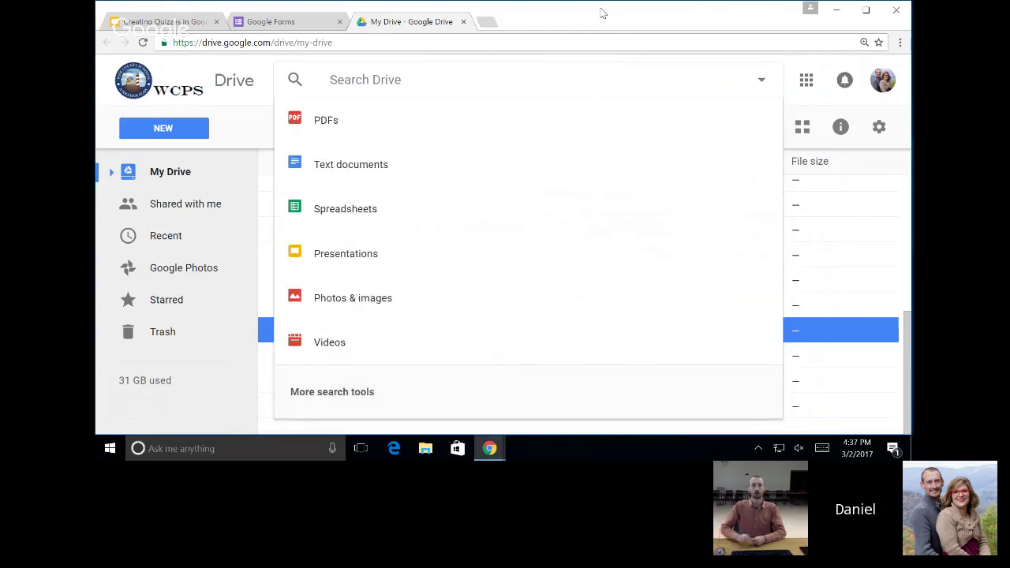
Load forms.google.com and scroll through the Recent forms such as Training Sign In.
click(299, 22)
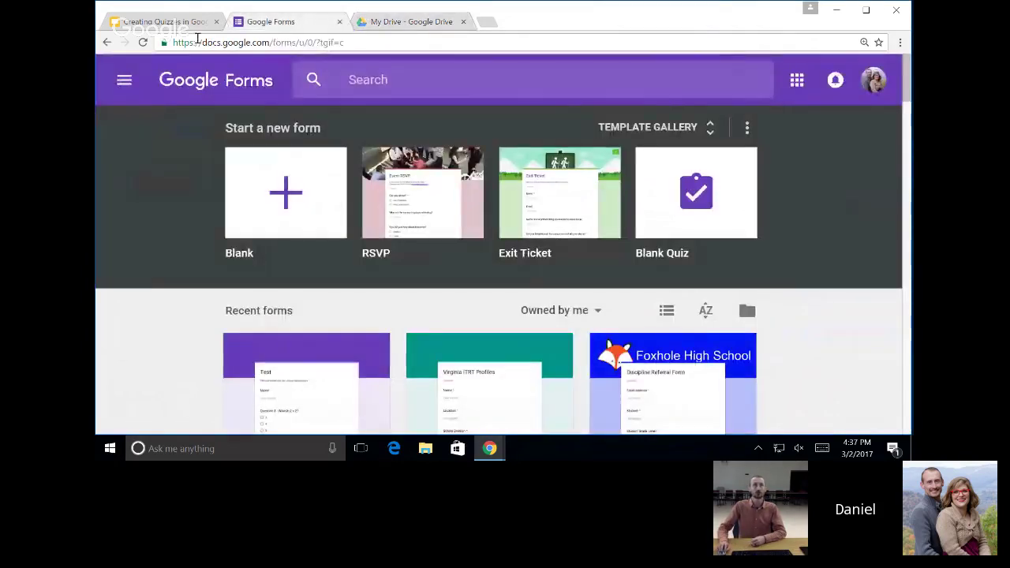
click(320, 42)
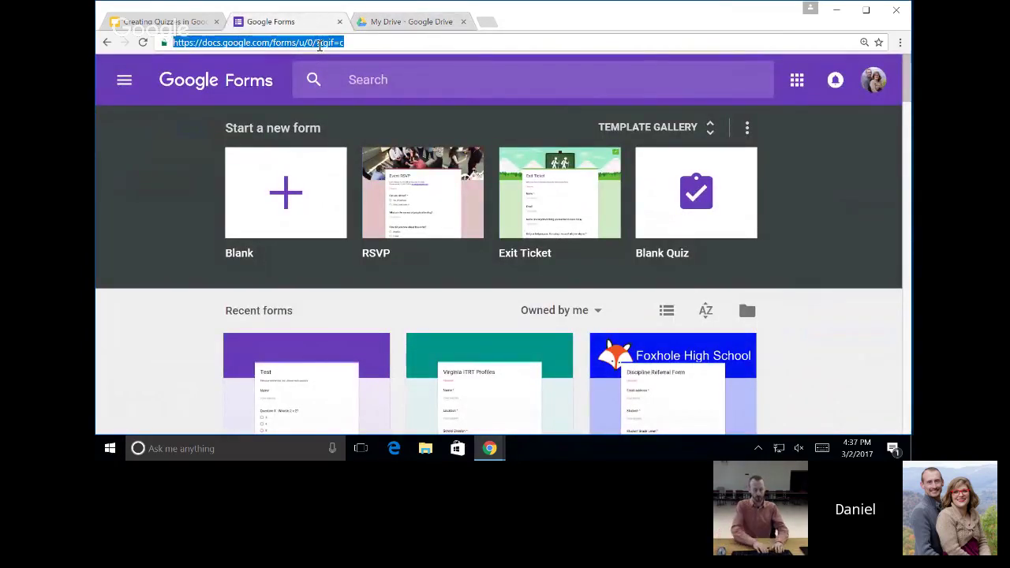
text(forms.google.com)
key(Return)
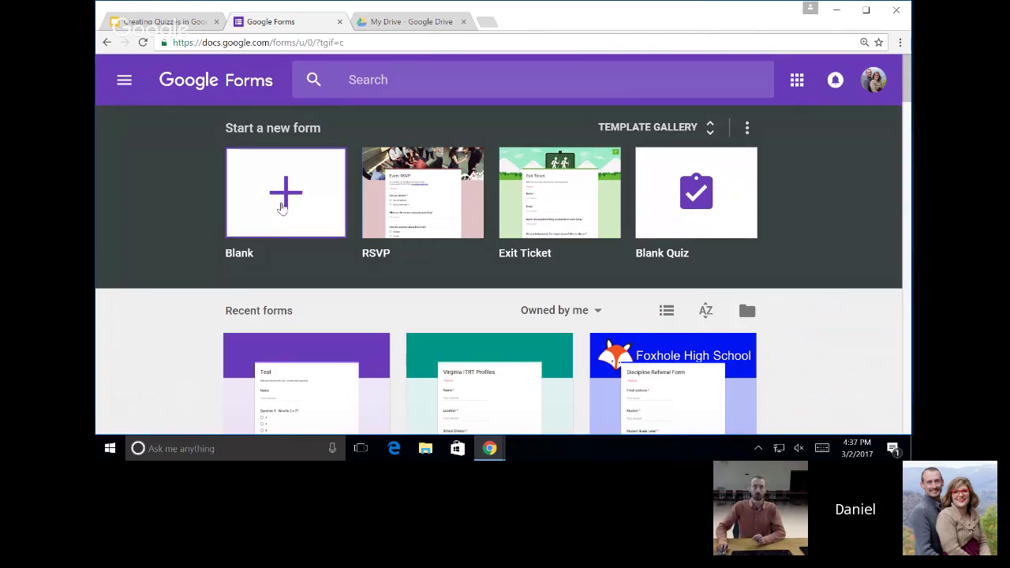
click(282, 207)
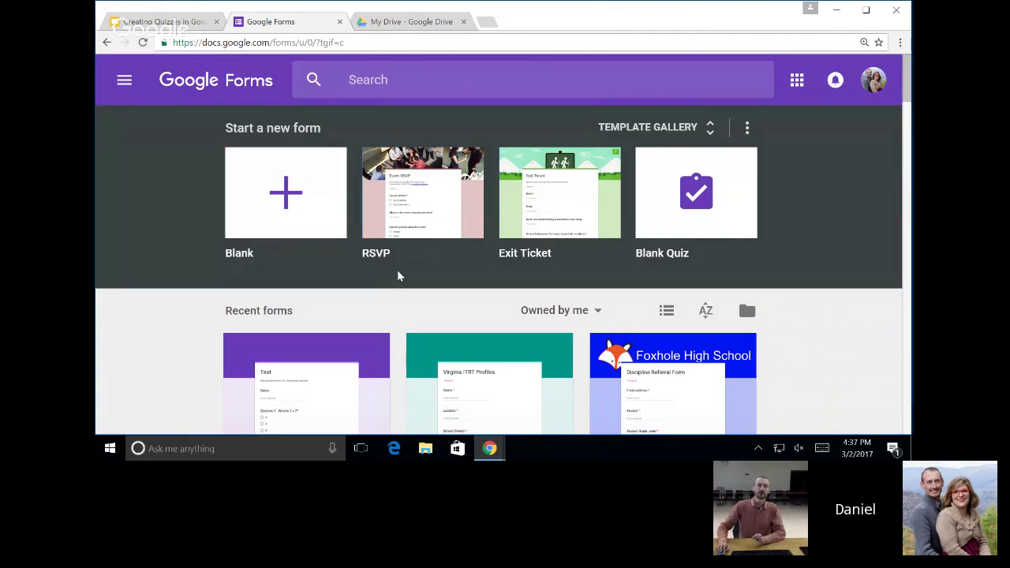
scroll(450, 287, down, 1)
scroll(450, 284, down, 6)
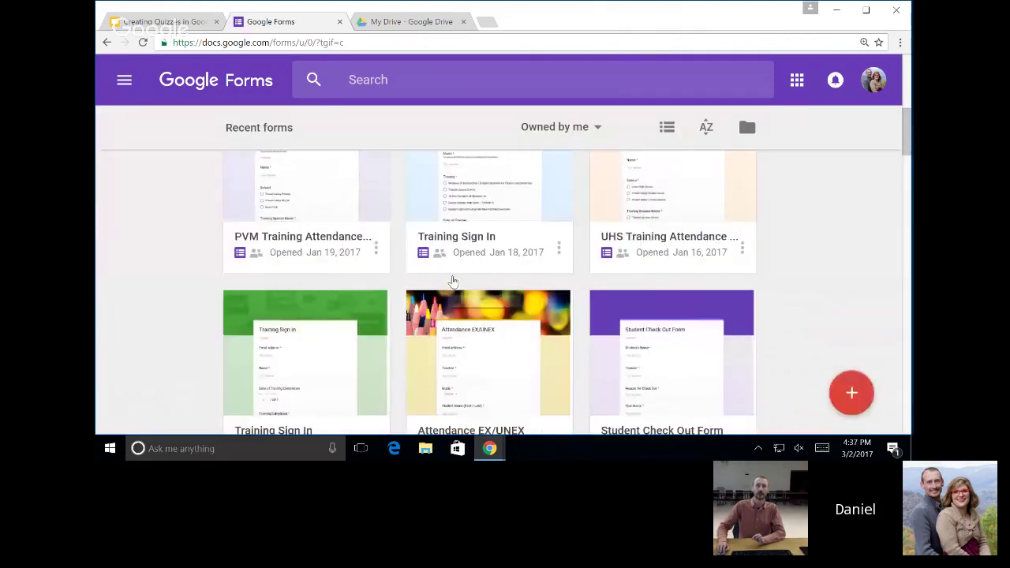
scroll(452, 281, up, 7)
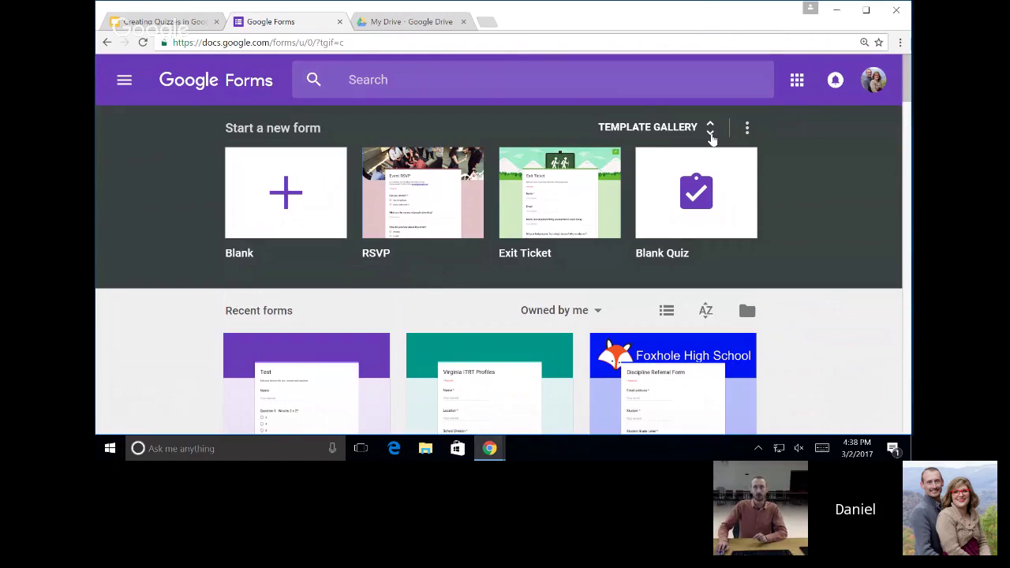
Scroll the Forms template gallery down to the work templates, then go back to My Drive.
click(711, 135)
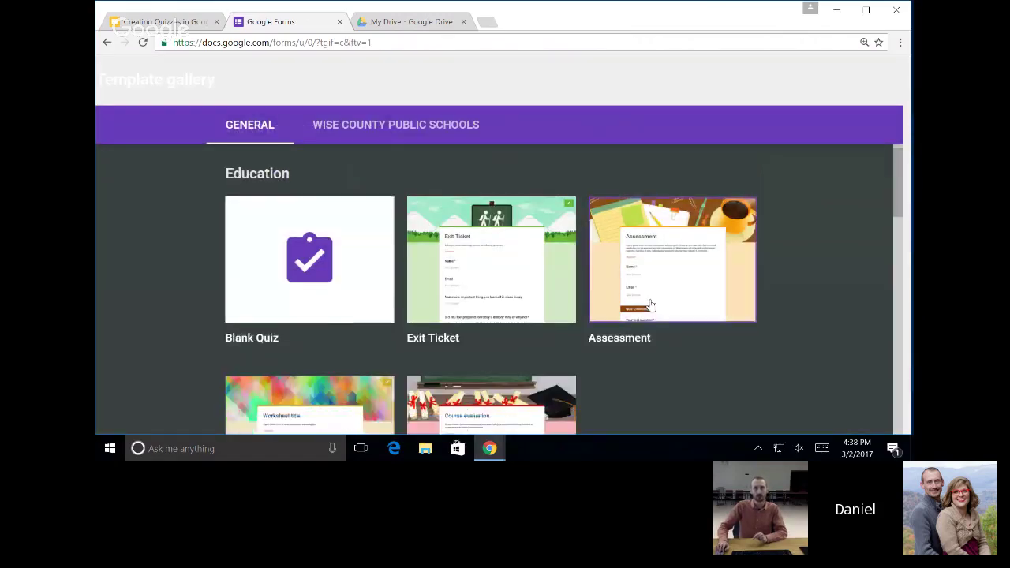
scroll(649, 304, down, 5)
scroll(650, 304, down, 8)
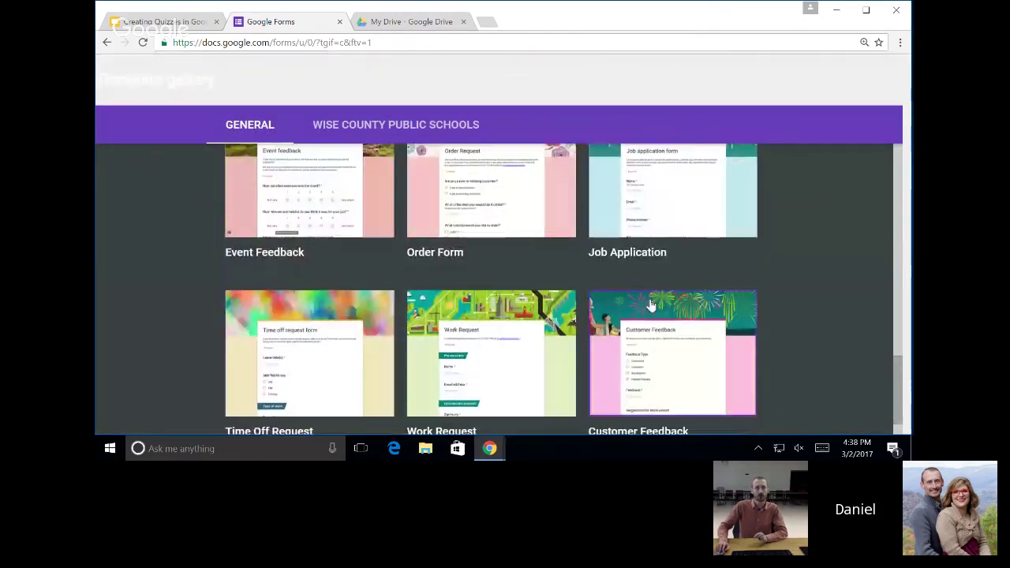
scroll(655, 297, down, 1)
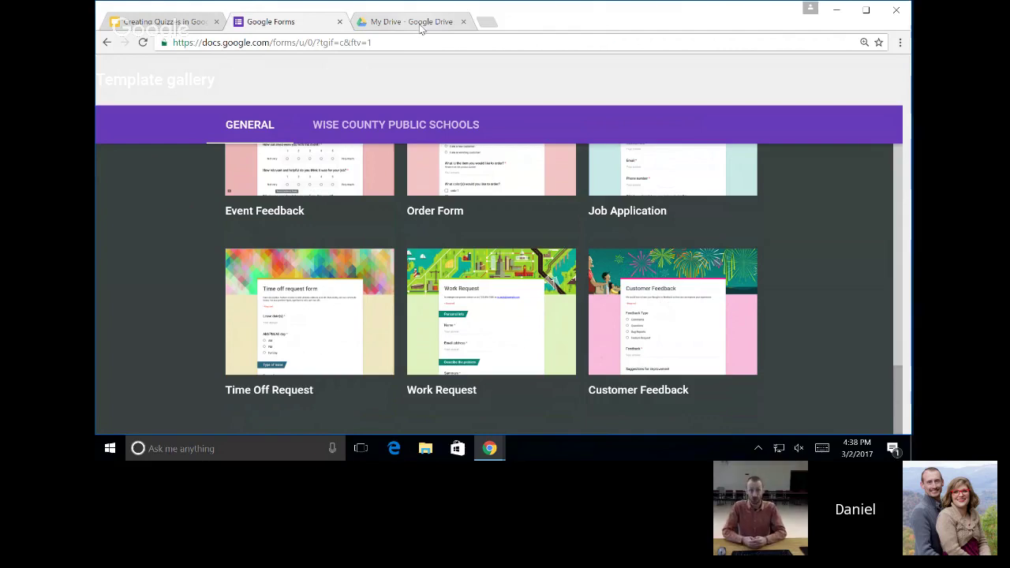
click(420, 28)
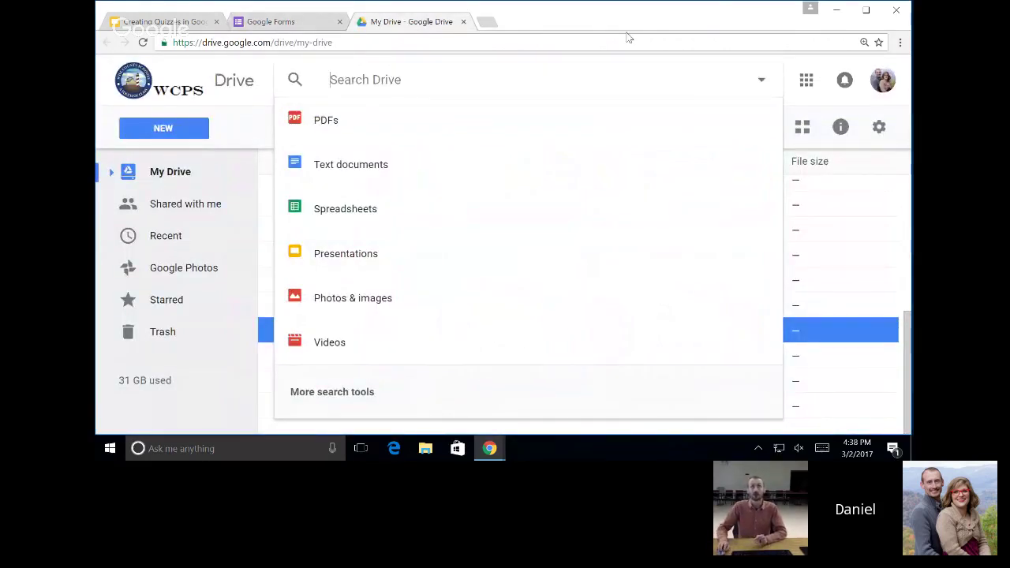
From My Drive, create a blank form through New > More > Google Forms.
click(269, 142)
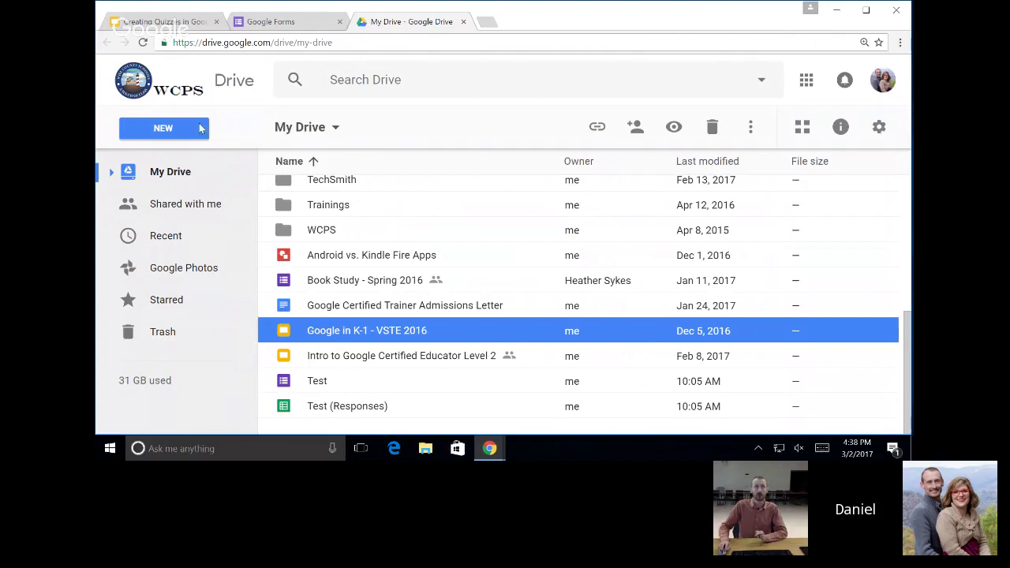
click(299, 24)
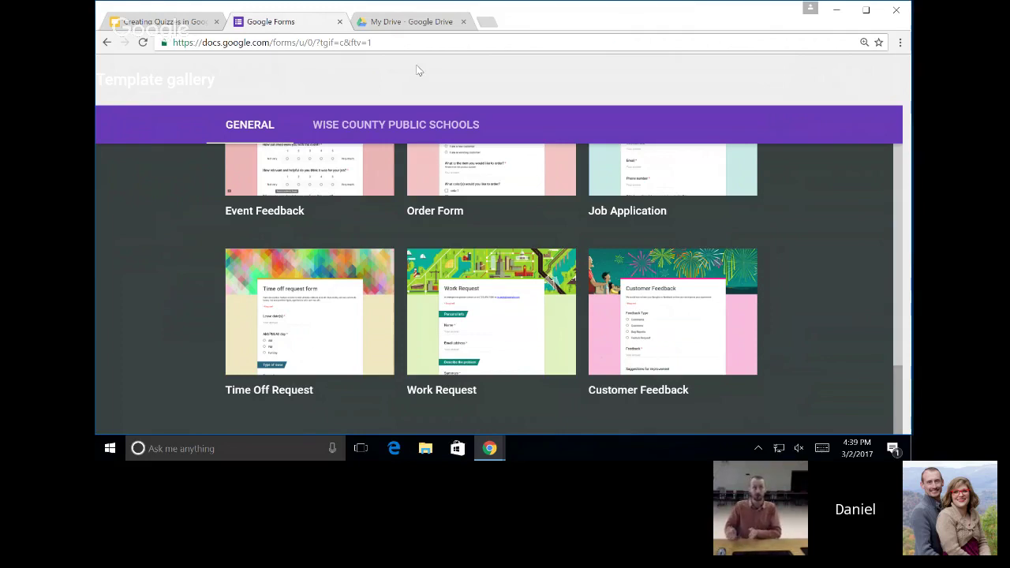
click(368, 20)
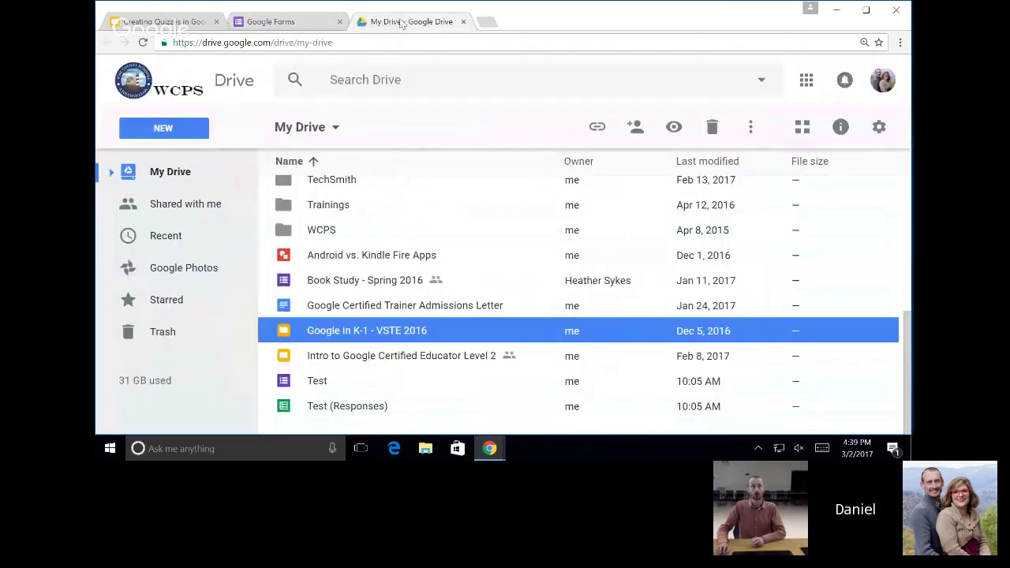
click(175, 134)
click(189, 347)
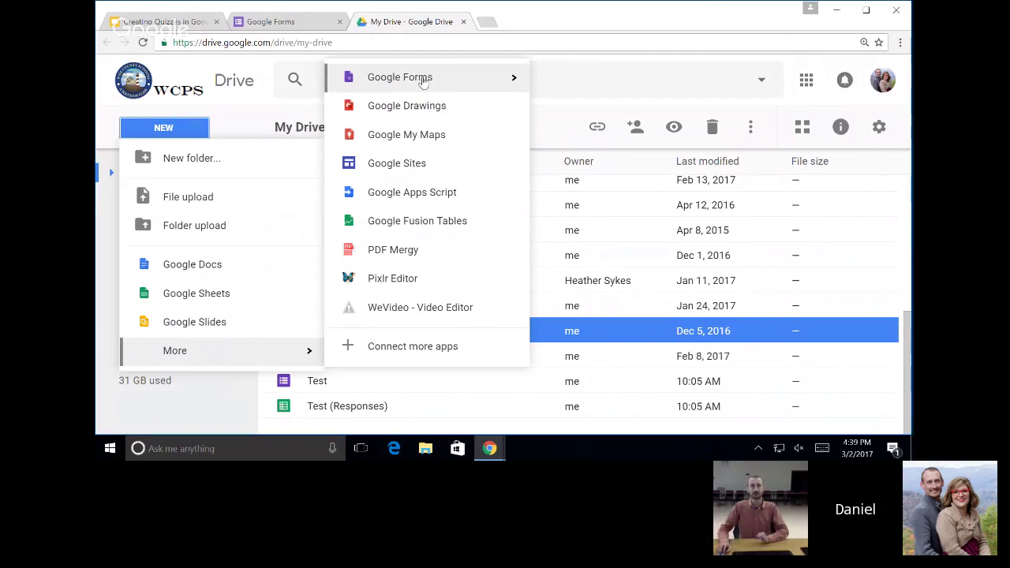
click(423, 79)
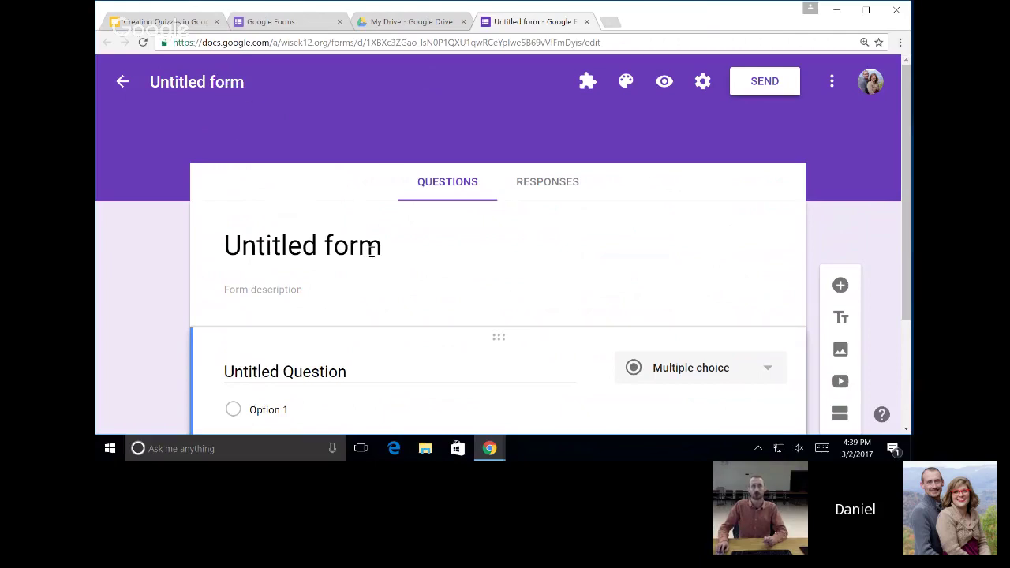
Retitle 'Untitled form' to 'Quiz on Chapter 7' and accept the matching document name.
click(372, 251)
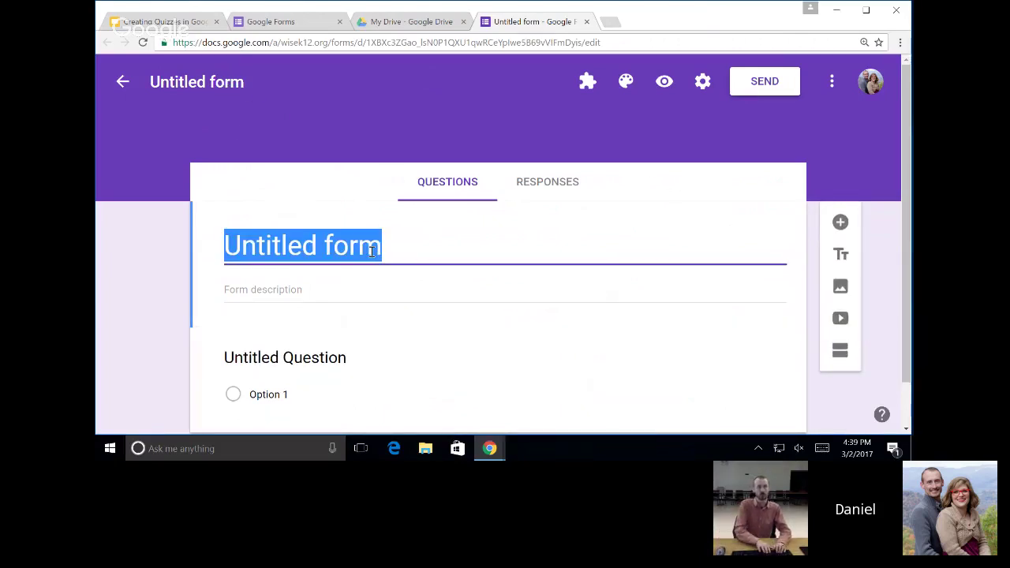
text(Quiz on Chapter 7)
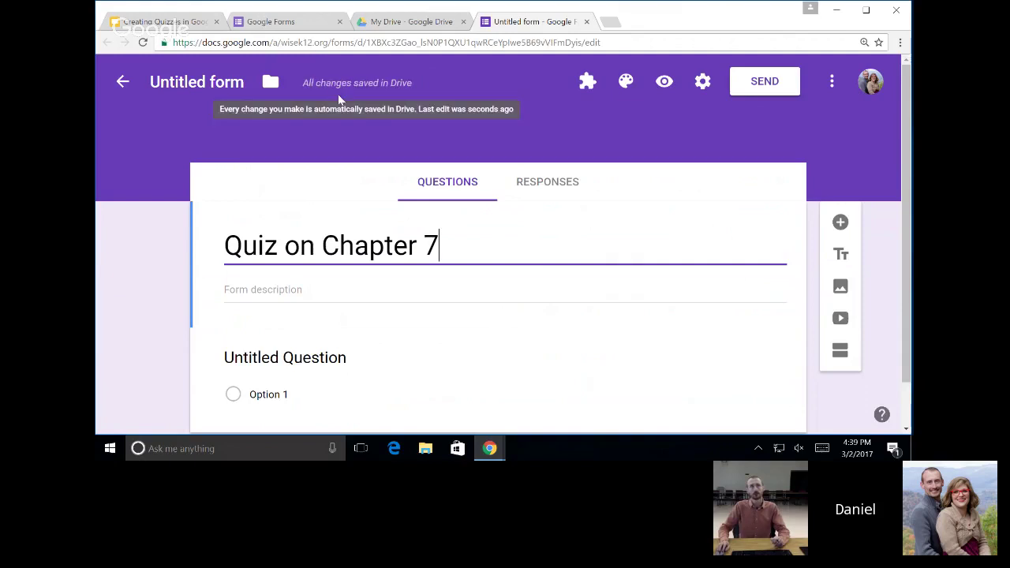
mouse_move(342, 88)
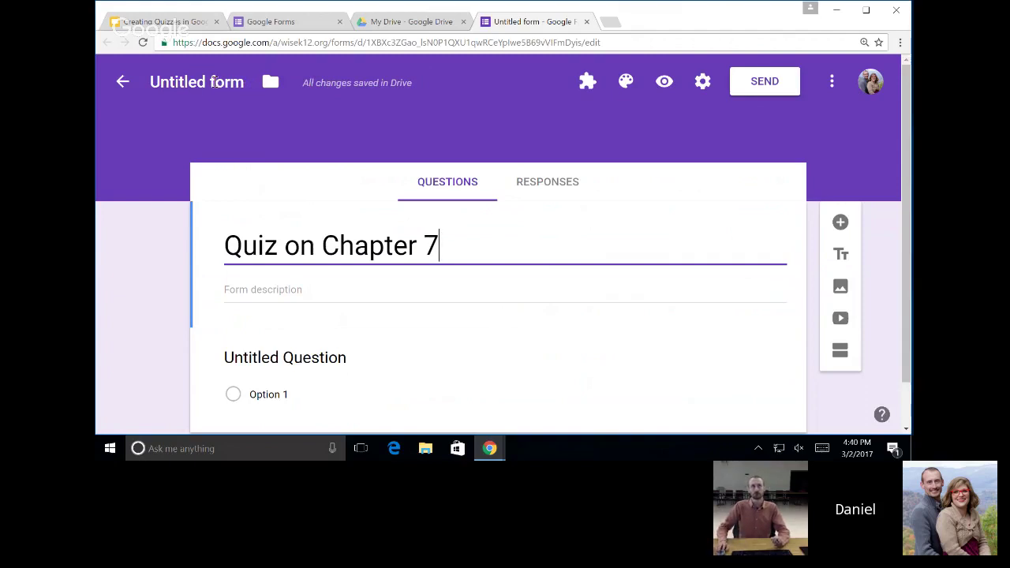
click(213, 82)
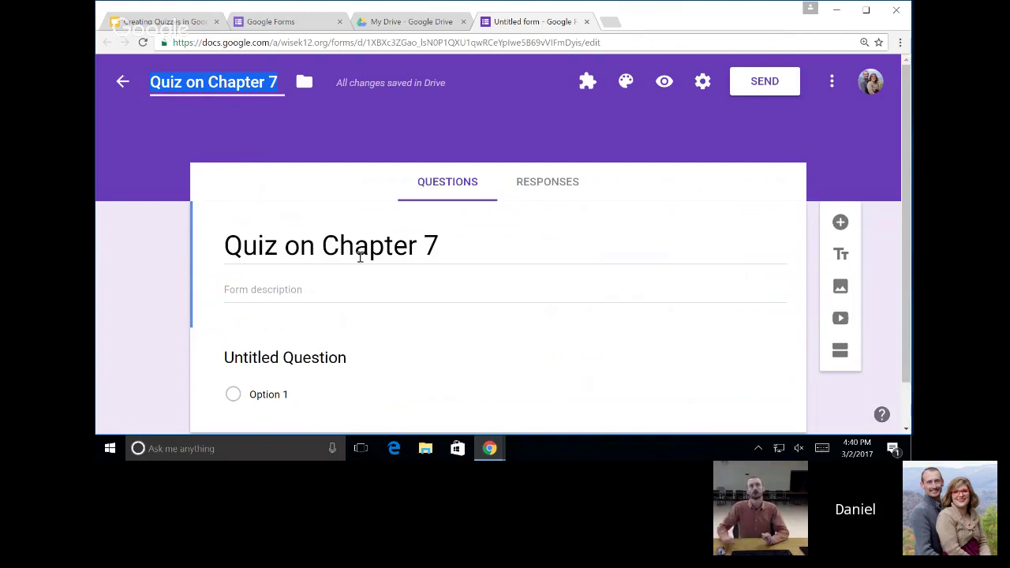
click(348, 293)
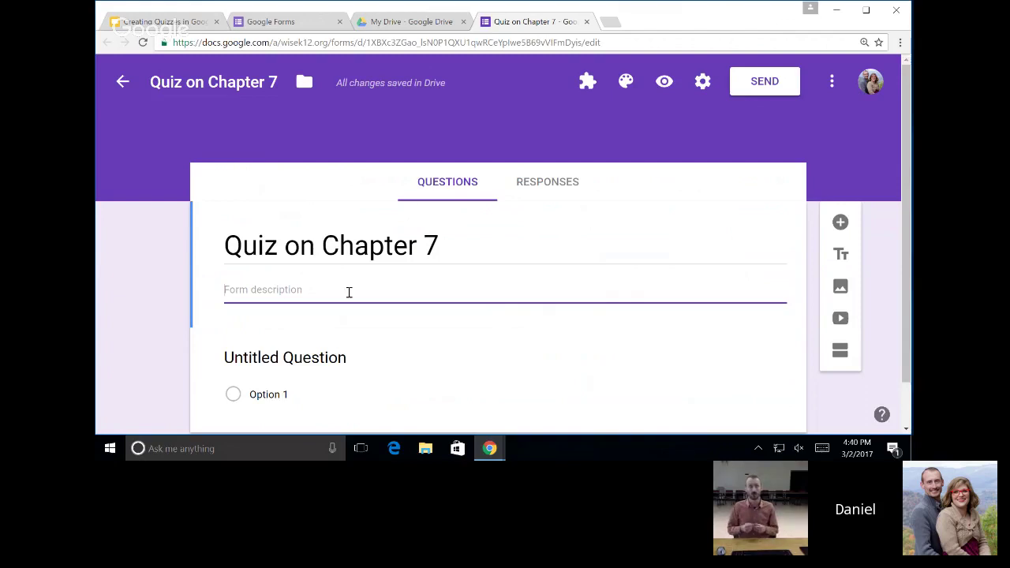
Type 'Answer all questions to the best of your ability.' as the form description.
text(Answer all questions t)
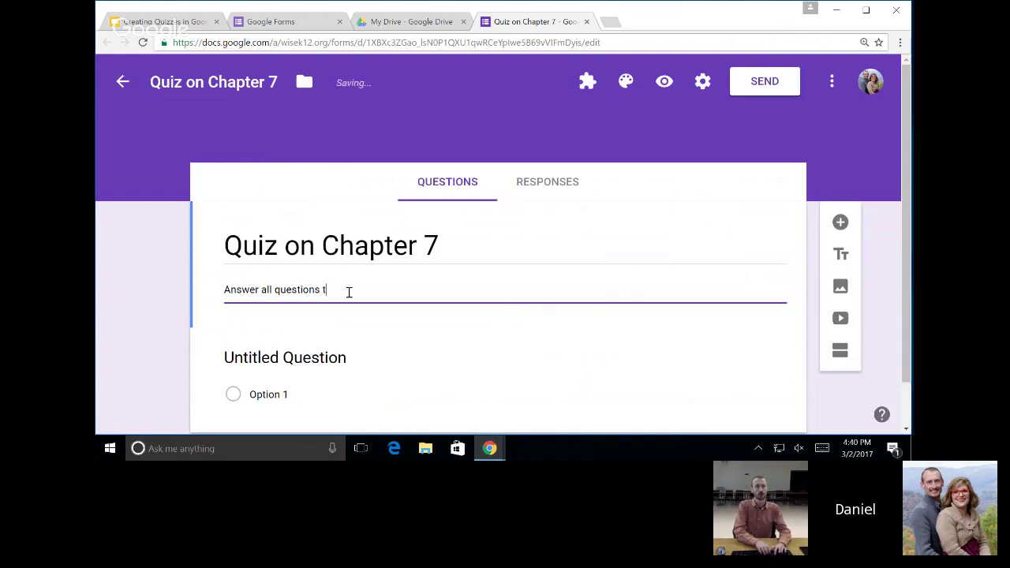
text(o the best of you)
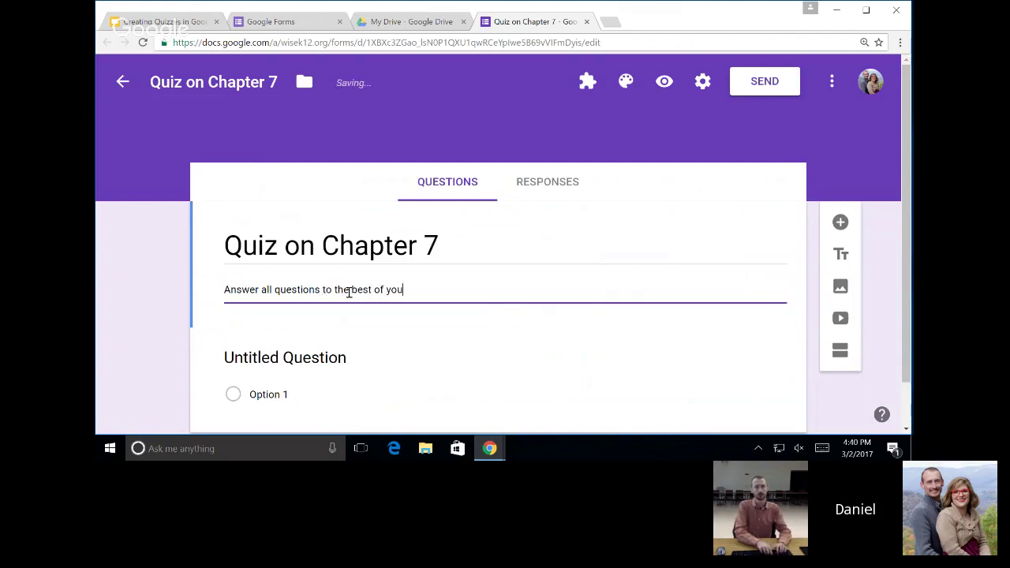
text(r ability.)
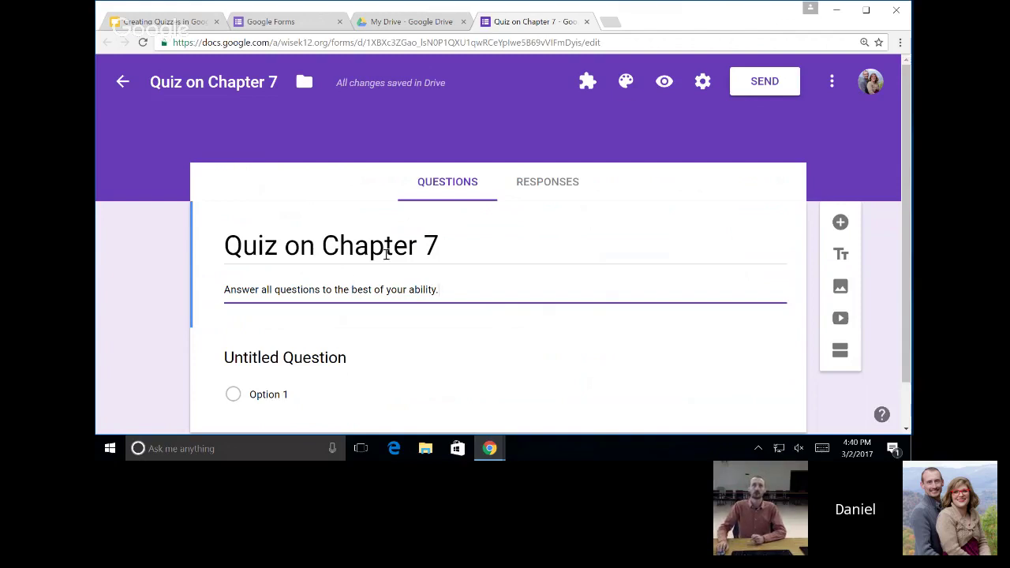
scroll(482, 289, down, 1)
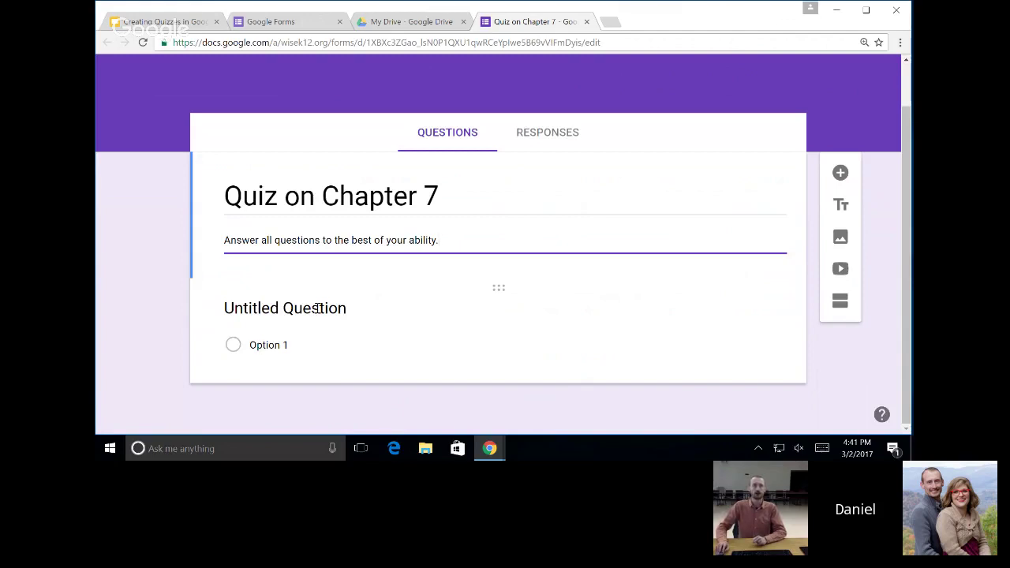
Activate the Untitled Question card below the description for editing.
scroll(363, 327, up, 2)
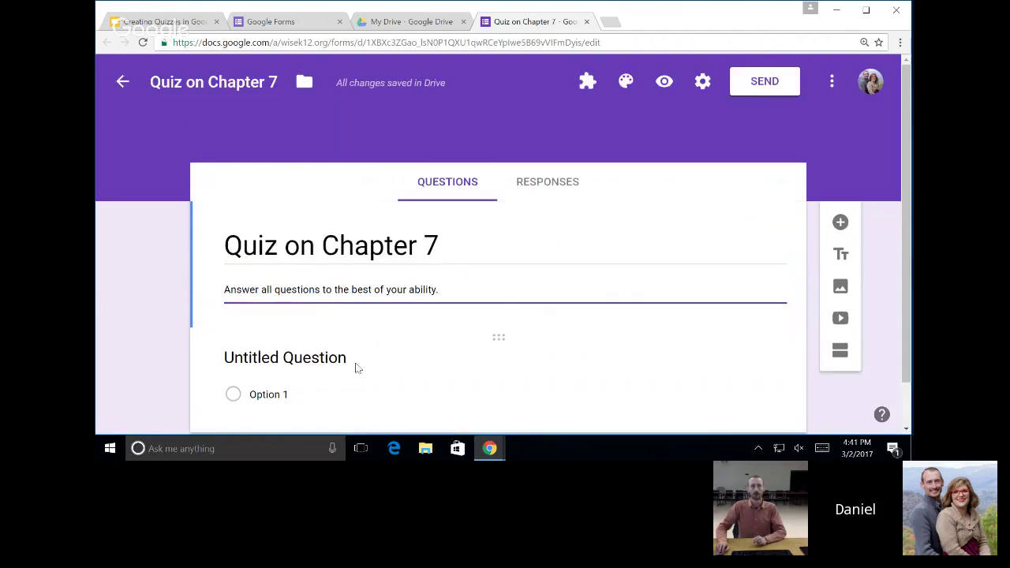
scroll(381, 339, down, 1)
scroll(430, 326, down, 1)
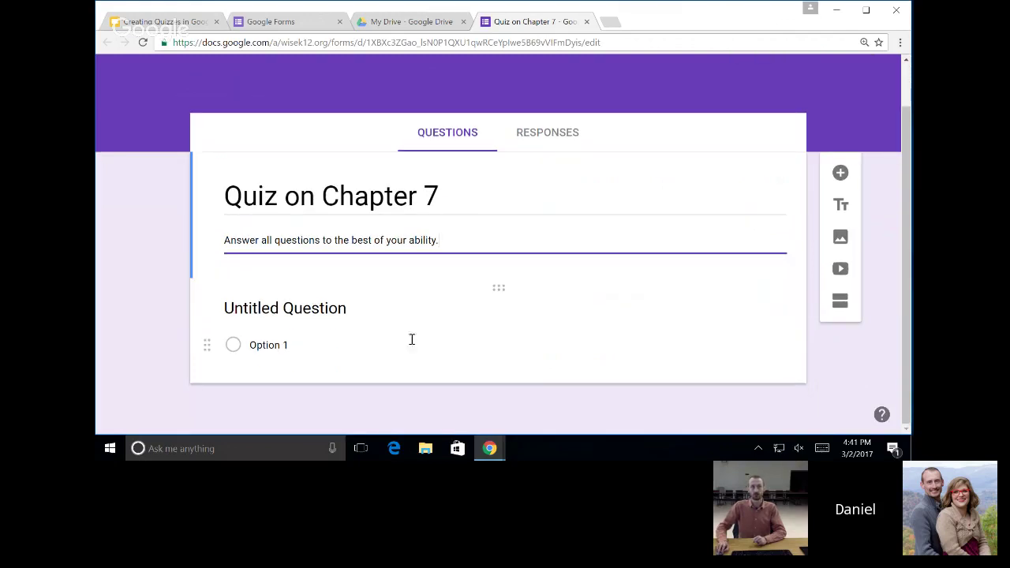
click(352, 340)
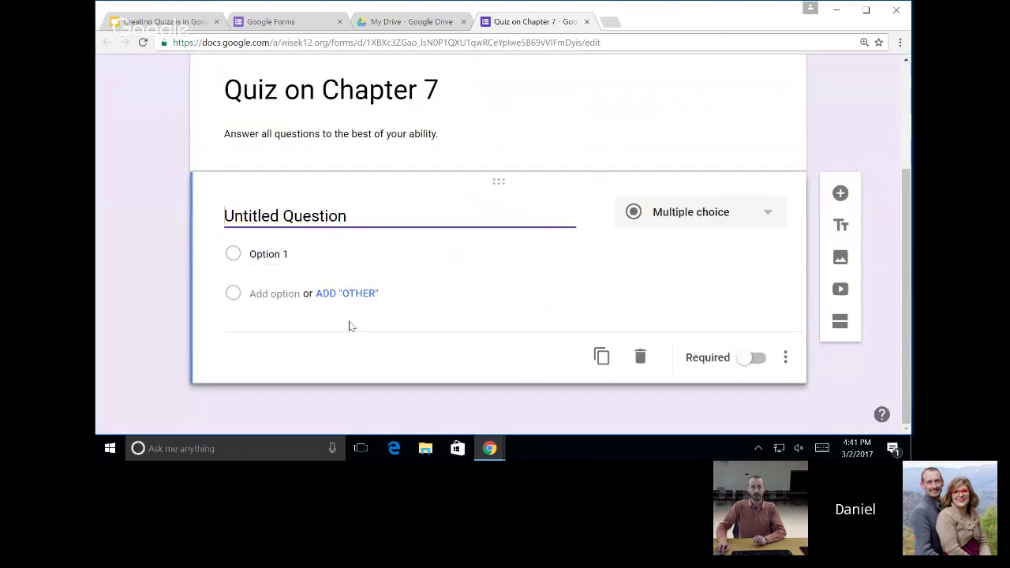
scroll(540, 224, up, 3)
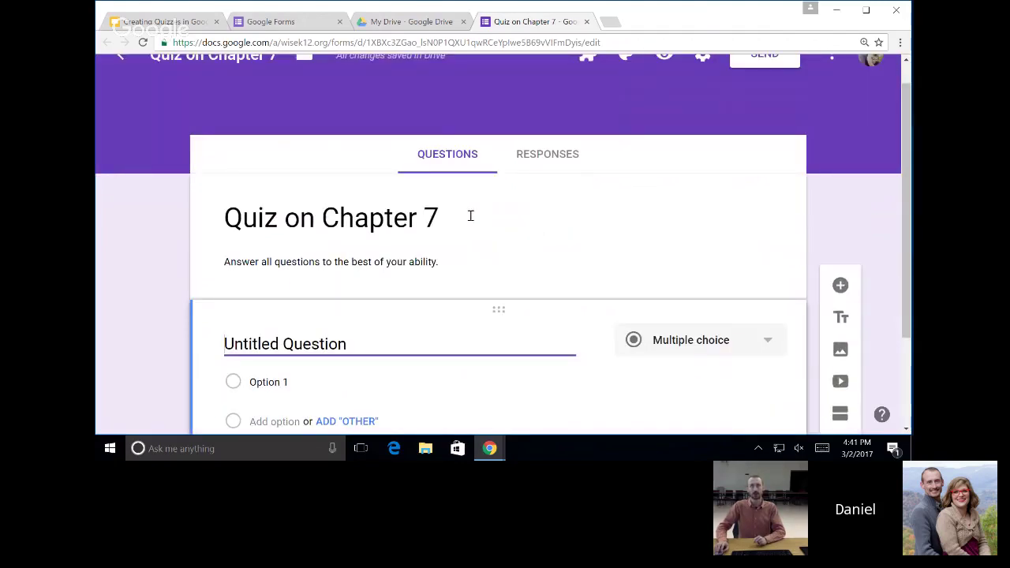
click(470, 216)
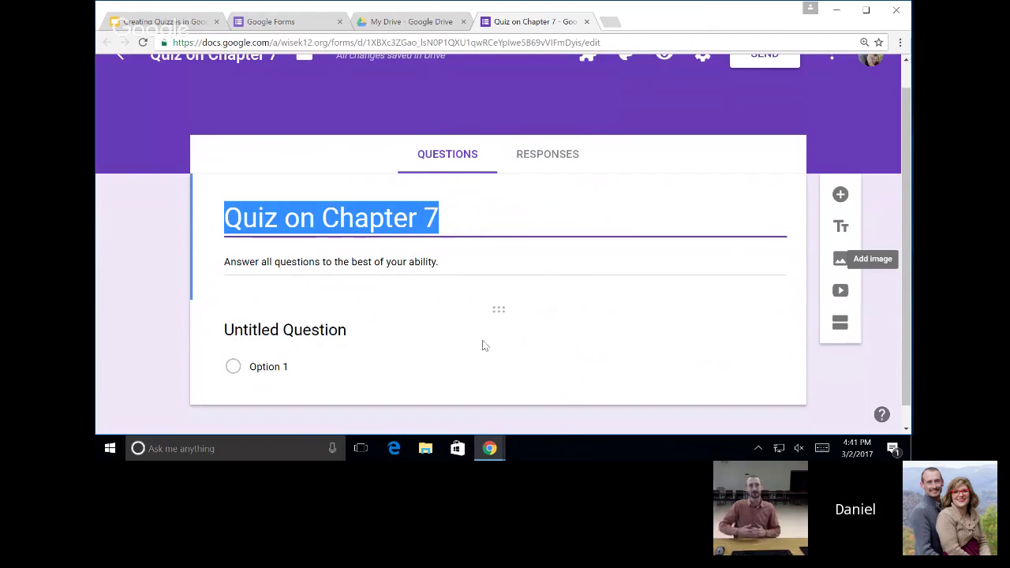
click(483, 345)
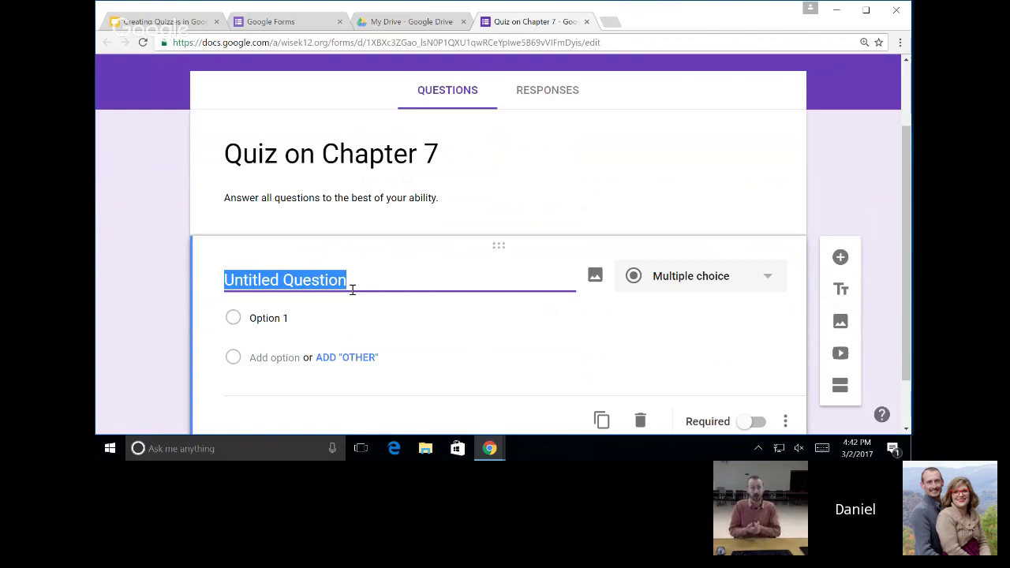
Enter '3 + 5' as the first question's title and open the question-type dropdown.
text(3 + 5)
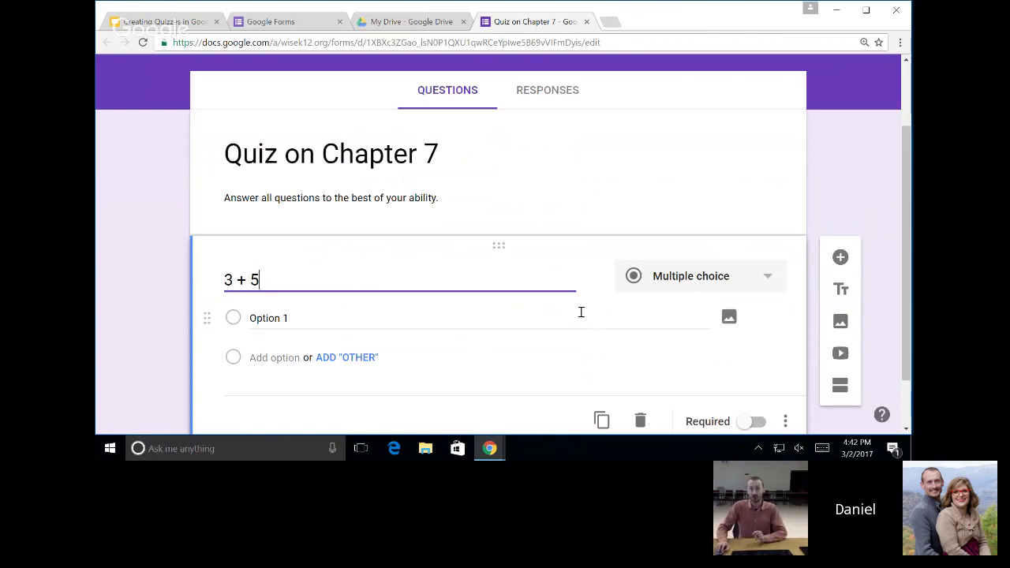
click(691, 278)
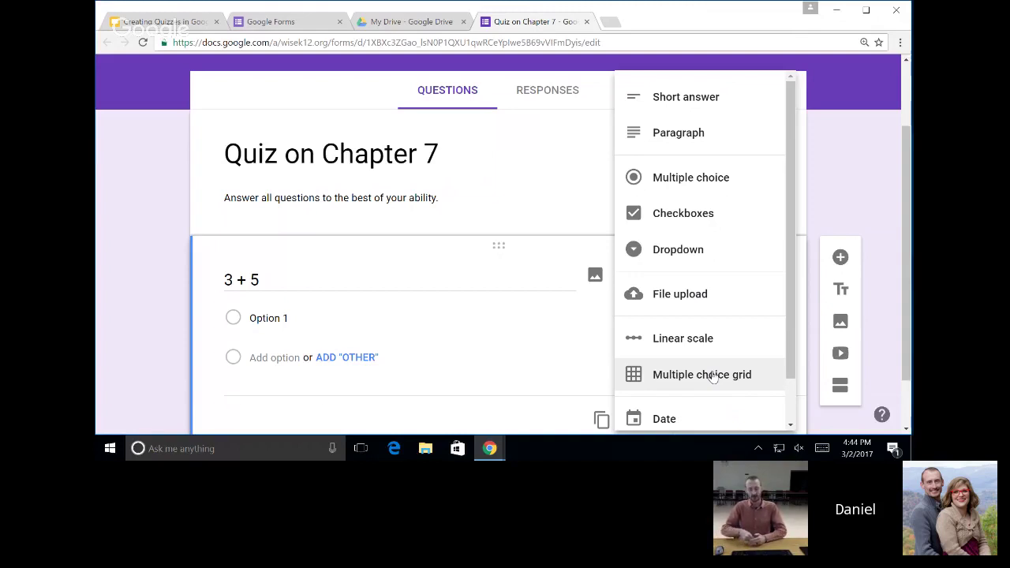
Change the '3 + 5' question to Multiple choice grid, then reopen the type list.
click(713, 375)
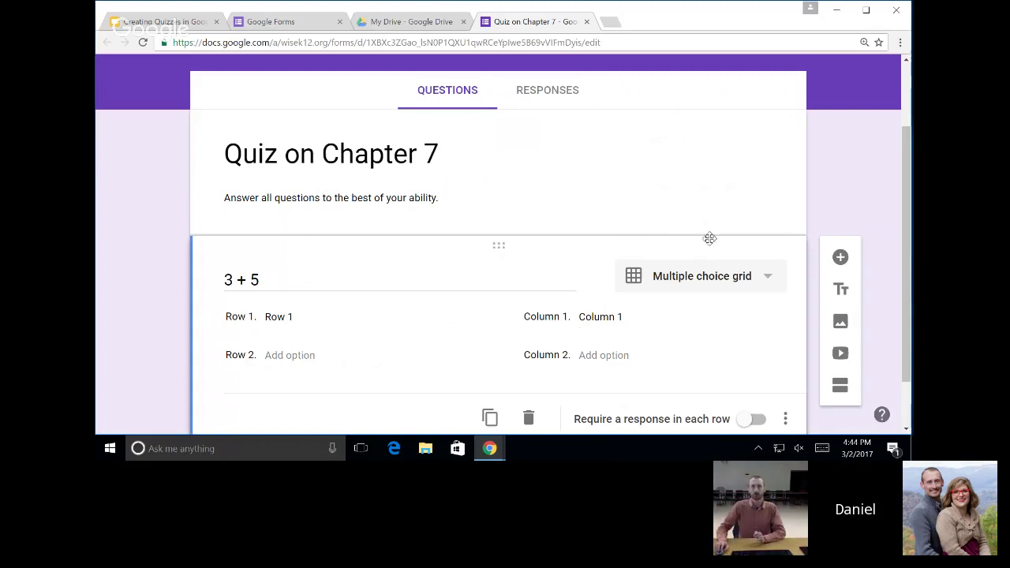
click(712, 289)
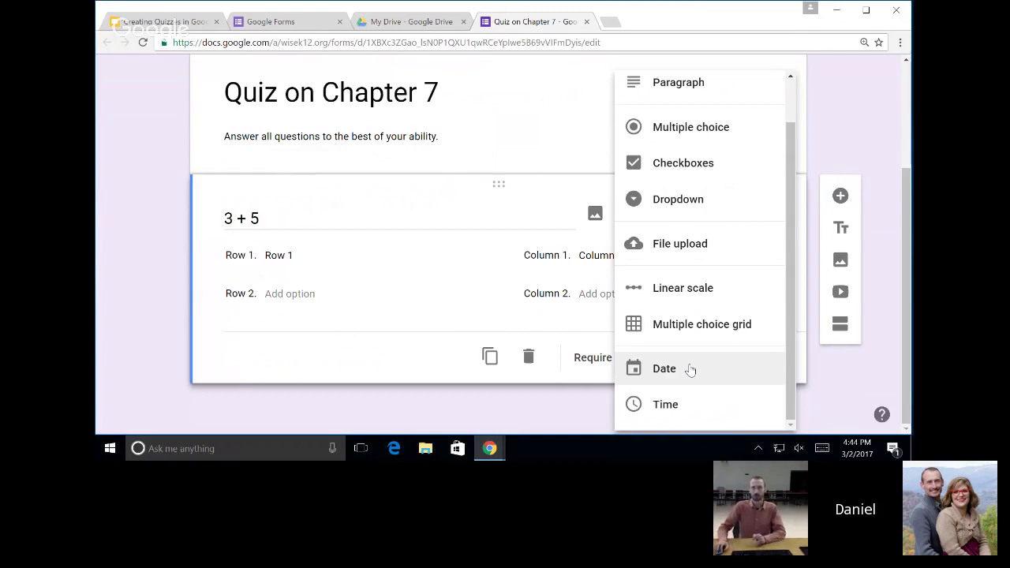
click(182, 191)
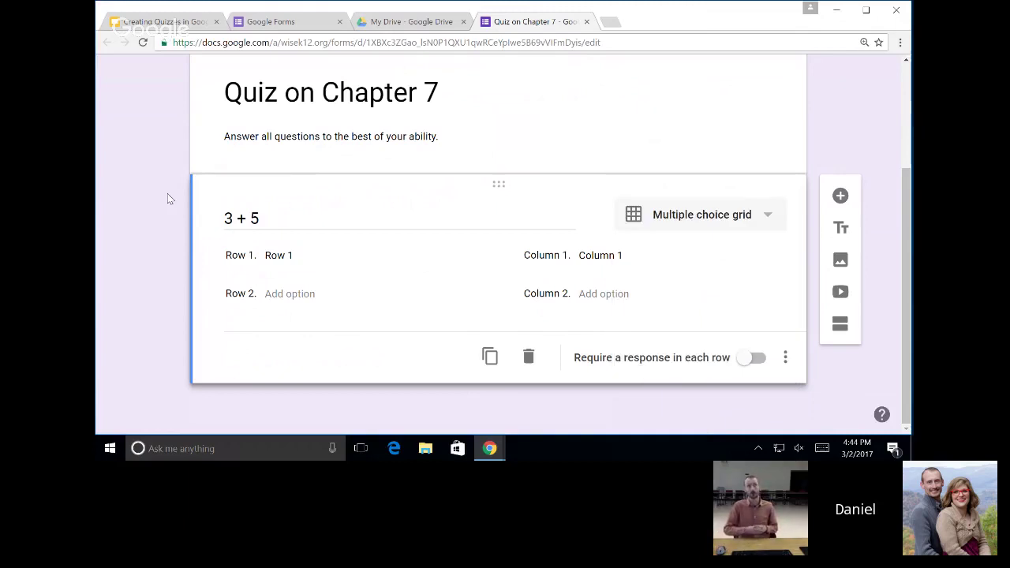
click(724, 225)
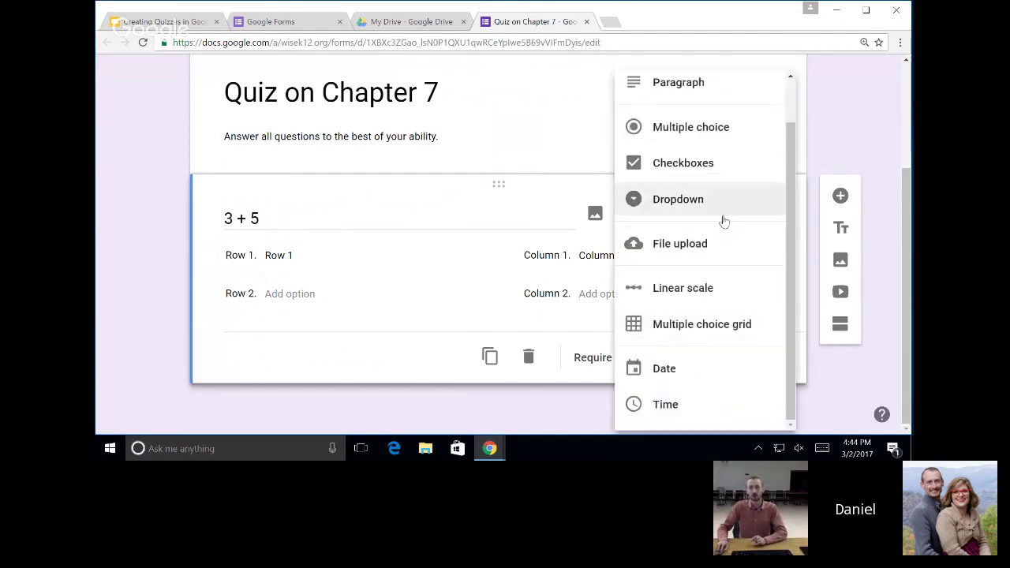
Revert the '3 + 5' question from grid back to Multiple choice.
click(733, 129)
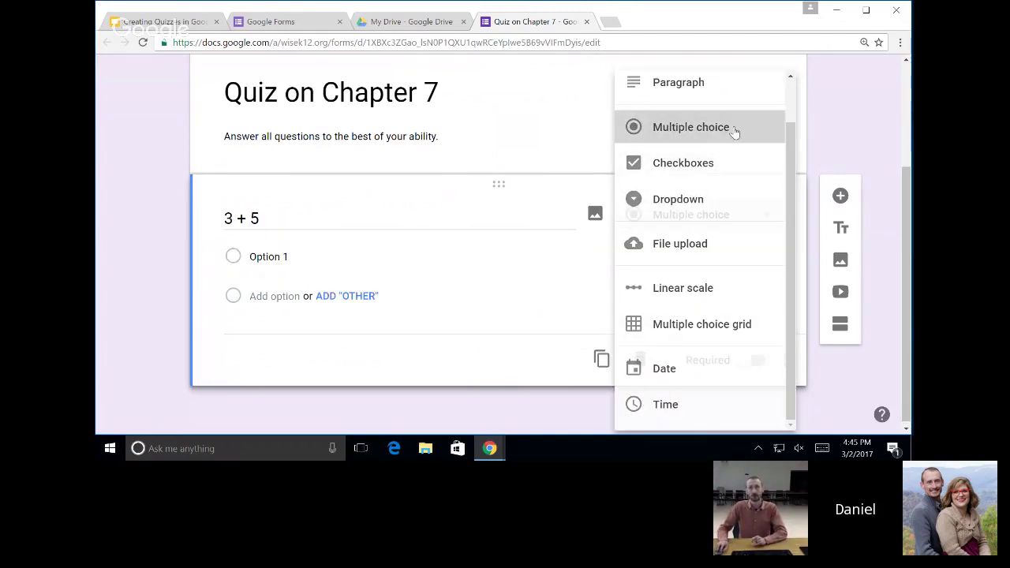
scroll(887, 163, up, 1)
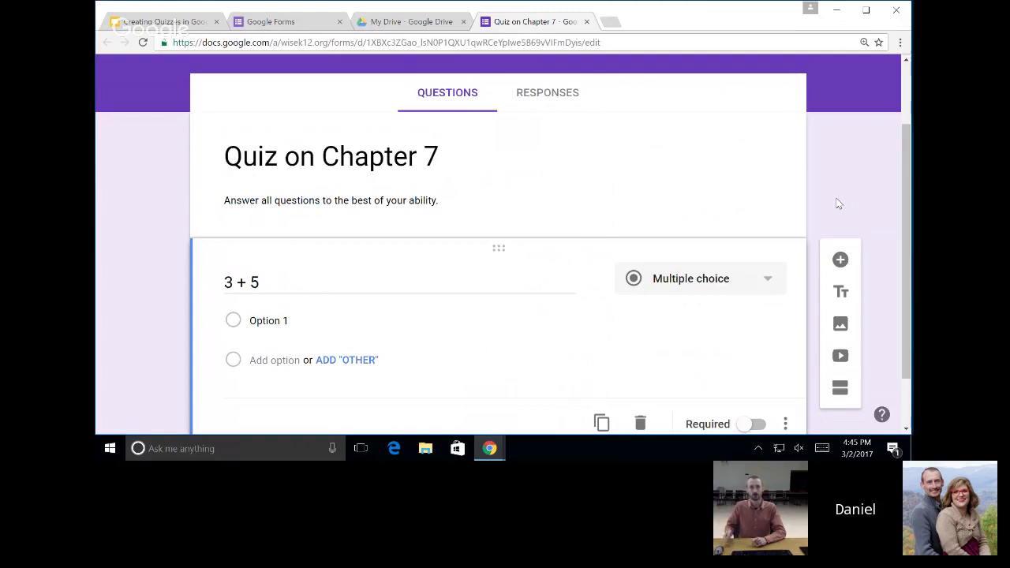
click(726, 279)
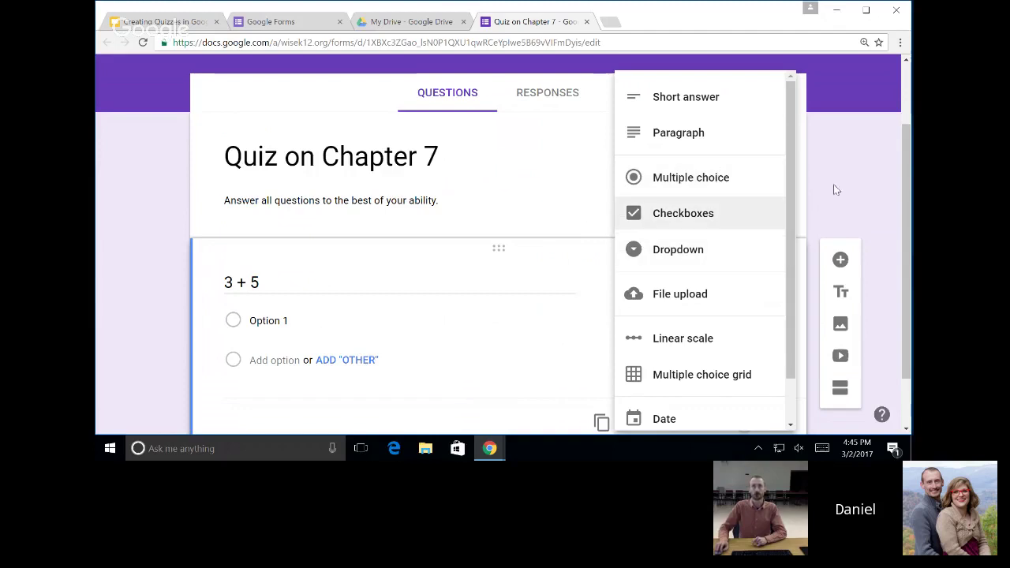
click(885, 195)
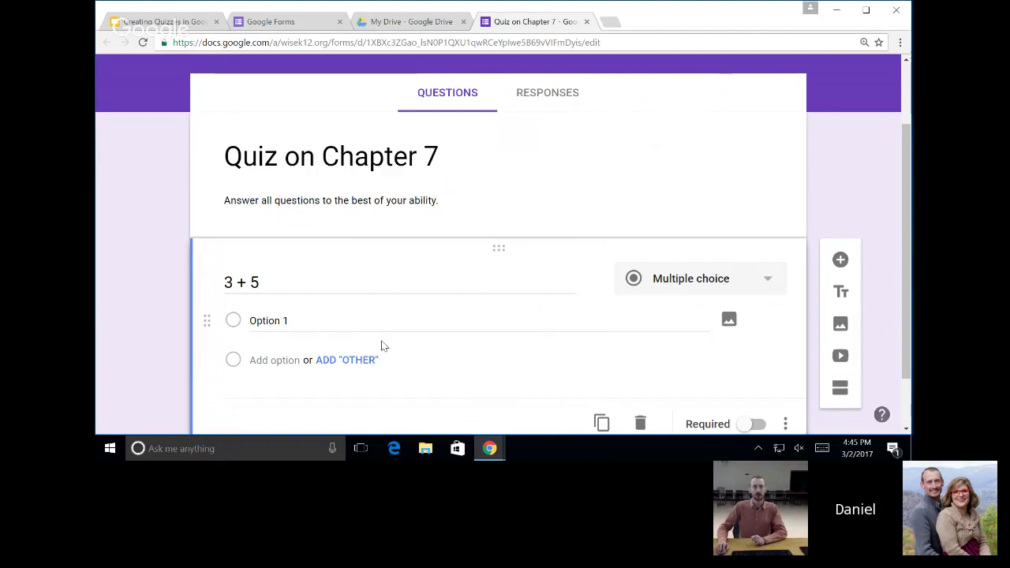
click(391, 320)
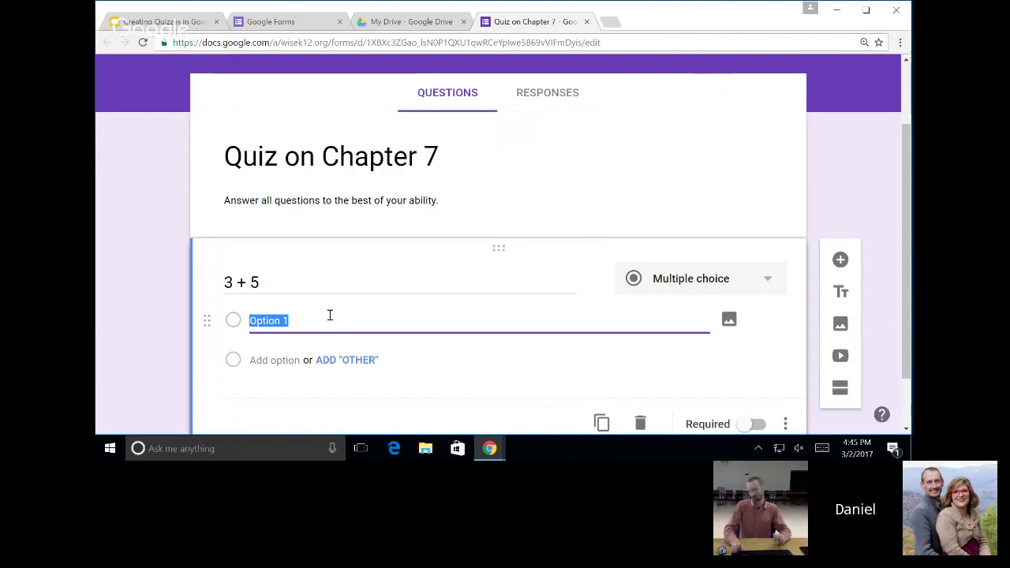
Fill in the answer choices 4, 9, 8 and 6 for '3 + 5'.
text(4)
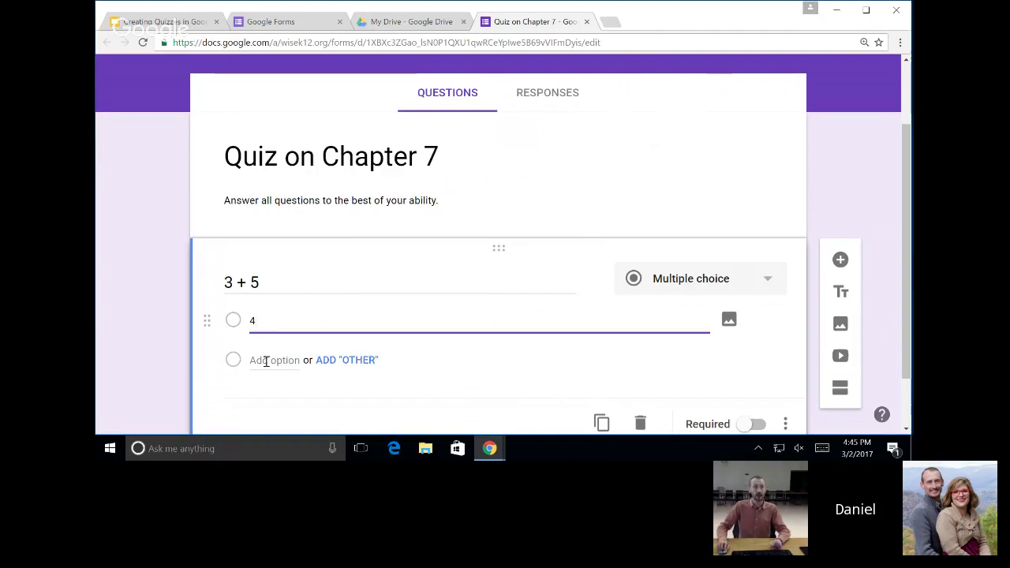
click(266, 361)
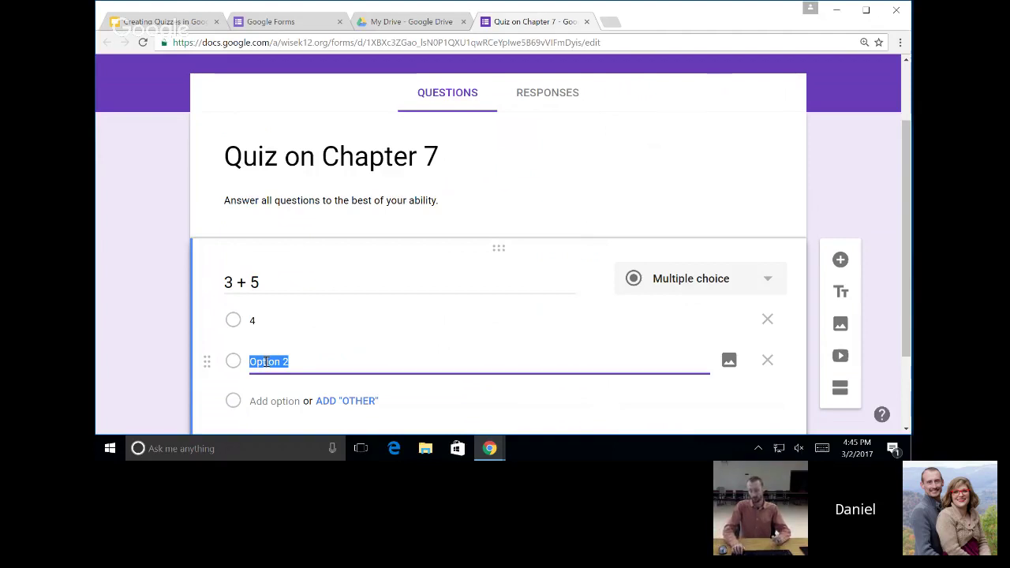
text(9)
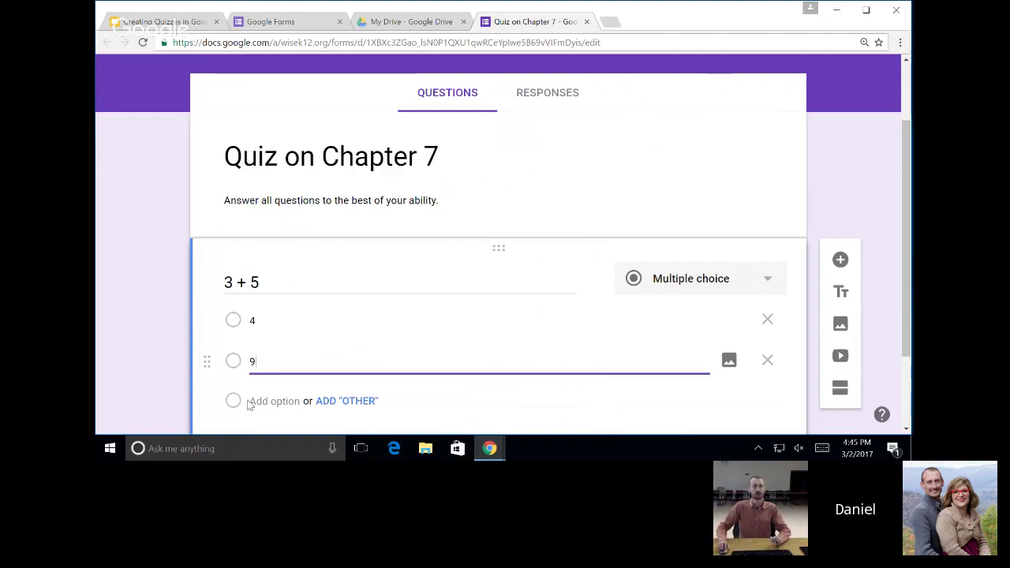
click(261, 401)
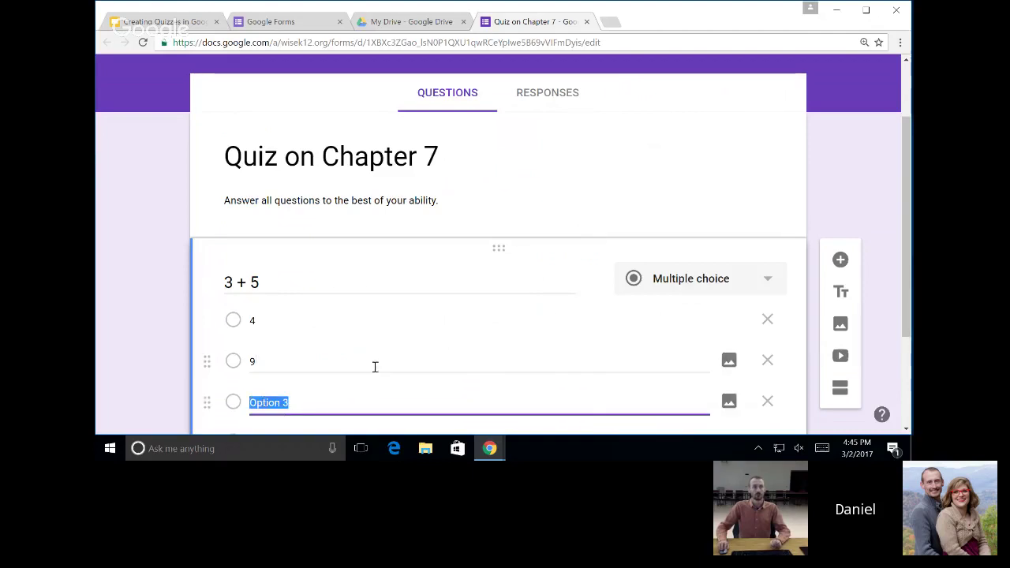
text(8)
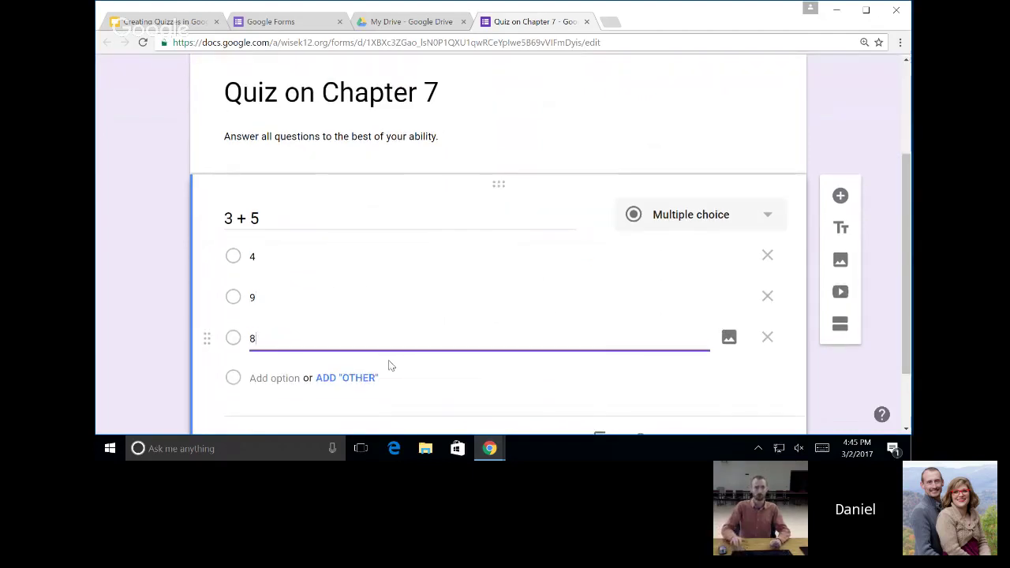
click(286, 381)
text(6)
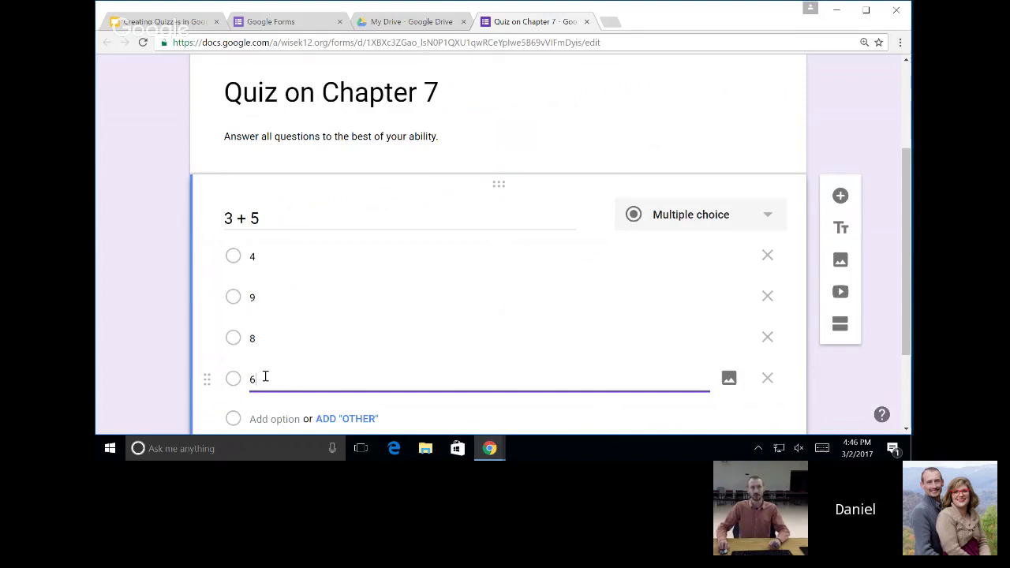
scroll(280, 420, down, 2)
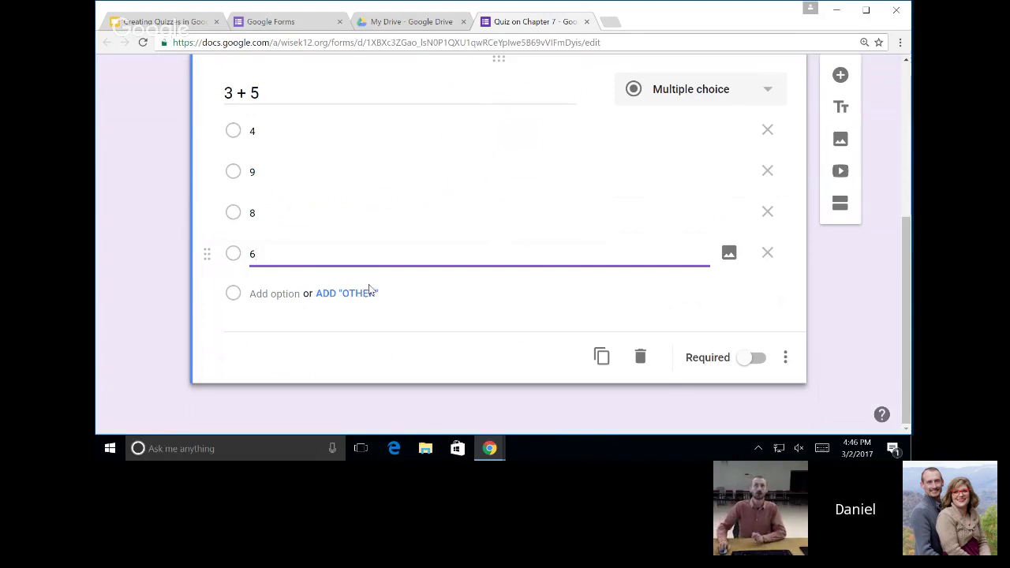
scroll(375, 281, up, 2)
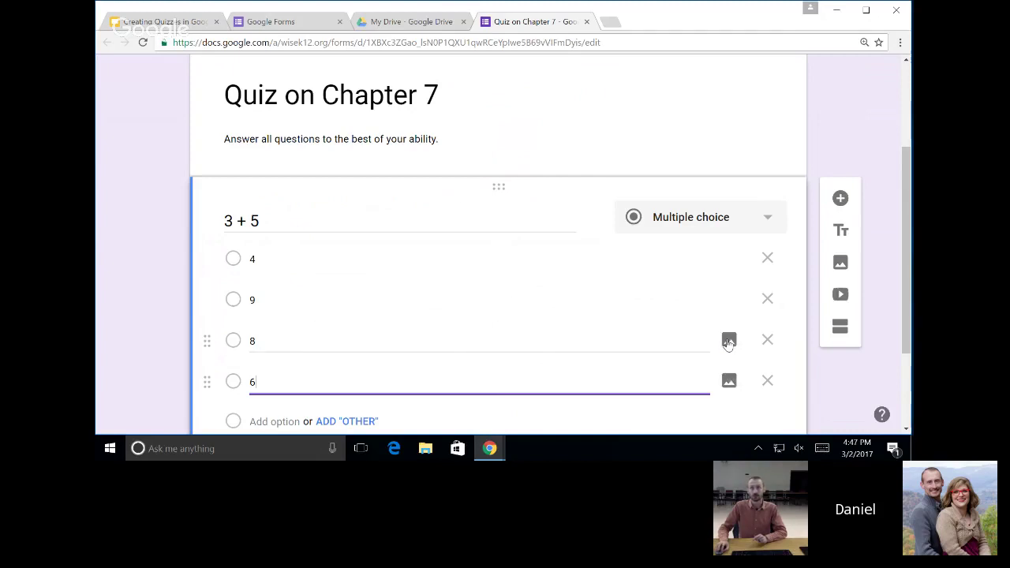
Open the image dialog for answer 6, look through the URL, album and Drive sources, then pick Google image search.
click(730, 382)
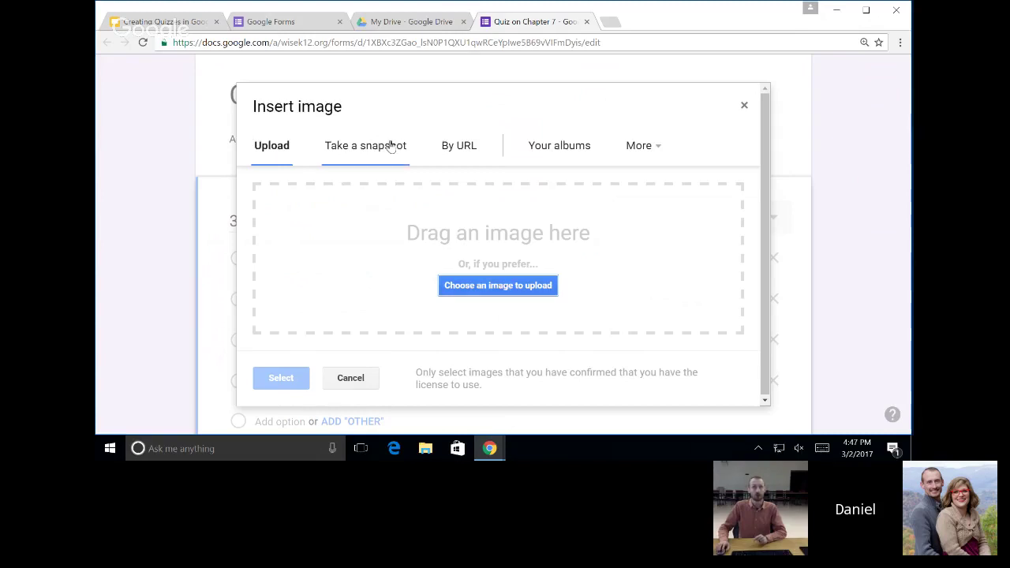
click(468, 150)
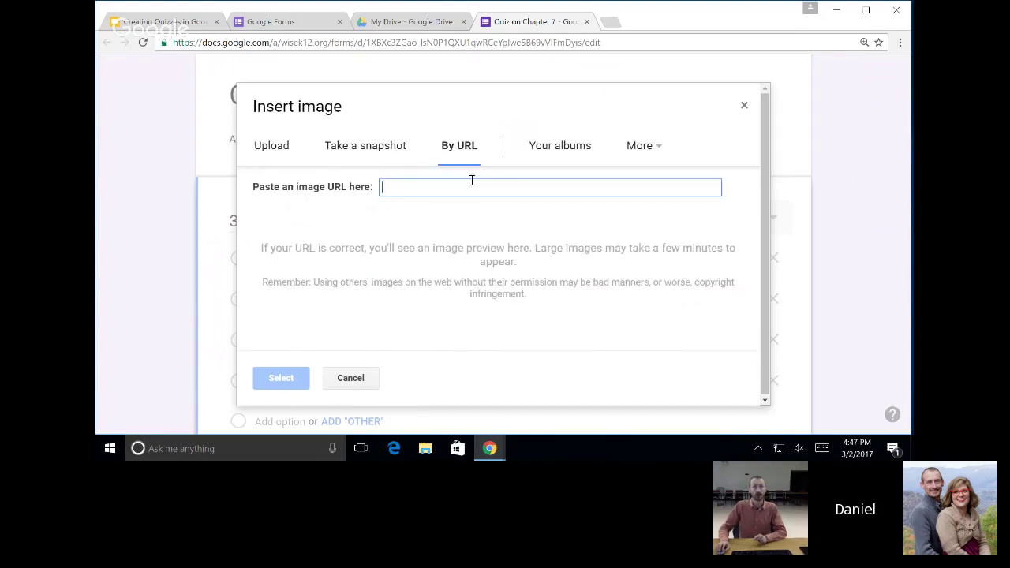
click(556, 147)
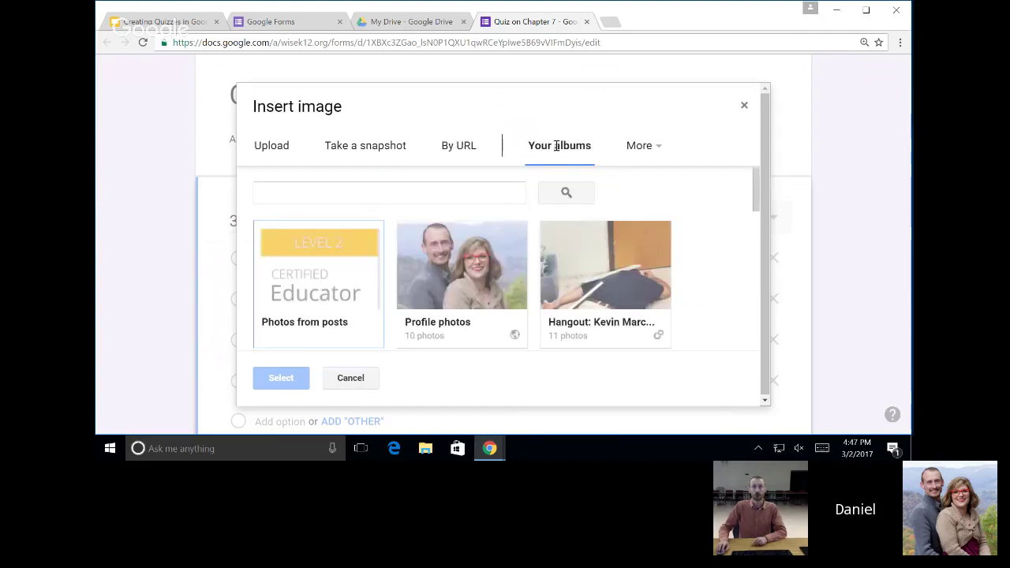
click(645, 145)
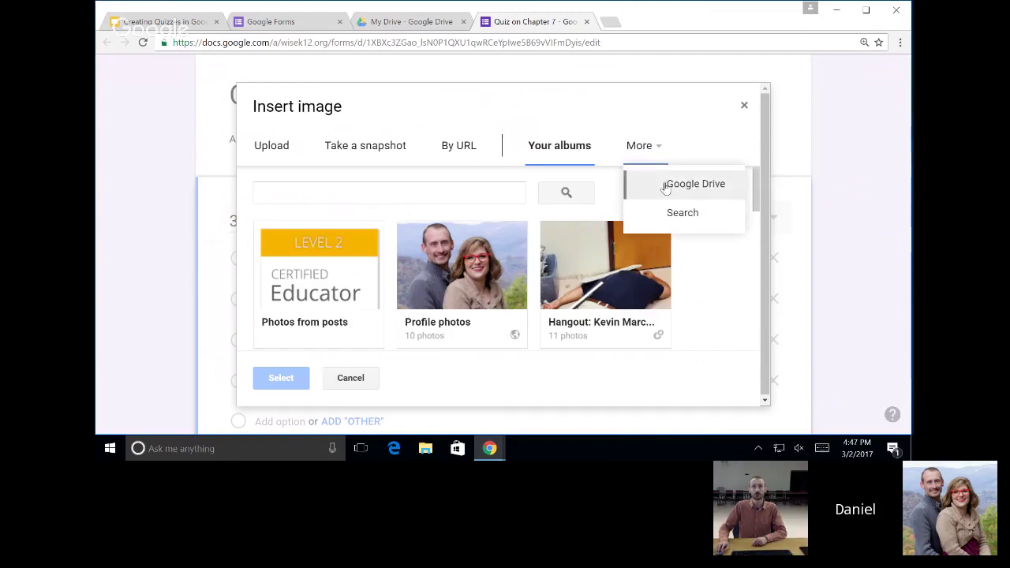
click(667, 188)
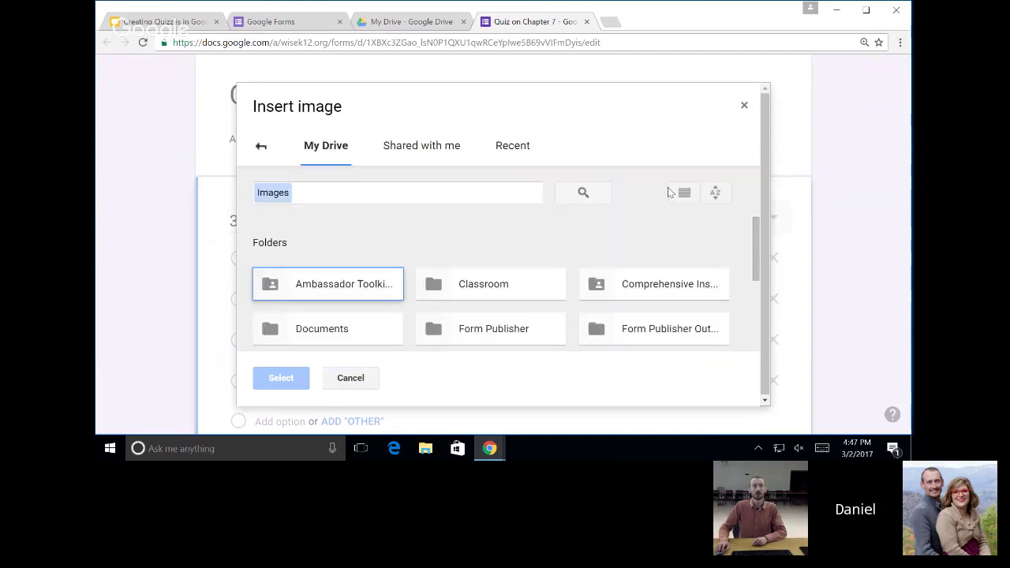
click(421, 144)
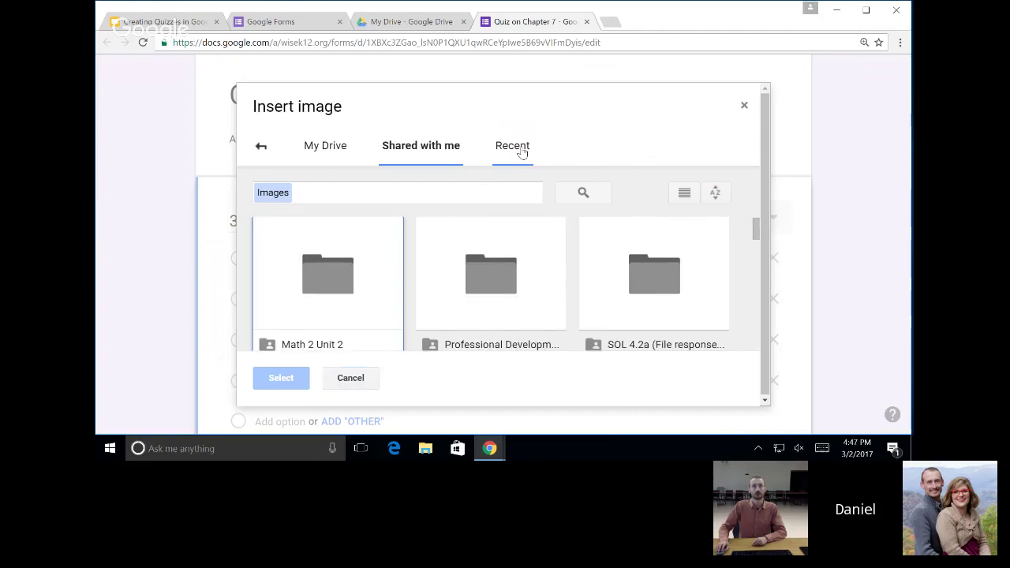
click(261, 147)
click(641, 145)
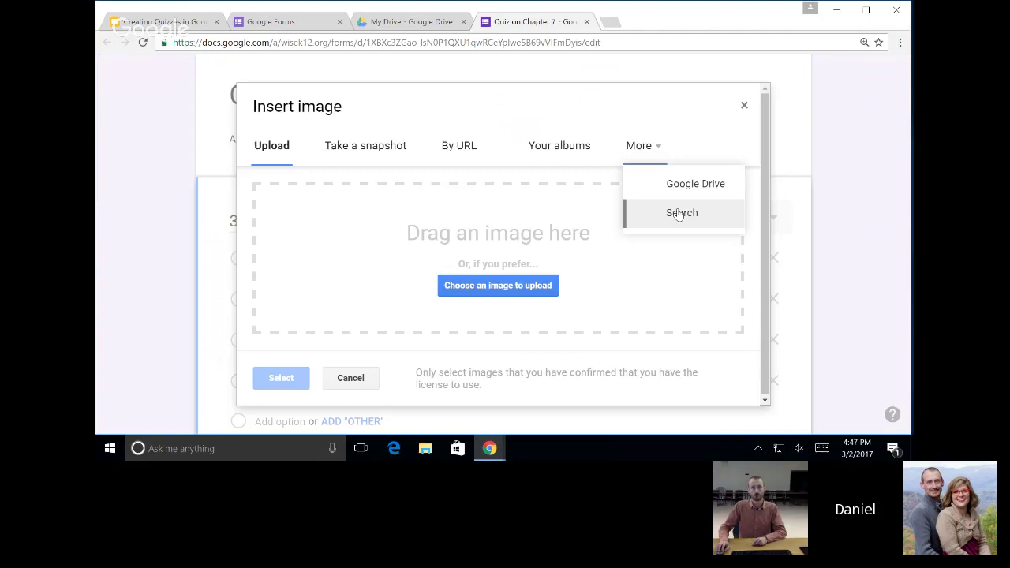
click(680, 214)
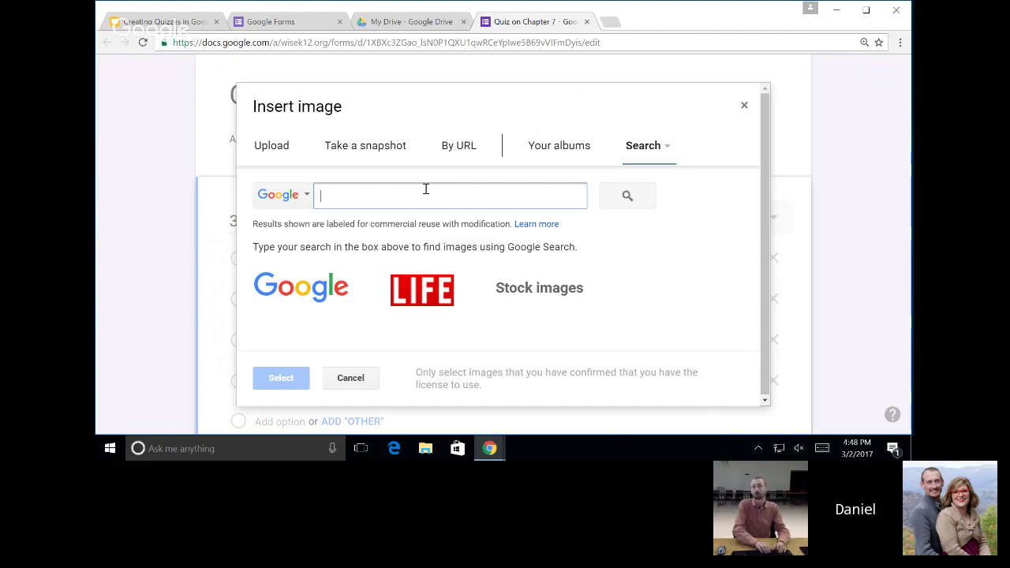
Search images for 'frog', filter the results to yellow, and insert the first yellow frog photo.
text(frog)
key(Return)
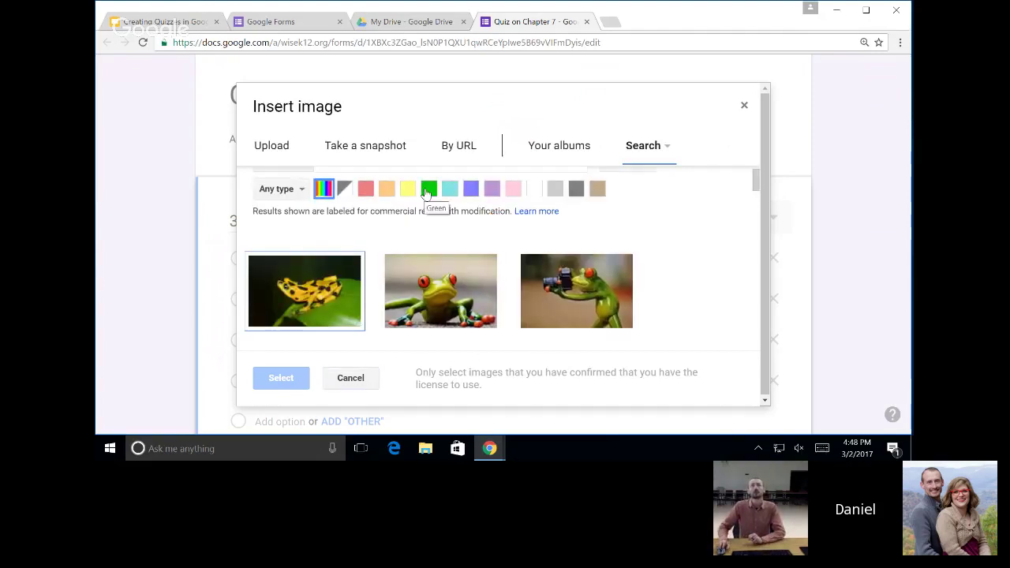
scroll(431, 228, up, 1)
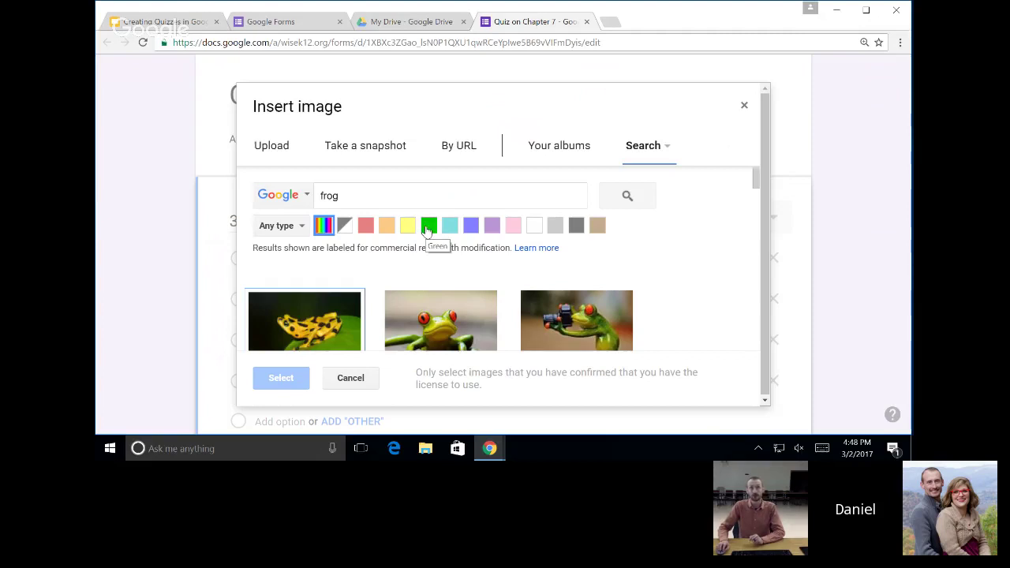
click(427, 227)
scroll(464, 270, down, 1)
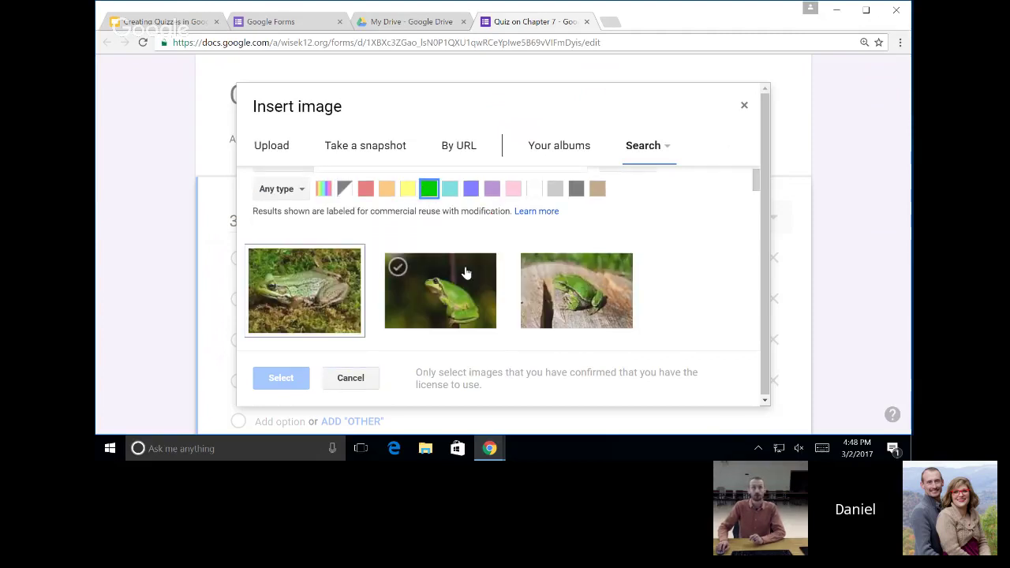
click(367, 191)
scroll(398, 243, down, 1)
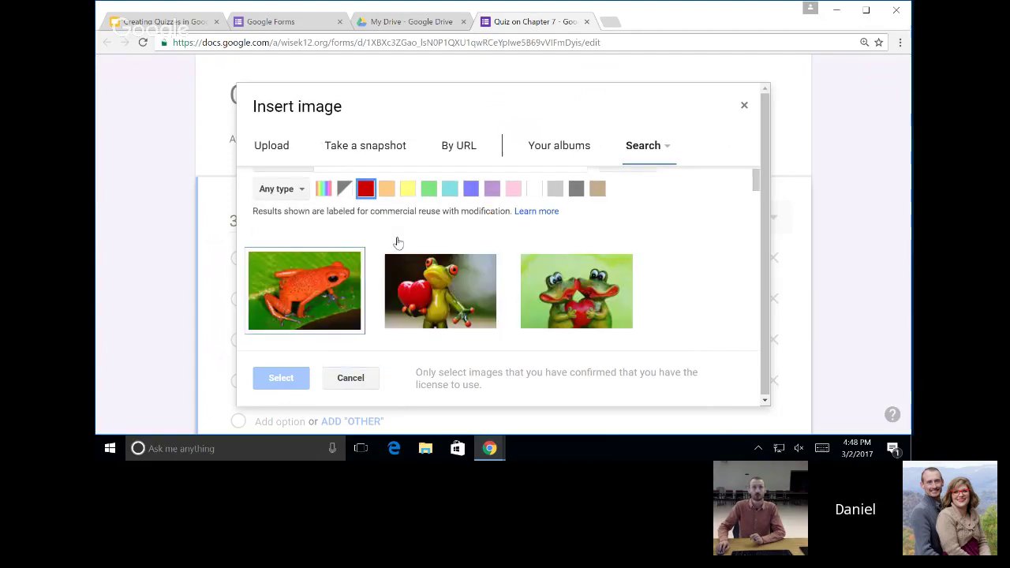
click(388, 190)
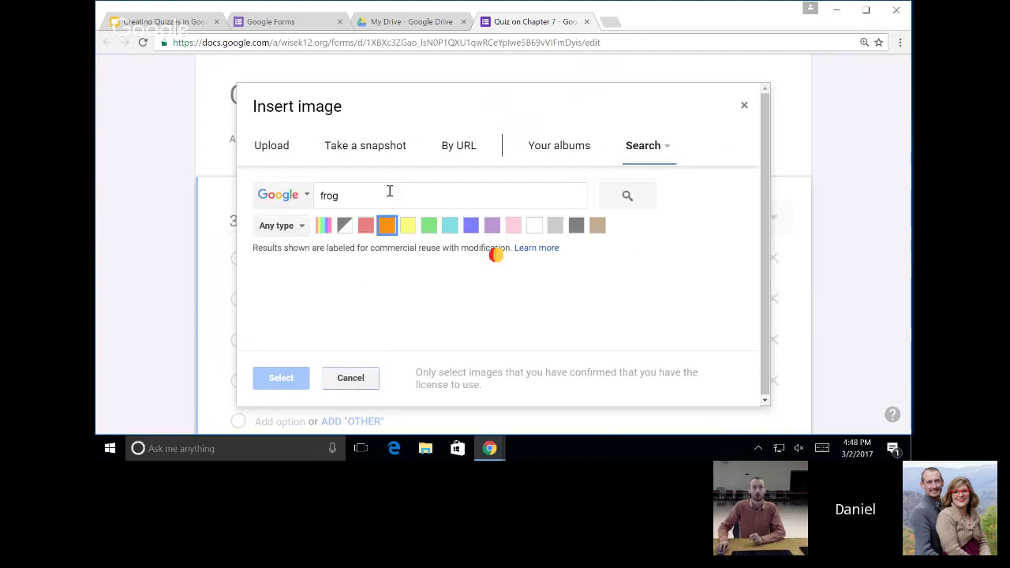
click(403, 190)
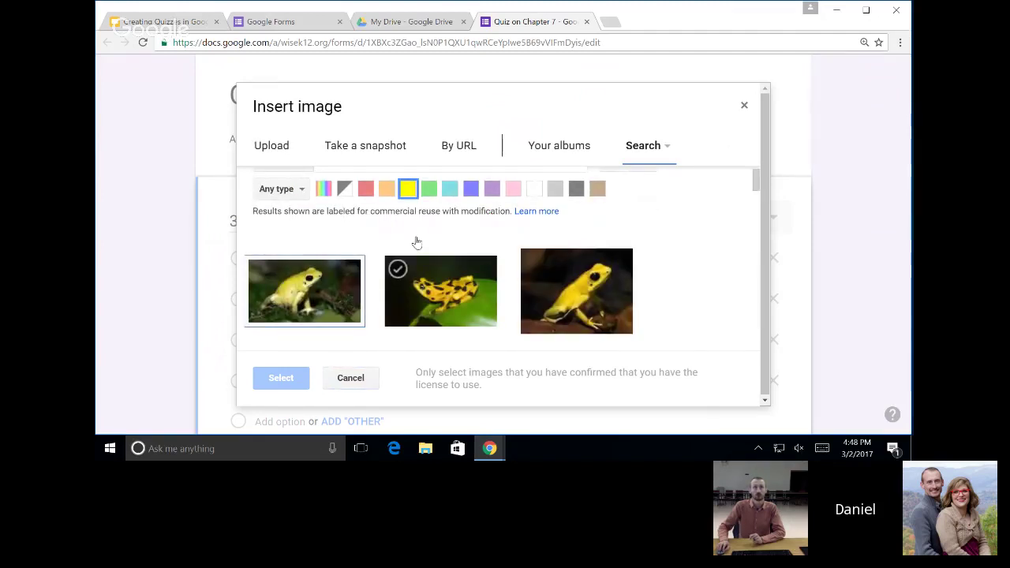
click(304, 286)
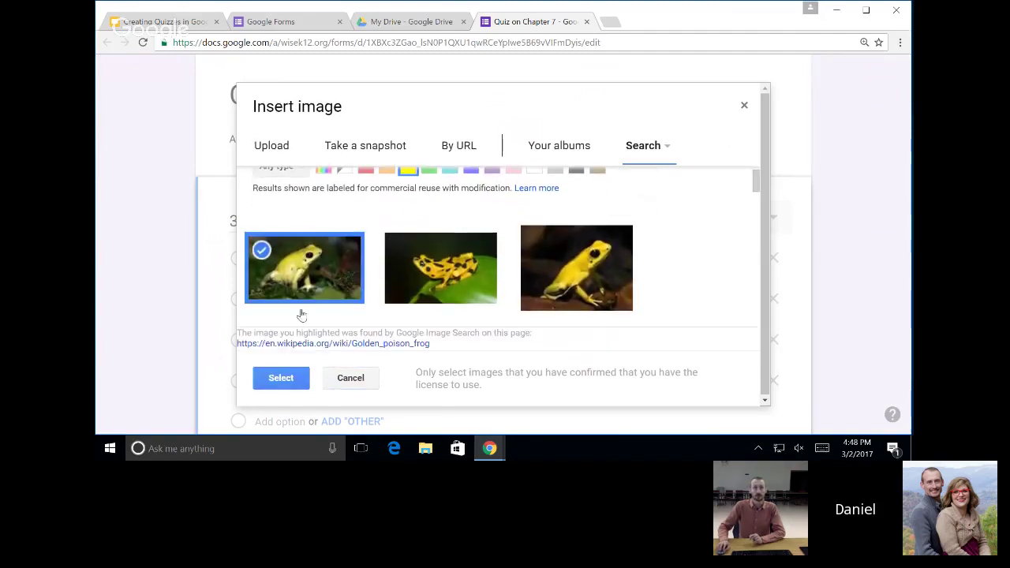
click(281, 378)
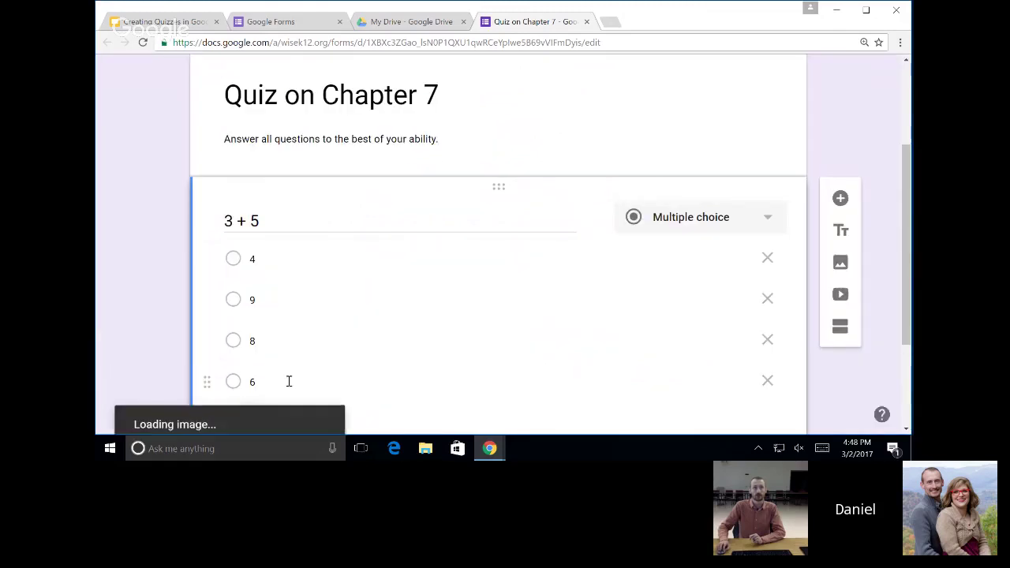
Delete the yellow frog image from under option 6 of the 3 + 5 question.
scroll(359, 333, down, 1)
scroll(359, 333, down, 1)
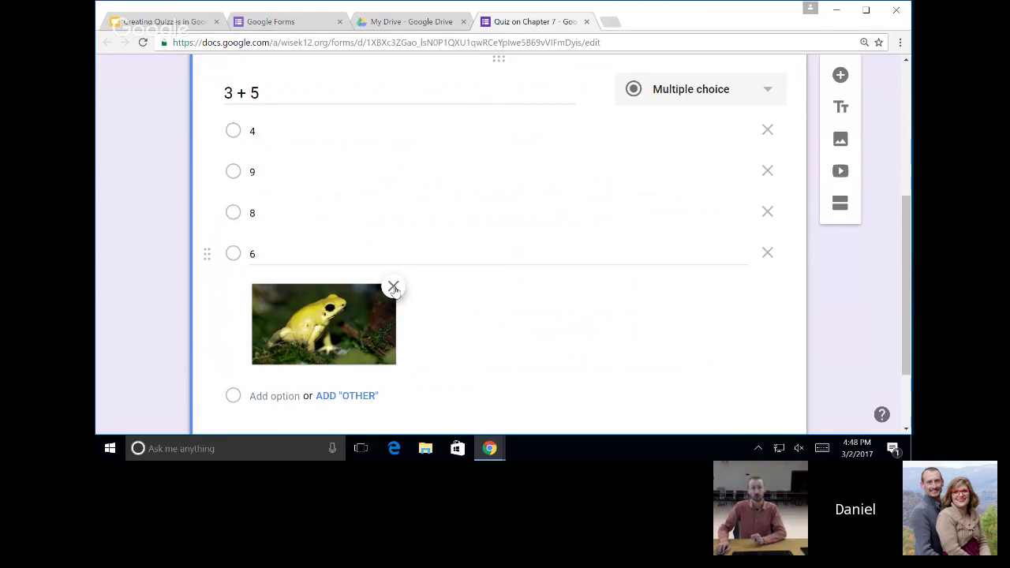
click(393, 287)
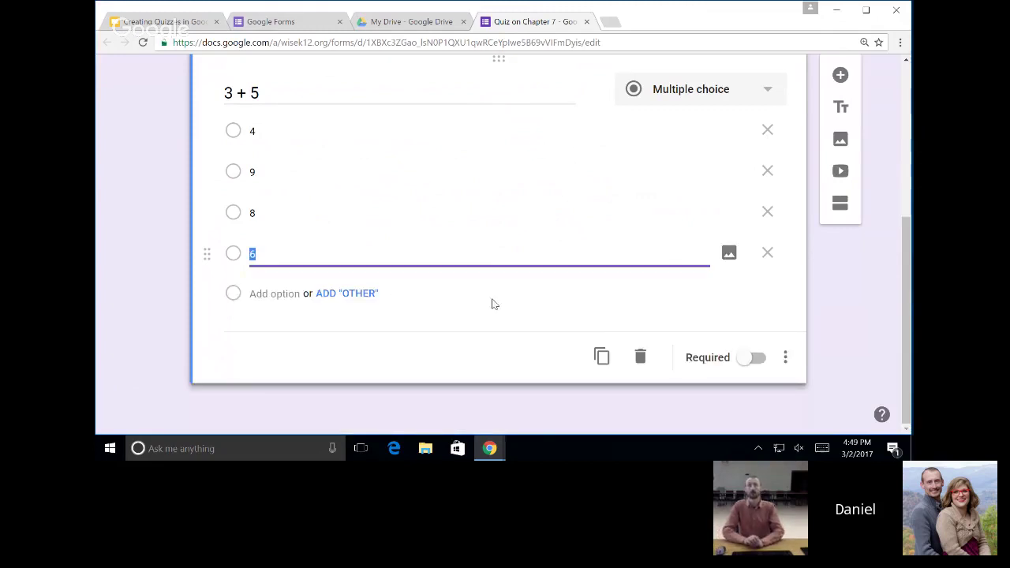
scroll(540, 295, up, 1)
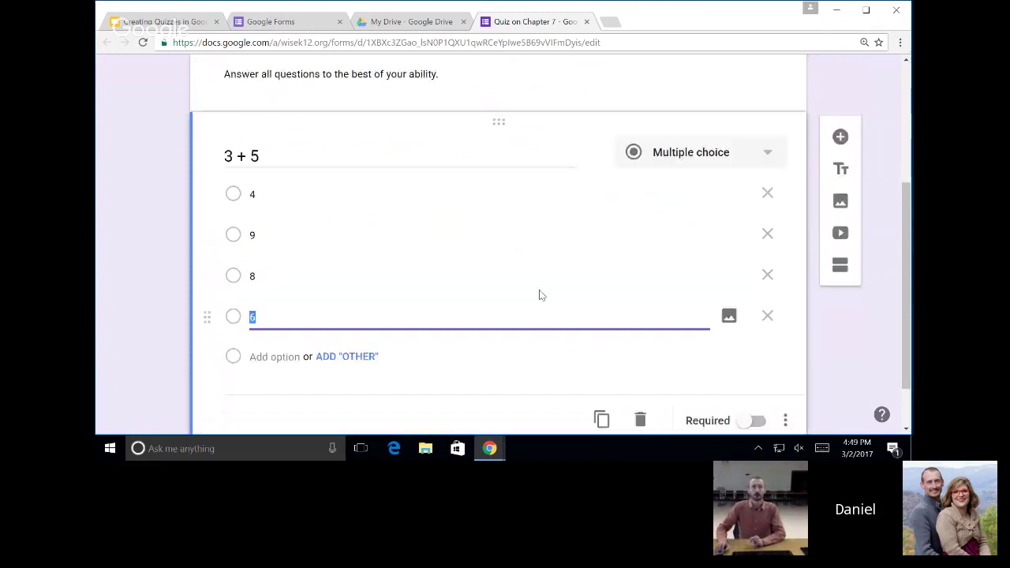
scroll(536, 294, up, 1)
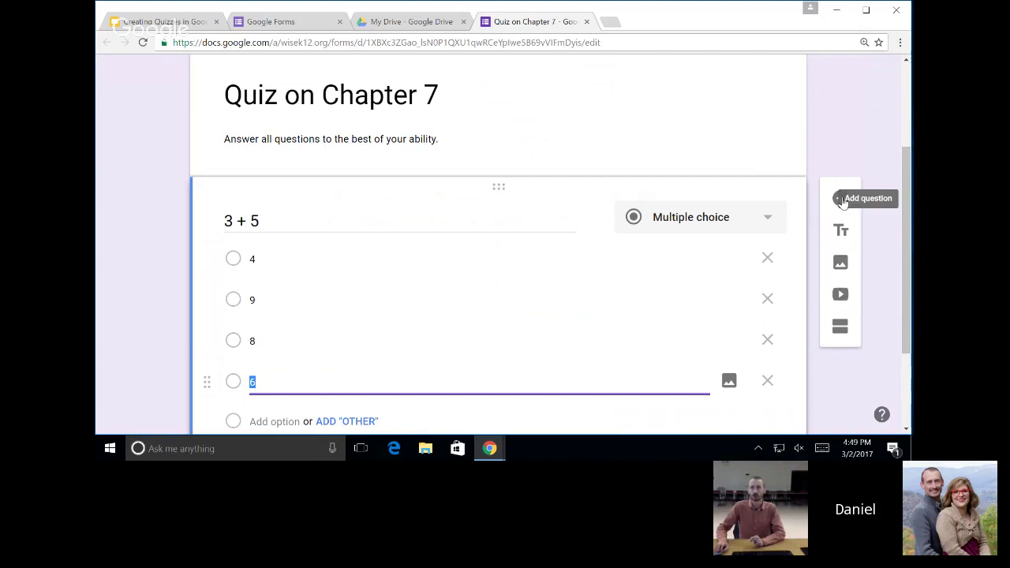
Add a new multiple-choice question after 3 + 5 titled '7 - 2'.
click(839, 199)
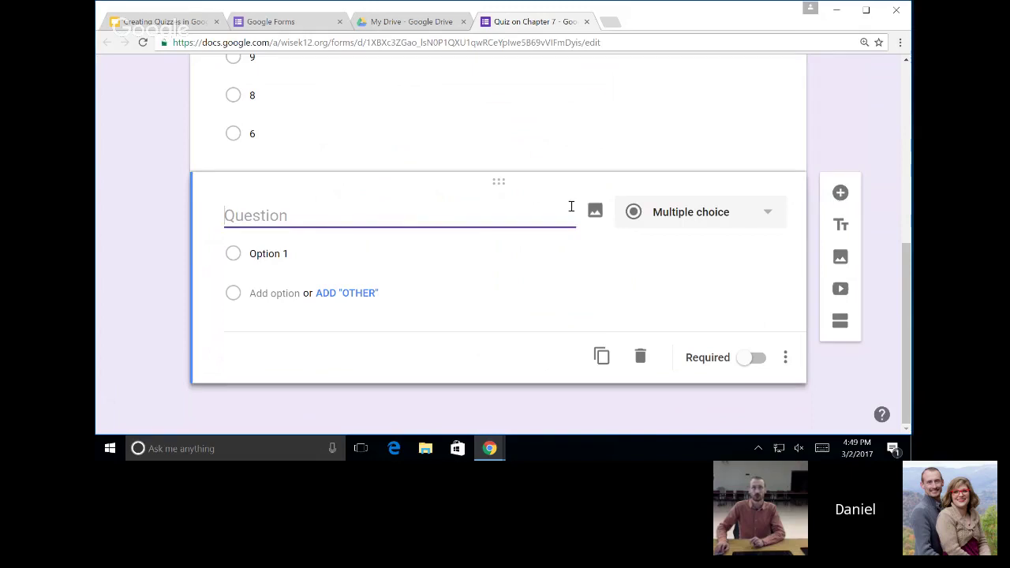
scroll(442, 218, up, 1)
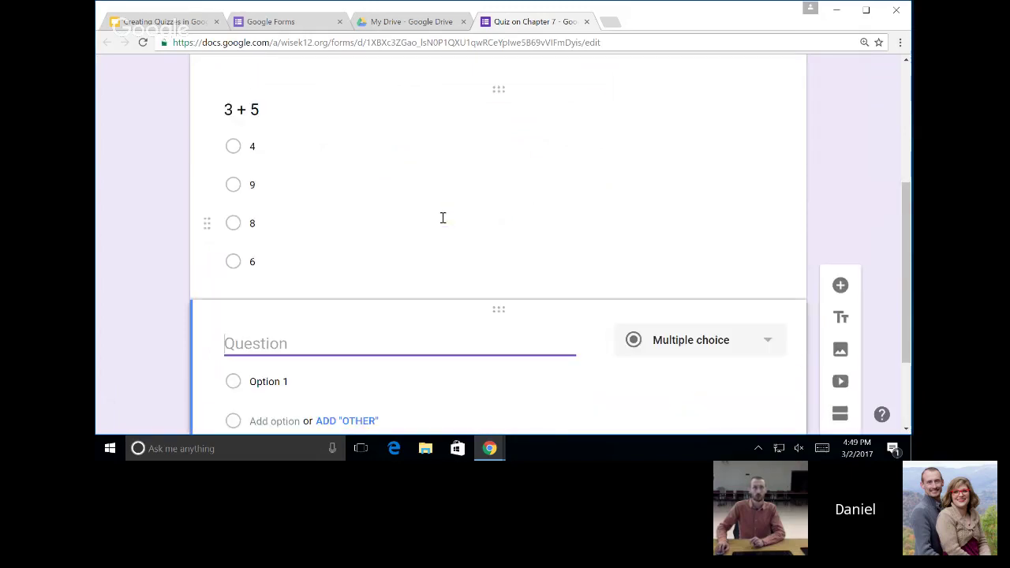
scroll(408, 242, down, 2)
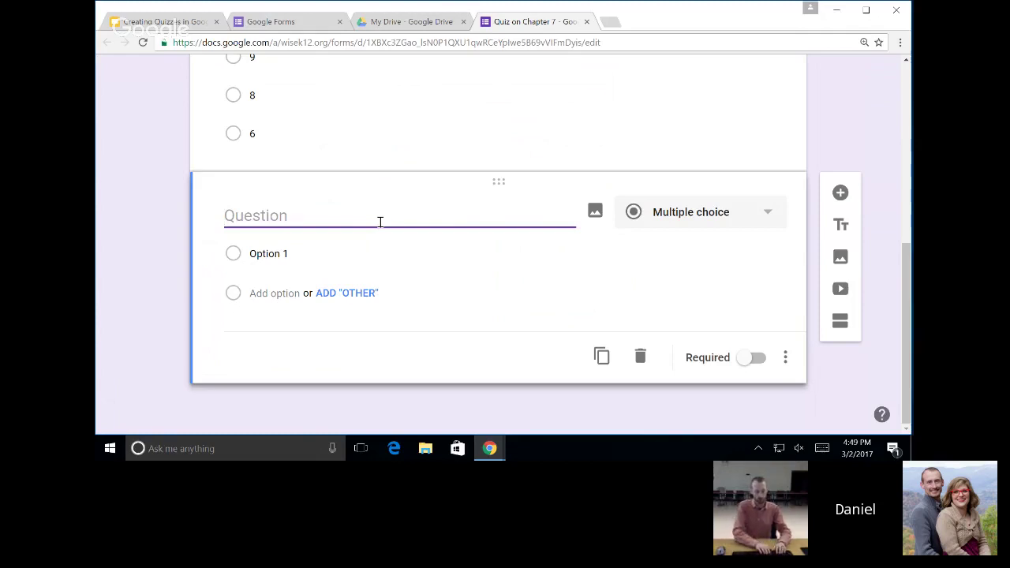
text(7 0)
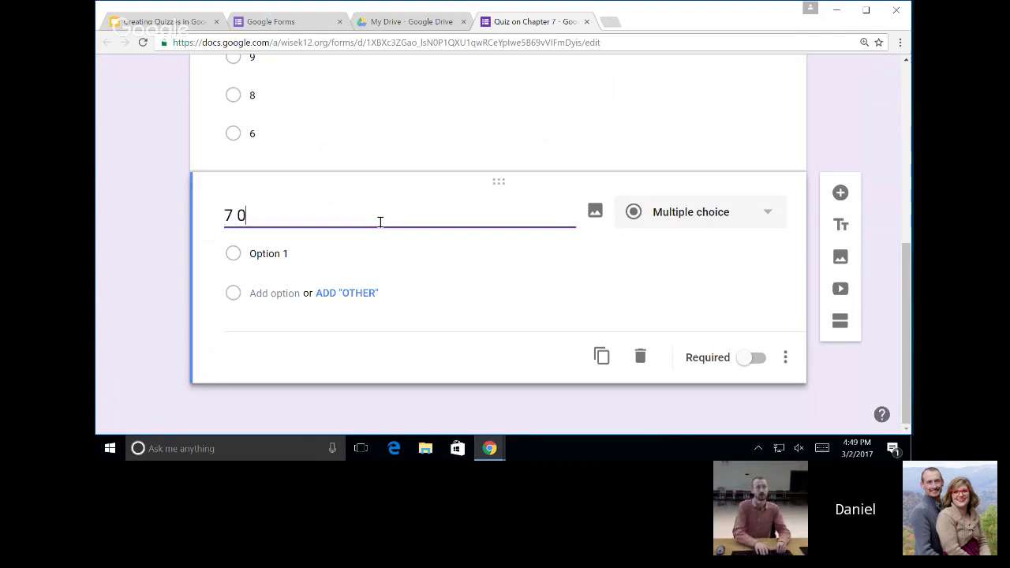
key(BackSpace)
text(- 2)
Fill in the 7 - 2 answer choices 3, 5, 9 and 7.
click(279, 258)
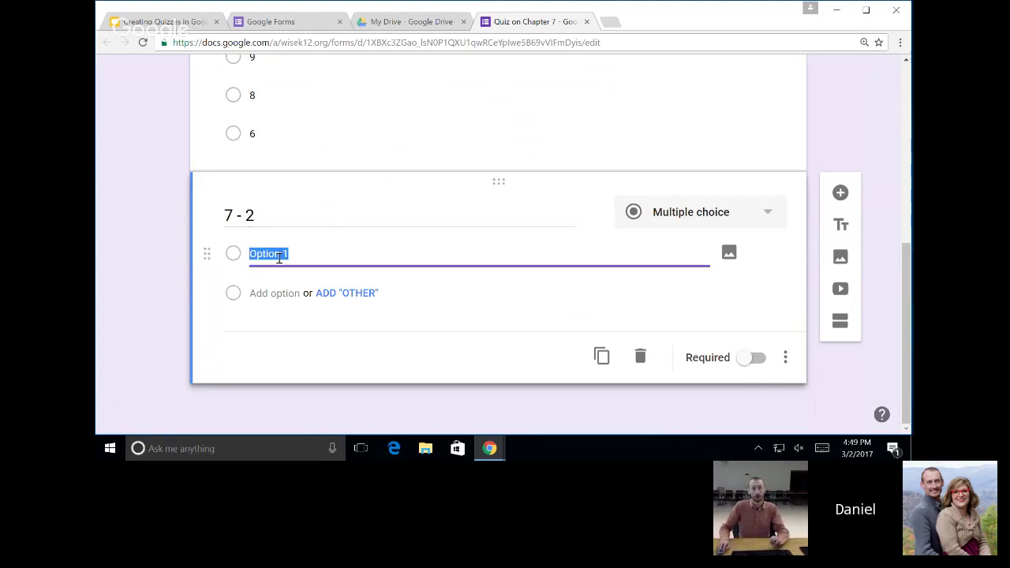
text(3)
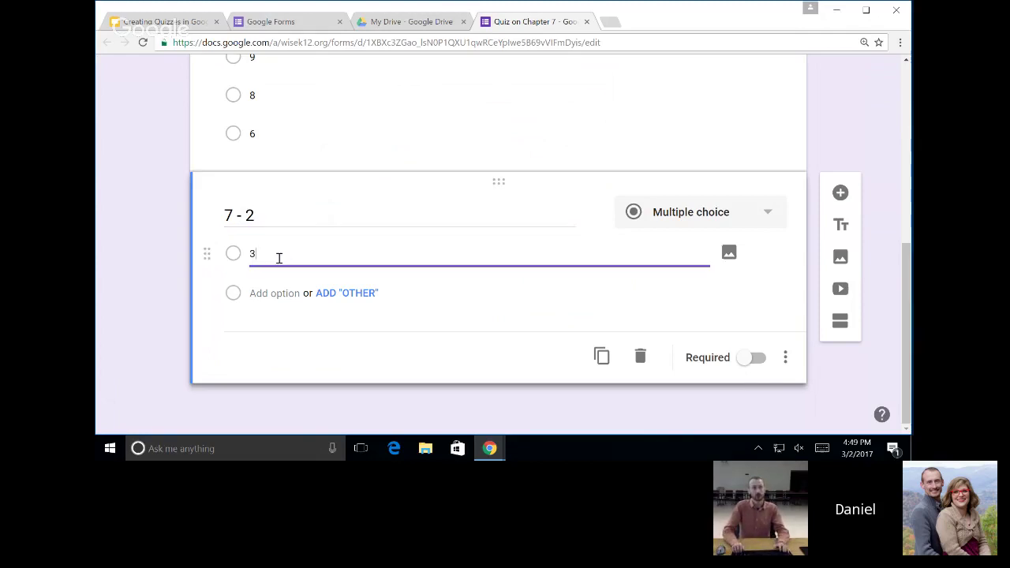
click(294, 290)
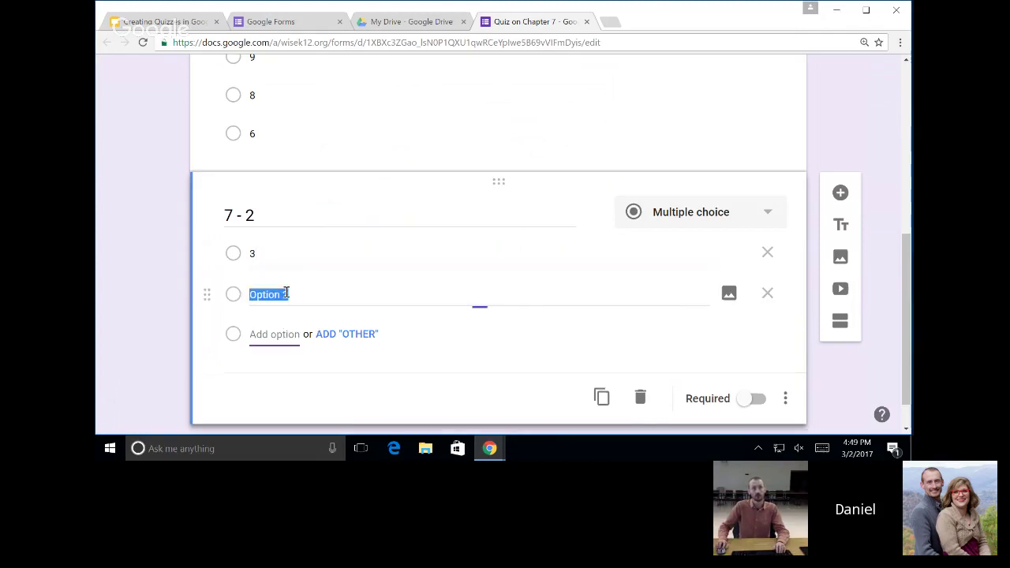
text(5)
click(273, 332)
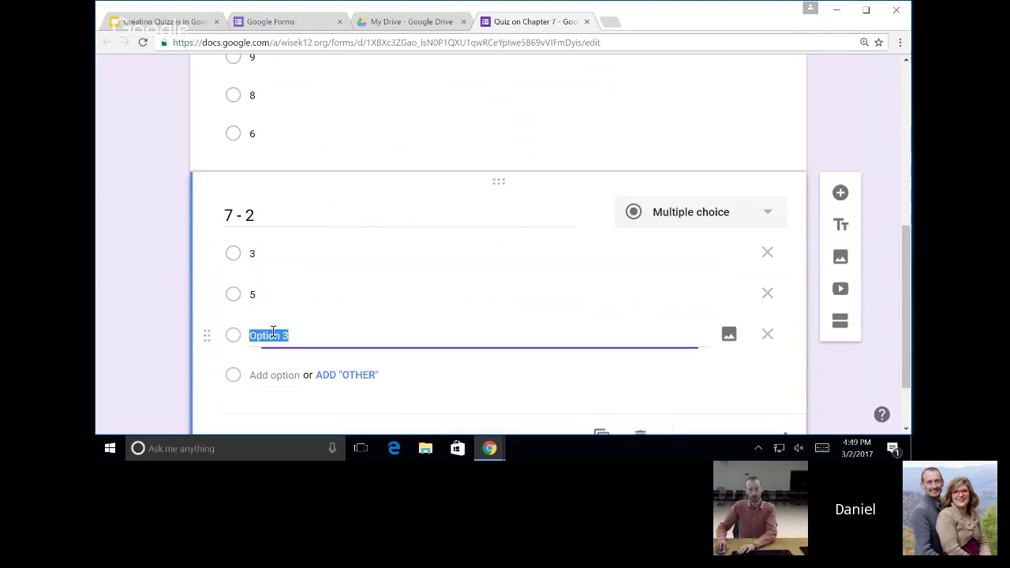
text(9)
click(270, 376)
text(7)
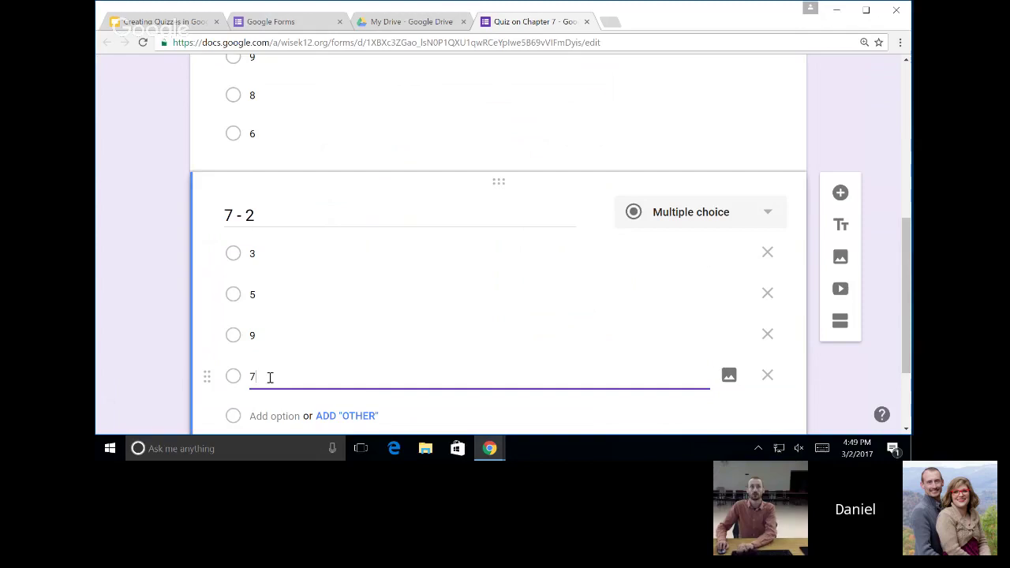
click(149, 217)
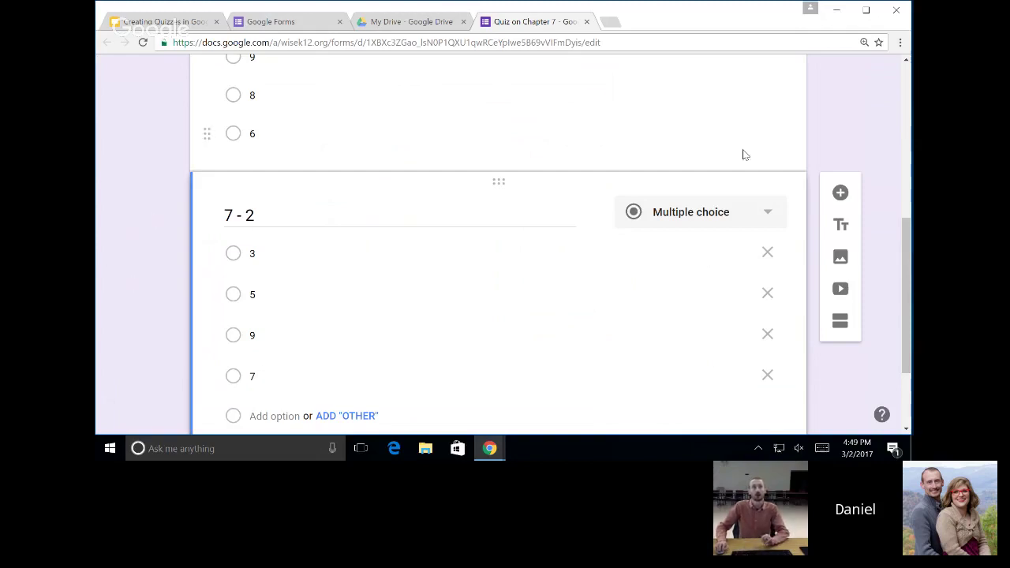
scroll(680, 214, up, 3)
scroll(683, 214, down, 1)
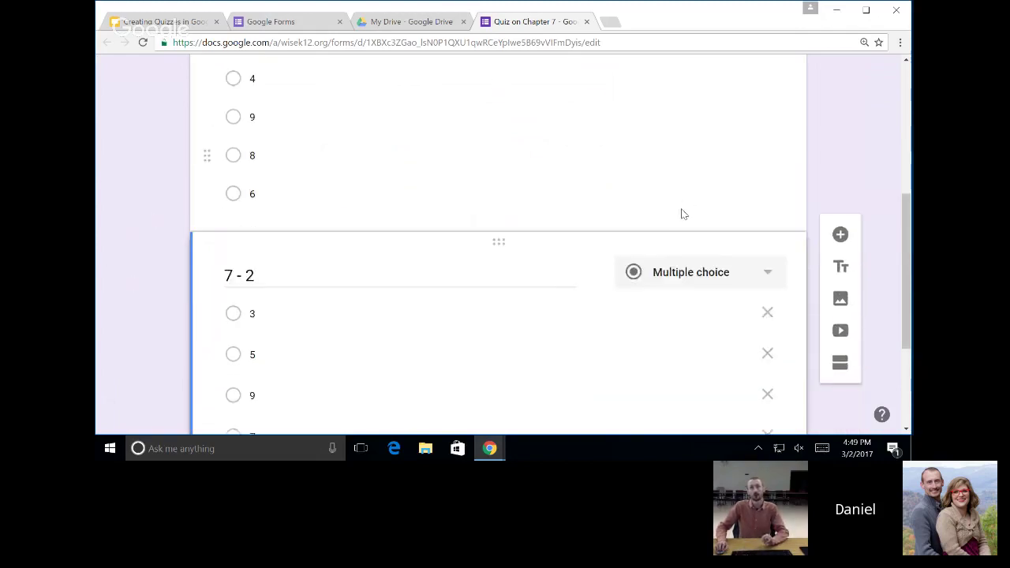
scroll(684, 214, down, 1)
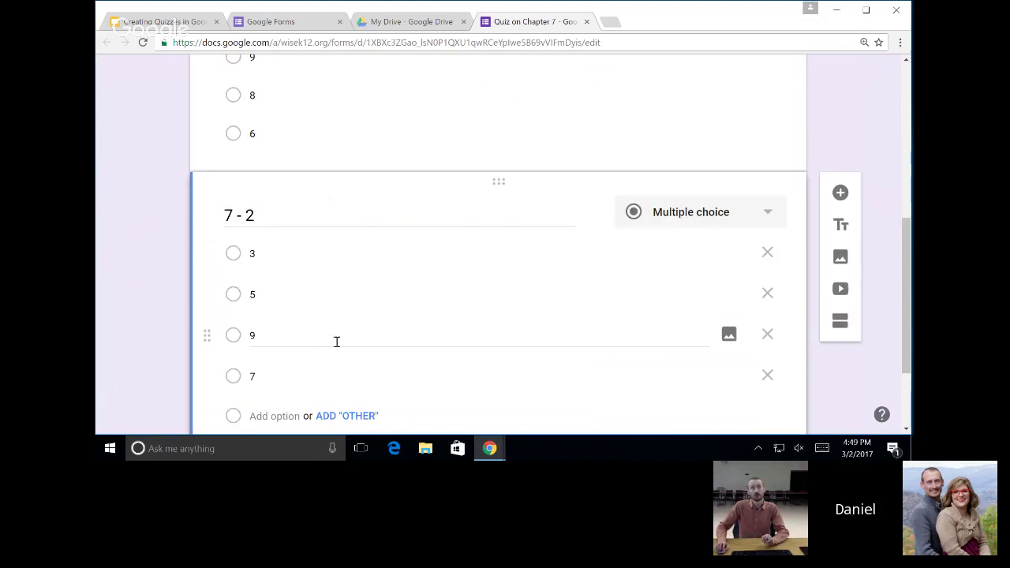
scroll(339, 338, up, 2)
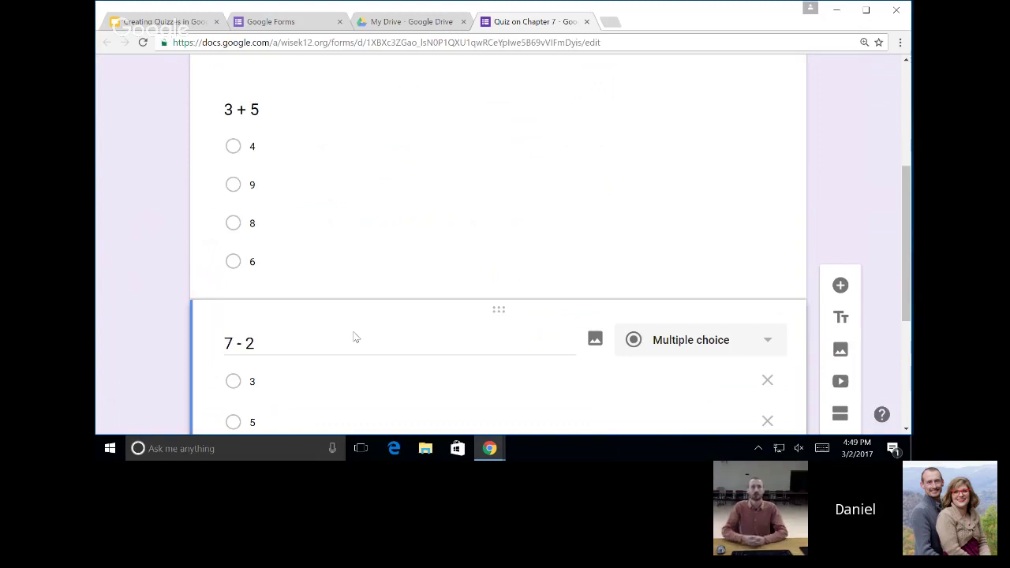
scroll(417, 219, up, 2)
scroll(478, 260, down, 3)
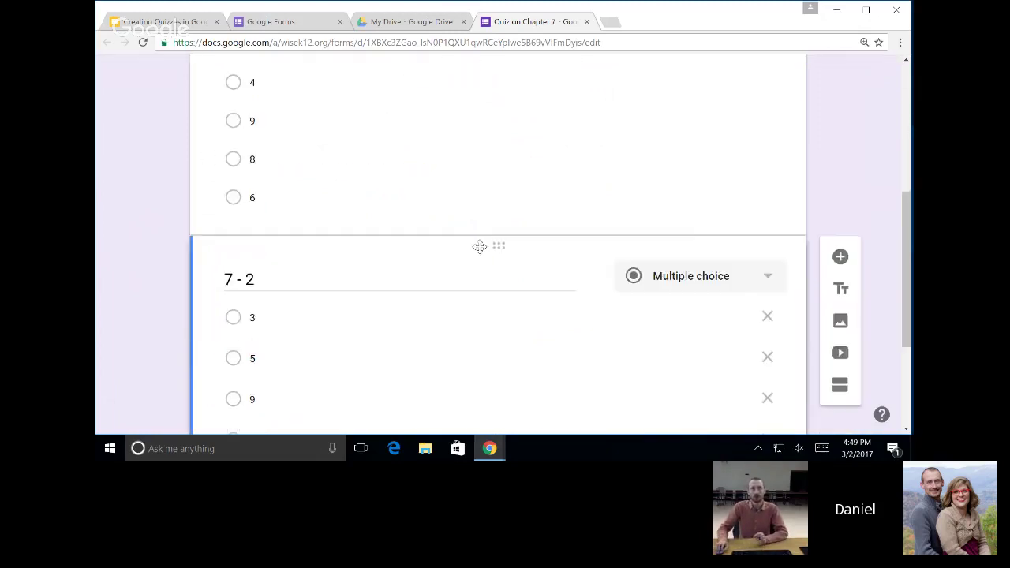
scroll(536, 247, down, 3)
scroll(521, 248, up, 4)
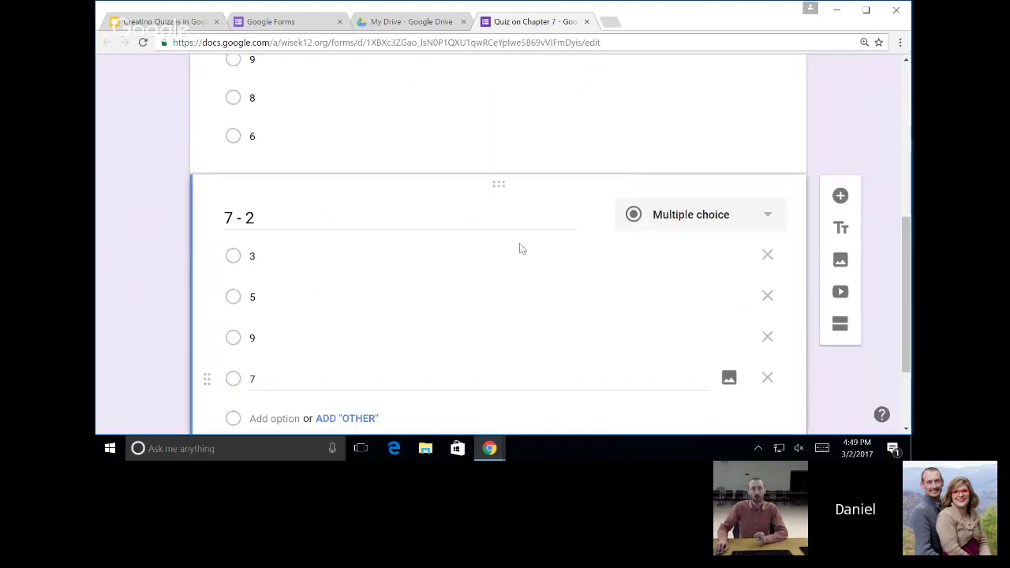
scroll(714, 250, down, 3)
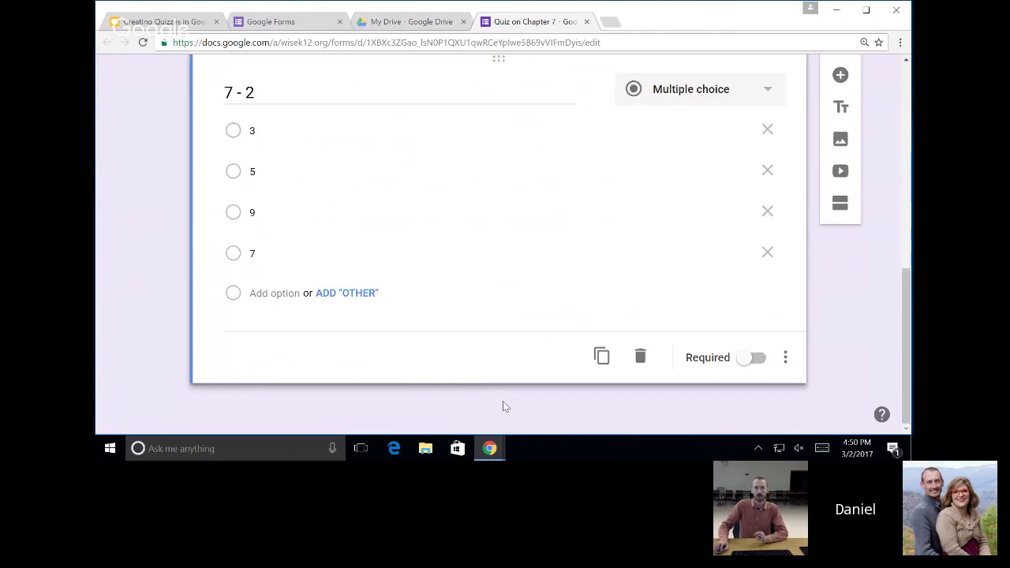
scroll(502, 401, up, 3)
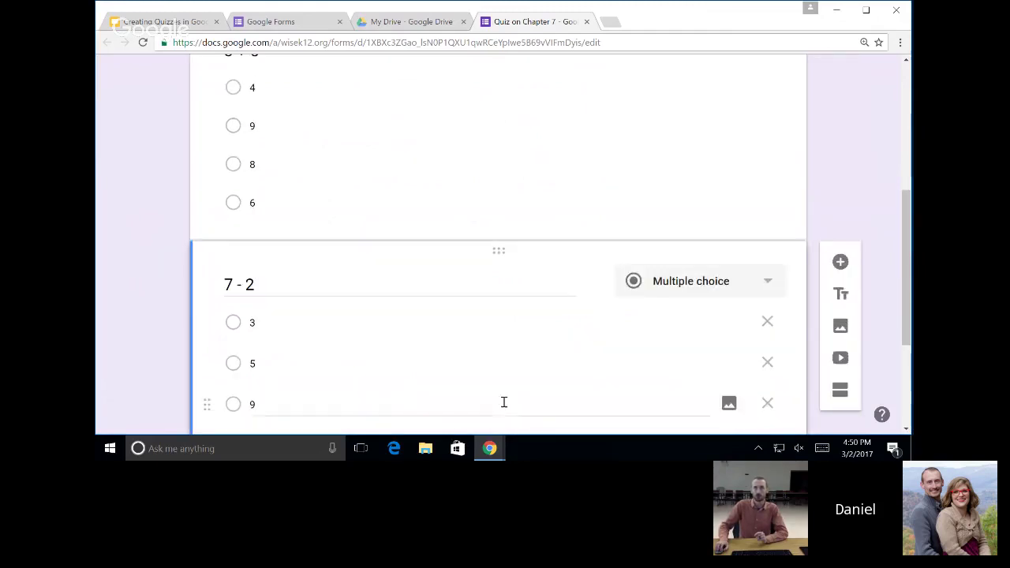
scroll(502, 383, up, 10)
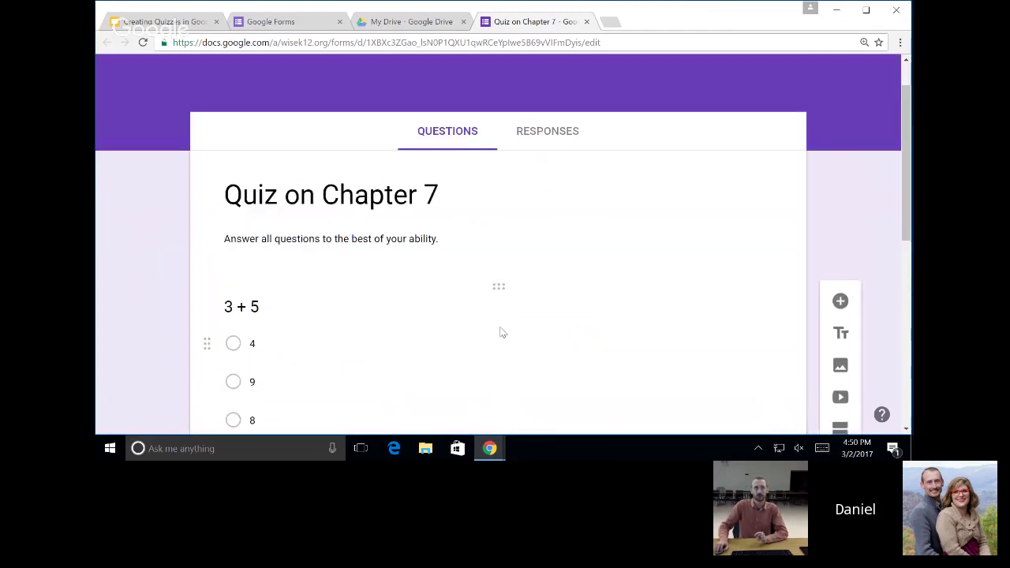
click(481, 196)
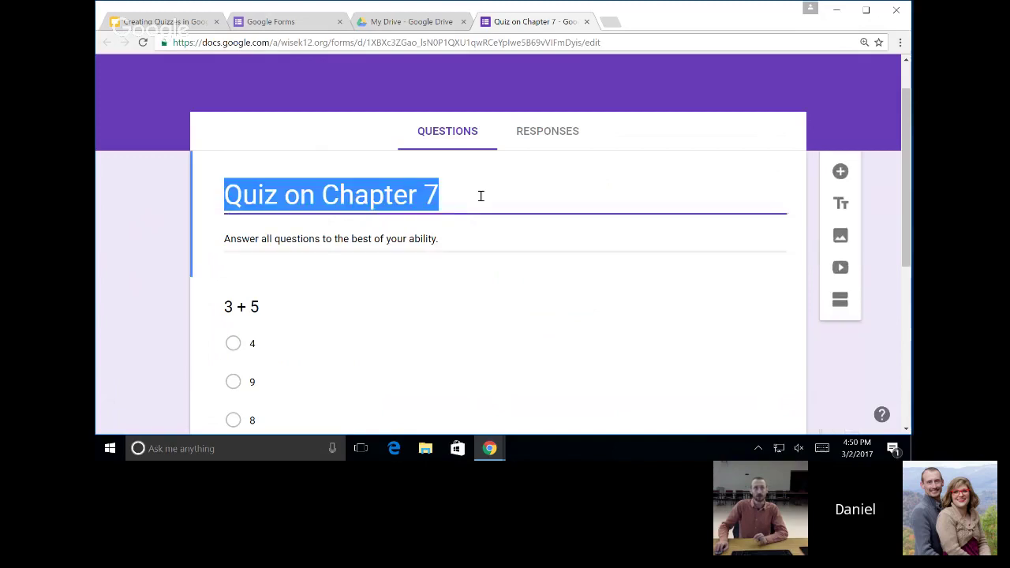
Add a new question below the title and drag the 7 - 2 question above 3 + 5.
click(839, 173)
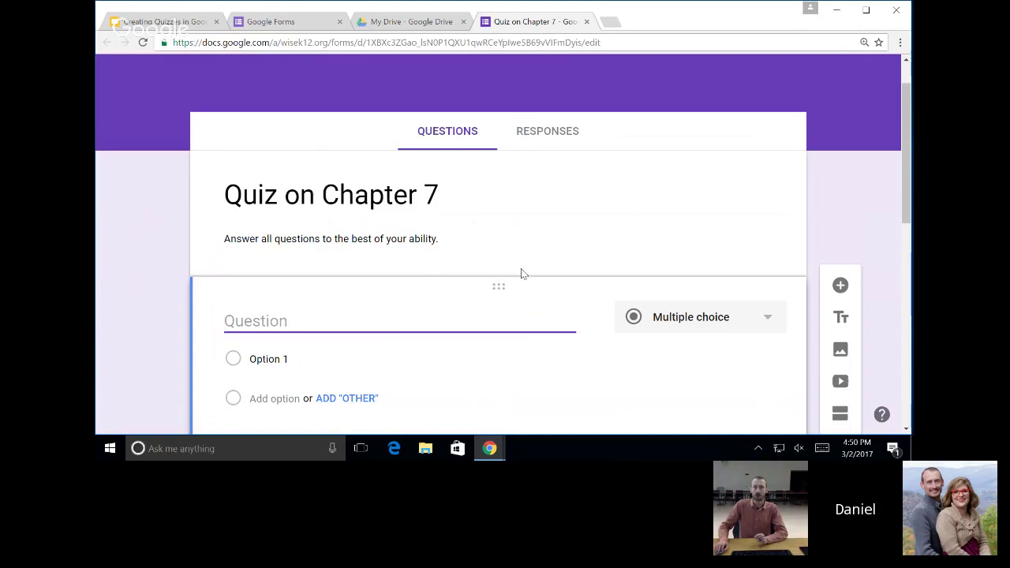
scroll(520, 273, down, 3)
scroll(525, 282, down, 2)
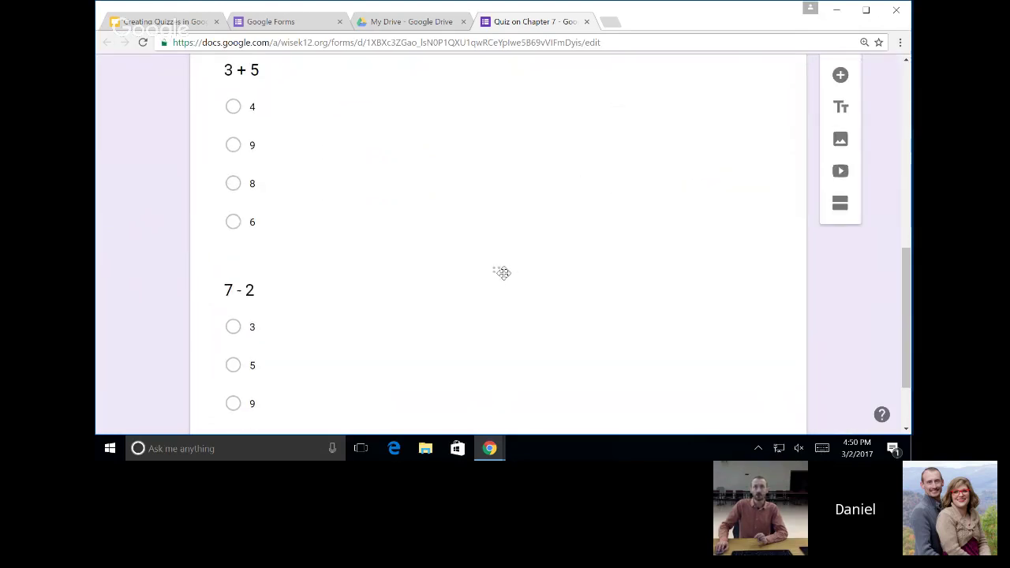
drag(498, 265, 499, 237)
scroll(499, 234, up, 3)
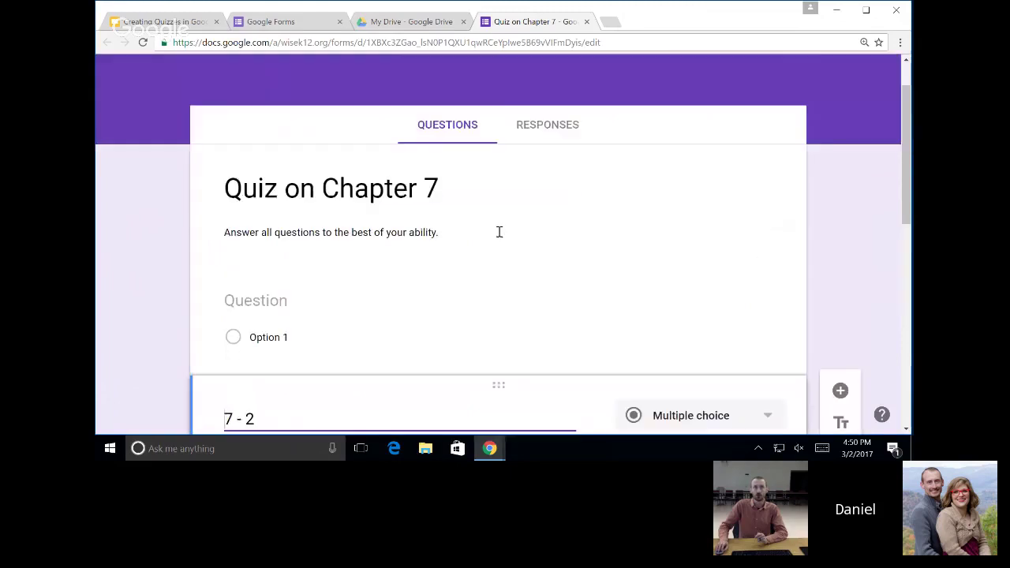
scroll(498, 232, down, 3)
scroll(288, 251, down, 4)
scroll(514, 211, up, 7)
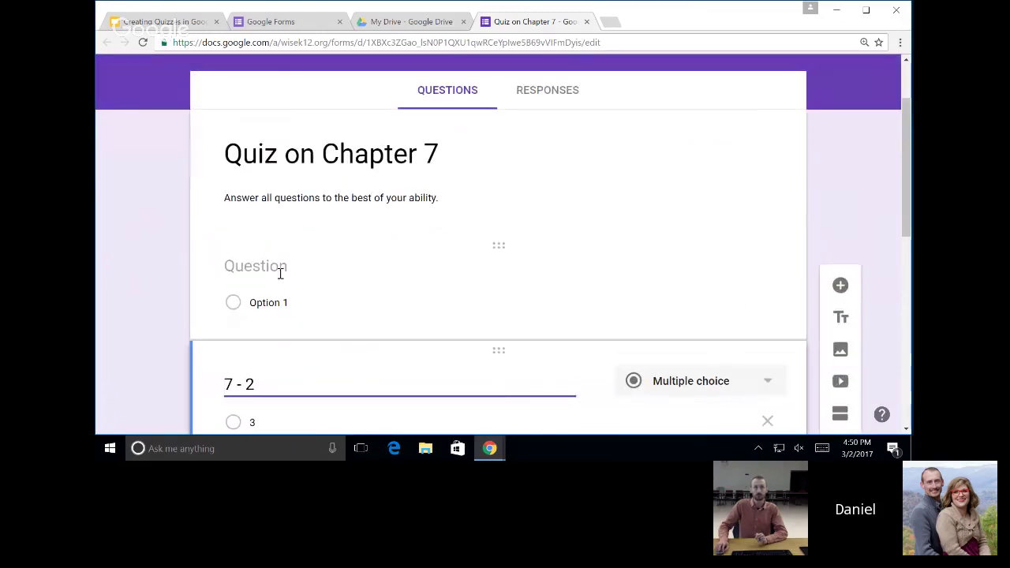
Make the new question a short-answer question titled 'Name'.
click(279, 267)
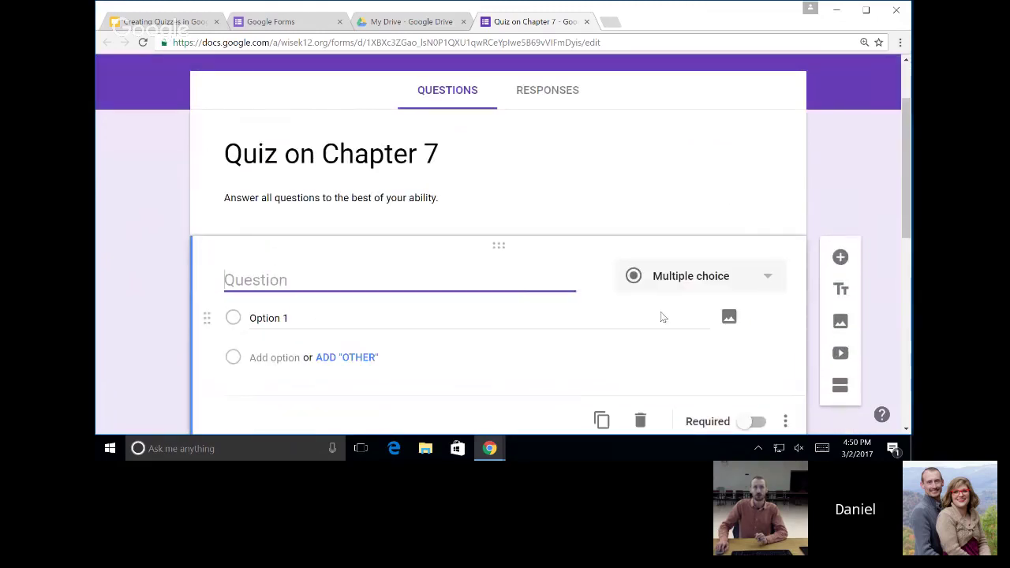
click(726, 286)
click(703, 92)
click(442, 282)
text(Name)
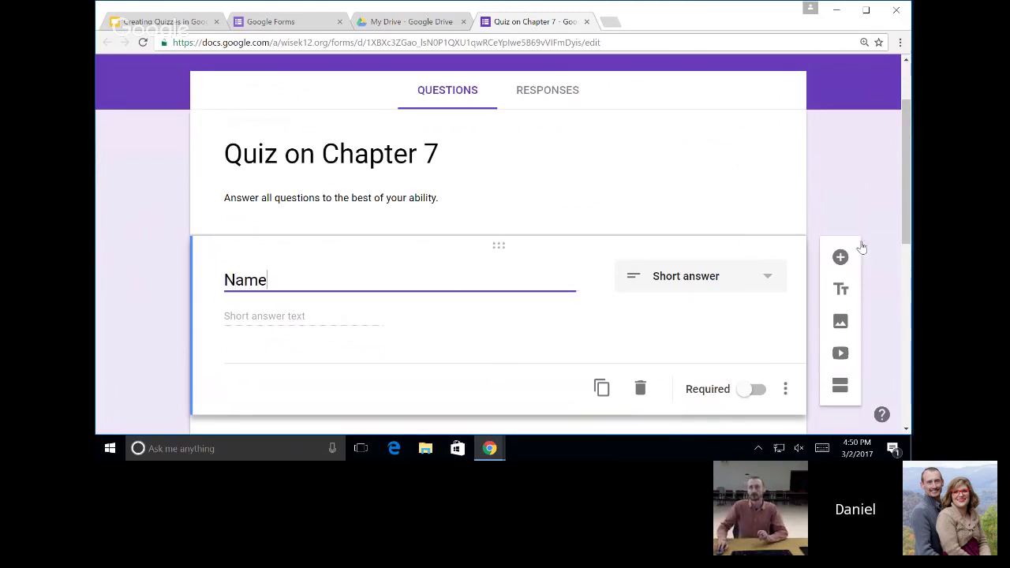
click(835, 199)
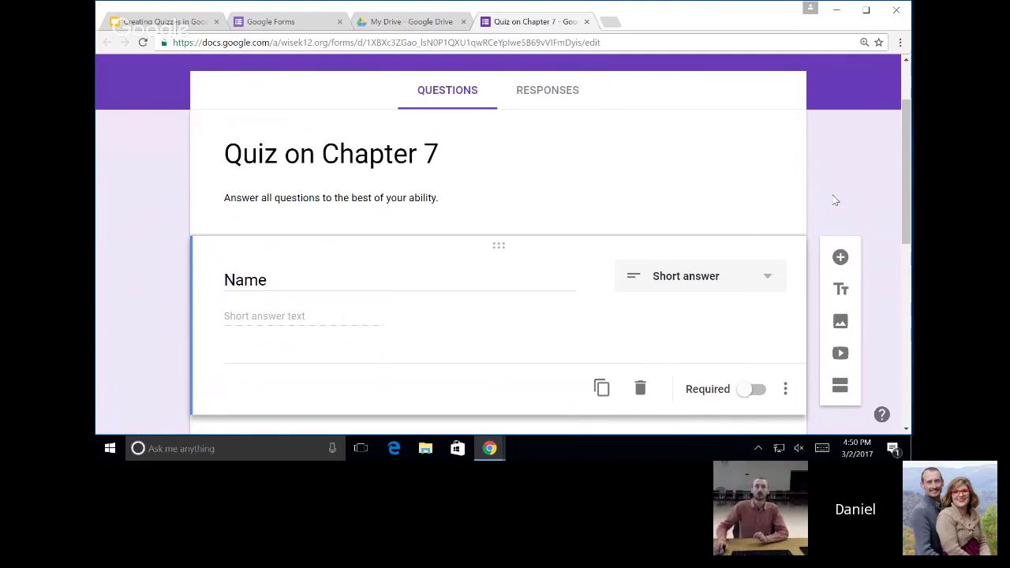
Add a new multiple-choice question after 3 + 5 titled '4-1'.
scroll(708, 304, down, 10)
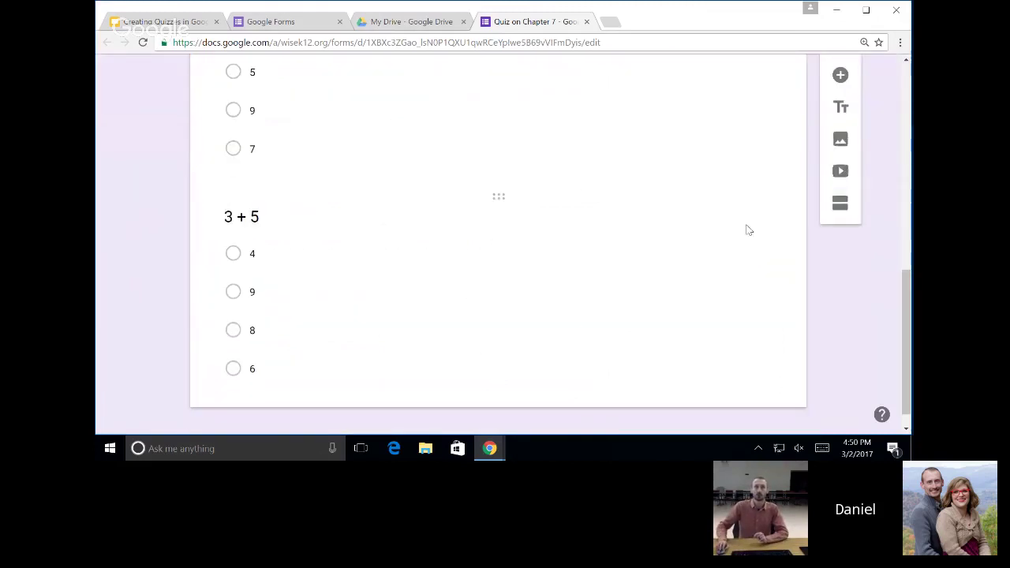
click(548, 394)
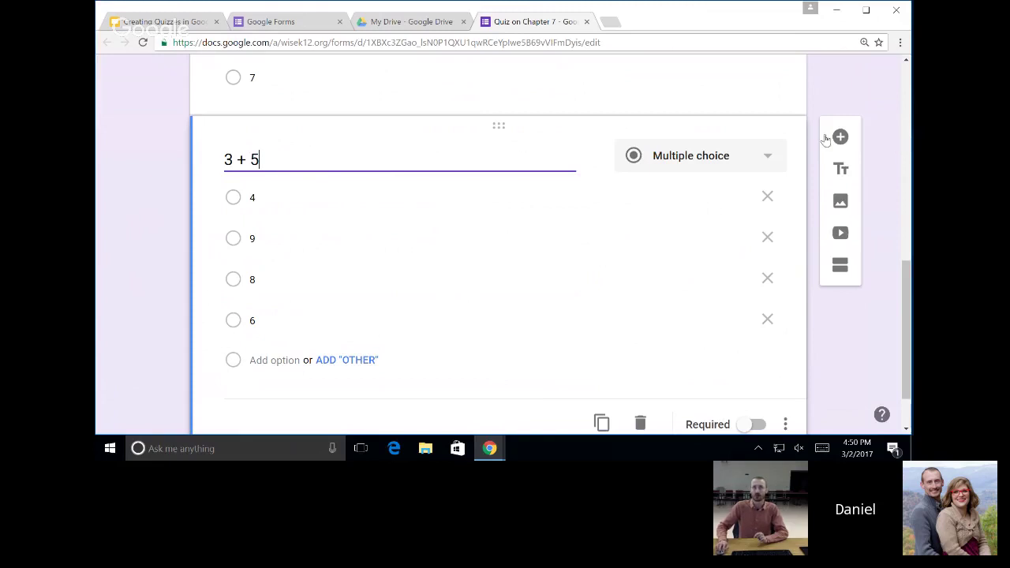
click(838, 137)
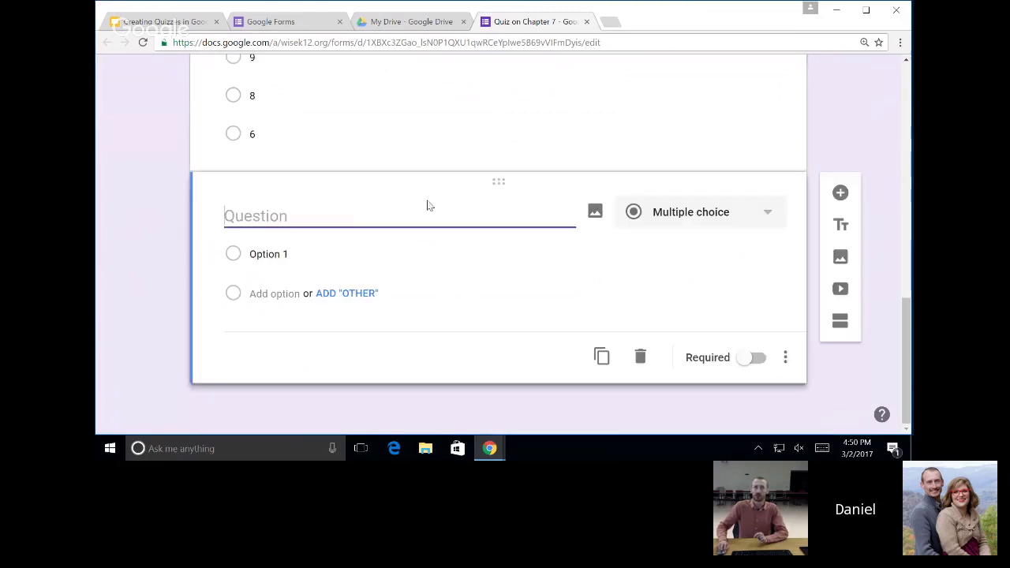
text(4-1)
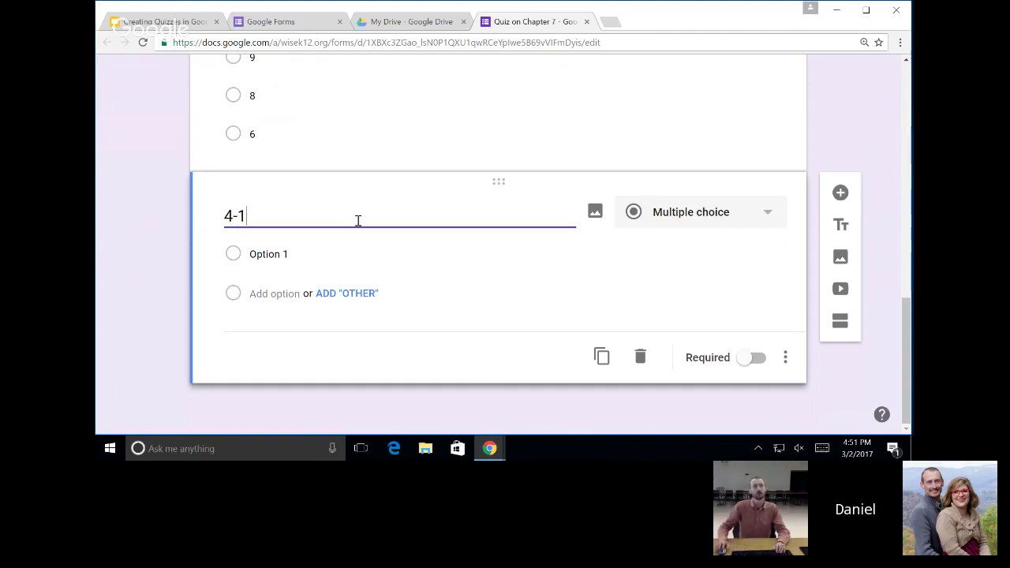
Enter the 4-1 answer choices 1, 2, 3 and 5.
click(264, 250)
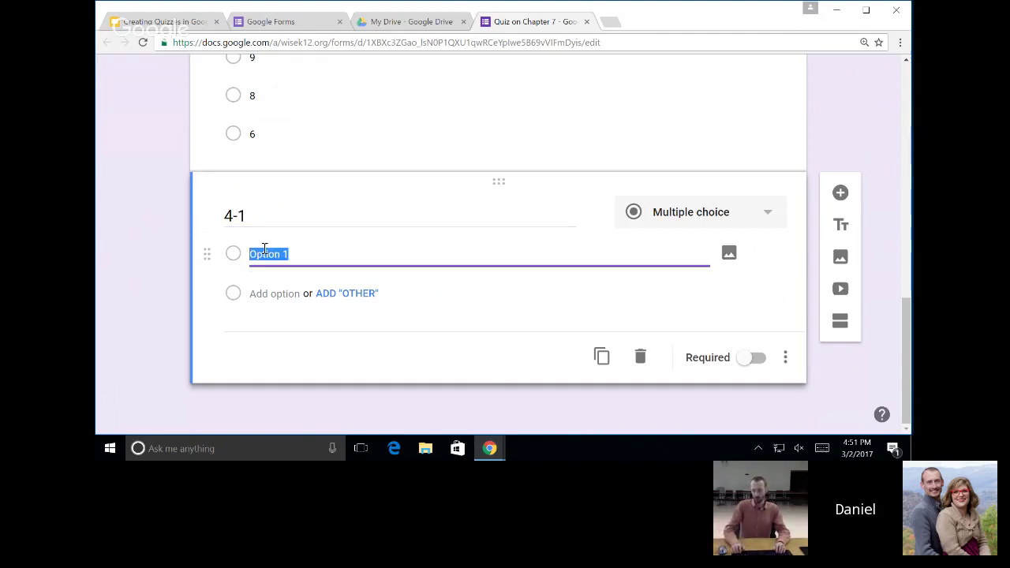
text(1)
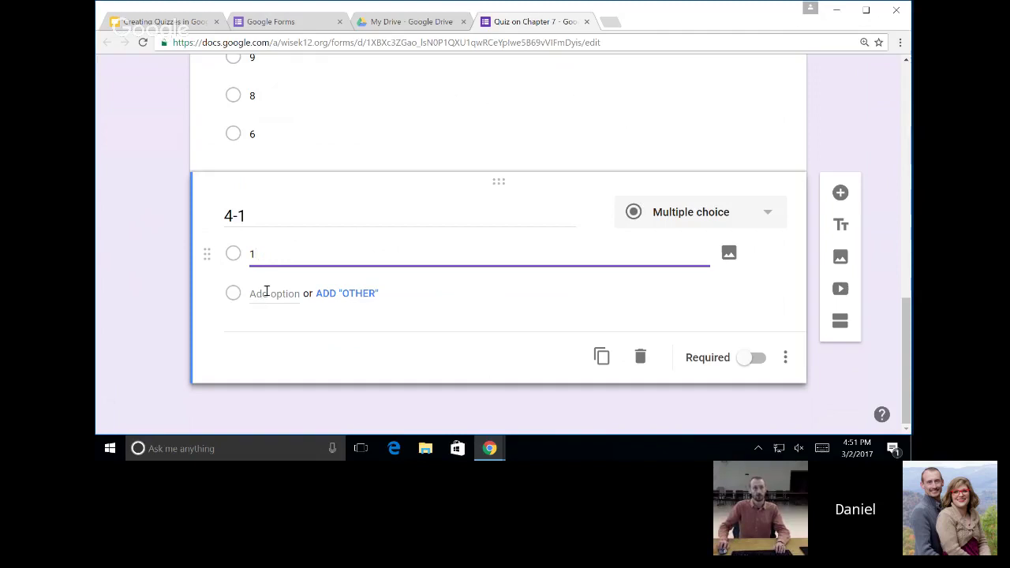
click(266, 292)
text(2)
click(267, 338)
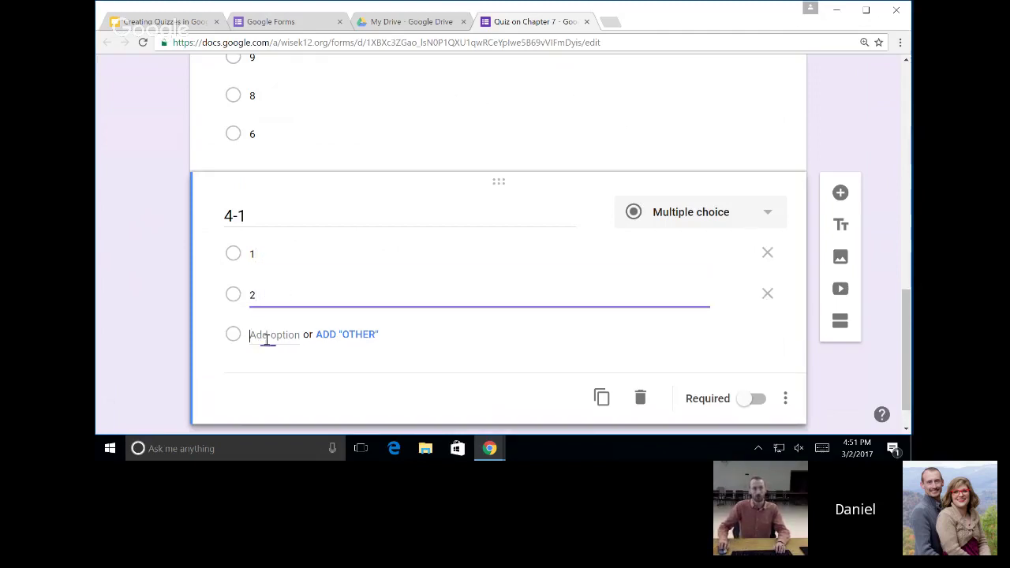
text(3)
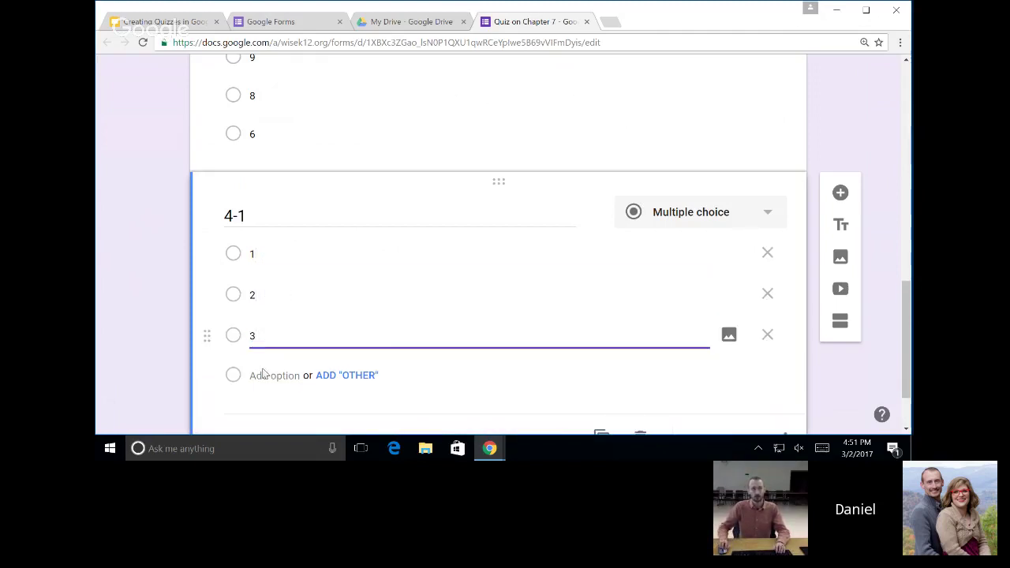
click(264, 375)
text(5)
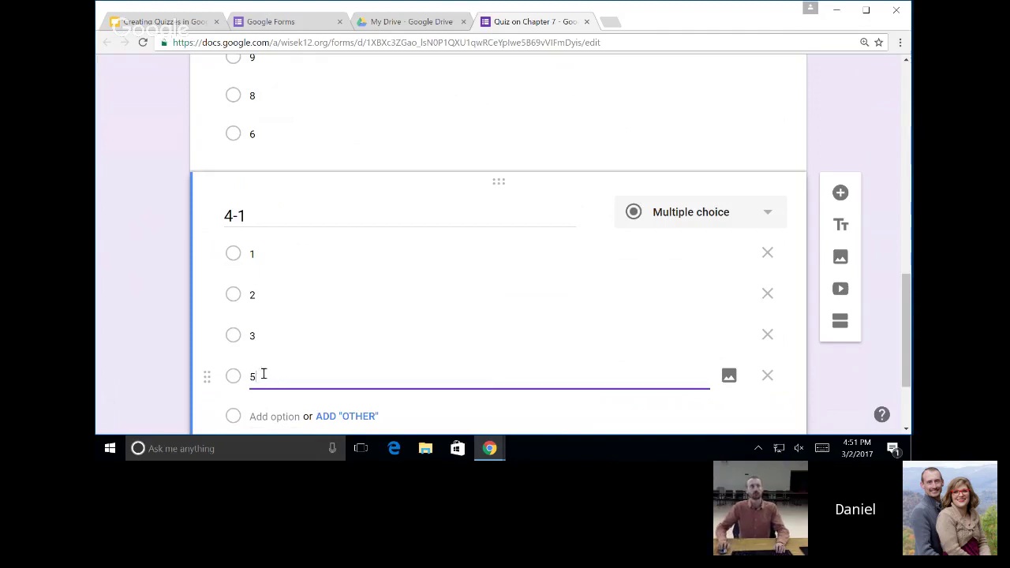
scroll(162, 242, up, 10)
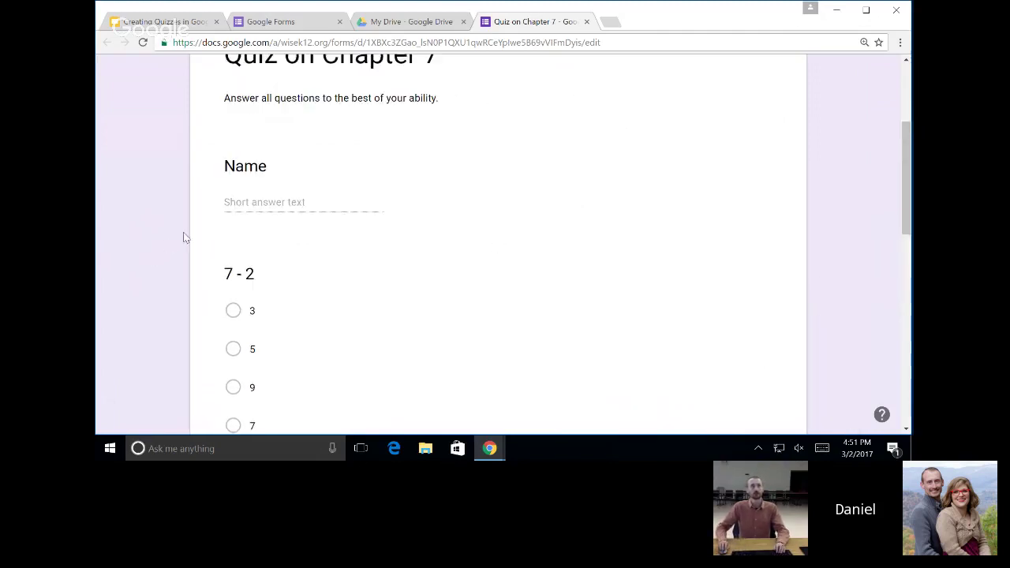
Scroll through the quiz to review the Name, 7 - 2, 3 + 5 and 4 - 1 questions.
scroll(264, 263, down, 10)
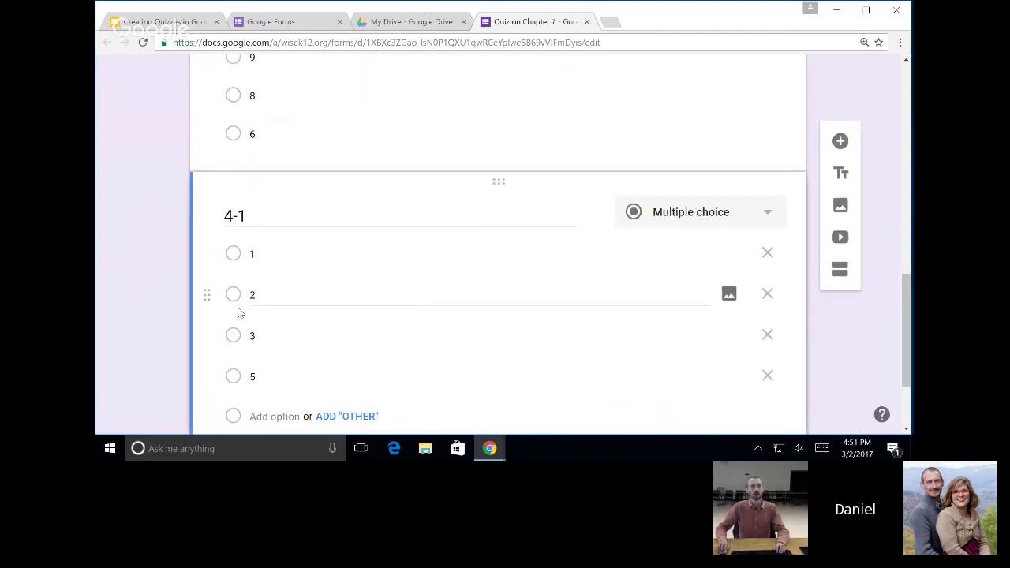
click(235, 218)
click(235, 218)
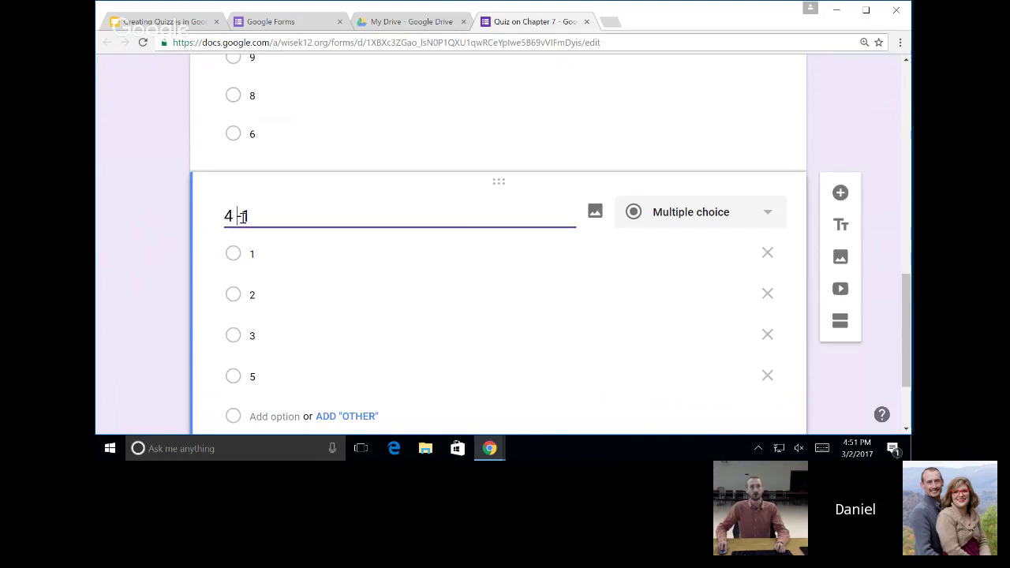
scroll(563, 320, up, 4)
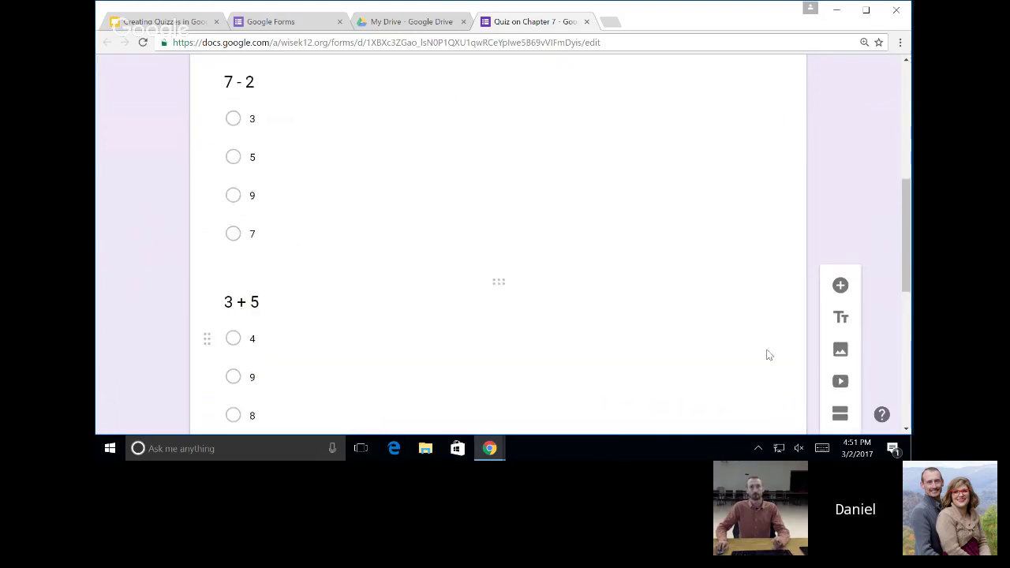
scroll(766, 355, up, 3)
scroll(750, 347, down, 3)
scroll(826, 289, down, 3)
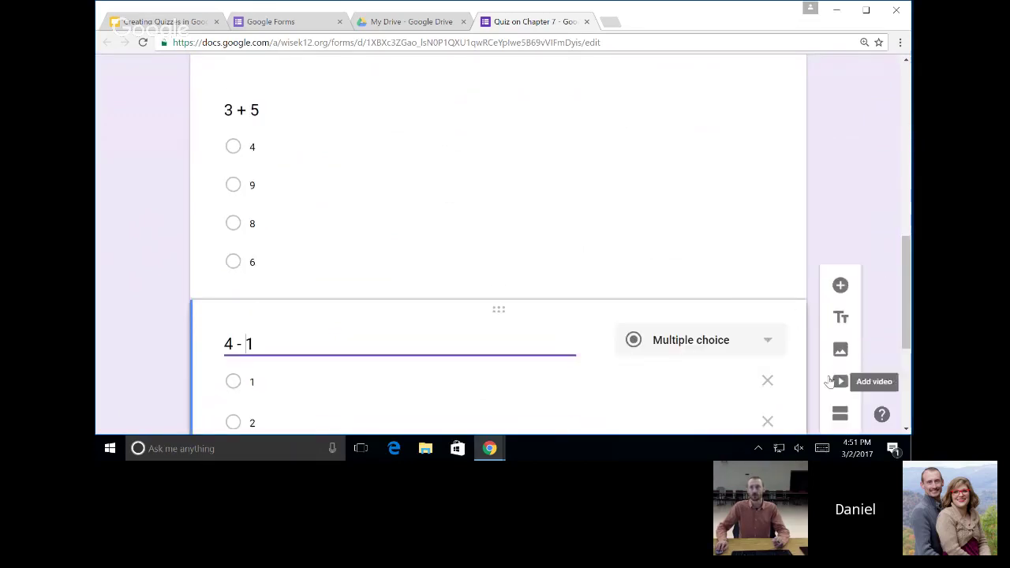
scroll(840, 382, down, 1)
scroll(841, 381, down, 1)
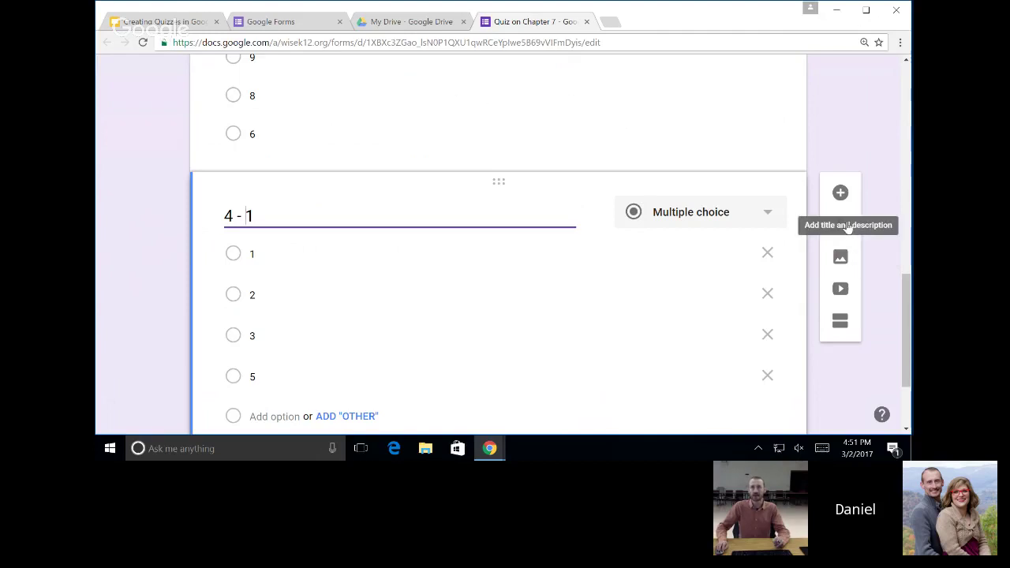
scroll(847, 227, down, 1)
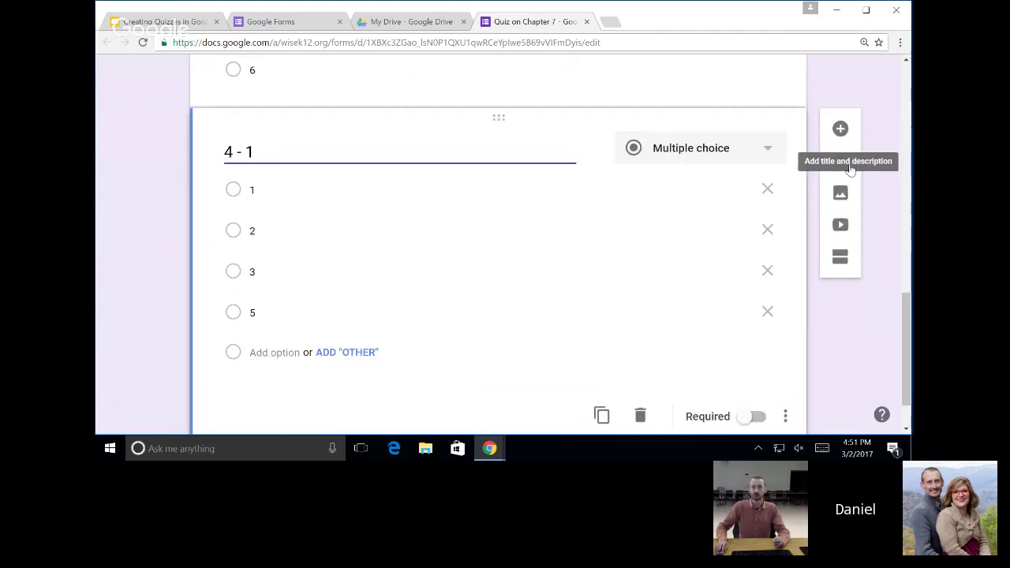
scroll(586, 220, down, 1)
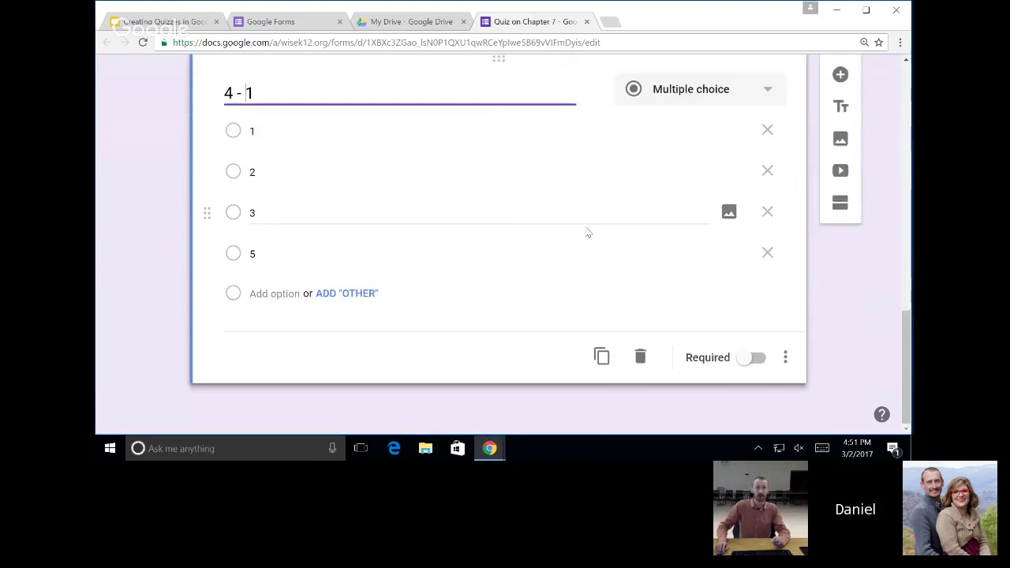
scroll(530, 287, up, 7)
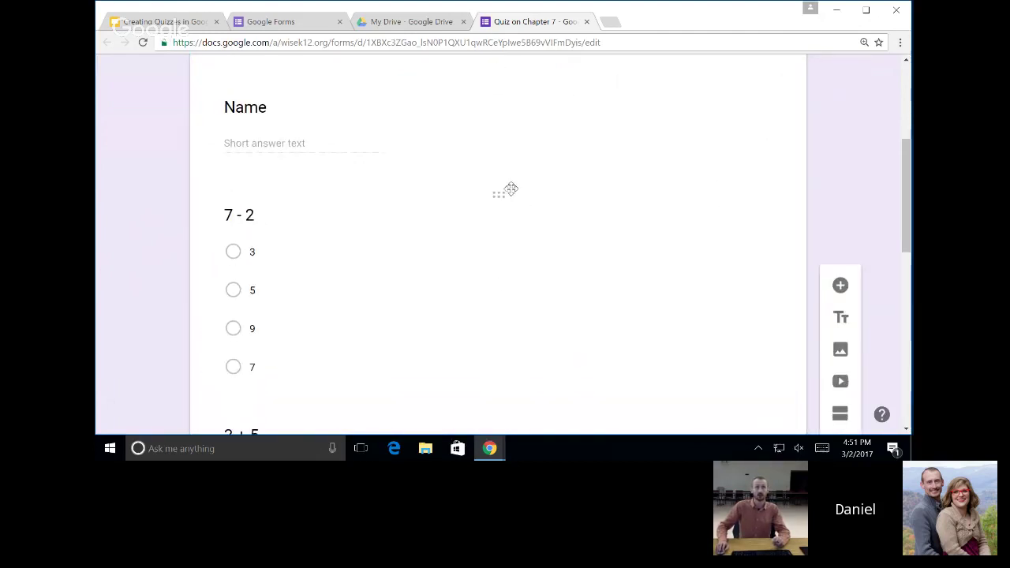
Add a title block named 'Subtraction' after the Name question.
click(509, 145)
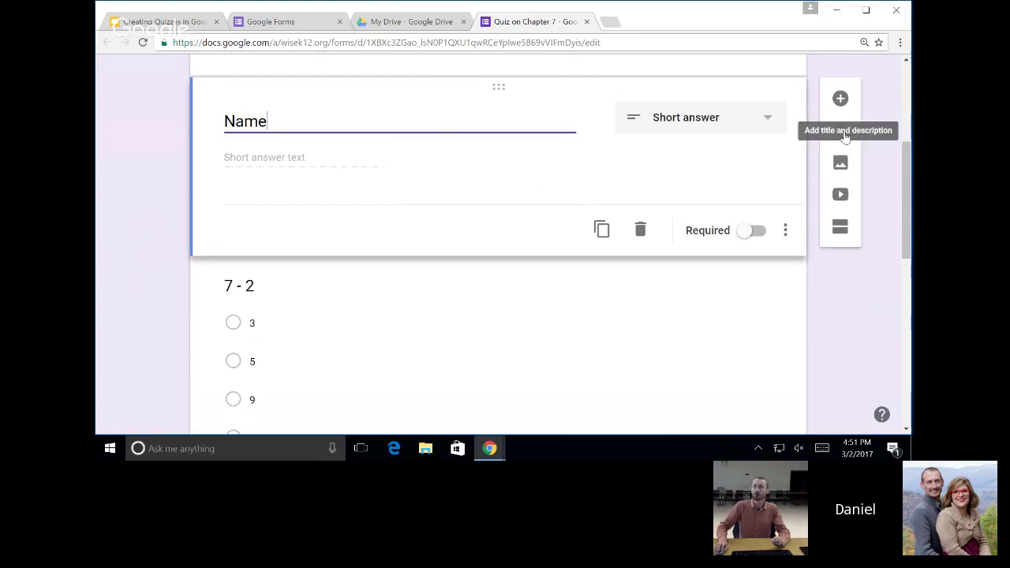
click(841, 134)
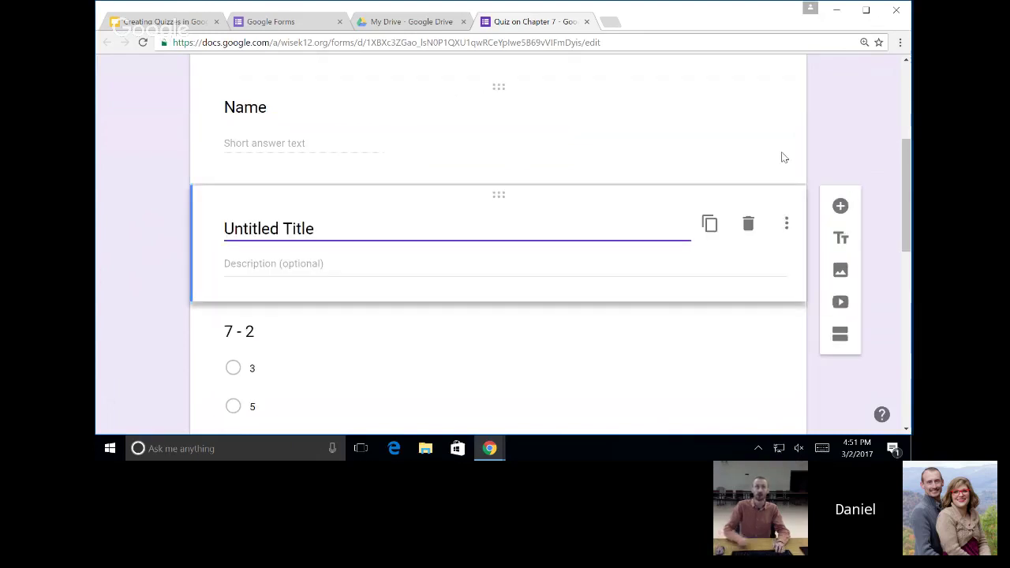
text(Subr)
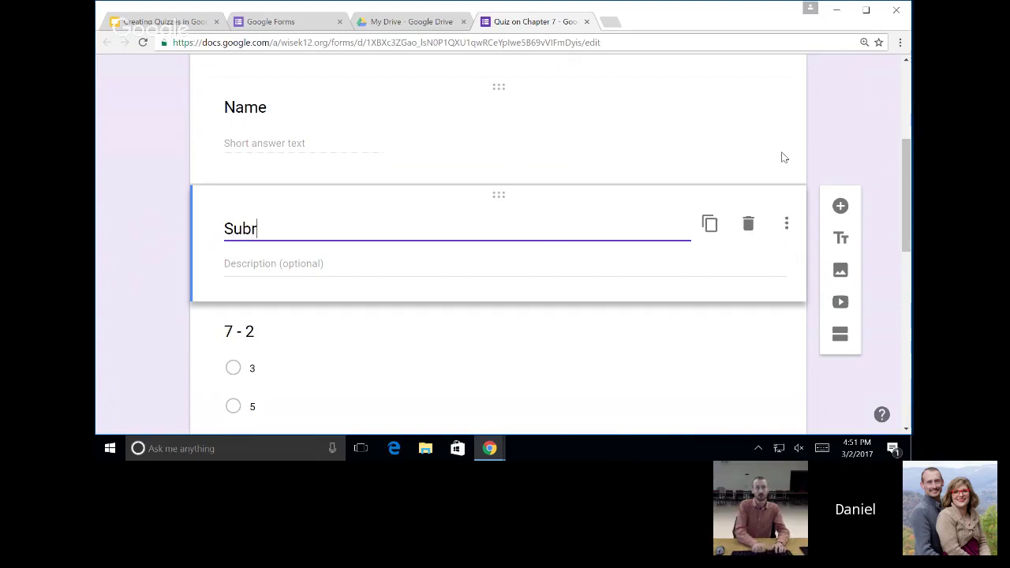
key(BackSpace)
text(traction)
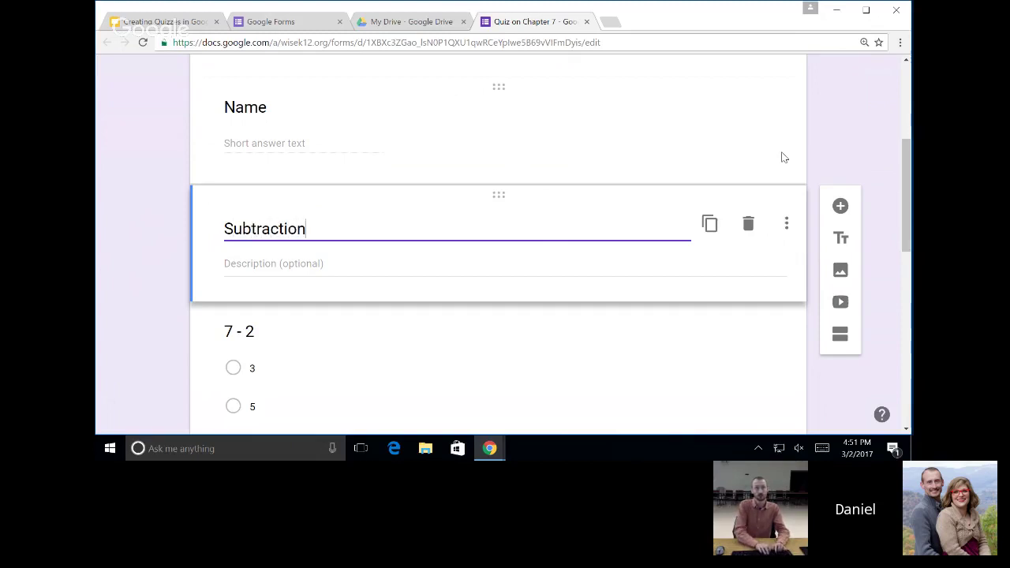
Drag the 4 - 1 question above 3 + 5, under Subtraction.
scroll(746, 173, down, 2)
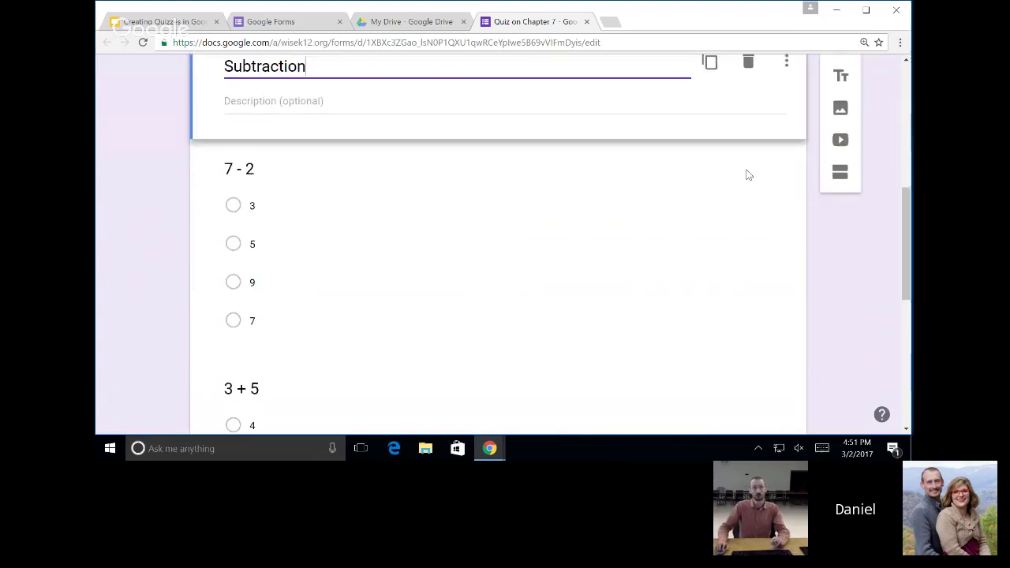
scroll(467, 245, down, 2)
scroll(501, 212, down, 2)
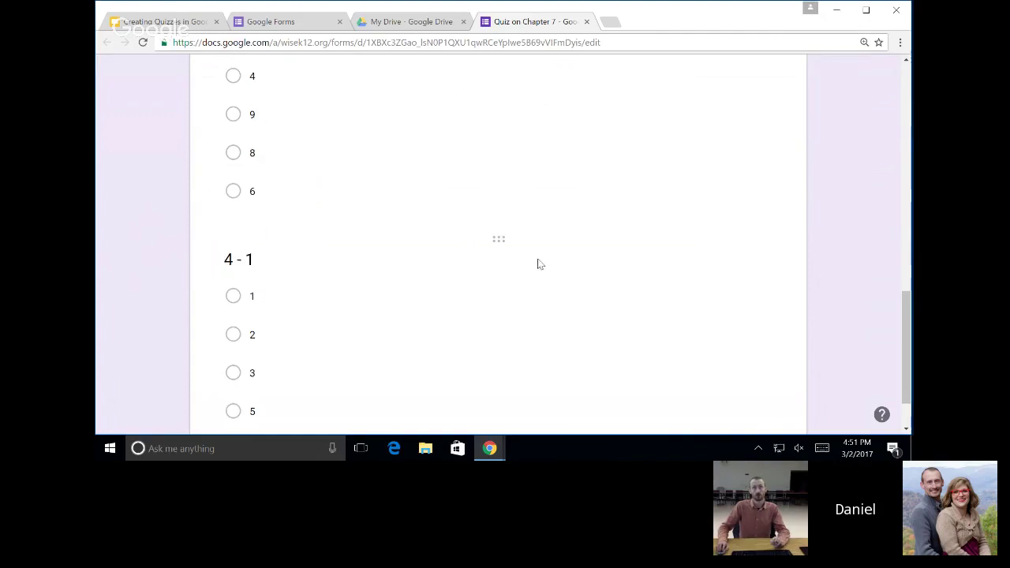
mouse_move(493, 237)
mouse_down()
mouse_move(489, 181)
mouse_move(481, 228)
mouse_up()
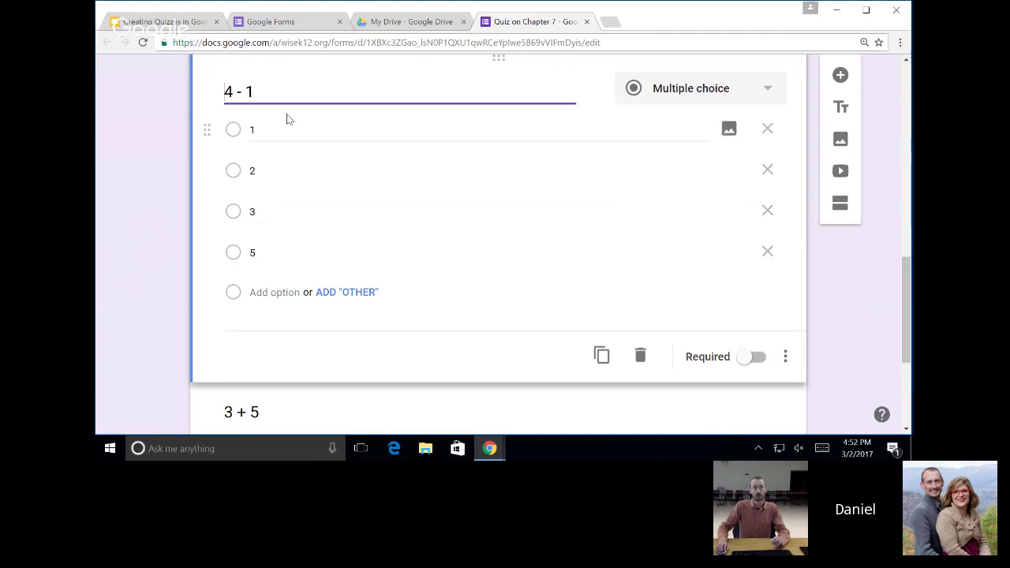
scroll(390, 190, up, 5)
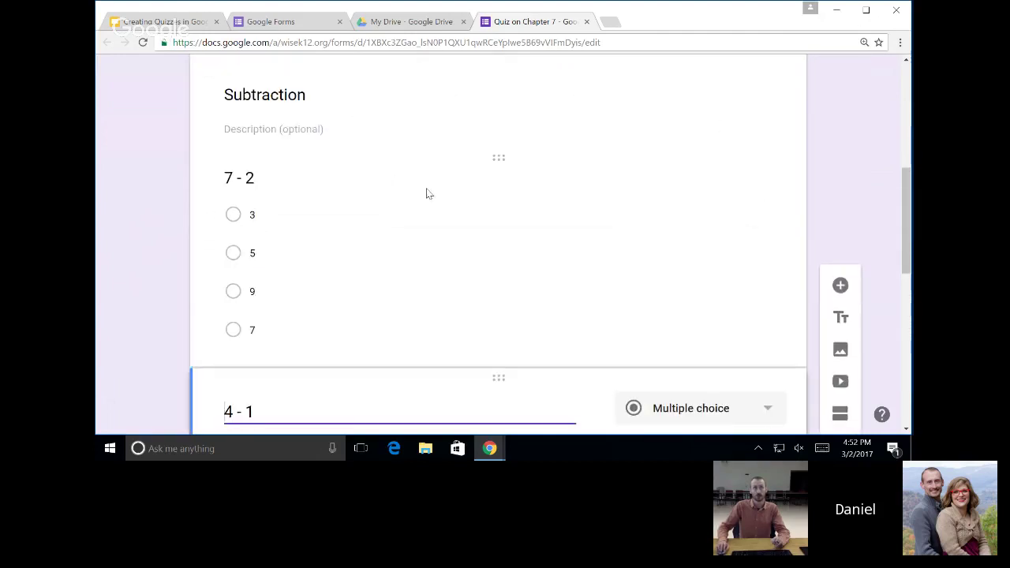
scroll(426, 194, down, 3)
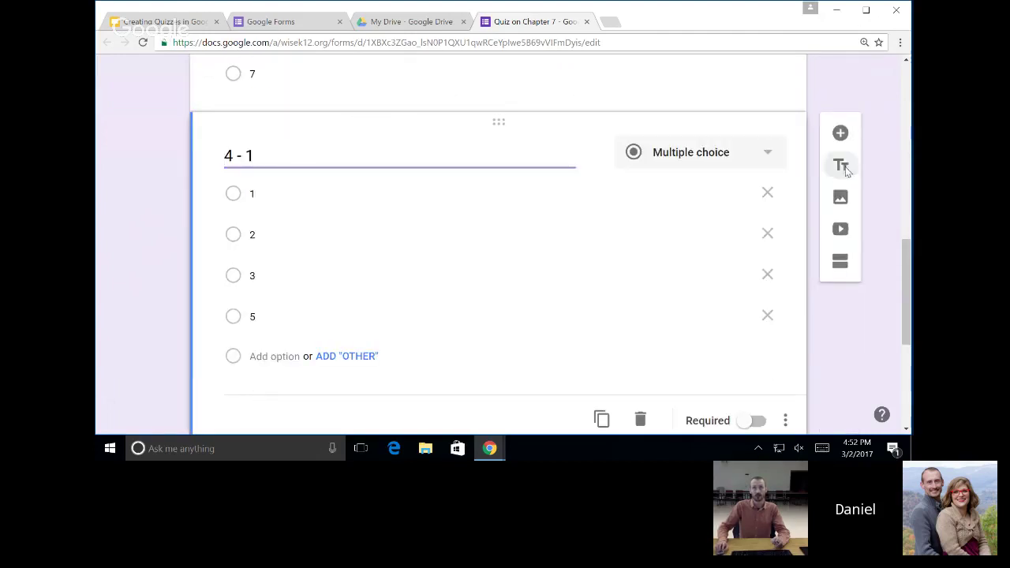
Add a title block named 'Addition' just before the 3 + 5 question.
click(843, 166)
text(Addi)
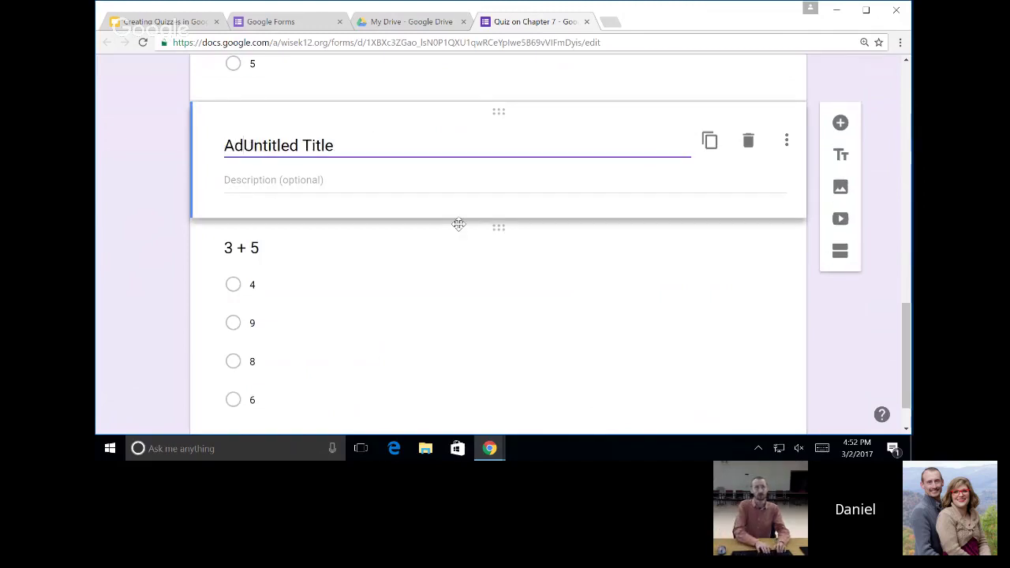
text(tion)
key(shift+End)
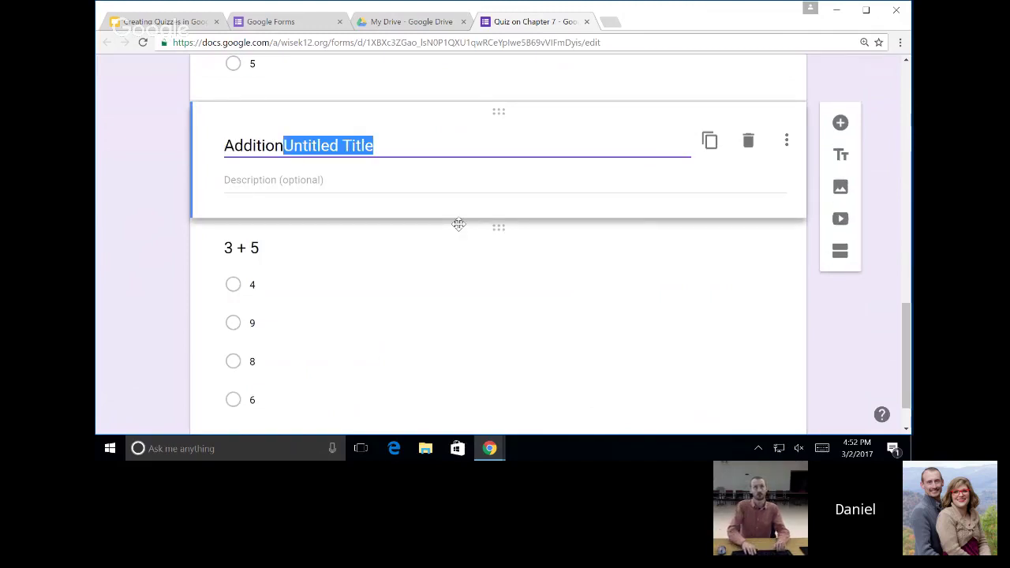
key(Delete)
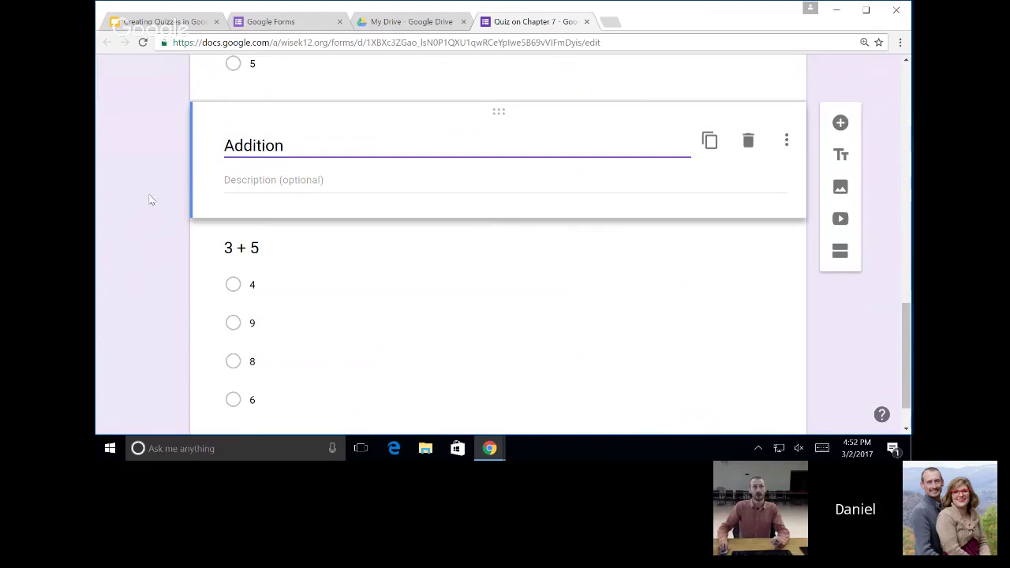
scroll(341, 182, up, 4)
scroll(372, 206, up, 5)
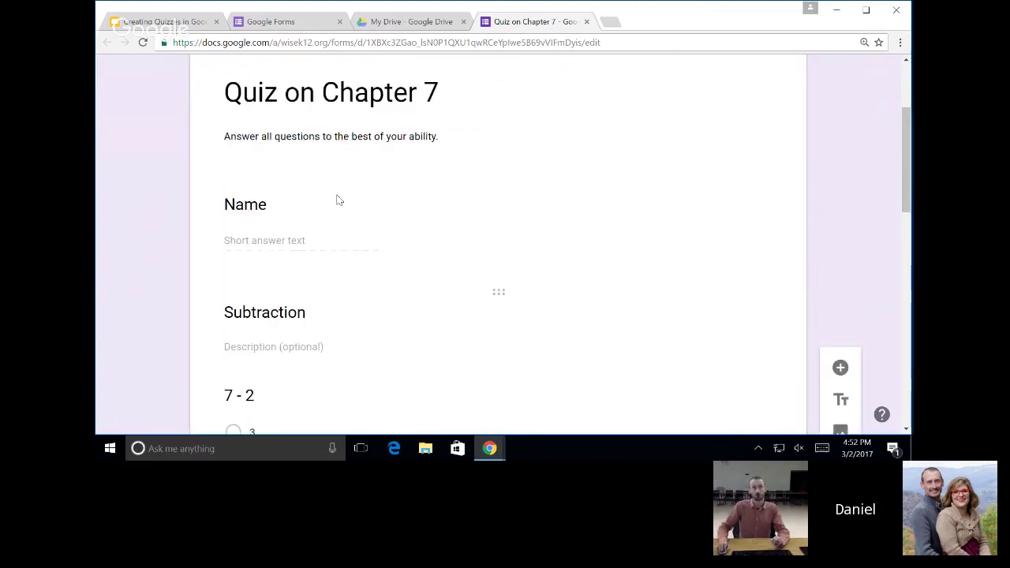
scroll(273, 176, down, 2)
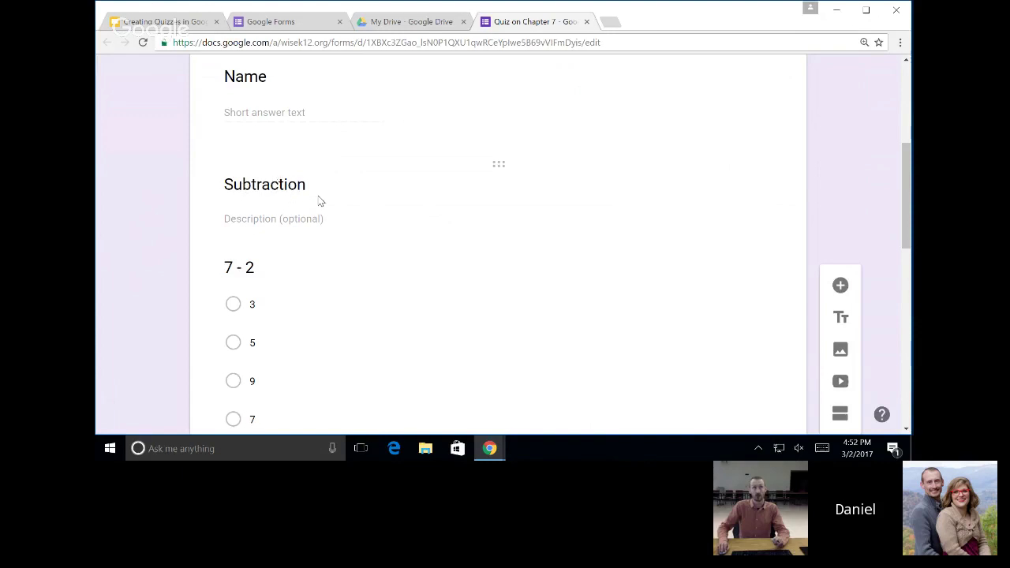
scroll(324, 202, down, 4)
scroll(342, 164, up, 4)
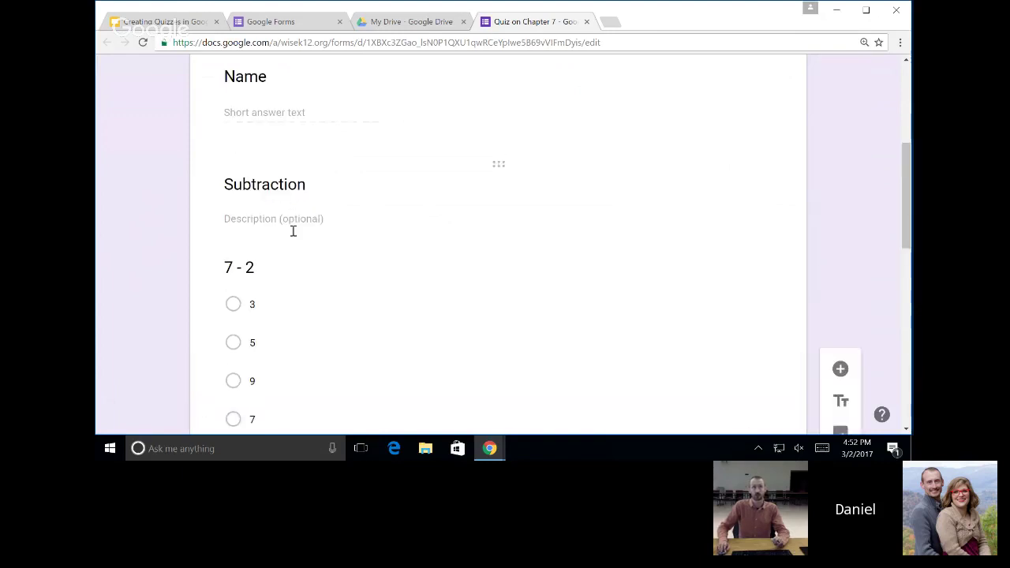
scroll(284, 231, down, 8)
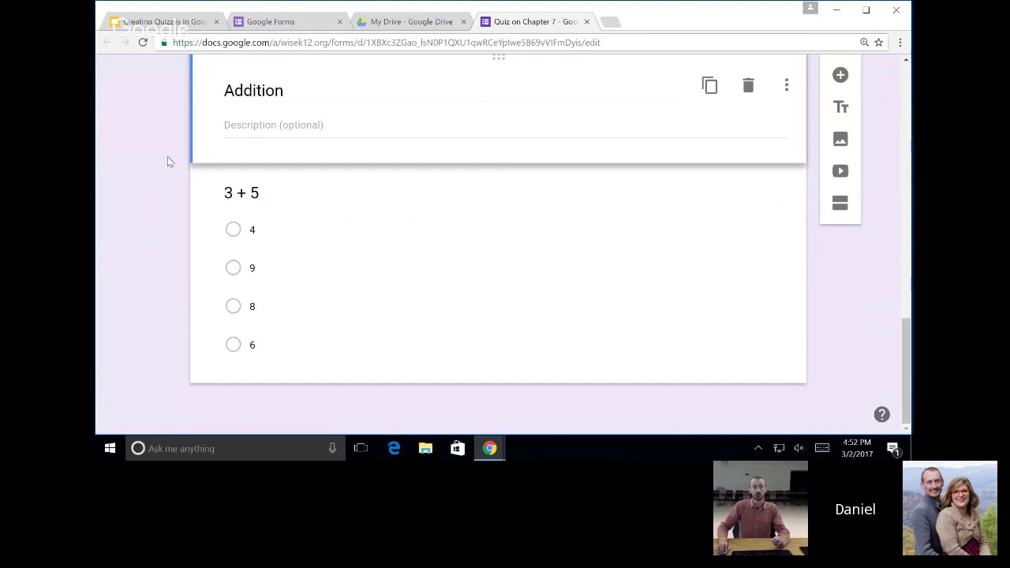
Select the 3 + 5 question card and start inserting an image after it.
scroll(476, 234, up, 2)
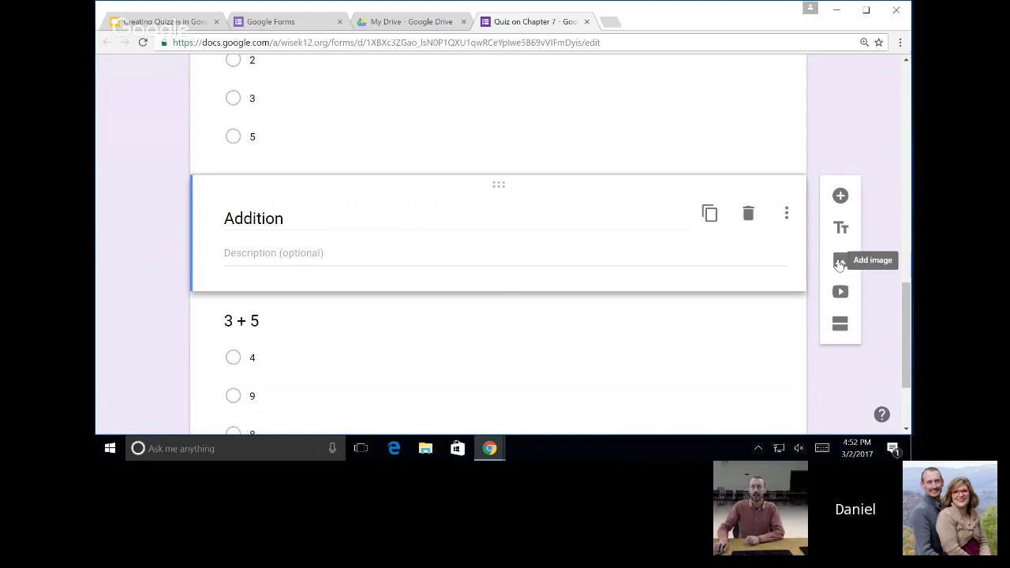
scroll(839, 264, down, 2)
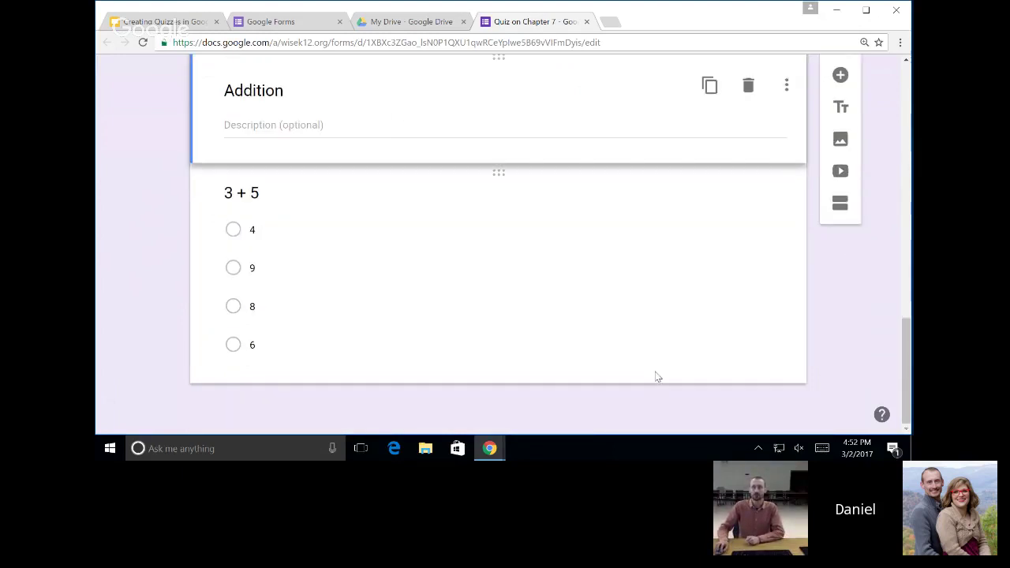
click(656, 377)
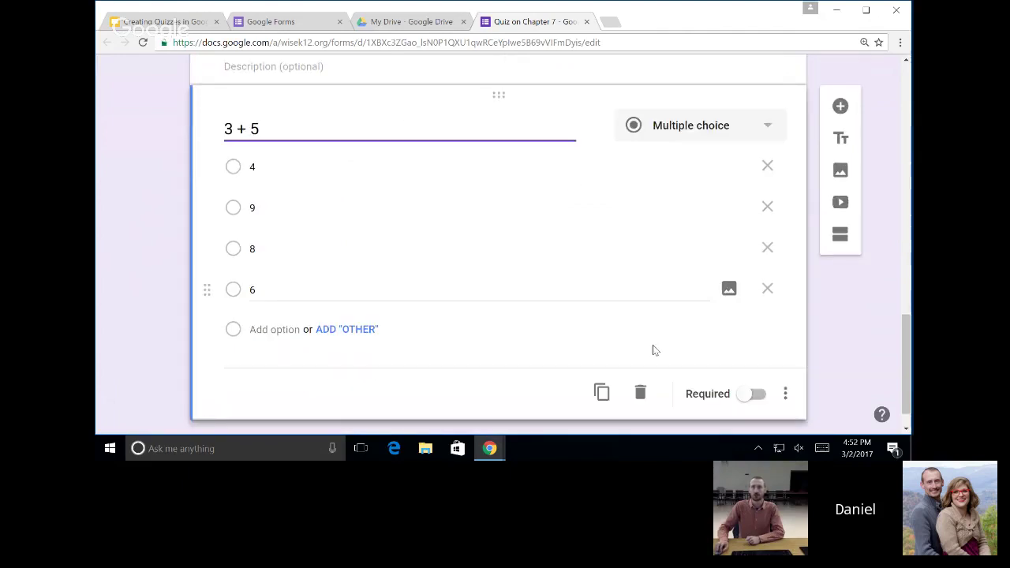
scroll(789, 197, down, 1)
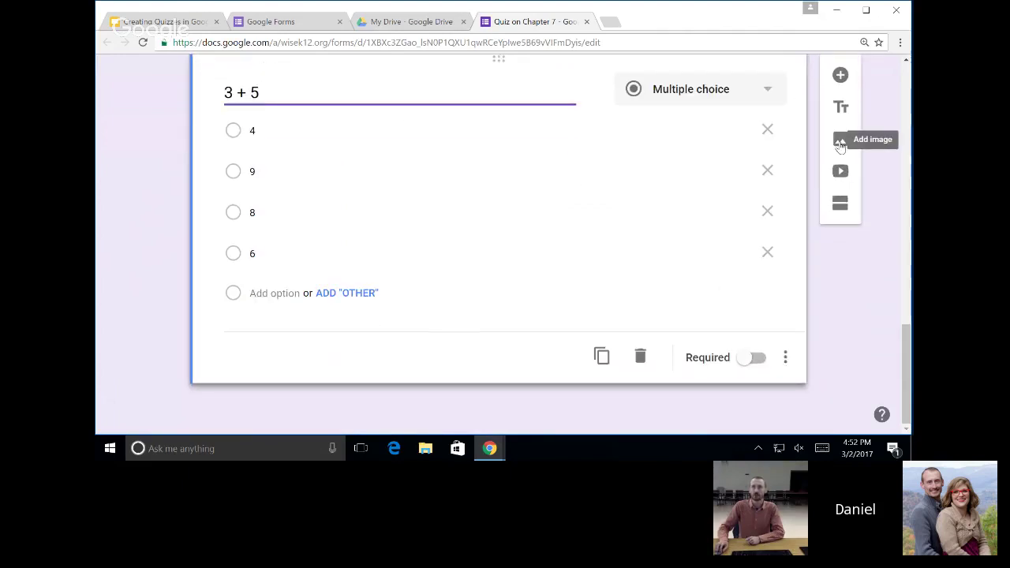
click(840, 142)
Search Google images for 'y=x' and insert the straight-line graph after the 3 + 5 question.
click(658, 150)
click(684, 213)
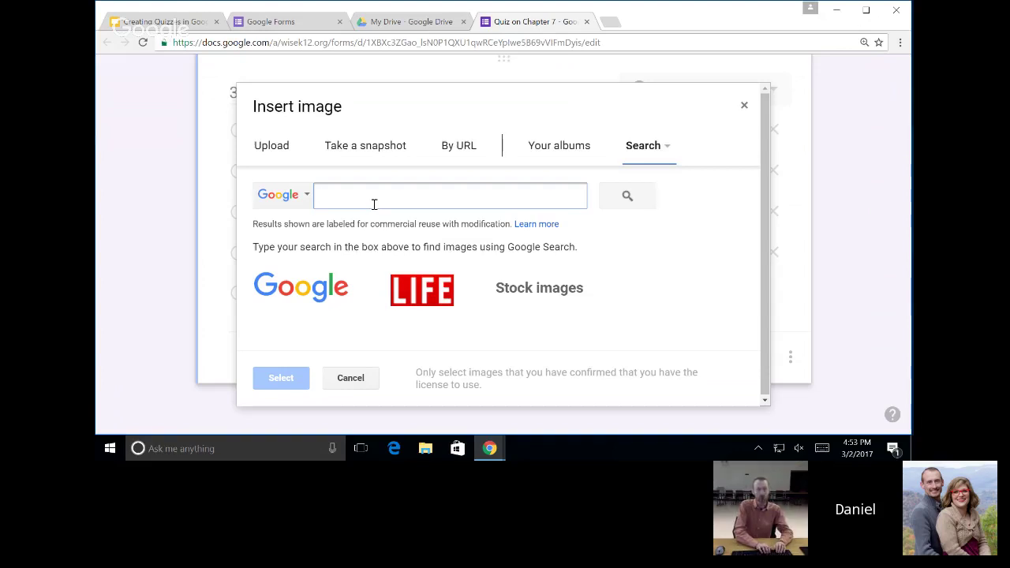
text(y=x)
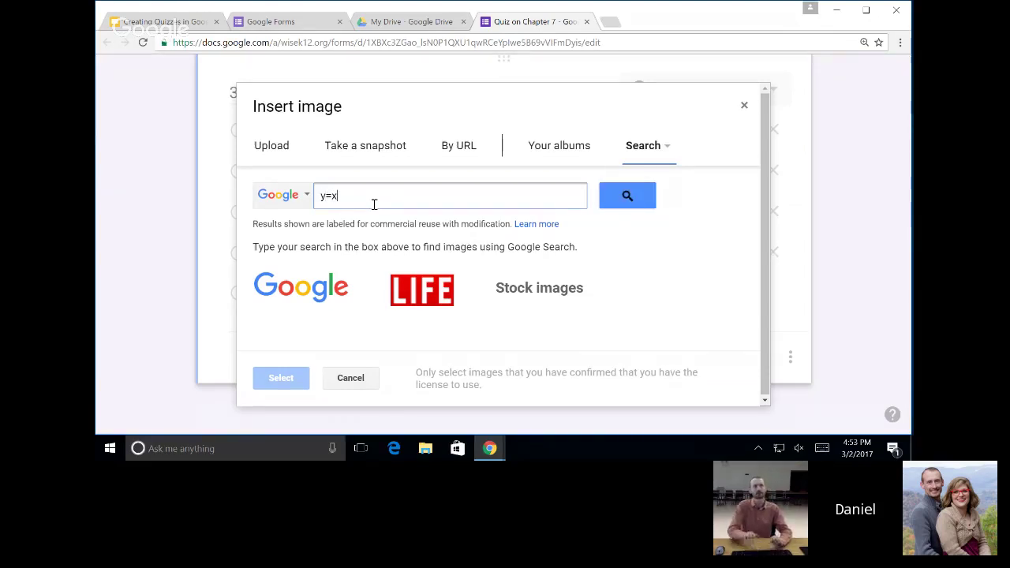
key(Return)
scroll(502, 303, down, 2)
scroll(502, 304, down, 1)
scroll(502, 304, down, 3)
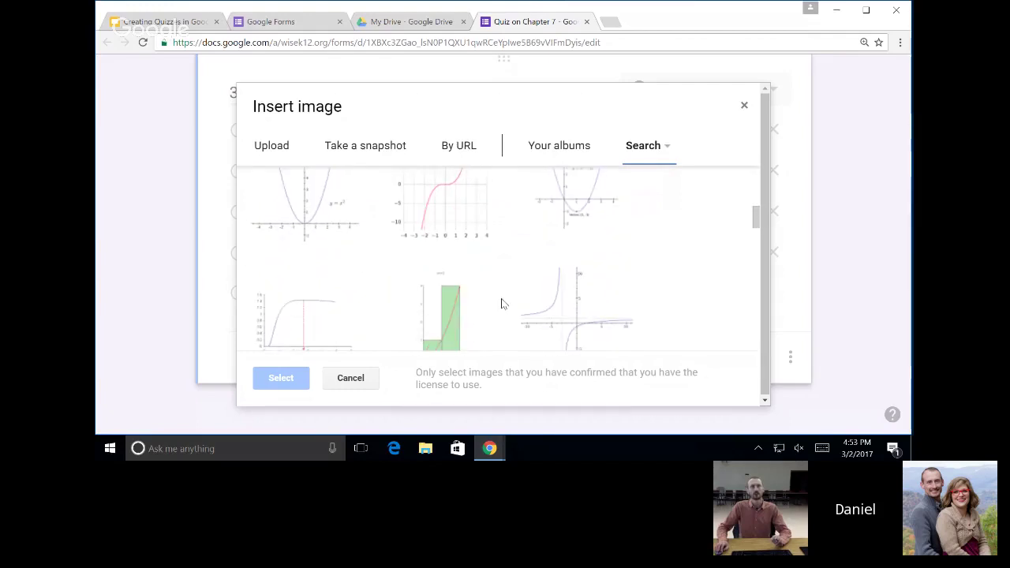
scroll(501, 304, down, 4)
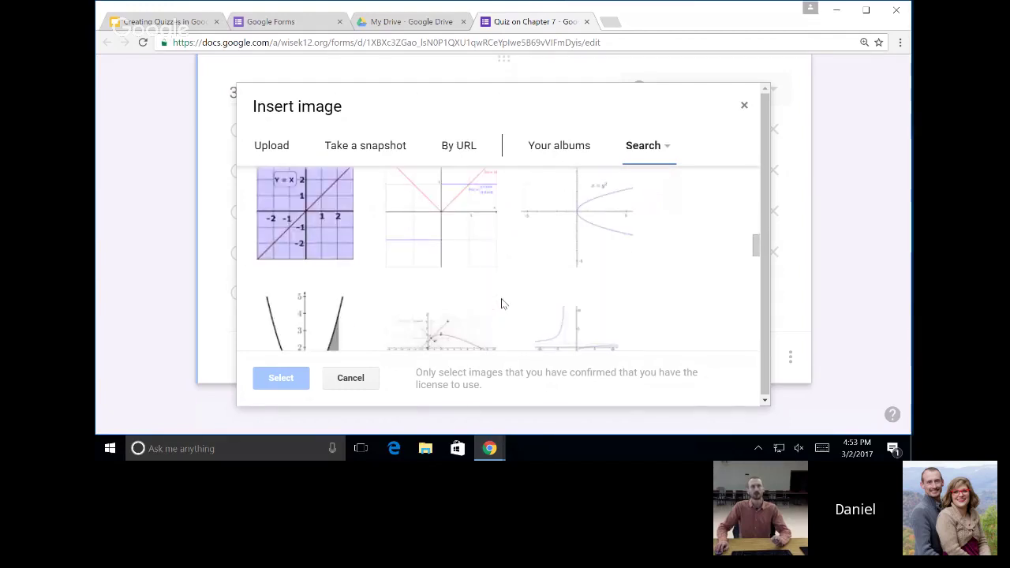
scroll(502, 304, down, 3)
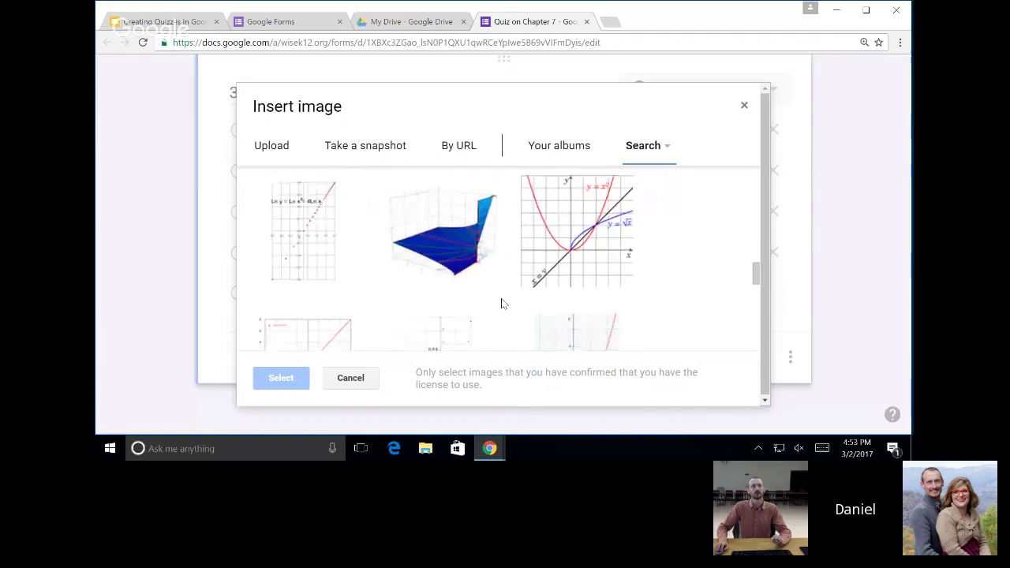
click(337, 263)
click(336, 263)
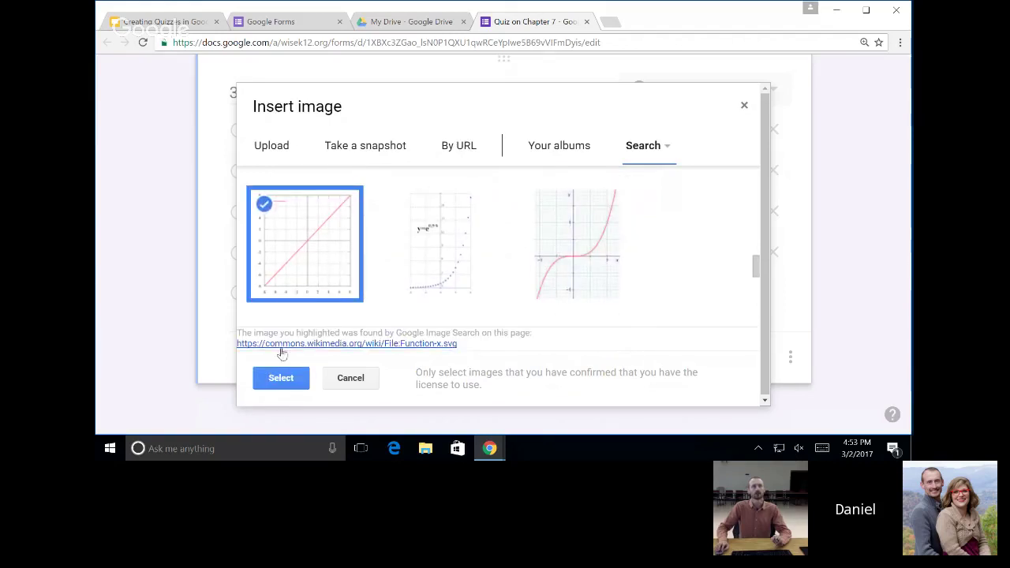
click(281, 380)
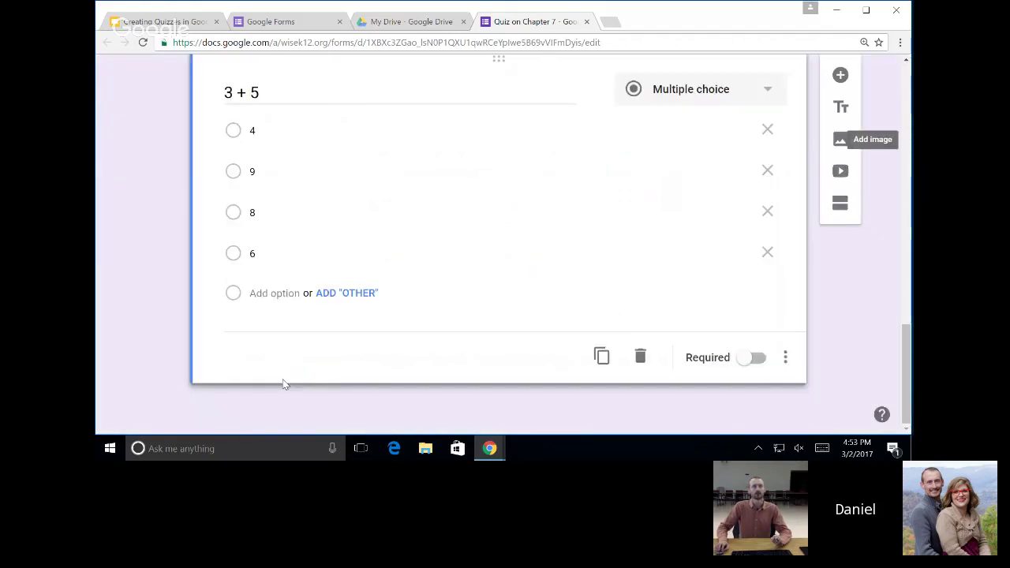
Shrink the y = x graph image, centre it in its card, and add a new question below.
scroll(552, 319, down, 5)
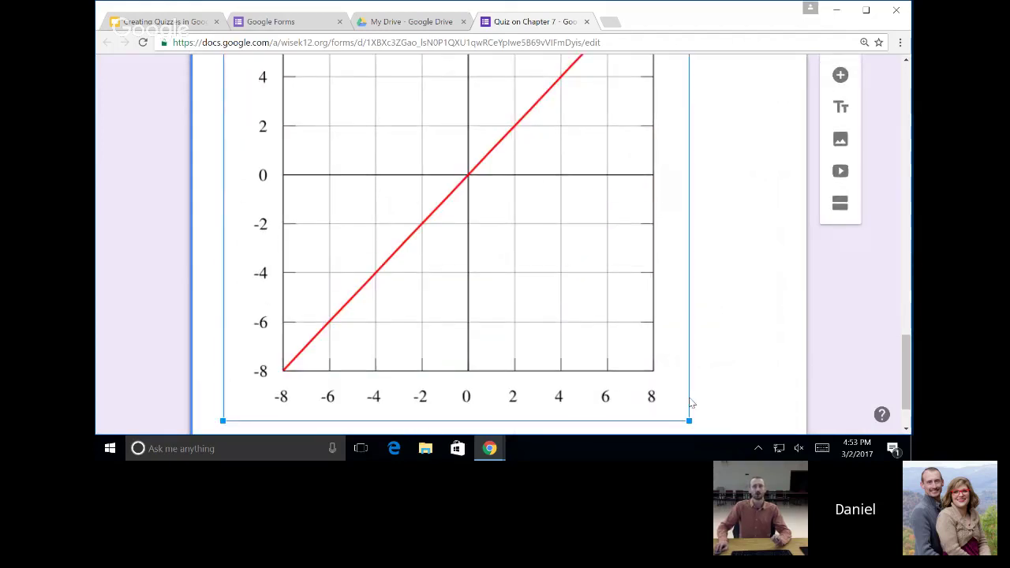
drag(688, 422, 424, 118)
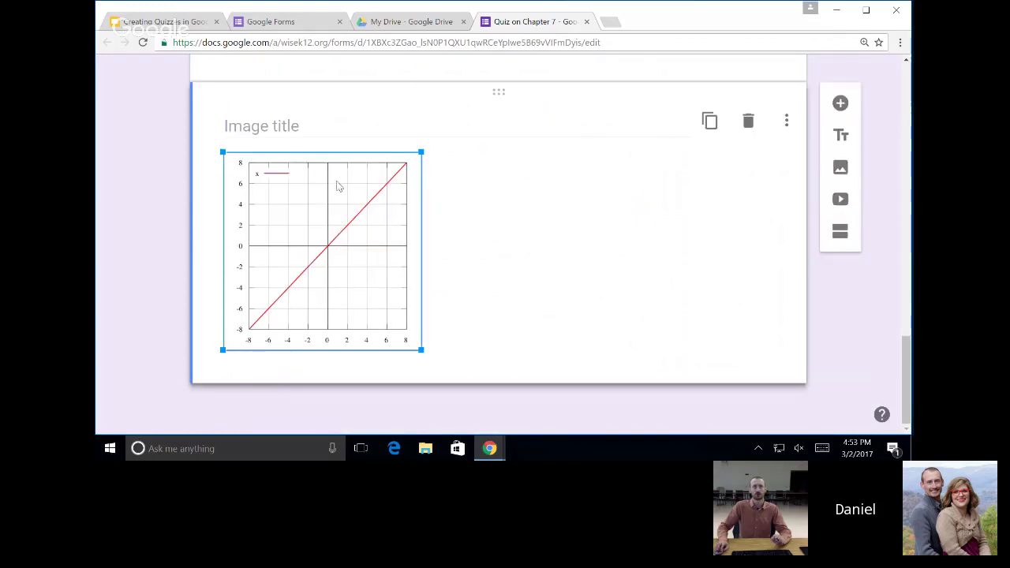
scroll(410, 244, up, 2)
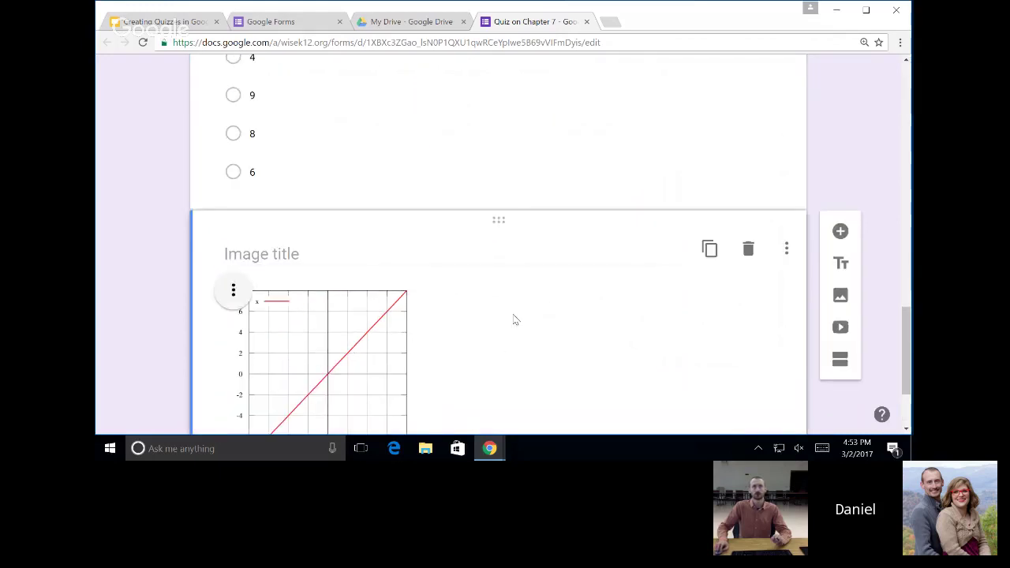
click(231, 292)
click(208, 308)
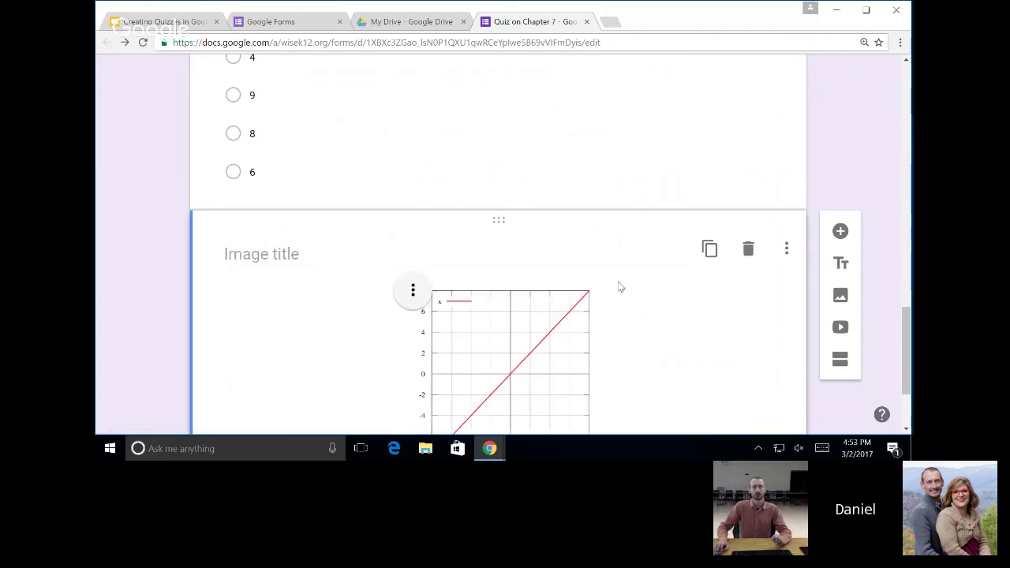
scroll(859, 171, down, 2)
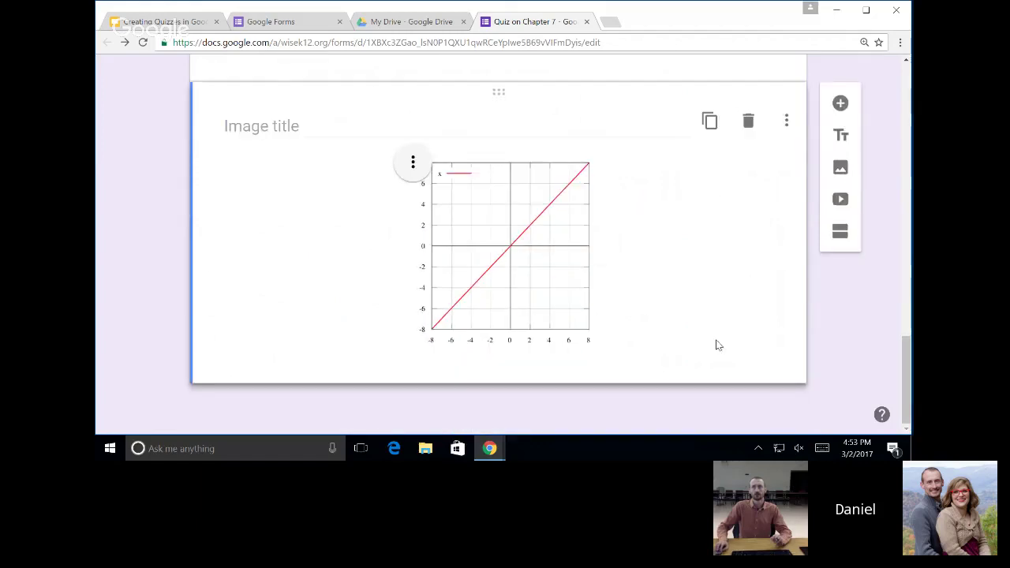
click(838, 113)
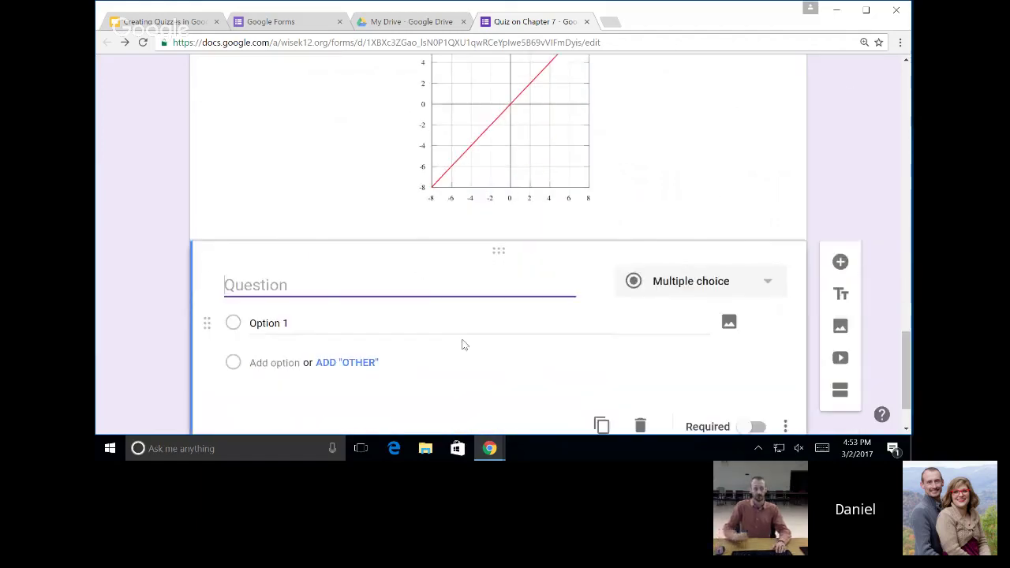
Title the question 'What is the equation of this graph?' with choices y=2x, y=x and y= (-x).
text(What is the equation of this)
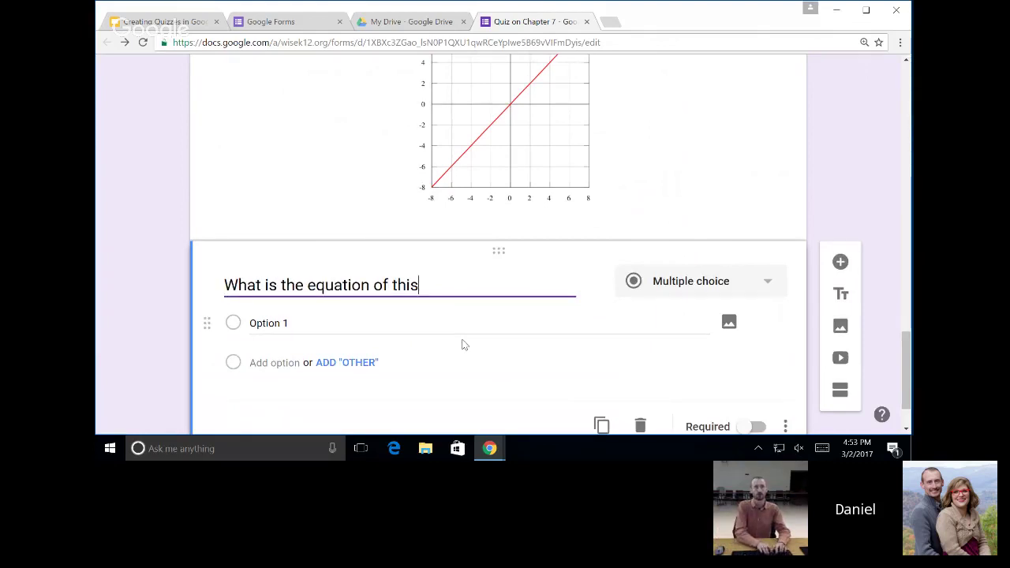
text( graph?)
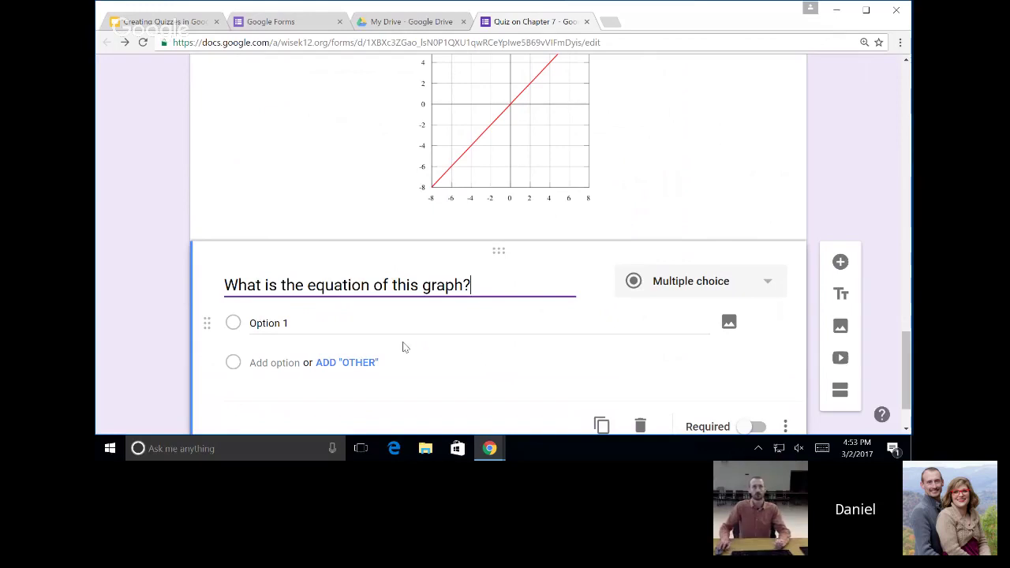
click(400, 328)
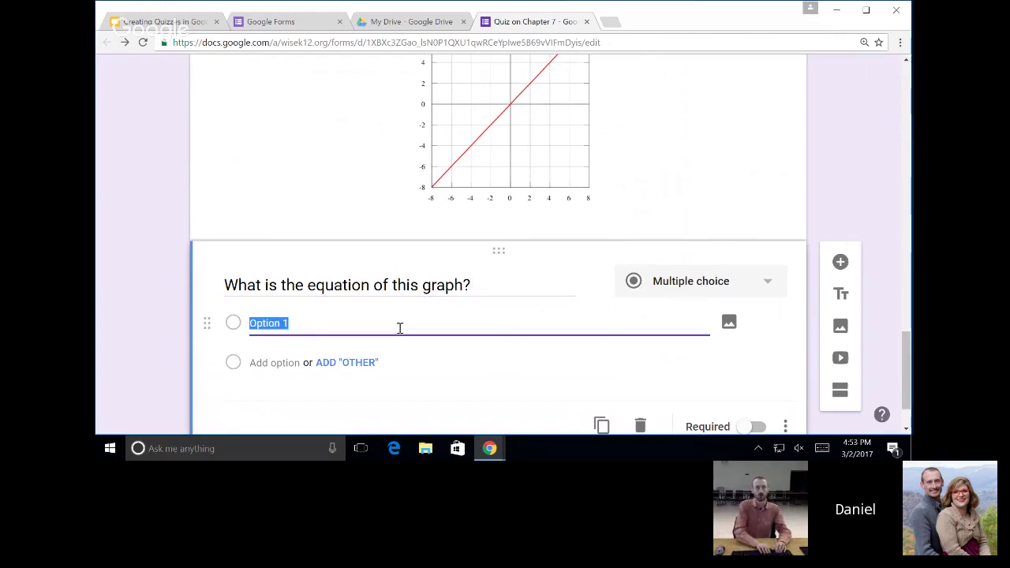
text(y=2x)
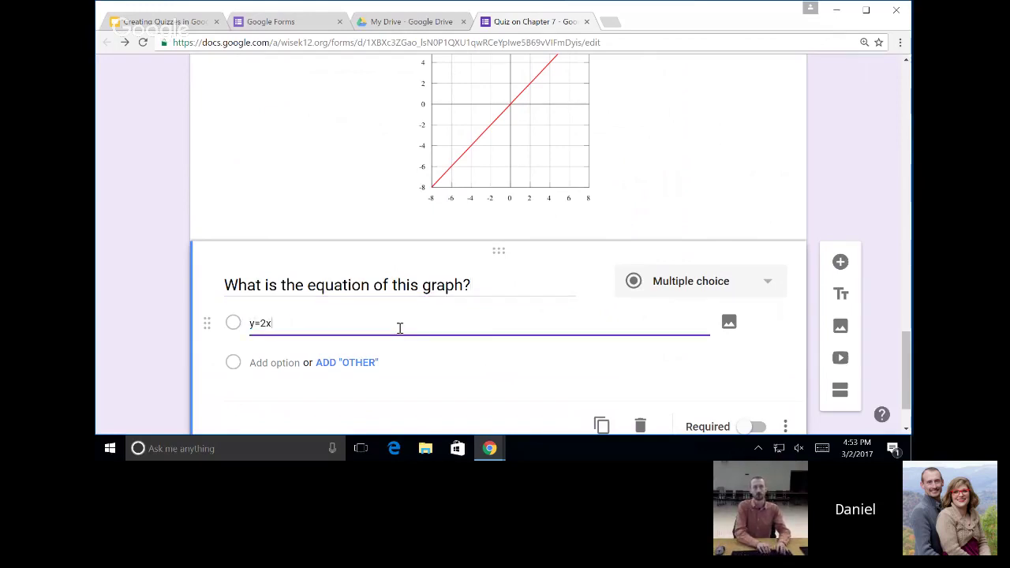
click(265, 366)
text(y=x)
click(262, 406)
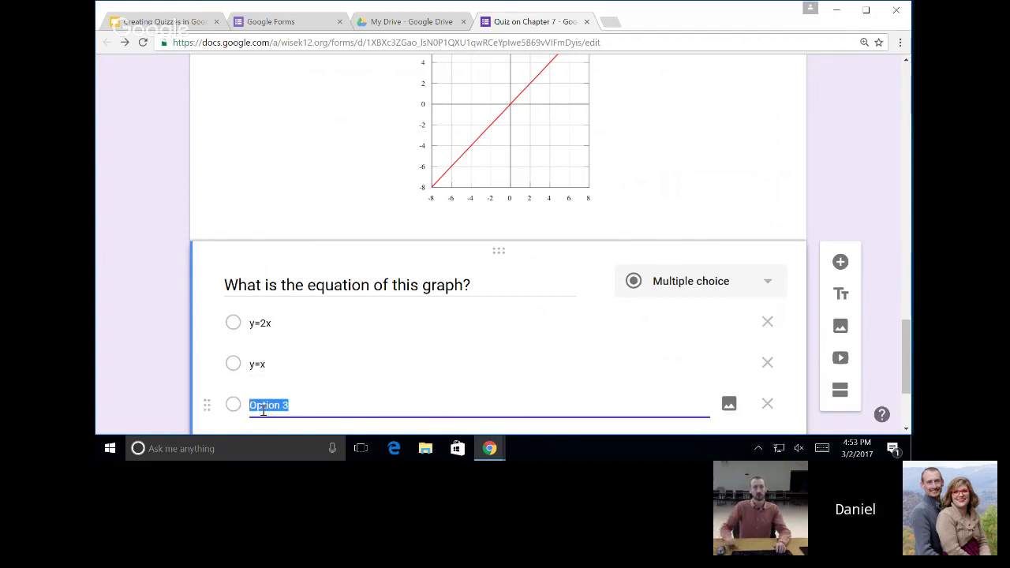
text(y)
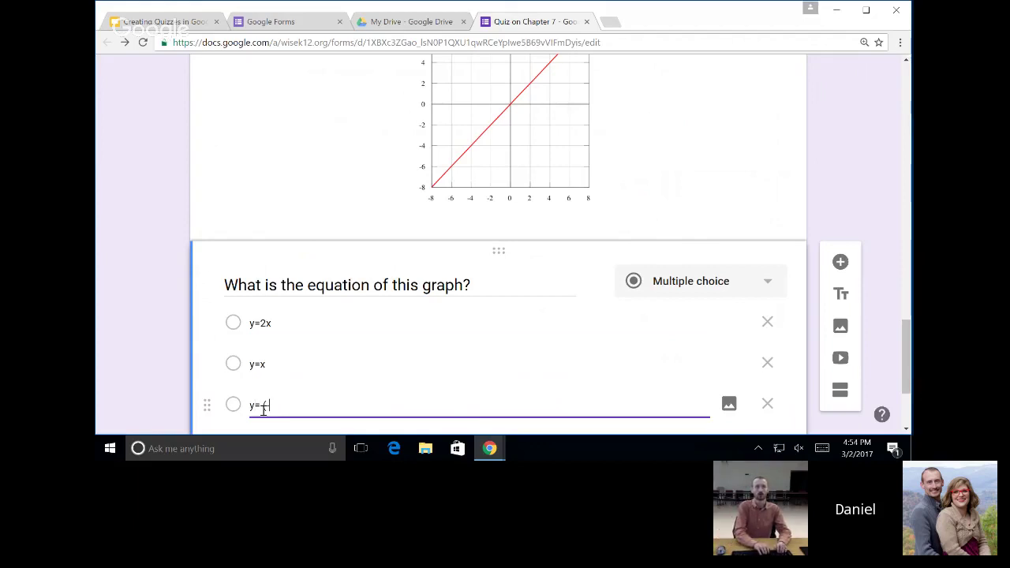
text(= (-x))
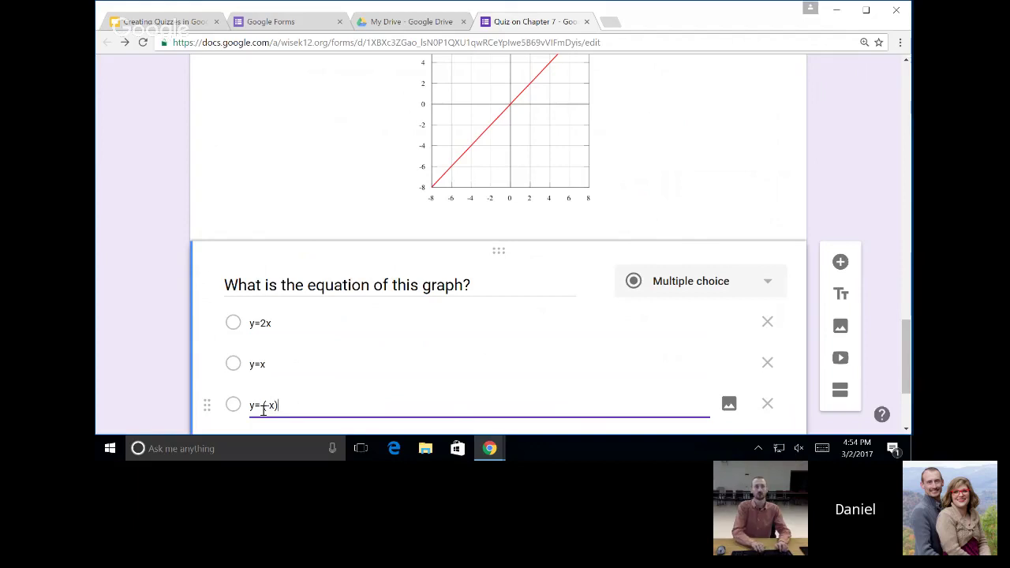
Add the fourth choice y=3x and finish the y=2x answer text.
scroll(260, 392, down, 2)
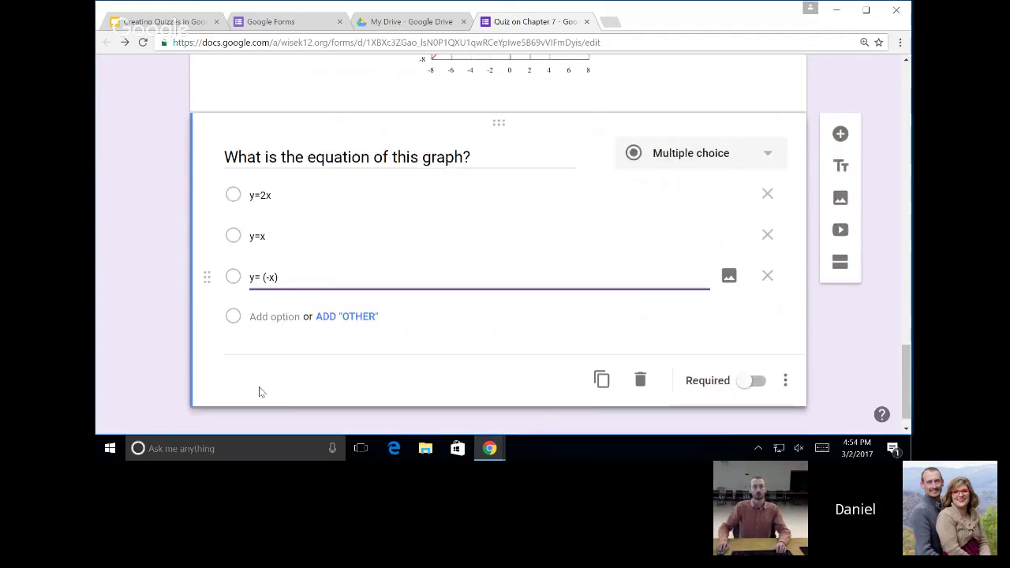
click(268, 317)
text(y=3x)
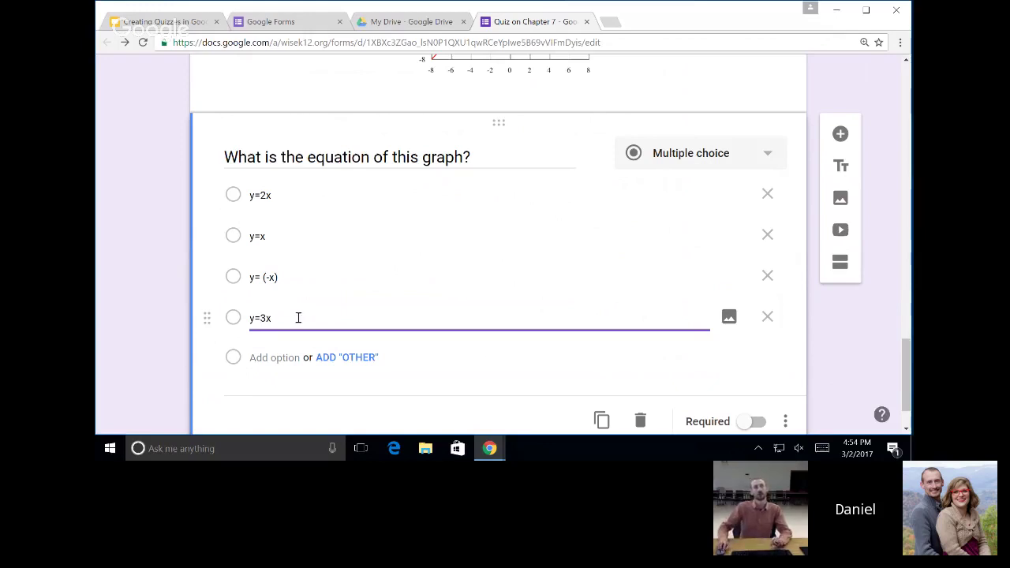
scroll(327, 326, up, 2)
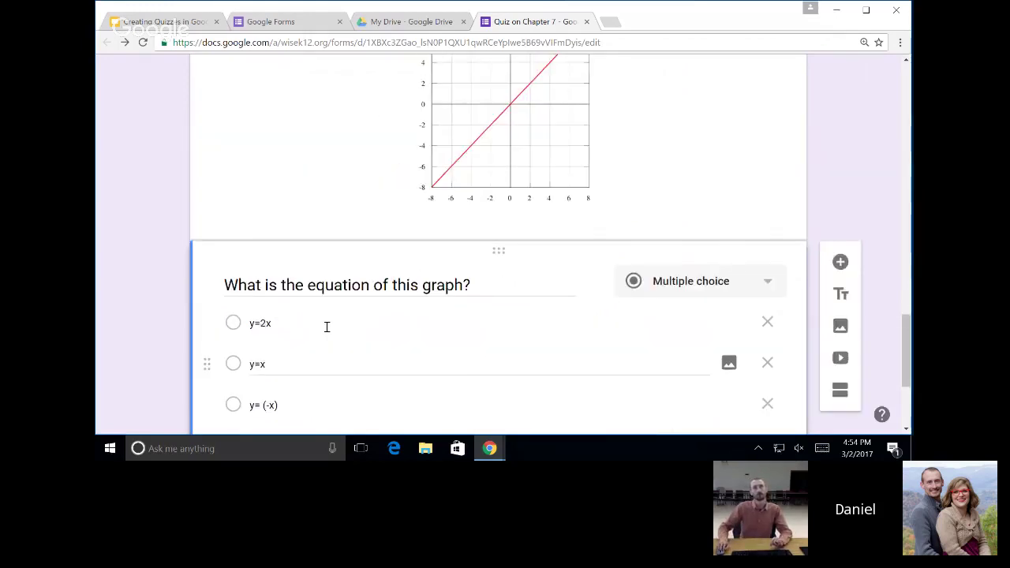
scroll(464, 379, down, 2)
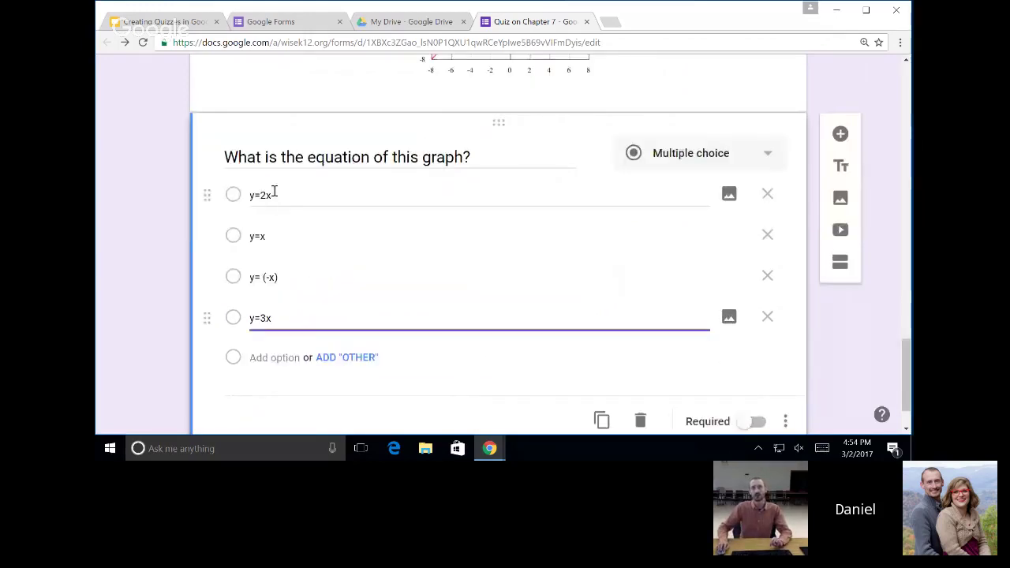
click(299, 197)
click(300, 197)
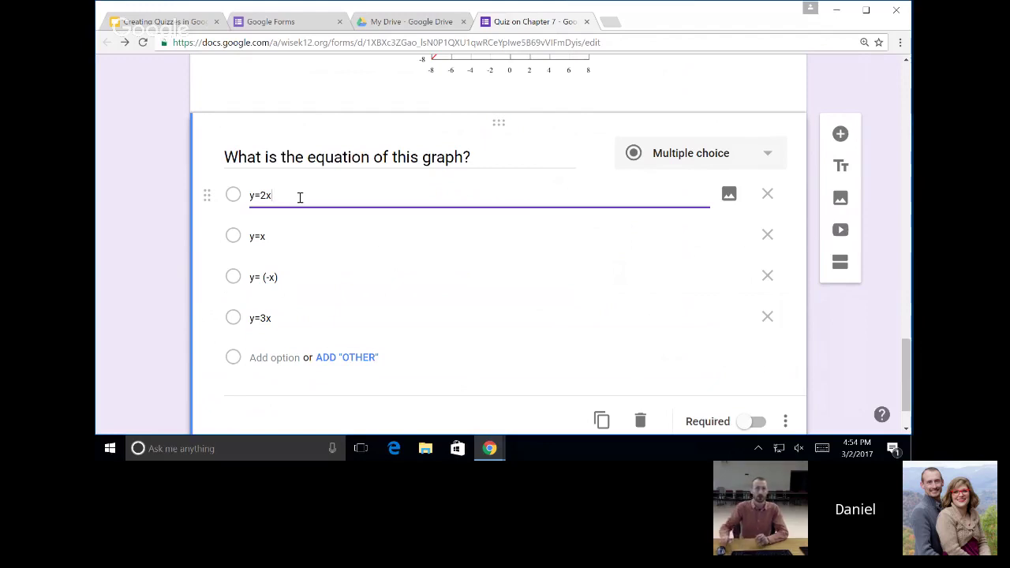
scroll(309, 188, up, 1)
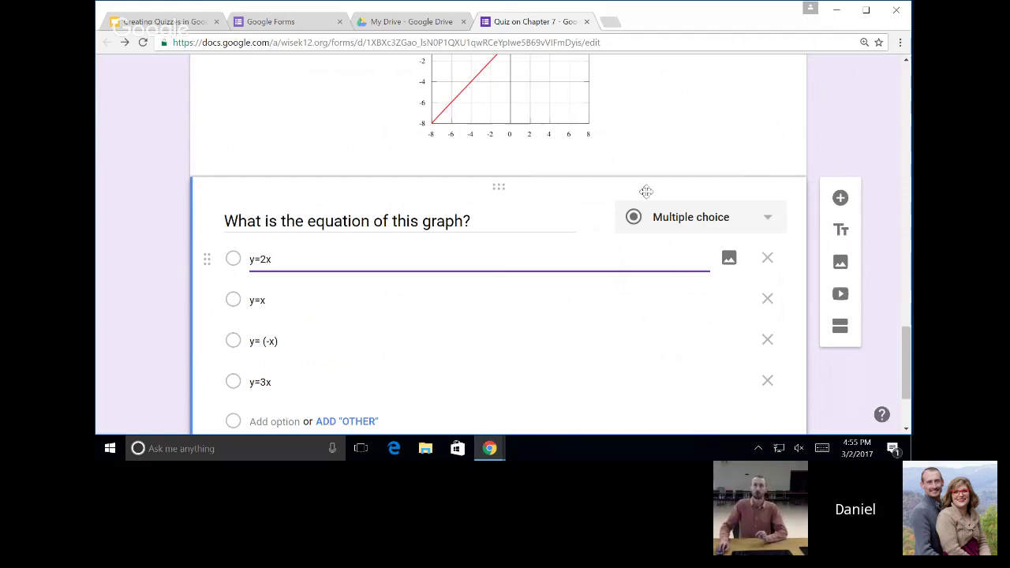
scroll(633, 217, up, 5)
scroll(643, 228, down, 7)
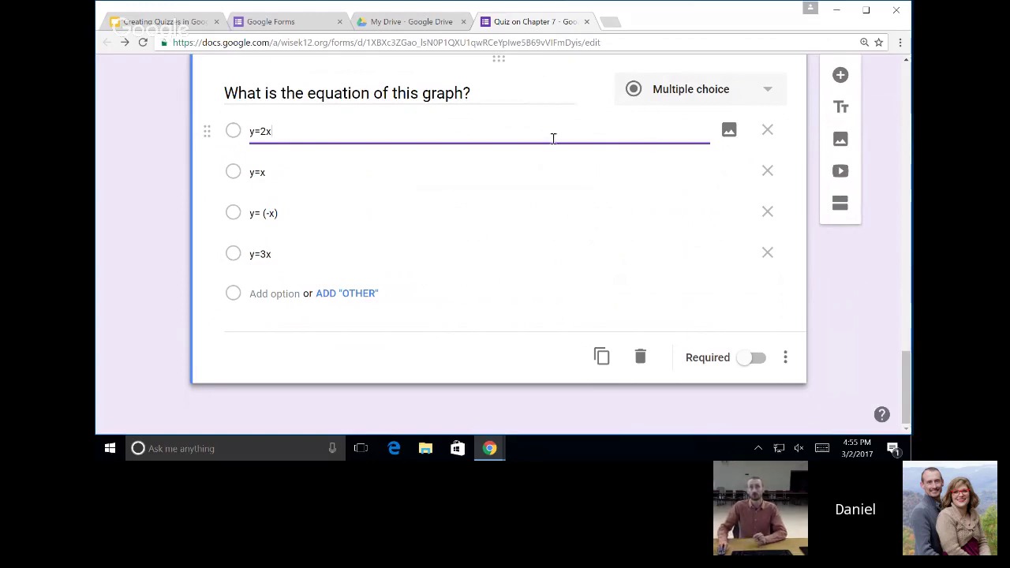
scroll(609, 226, up, 1)
scroll(608, 225, up, 2)
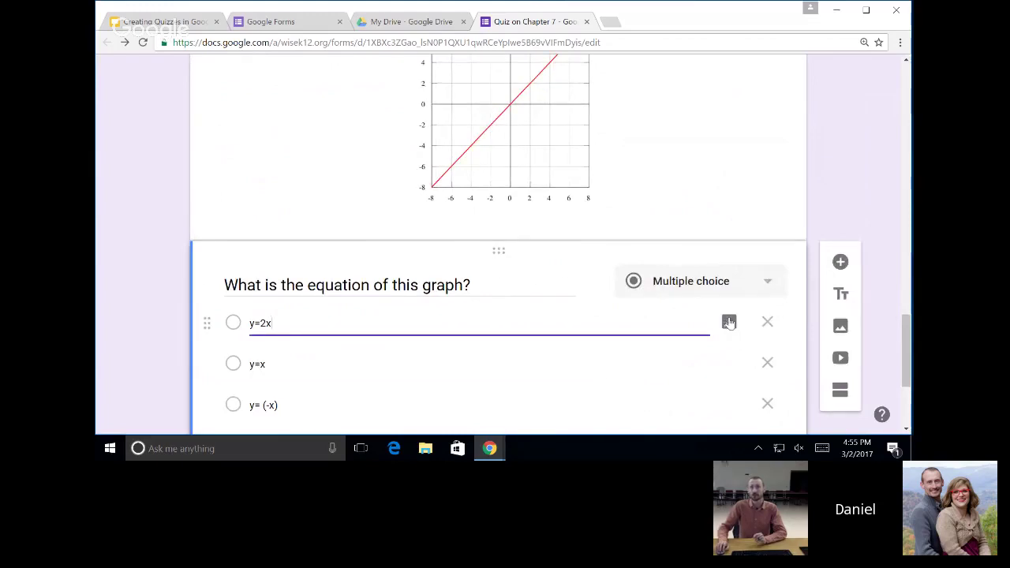
scroll(721, 301, up, 4)
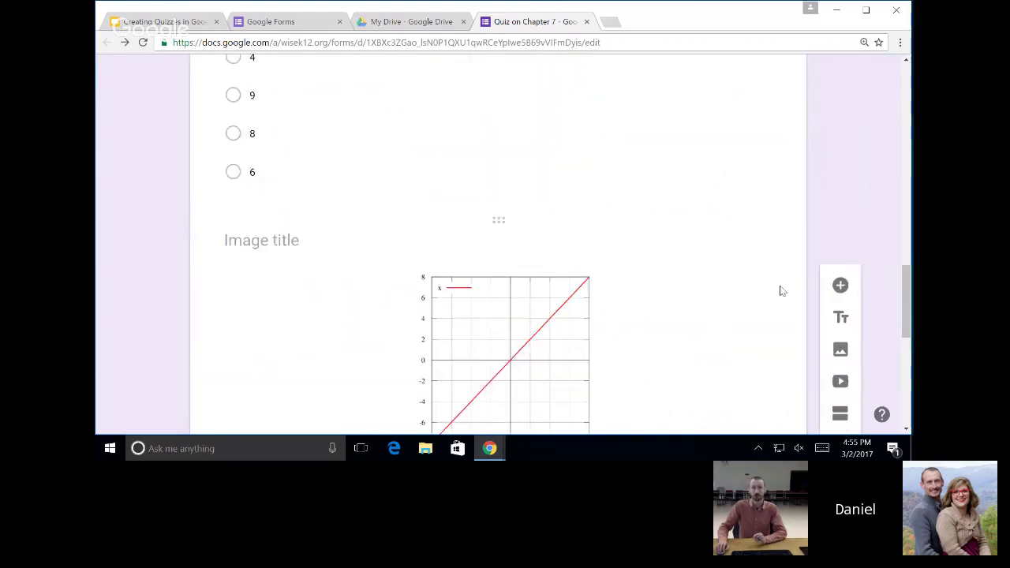
scroll(724, 238, up, 15)
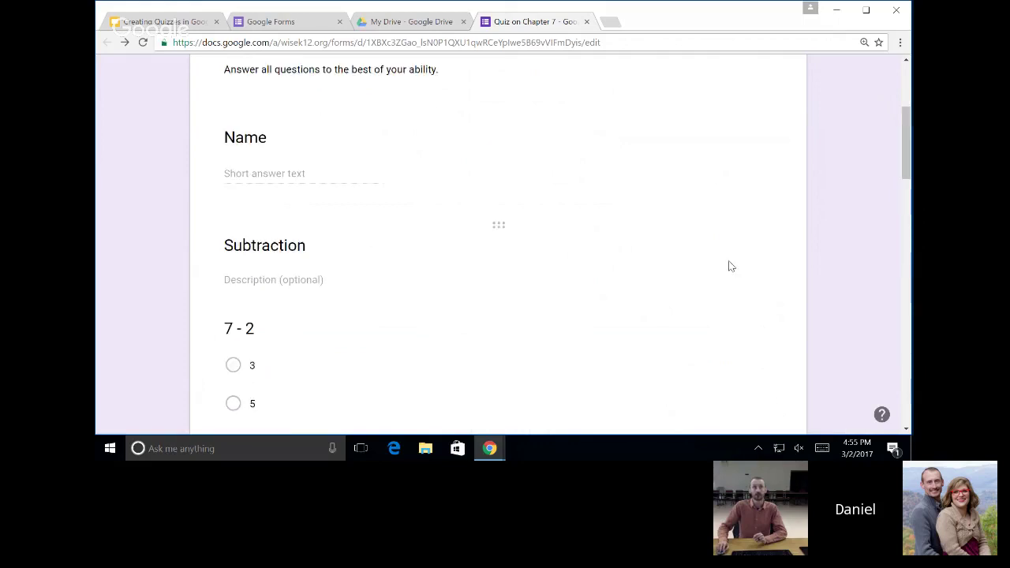
scroll(552, 293, down, 4)
scroll(289, 300, down, 8)
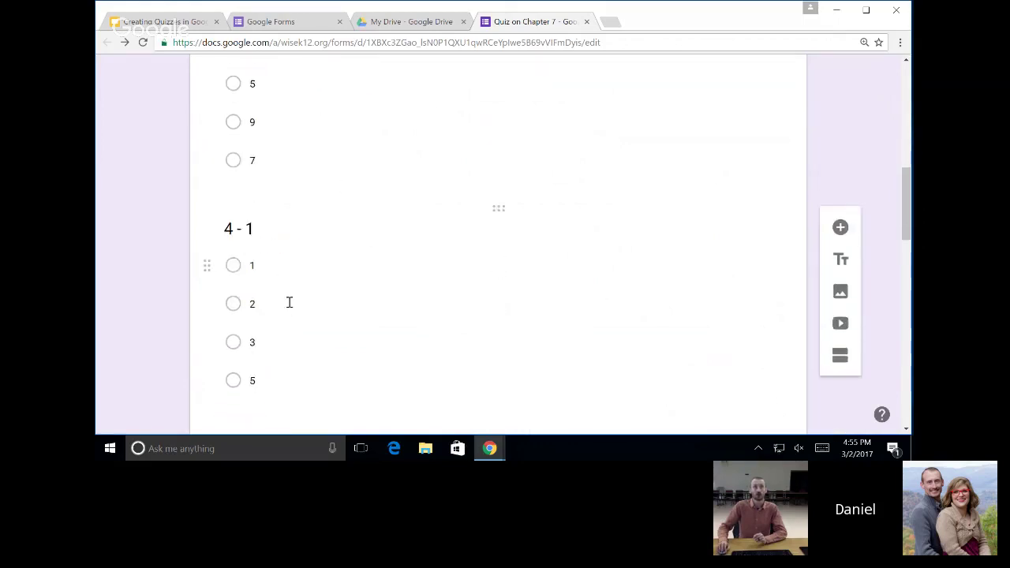
scroll(320, 300, down, 4)
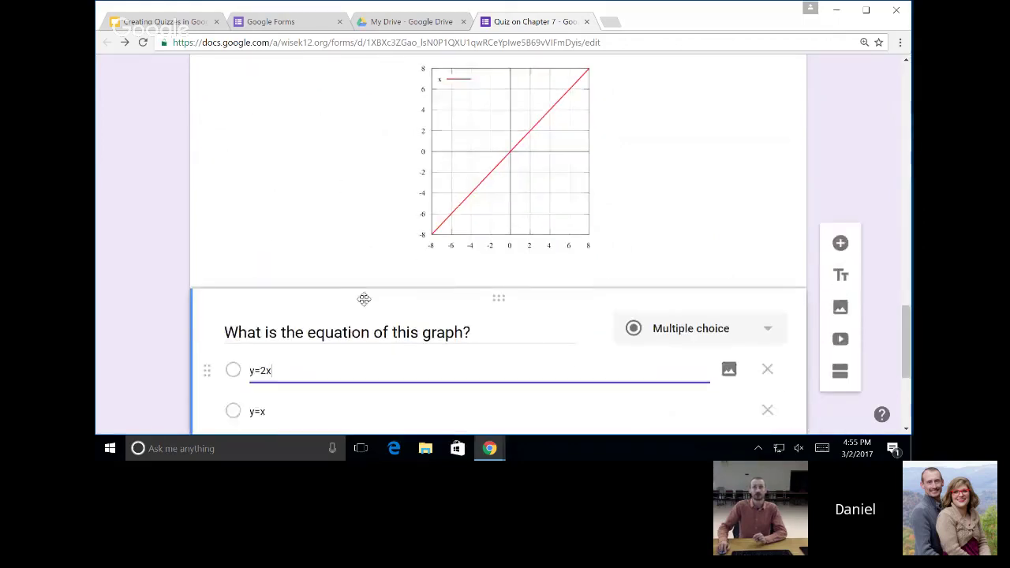
scroll(573, 197, up, 12)
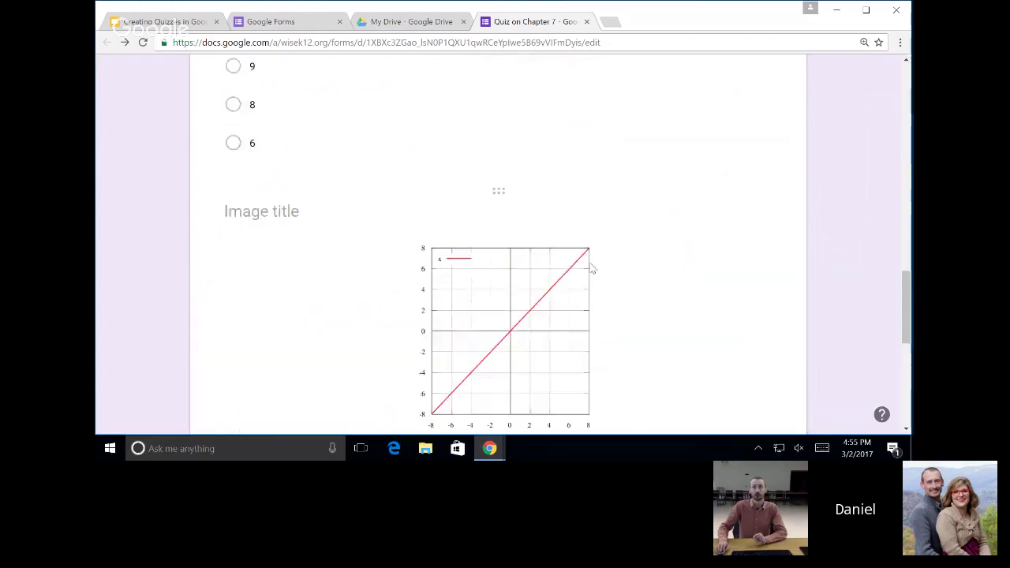
scroll(568, 316, up, 5)
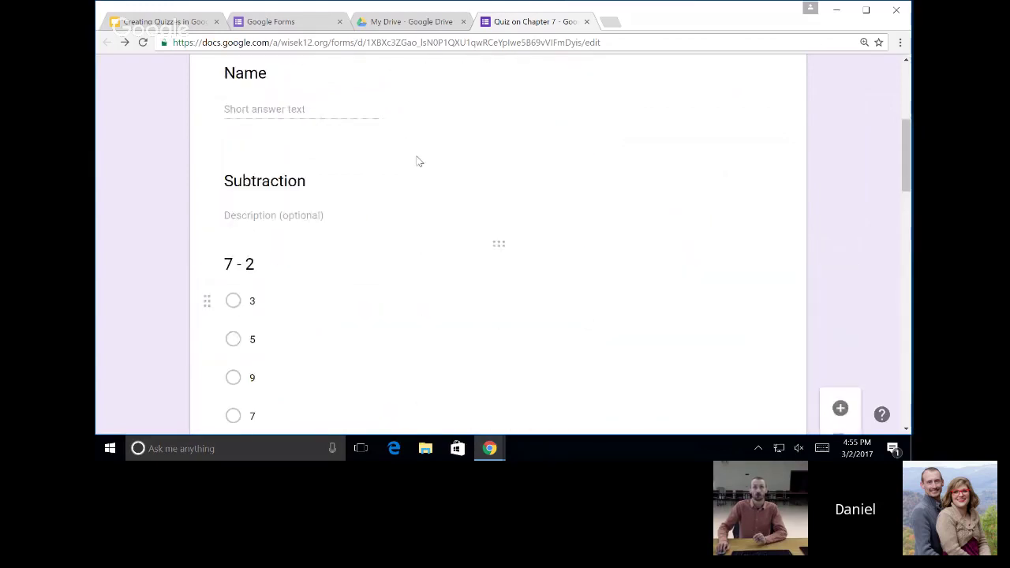
scroll(684, 252, down, 5)
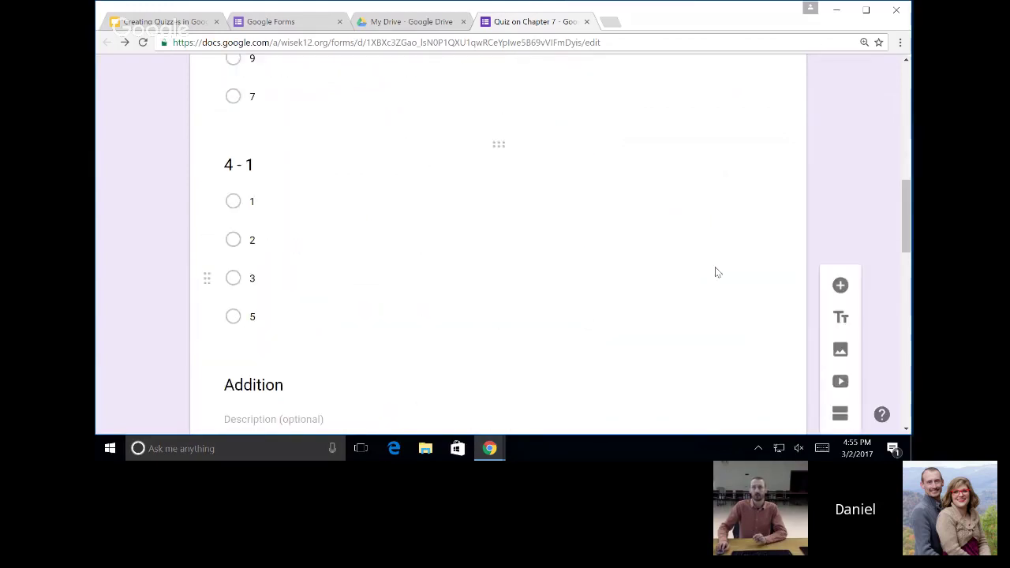
scroll(789, 324, down, 3)
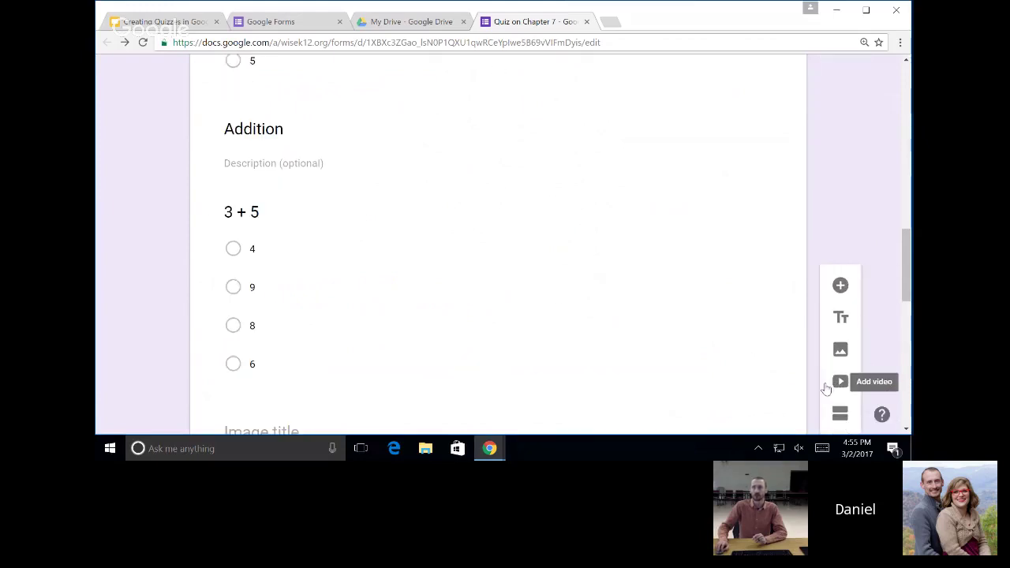
scroll(647, 354, down, 5)
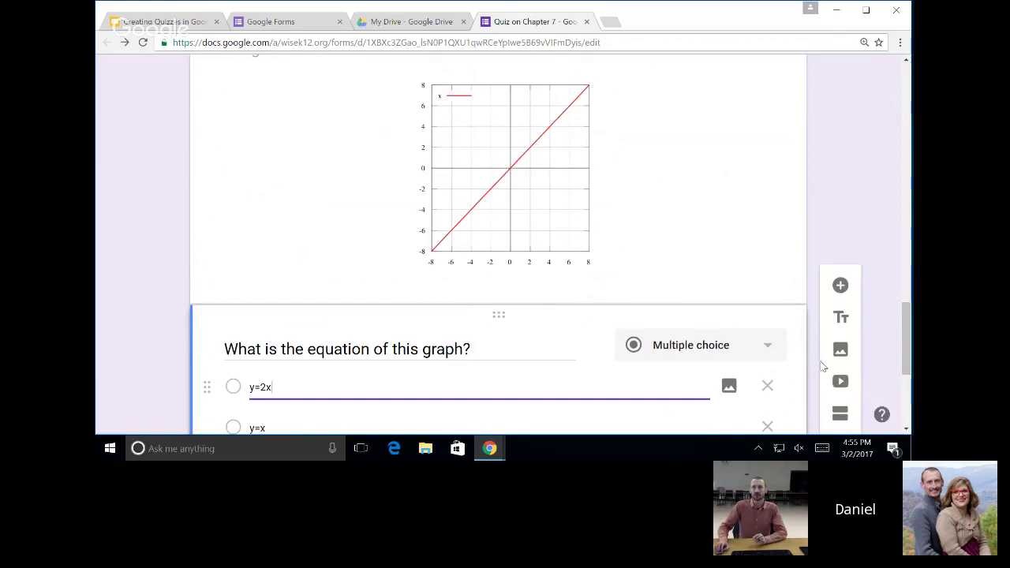
scroll(777, 332, up, 1)
scroll(777, 330, up, 15)
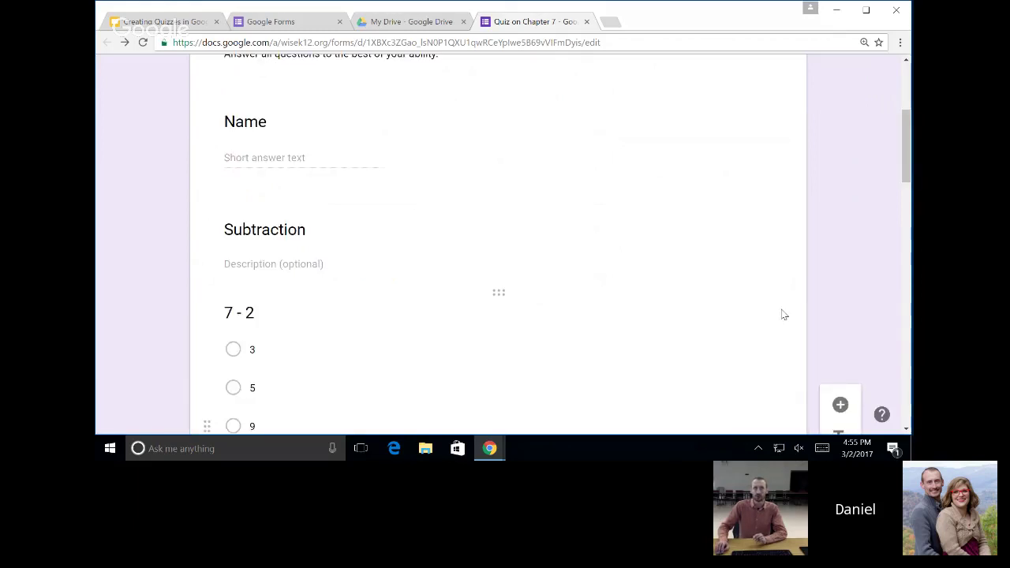
click(479, 250)
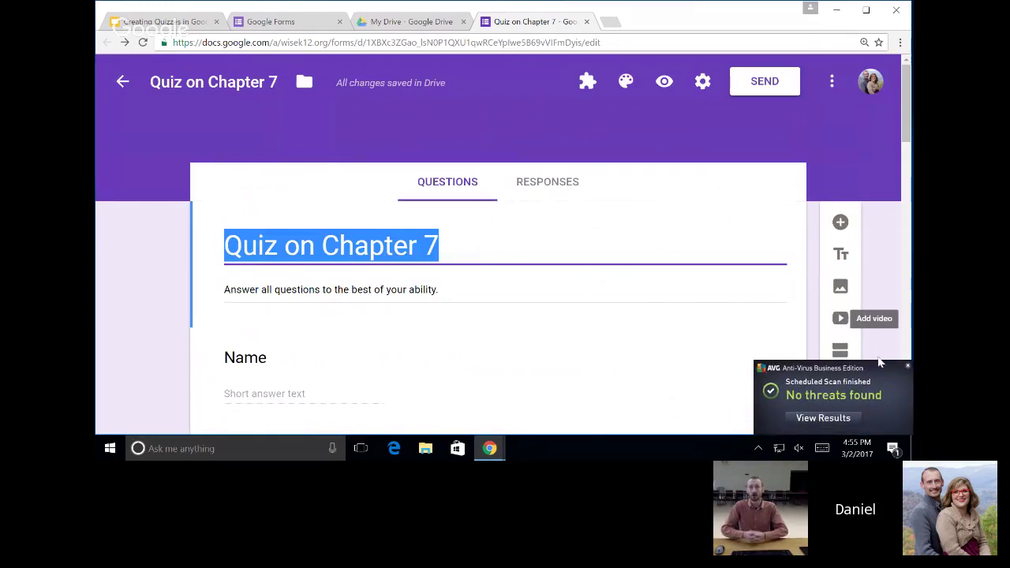
click(907, 367)
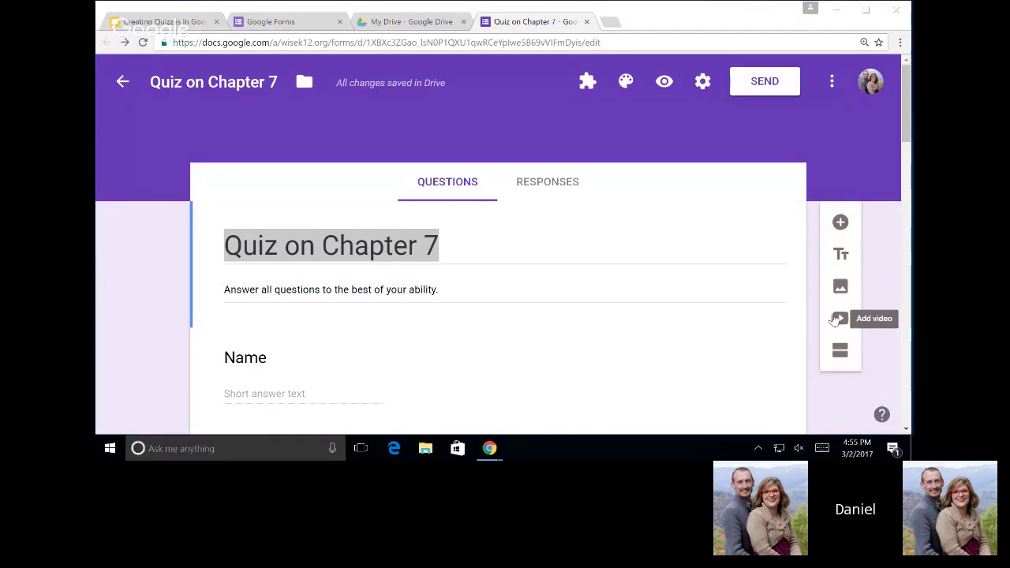
key(alt+Tab)
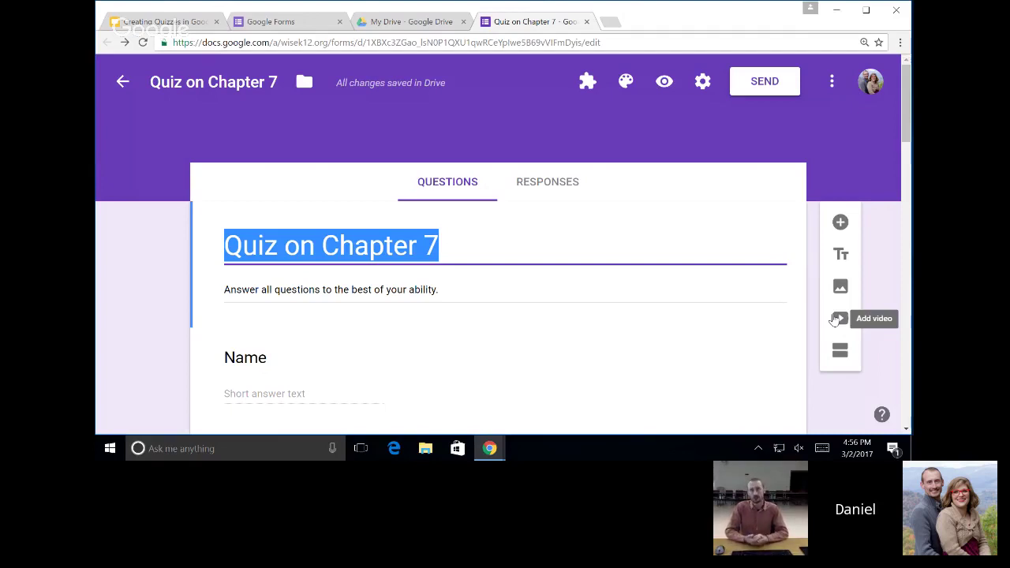
click(835, 318)
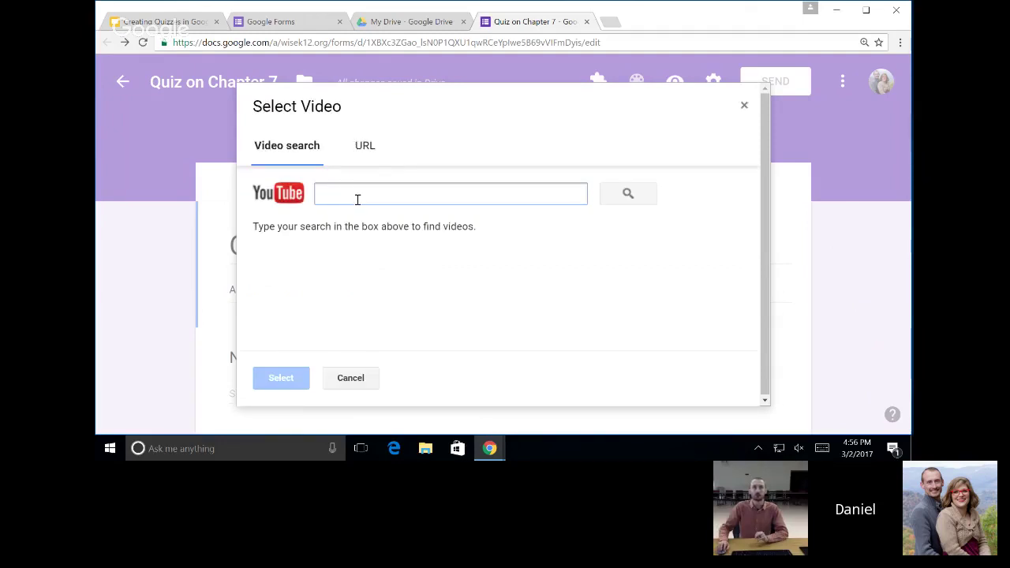
click(366, 148)
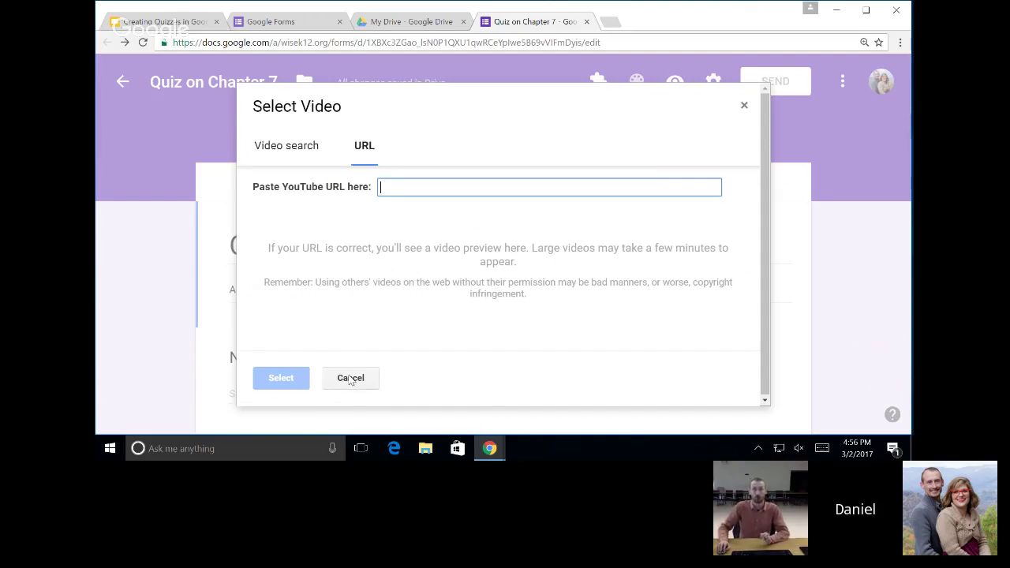
click(351, 379)
scroll(684, 277, down, 2)
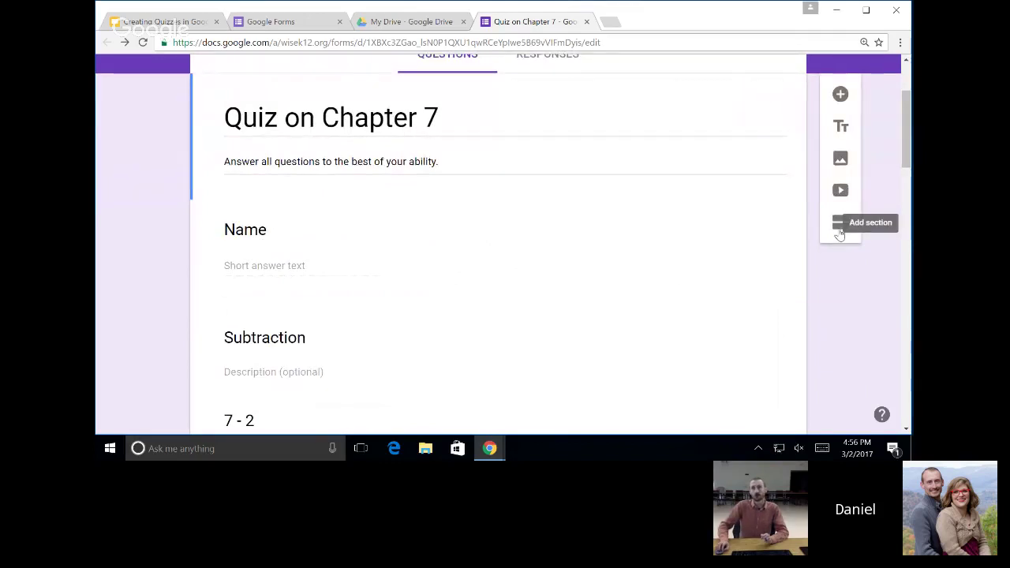
scroll(618, 221, up, 2)
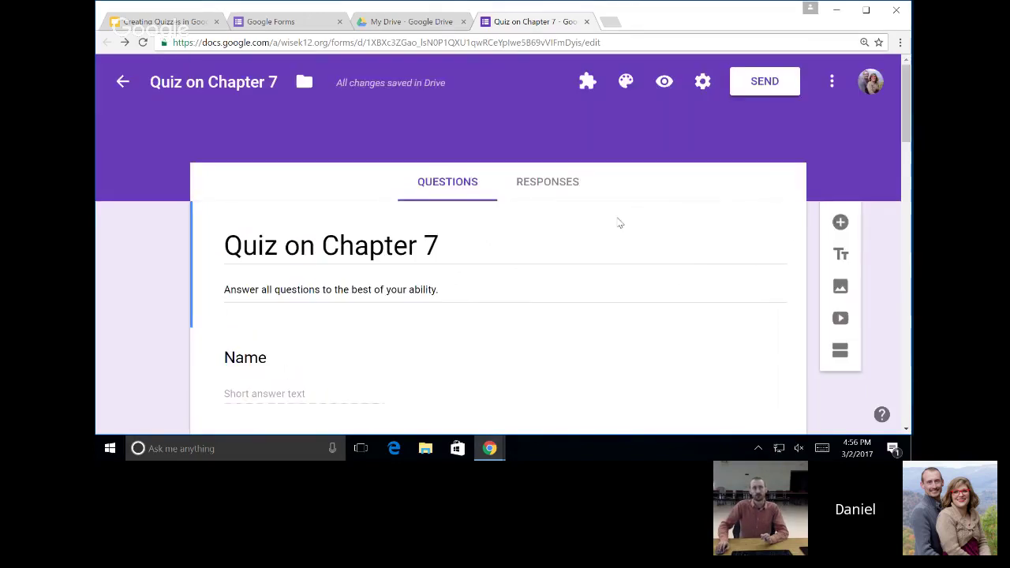
scroll(368, 296, down, 4)
scroll(371, 293, down, 10)
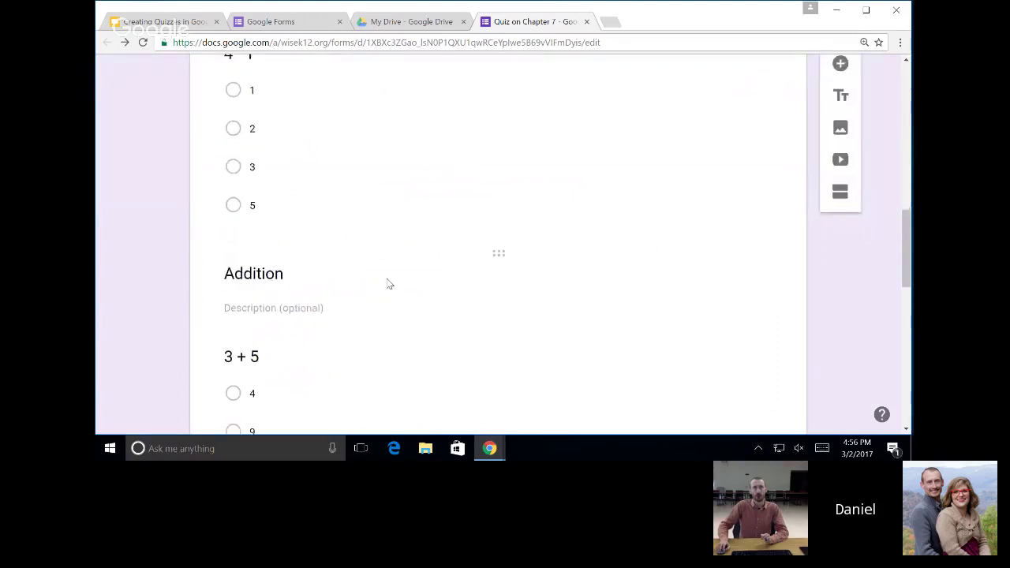
scroll(387, 284, down, 2)
scroll(421, 275, up, 11)
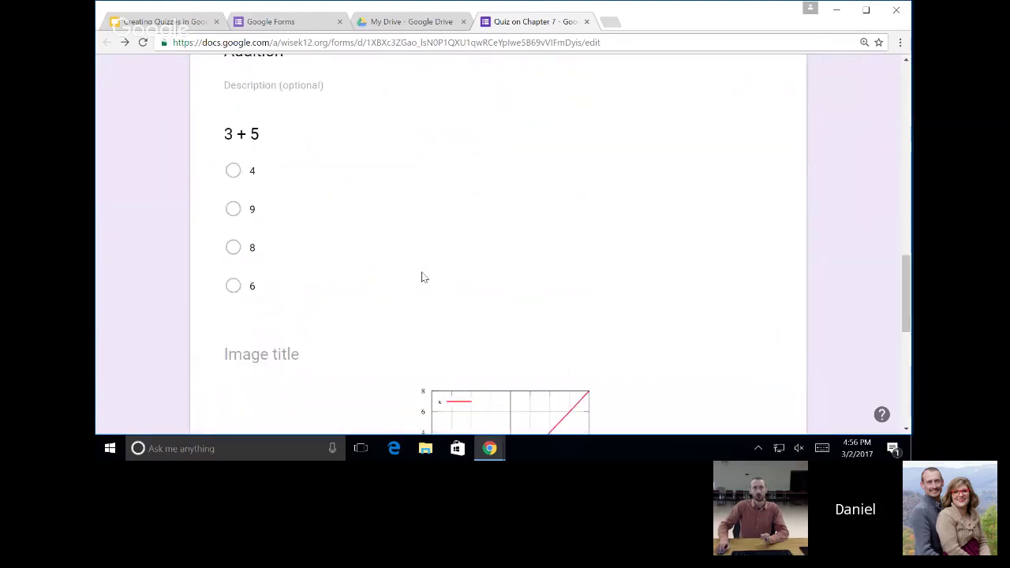
scroll(446, 269, up, 5)
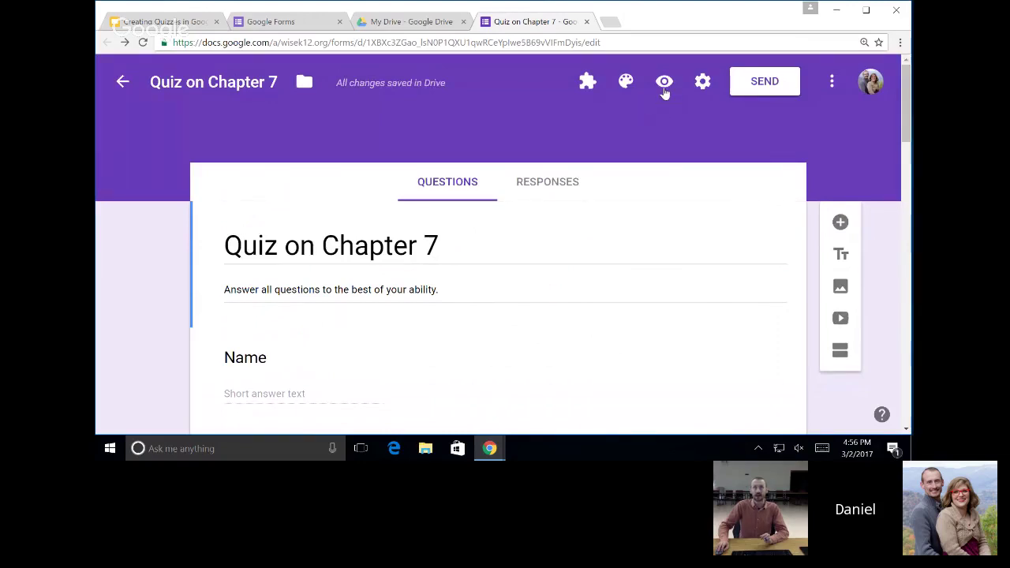
click(664, 84)
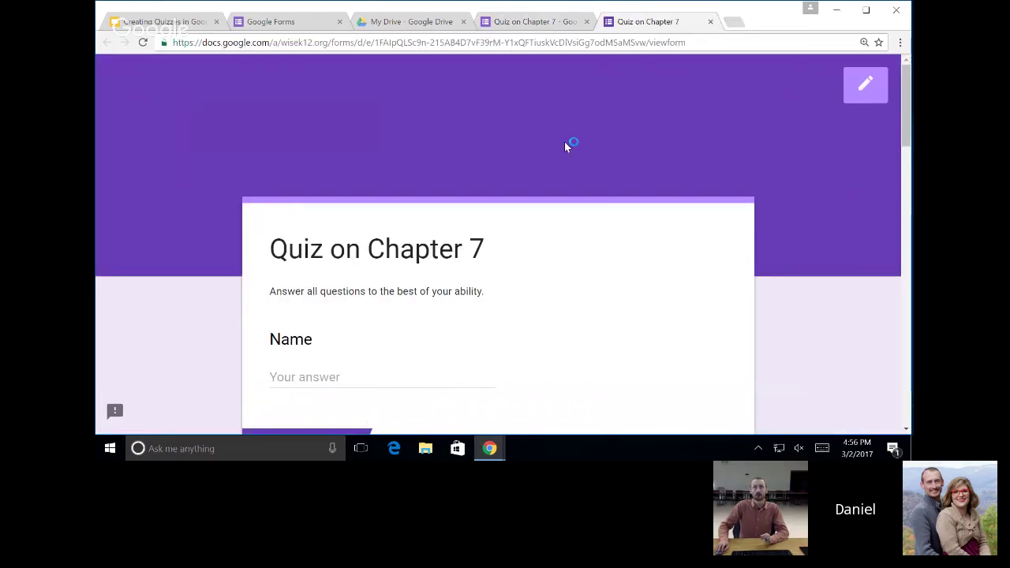
scroll(557, 154, down, 8)
scroll(553, 160, down, 8)
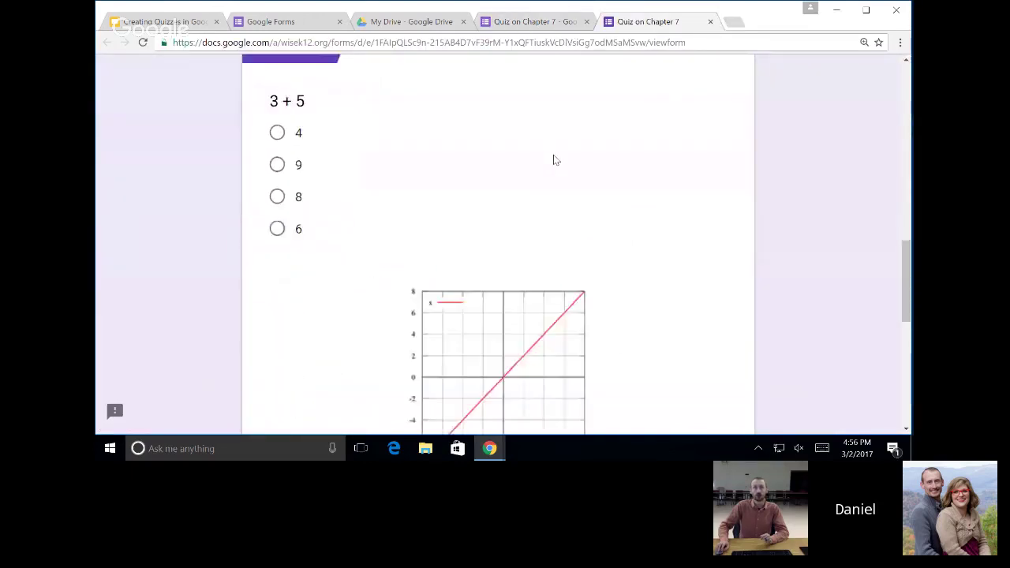
scroll(553, 160, up, 10)
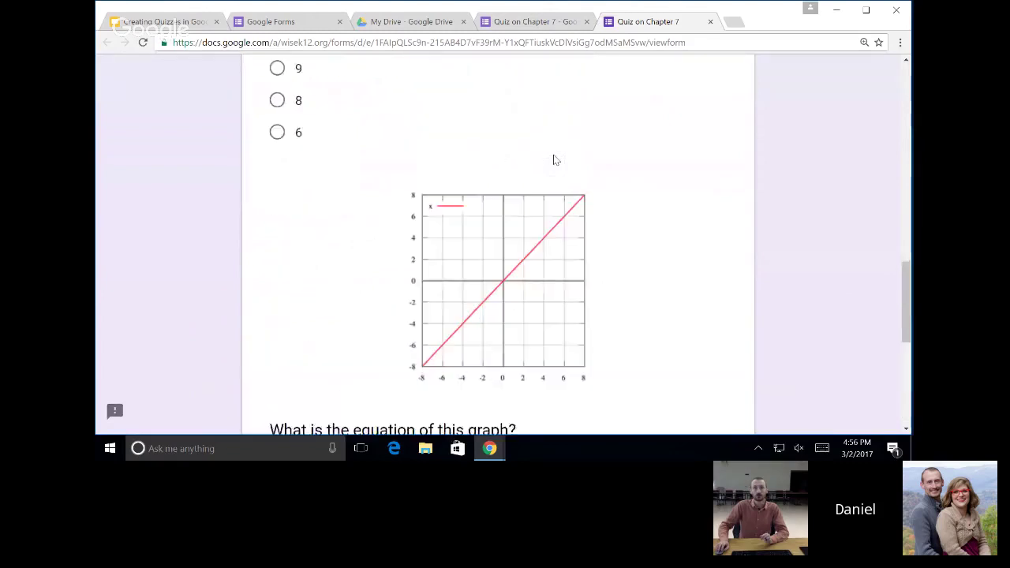
click(711, 22)
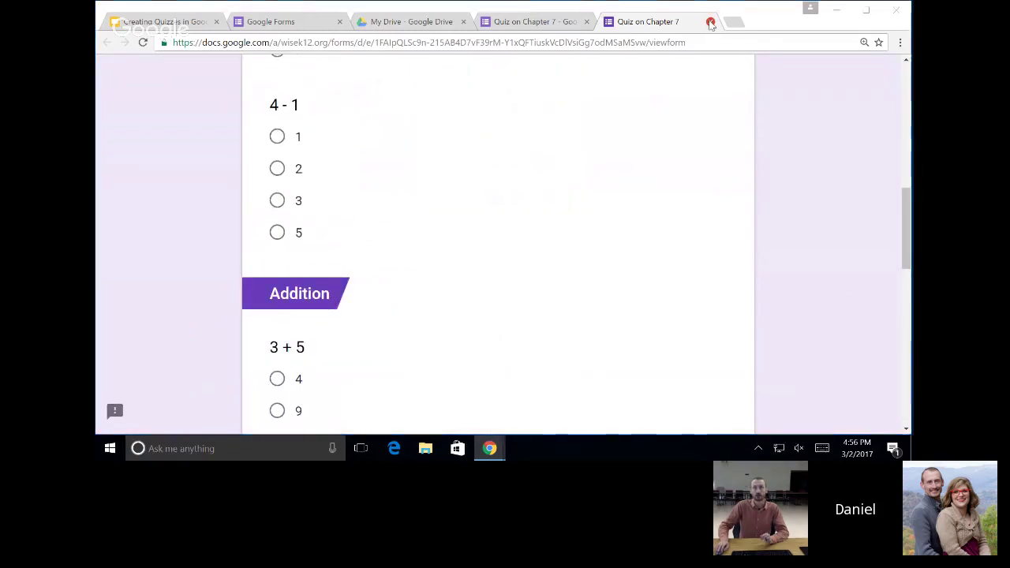
click(558, 118)
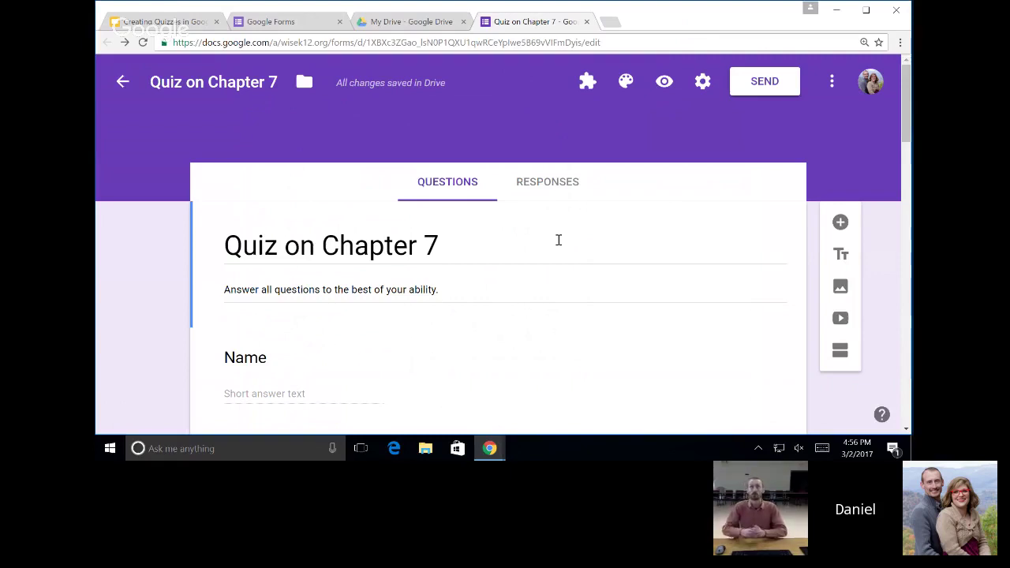
scroll(558, 240, down, 1)
scroll(558, 239, down, 9)
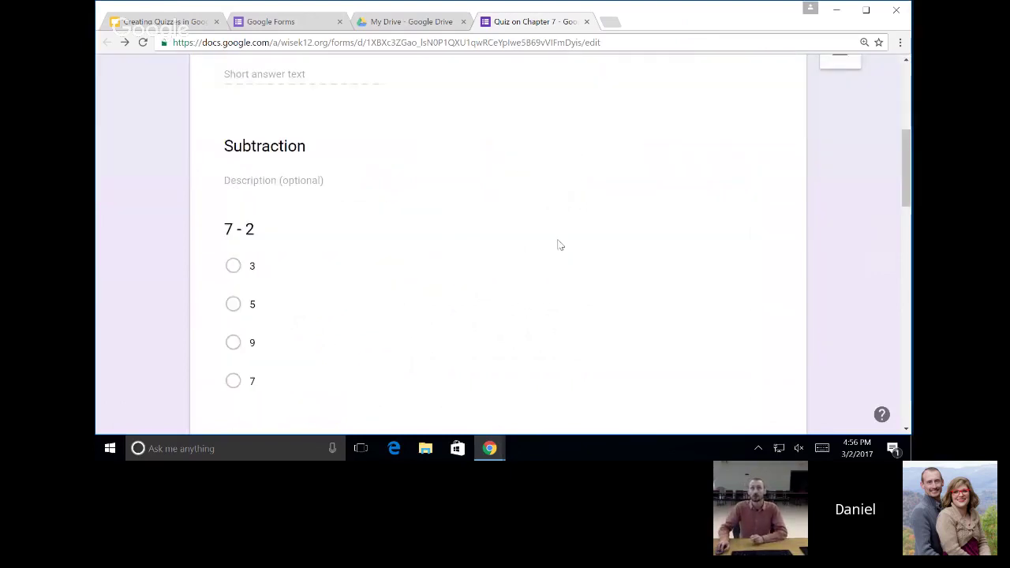
scroll(492, 241, down, 7)
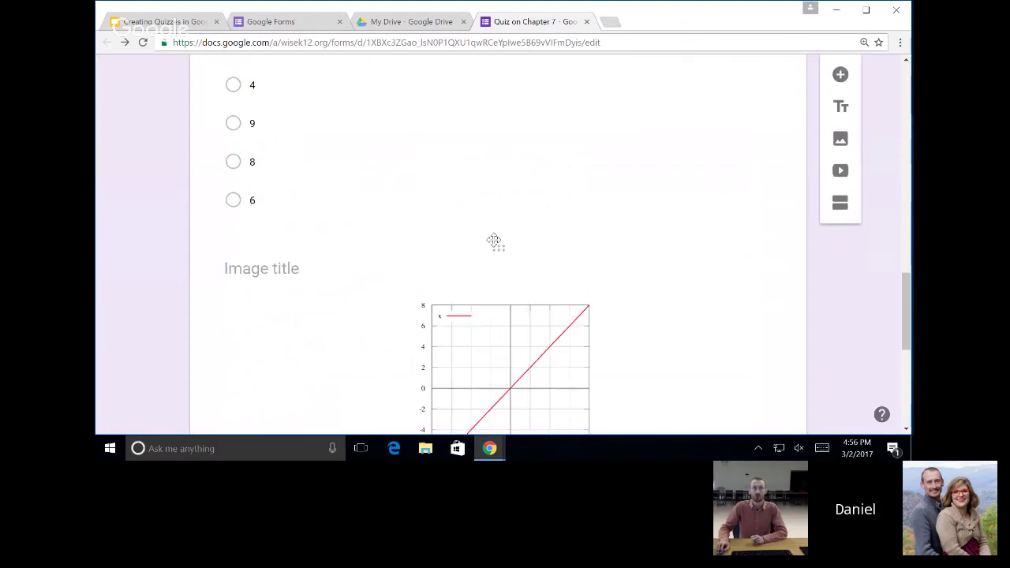
scroll(544, 233, up, 4)
scroll(588, 225, up, 12)
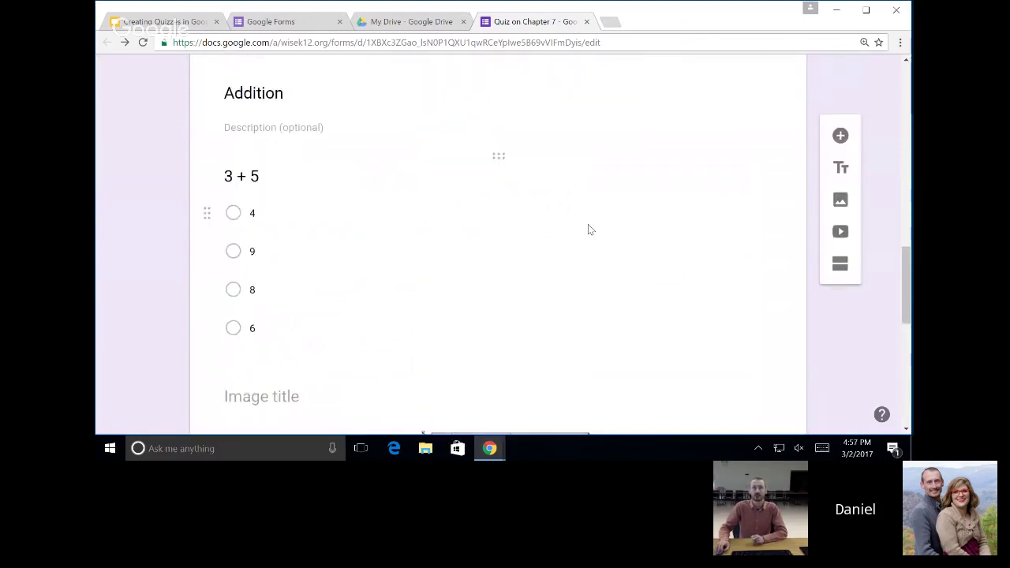
scroll(593, 219, up, 1)
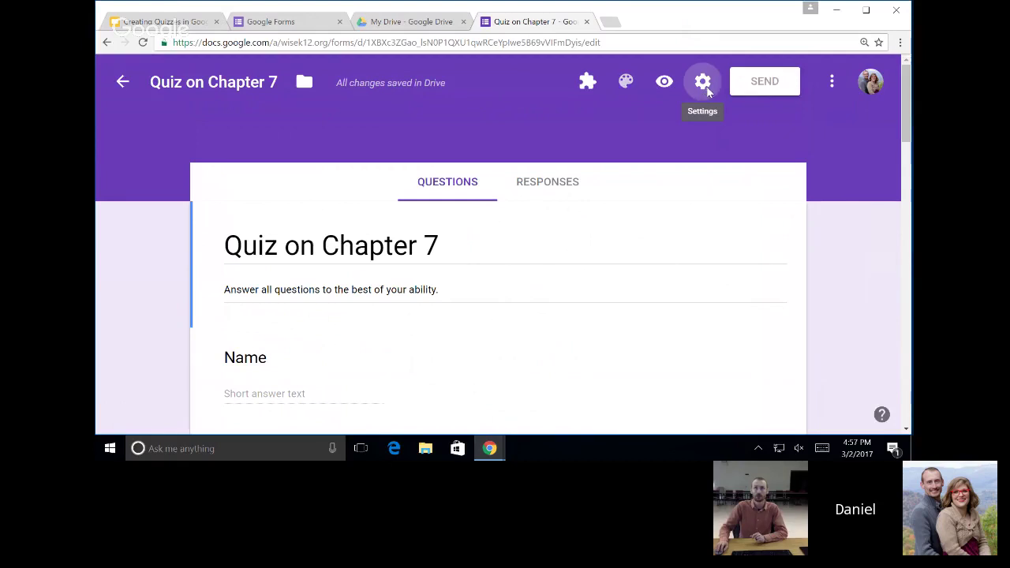
Switch on Make this a quiz in Settings' Quizzes tab and review the grade-release and respondent options.
click(706, 91)
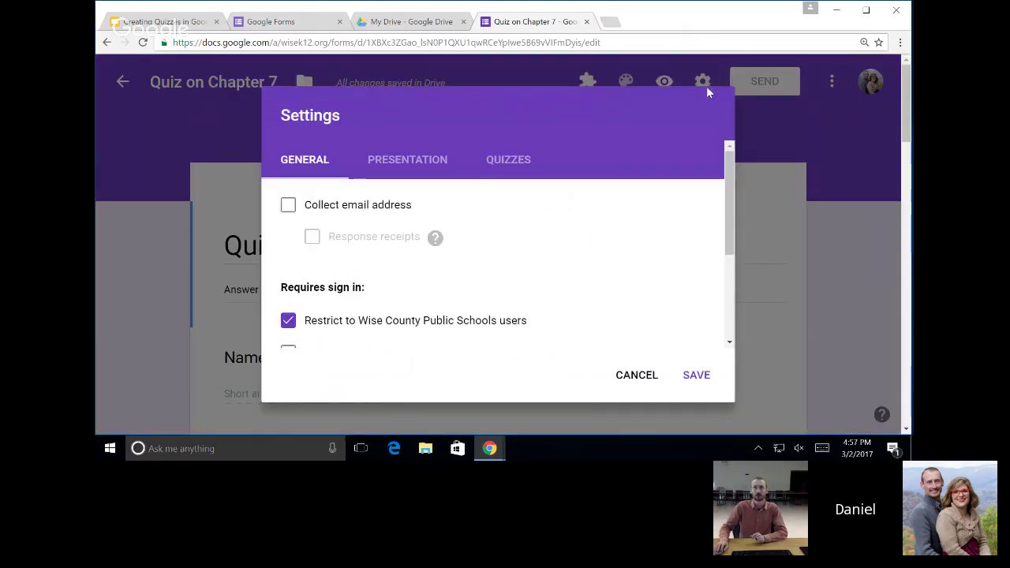
click(509, 162)
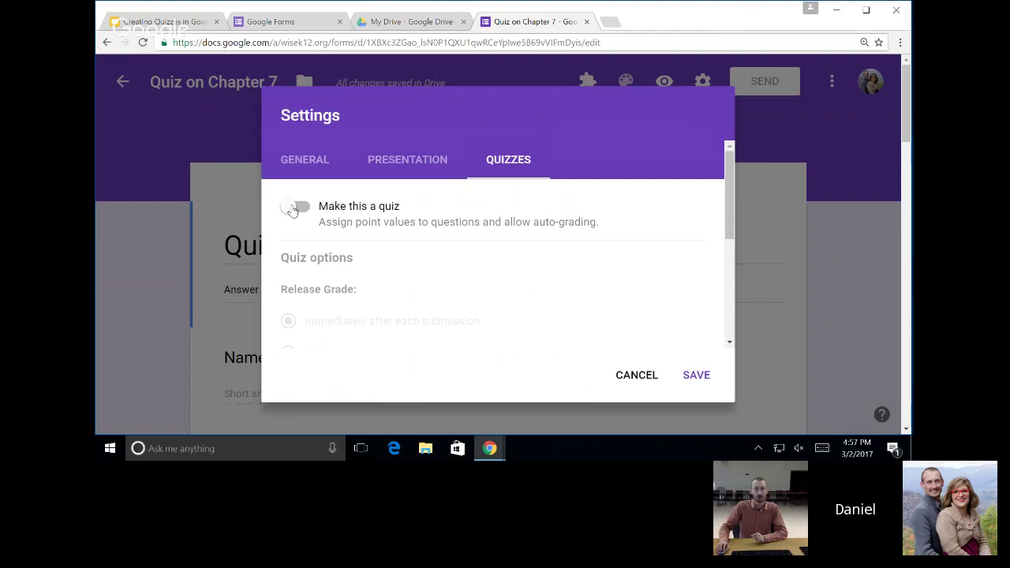
click(293, 208)
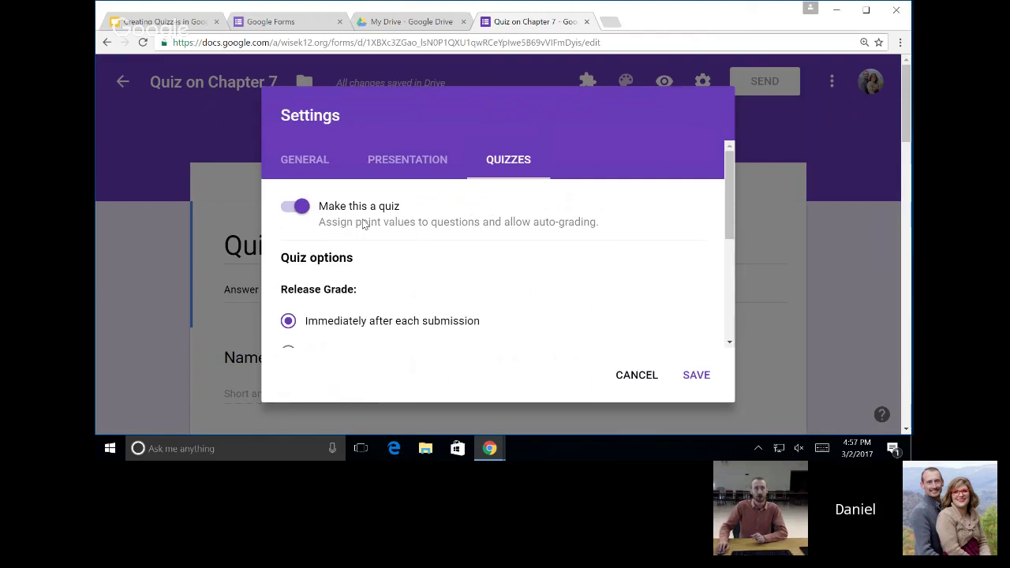
scroll(532, 228, down, 1)
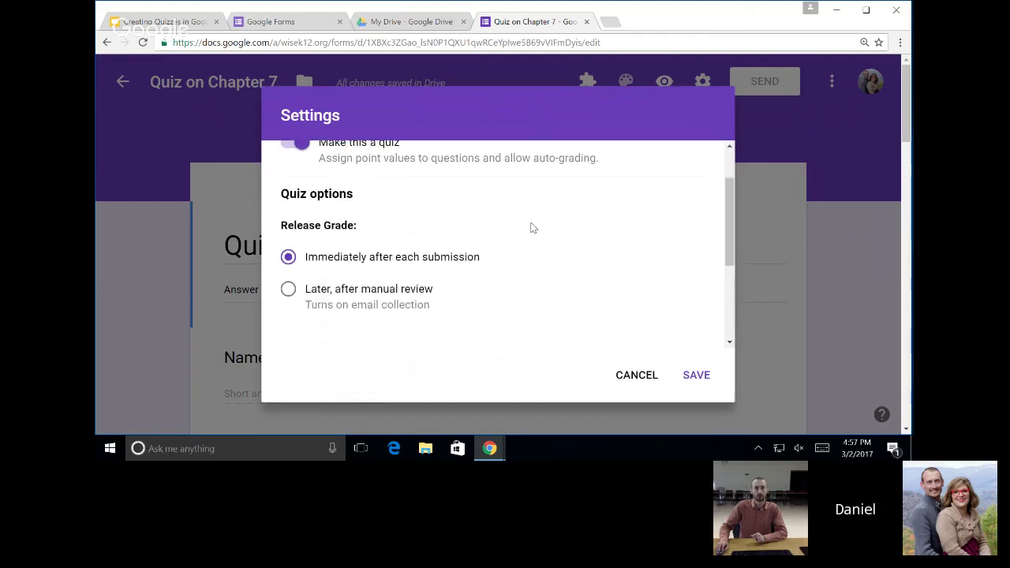
scroll(516, 230, down, 1)
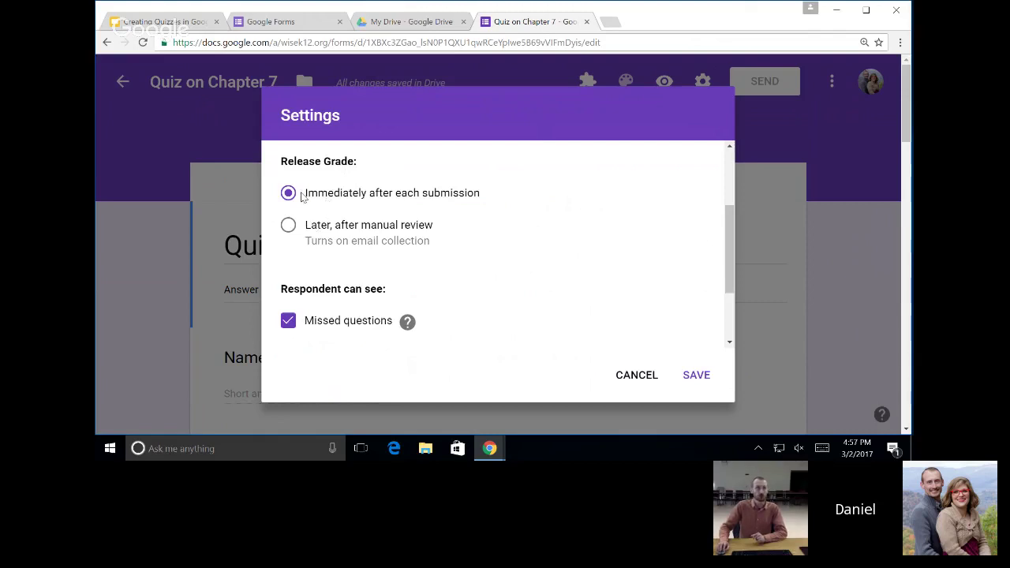
scroll(410, 213, down, 1)
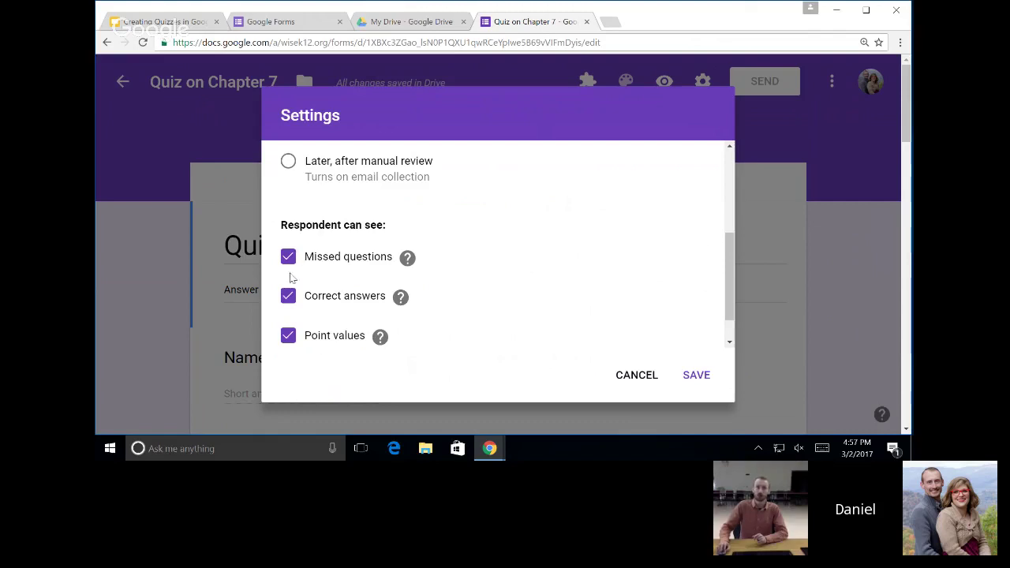
scroll(469, 241, up, 4)
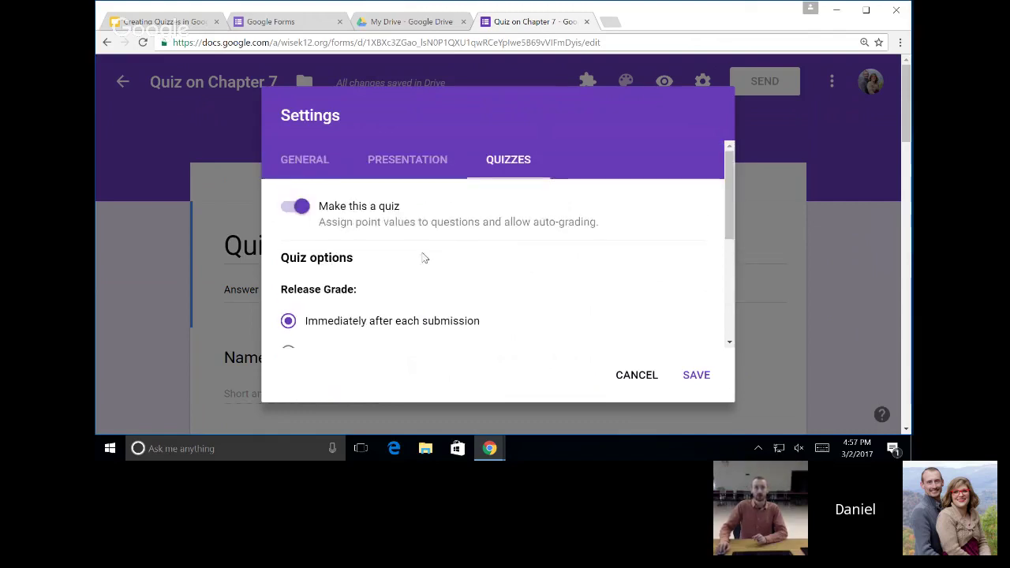
scroll(482, 254, down, 1)
scroll(485, 257, down, 2)
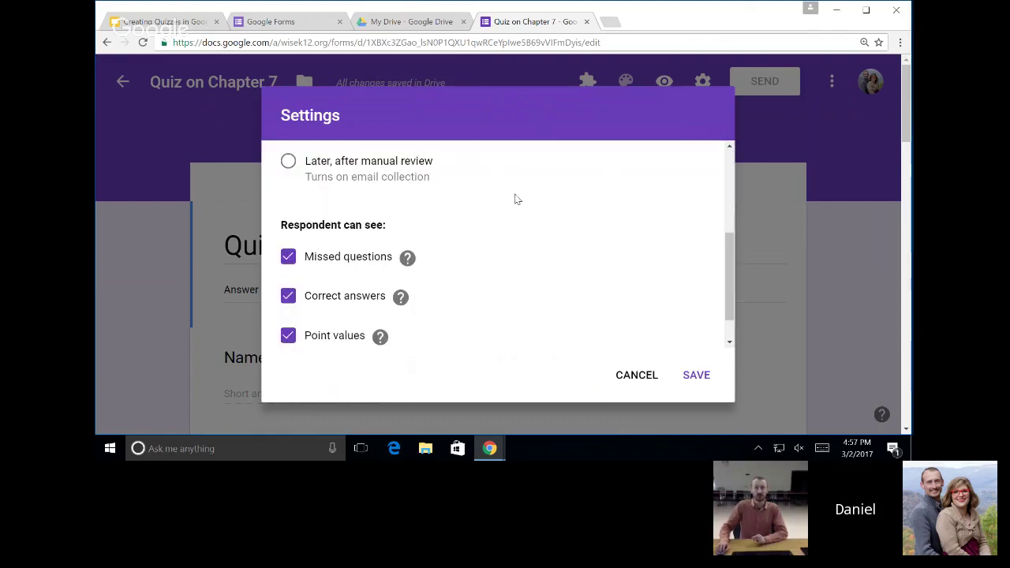
scroll(487, 226, down, 1)
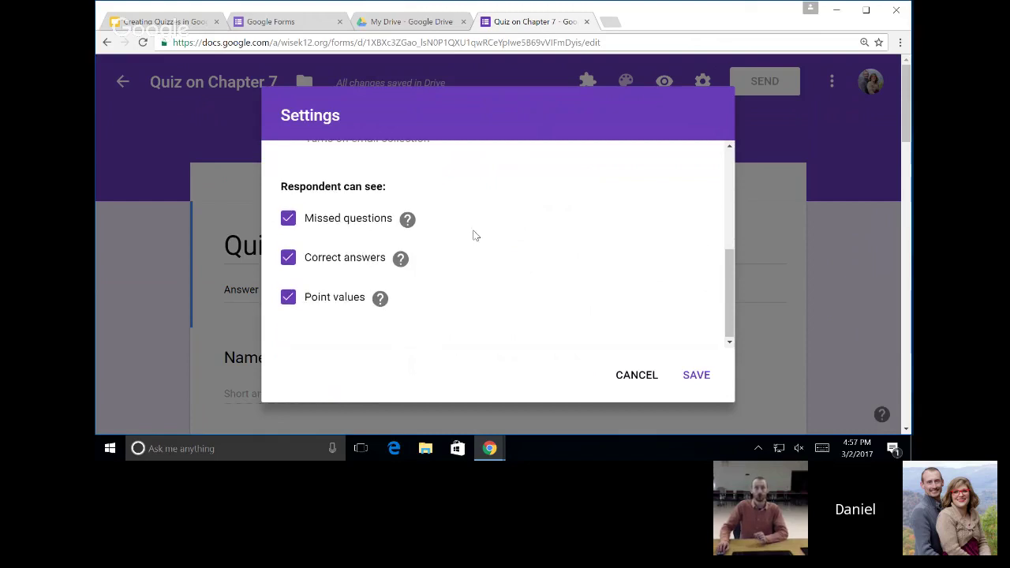
Save the quiz settings and return to the form's questions.
click(701, 380)
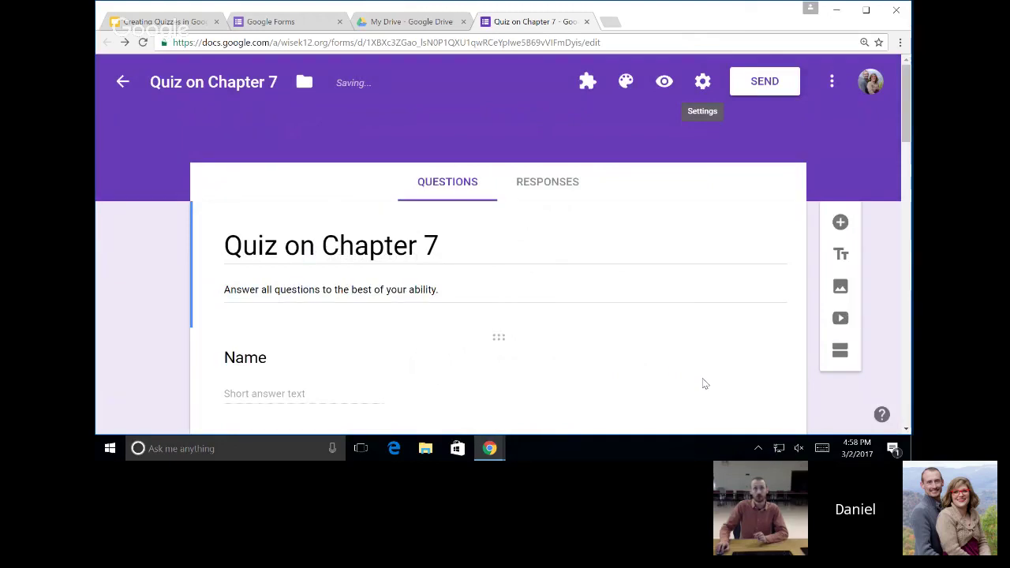
scroll(575, 240, down, 3)
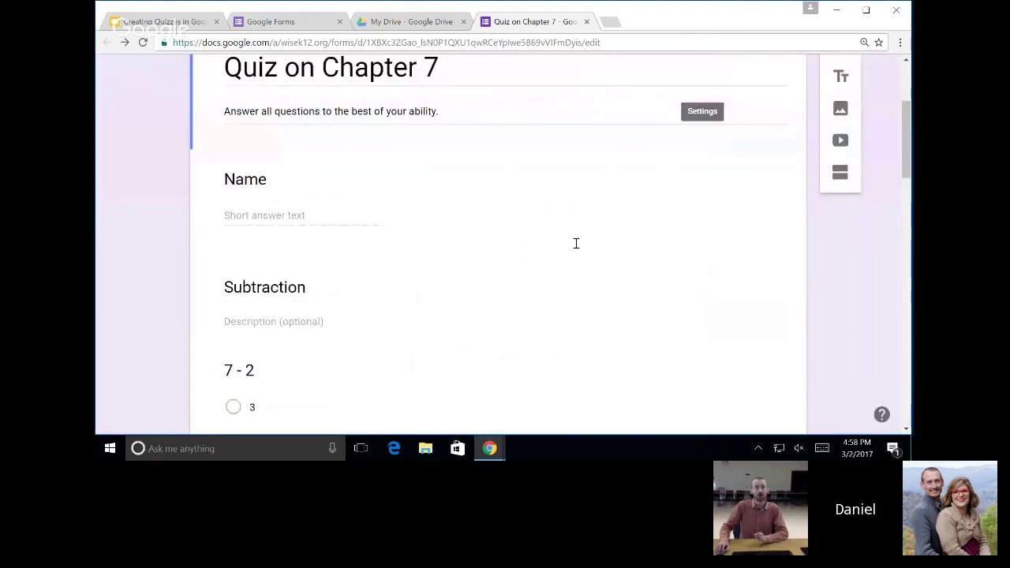
scroll(574, 244, down, 2)
scroll(575, 244, down, 2)
scroll(573, 248, up, 1)
scroll(575, 241, up, 5)
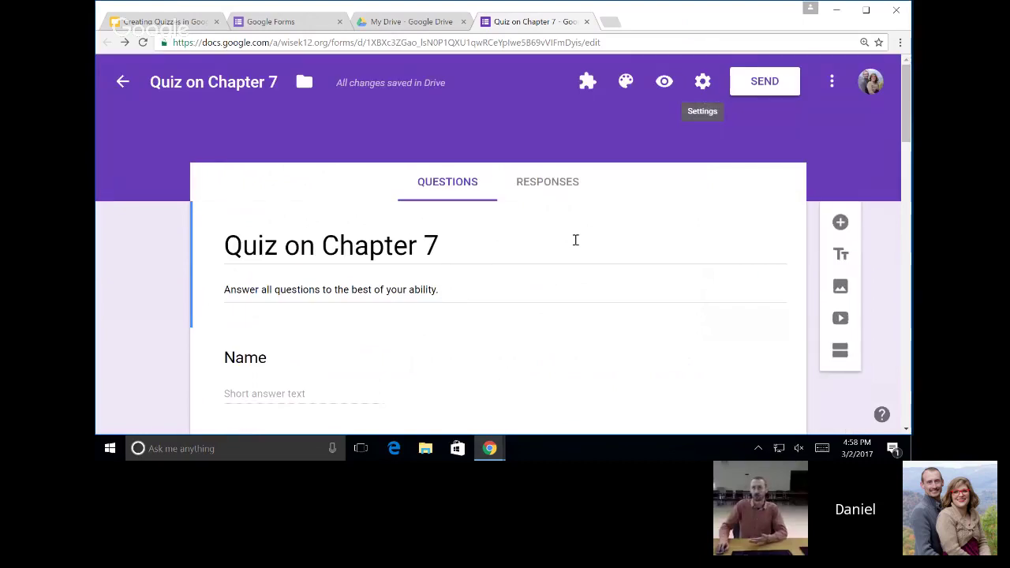
scroll(574, 241, down, 3)
Give the 7 - 2 question an answer key marking 5 correct, worth 10 points.
click(434, 330)
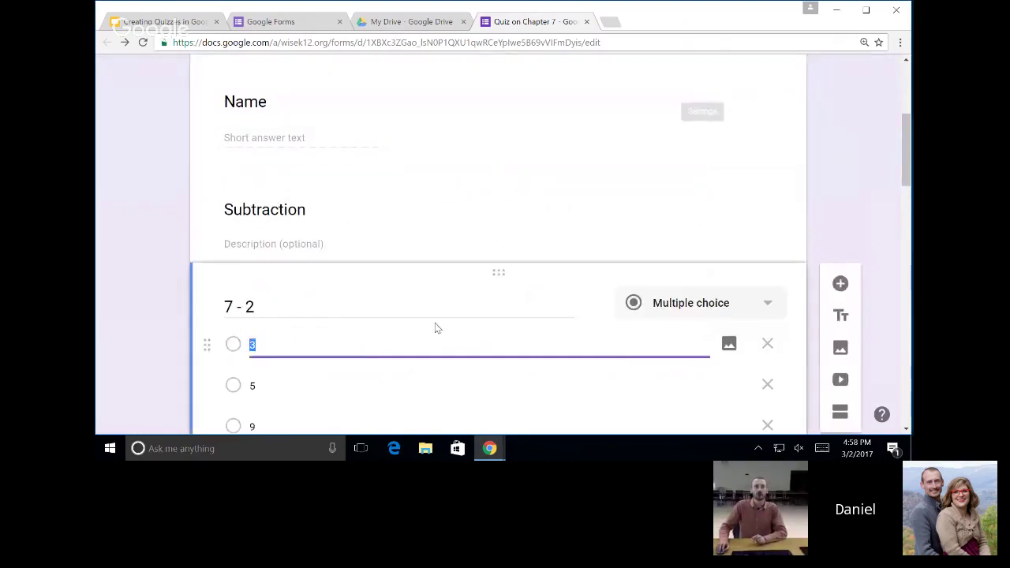
scroll(456, 310, down, 3)
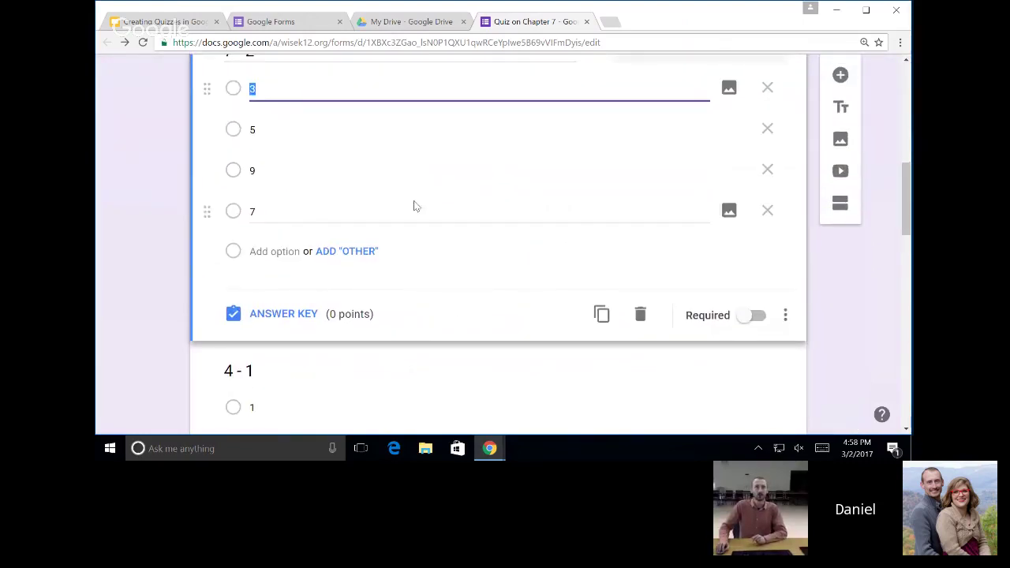
click(284, 314)
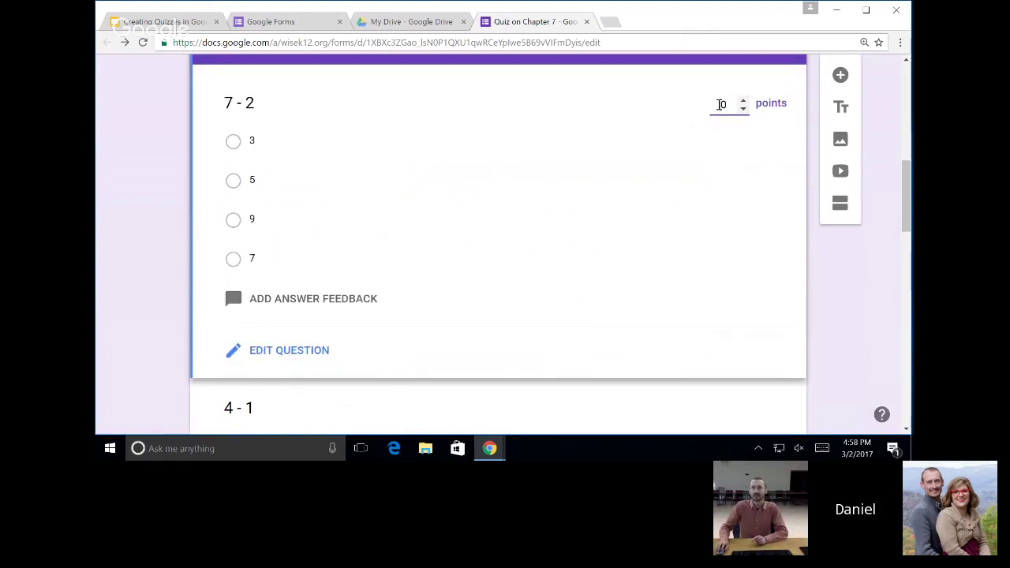
click(721, 105)
text(1)
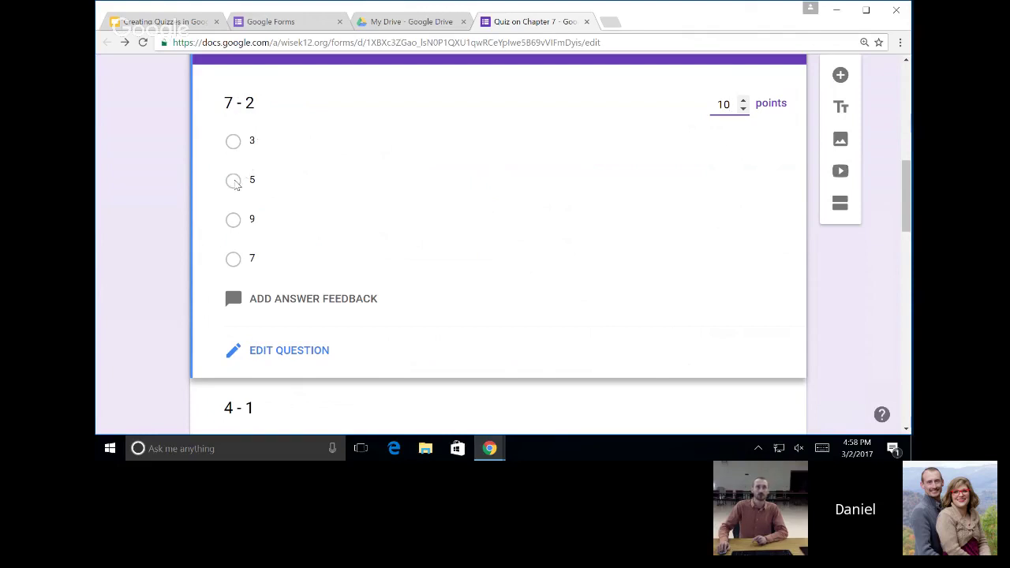
click(233, 180)
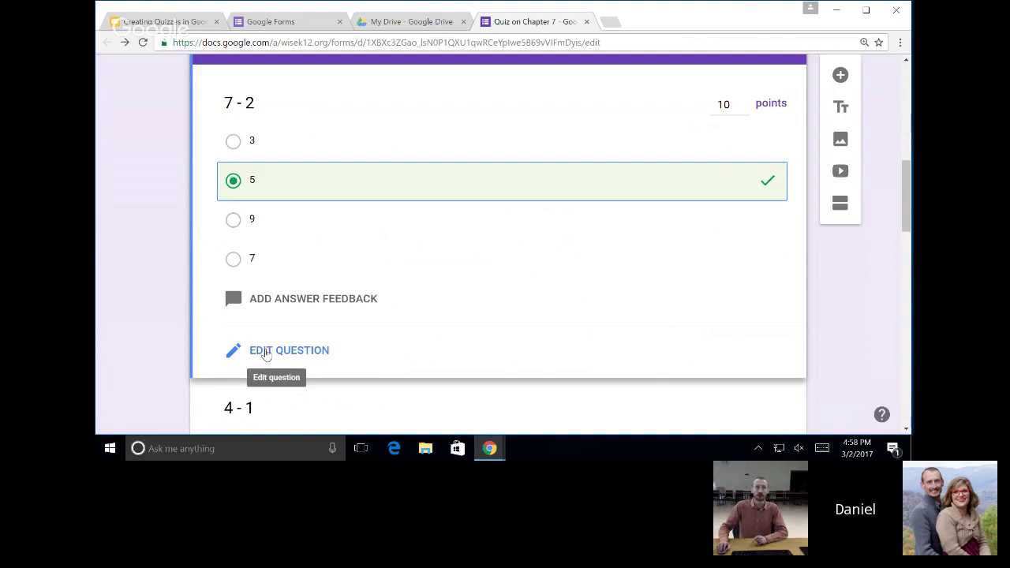
click(265, 355)
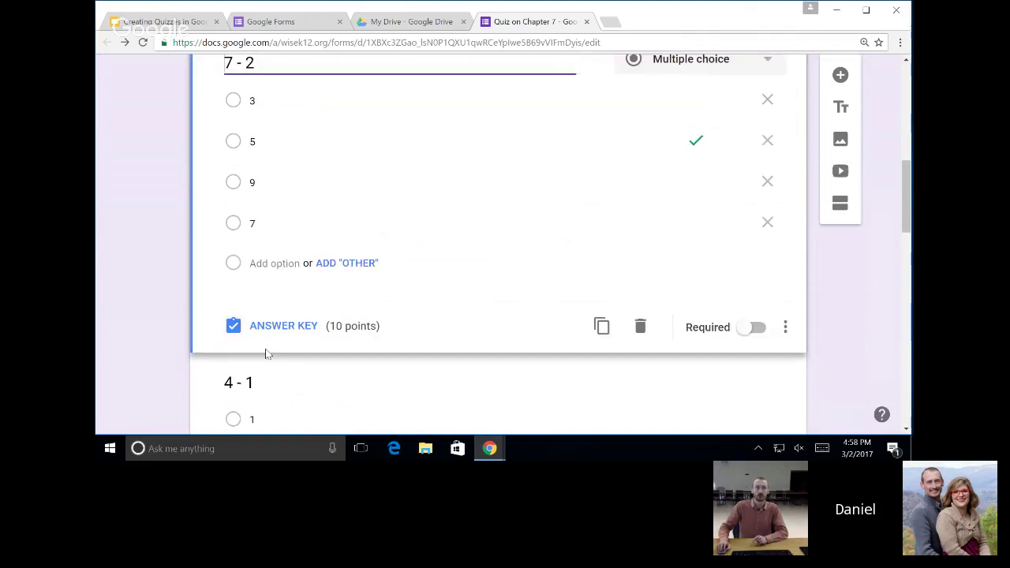
scroll(381, 225, down, 2)
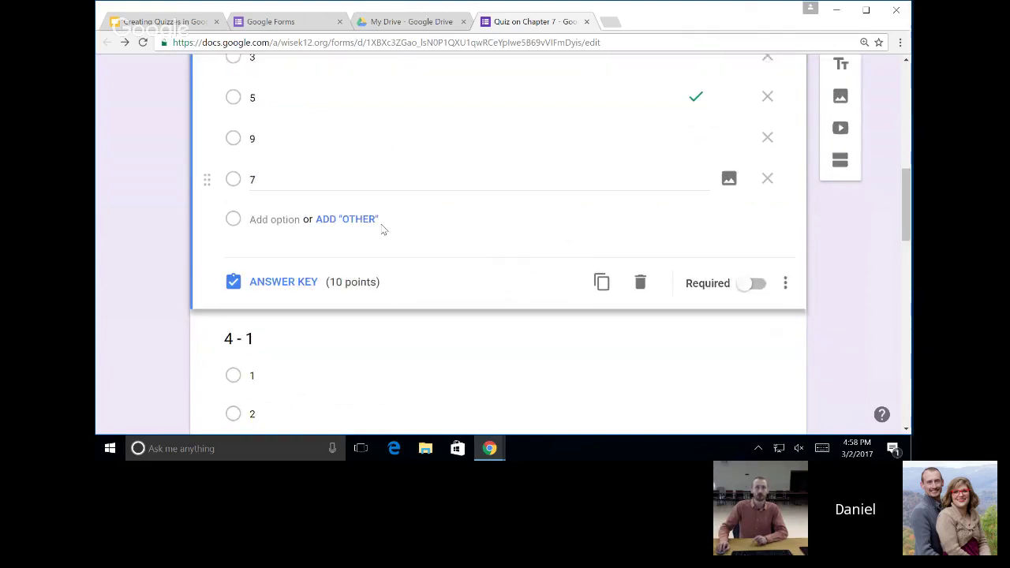
scroll(273, 217, down, 1)
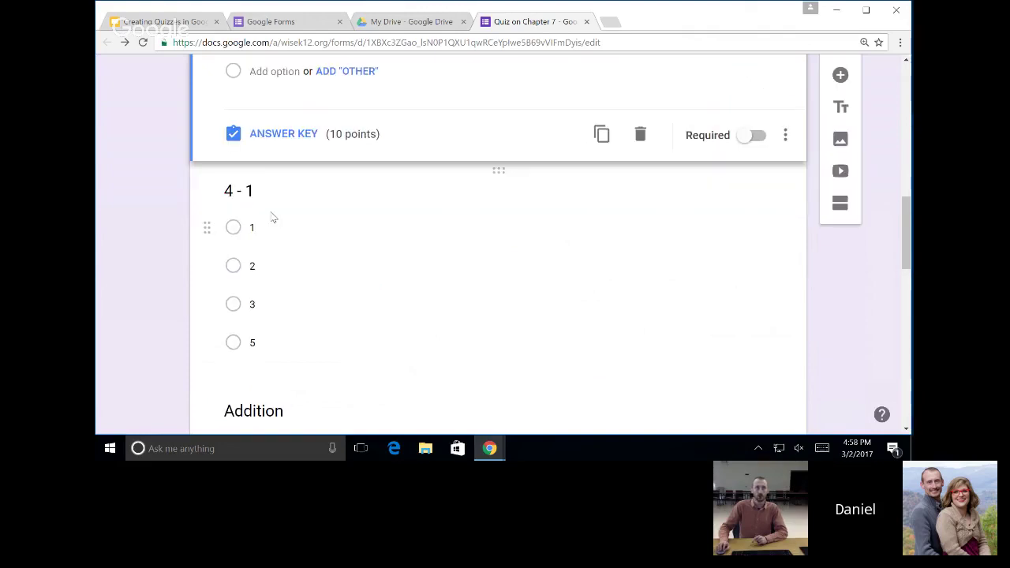
Give 4 - 1 an answer key marking 3 correct, worth 10 points.
click(442, 258)
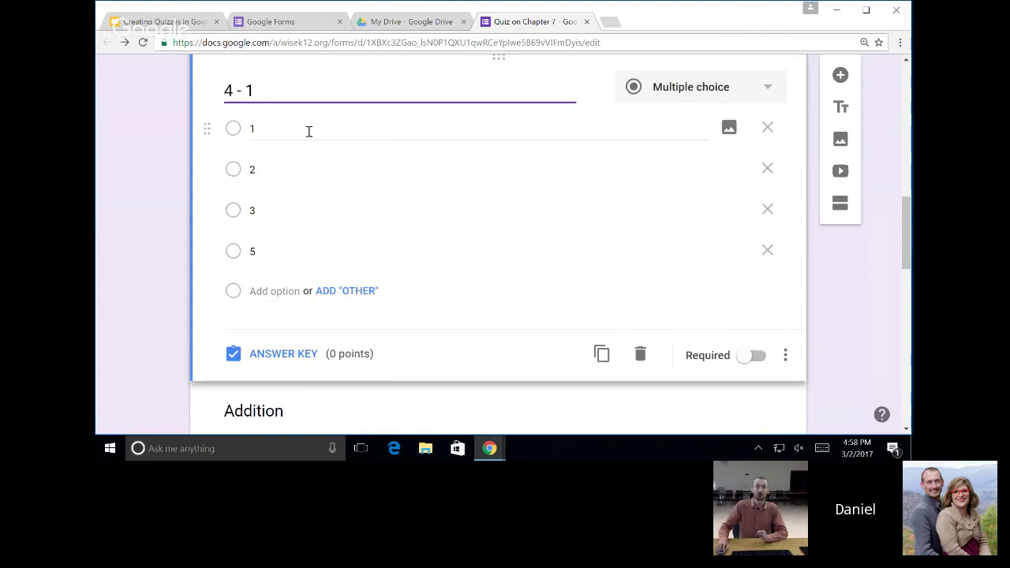
click(283, 354)
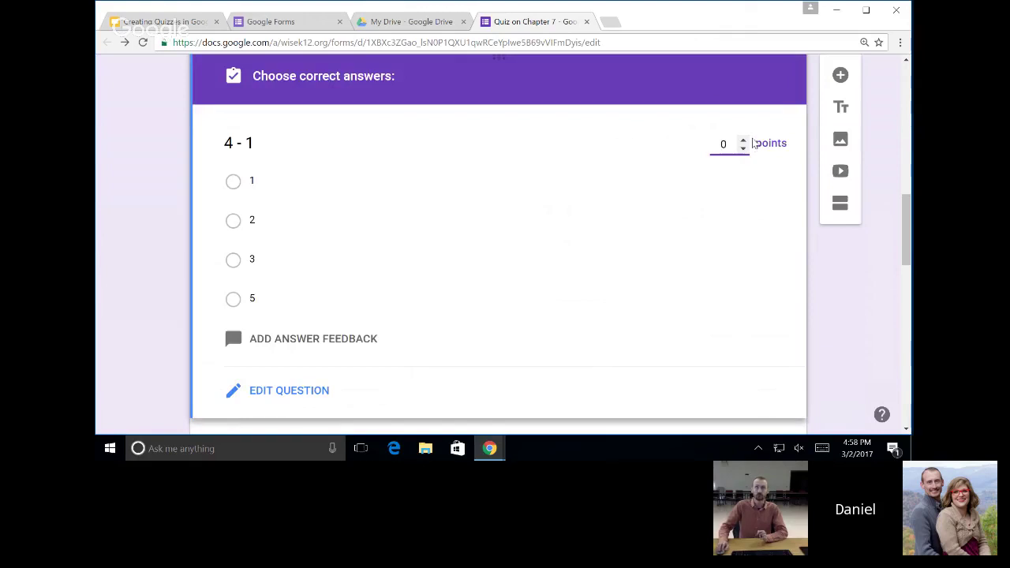
click(724, 145)
text(1)
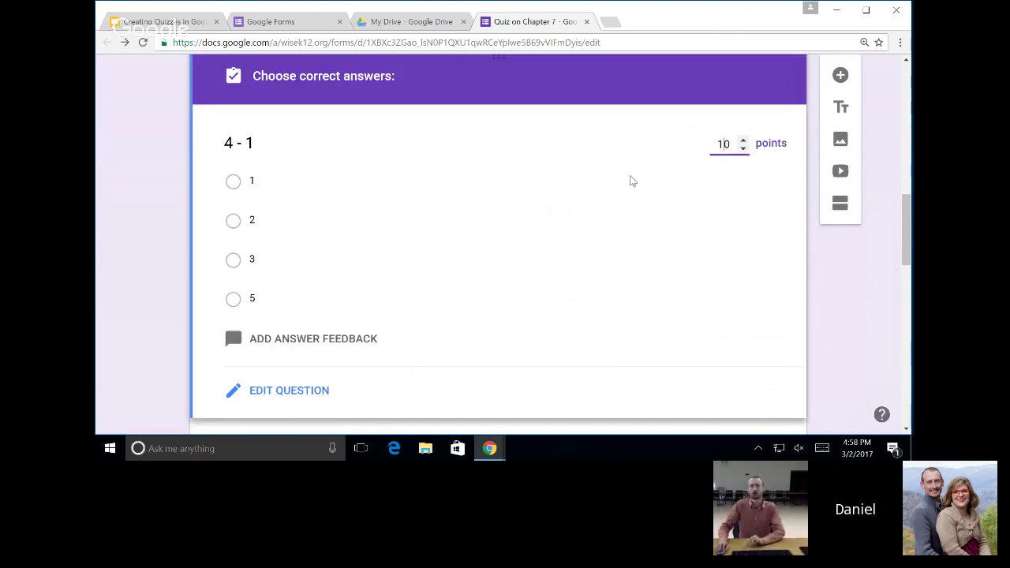
click(234, 261)
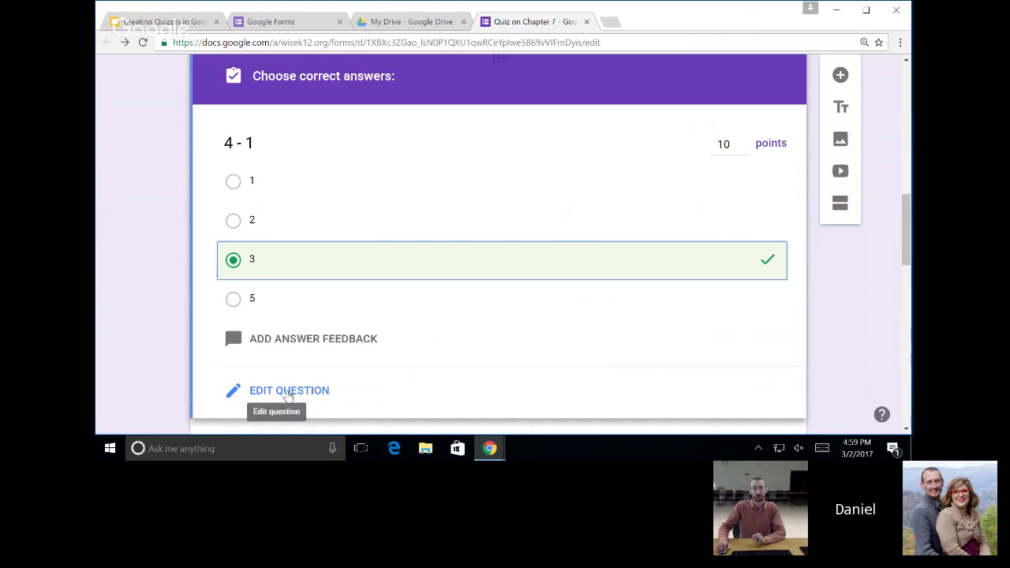
click(288, 390)
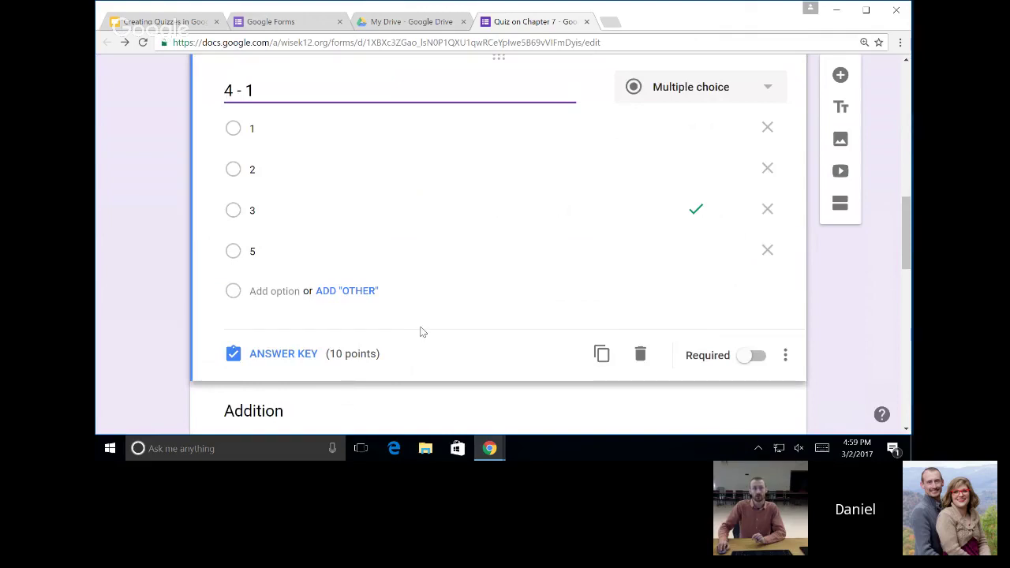
scroll(421, 330, down, 2)
scroll(421, 327, down, 1)
Give 3 + 5 an answer key marking 8 correct, worth 10 points.
click(263, 301)
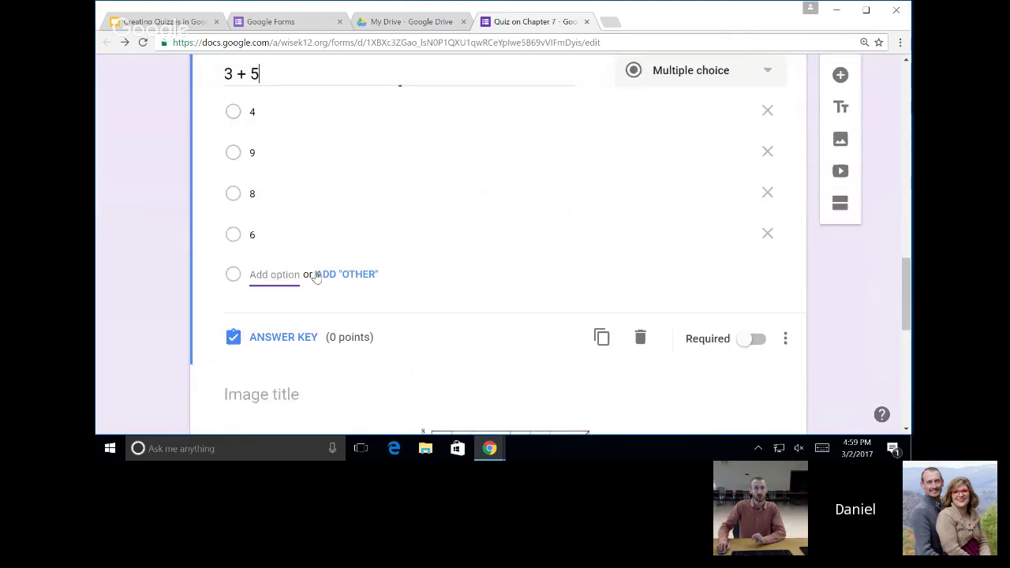
click(281, 341)
click(233, 244)
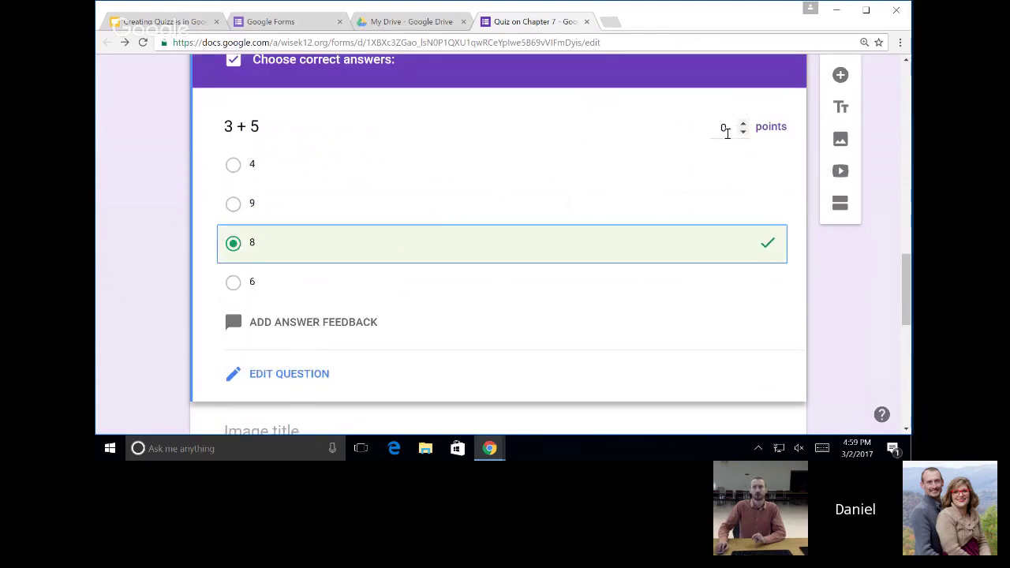
click(723, 127)
text(10)
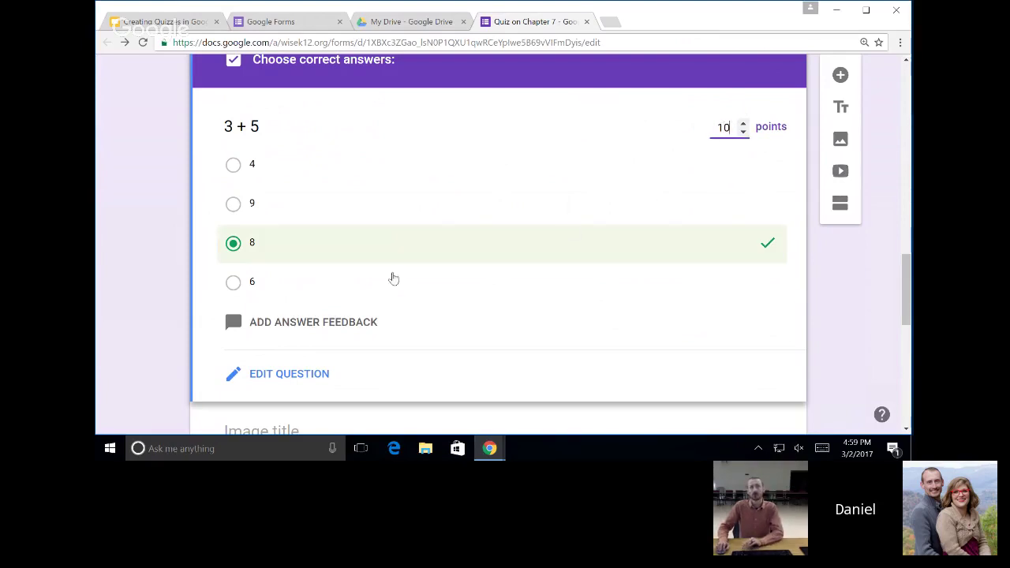
click(300, 373)
scroll(410, 330, down, 2)
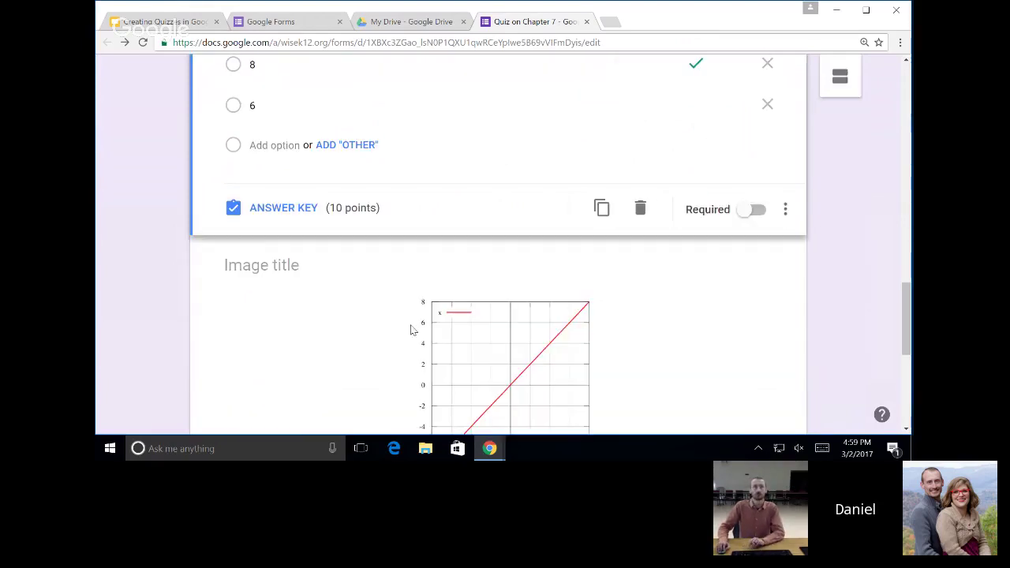
scroll(410, 330, down, 4)
Give the graph-equation question an answer key marking y=x correct, worth 10 points.
click(440, 305)
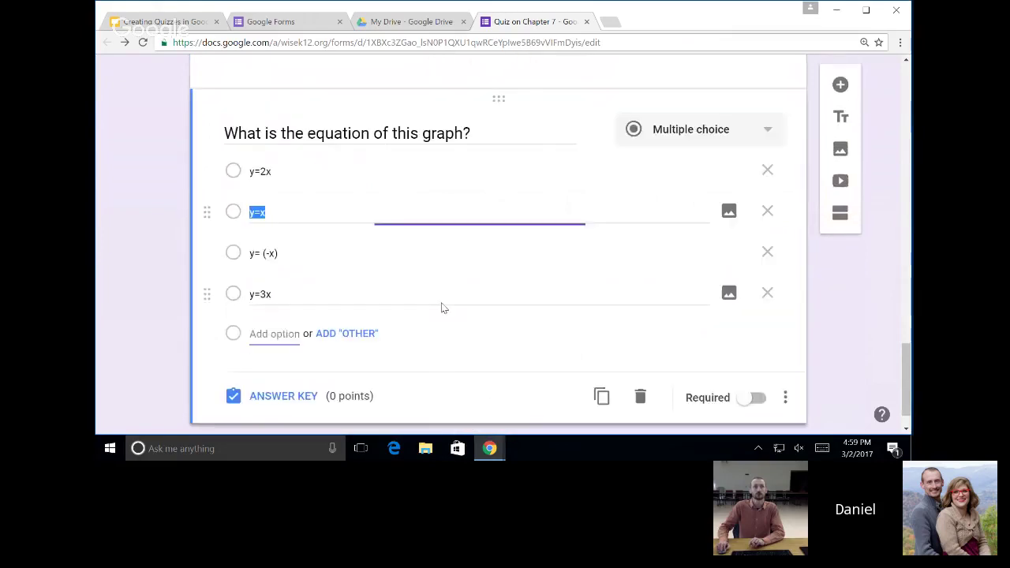
click(283, 397)
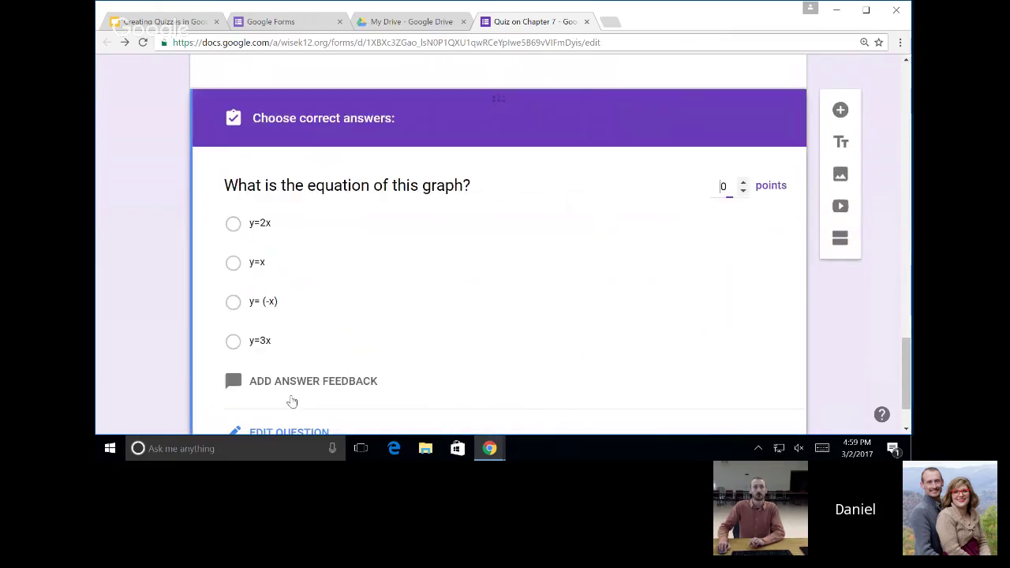
click(237, 263)
scroll(287, 293, down, 1)
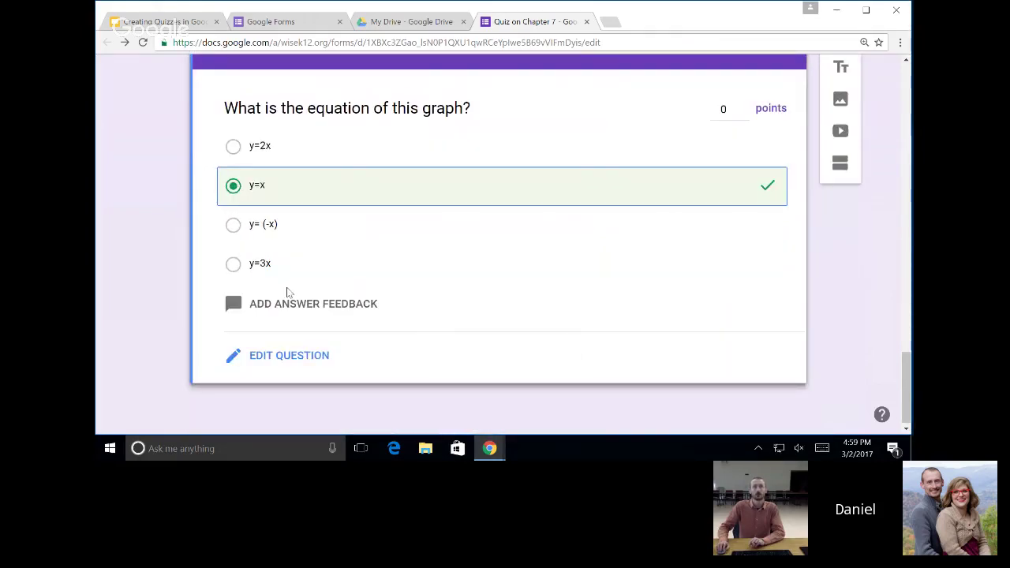
click(723, 109)
text(10)
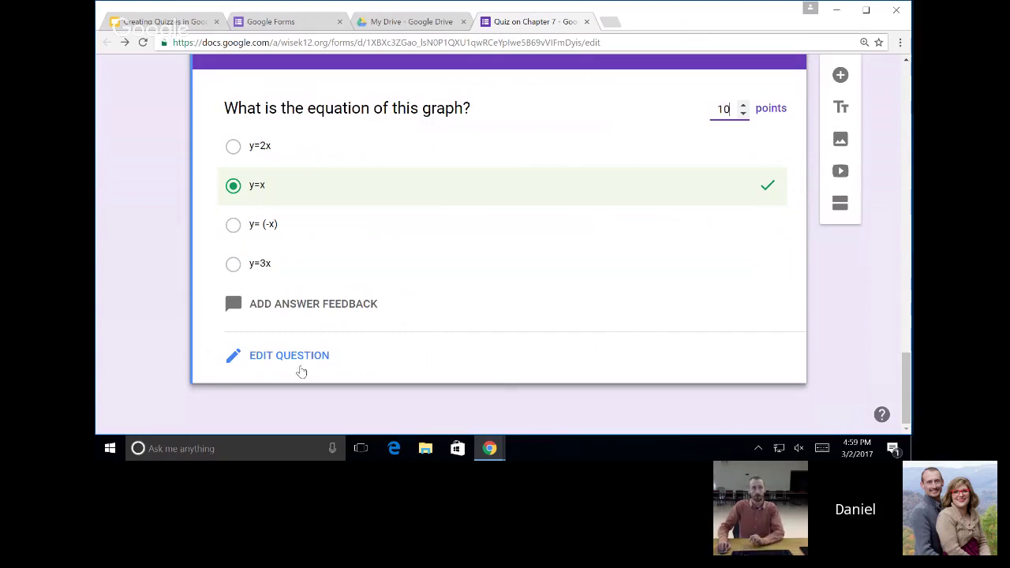
click(303, 363)
scroll(568, 181, down, 5)
scroll(592, 131, up, 15)
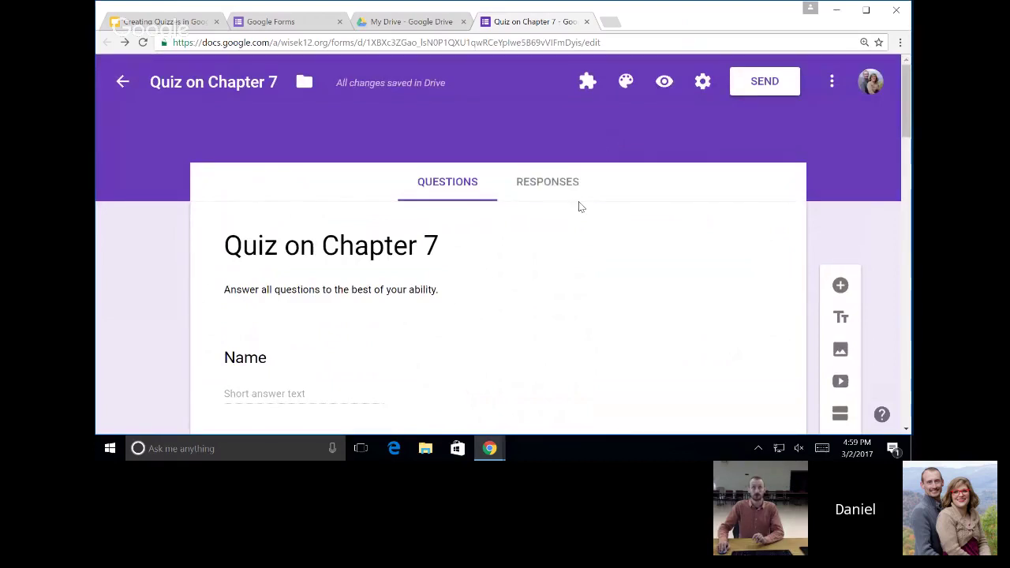
Recheck the 7 - 2 question's answer key.
scroll(579, 206, down, 10)
click(395, 243)
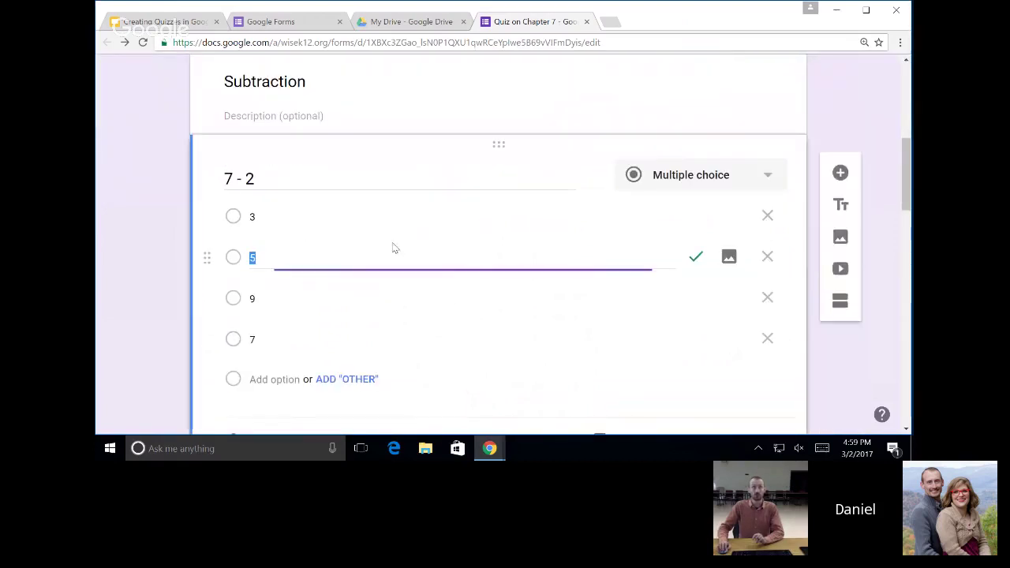
scroll(521, 219, up, 10)
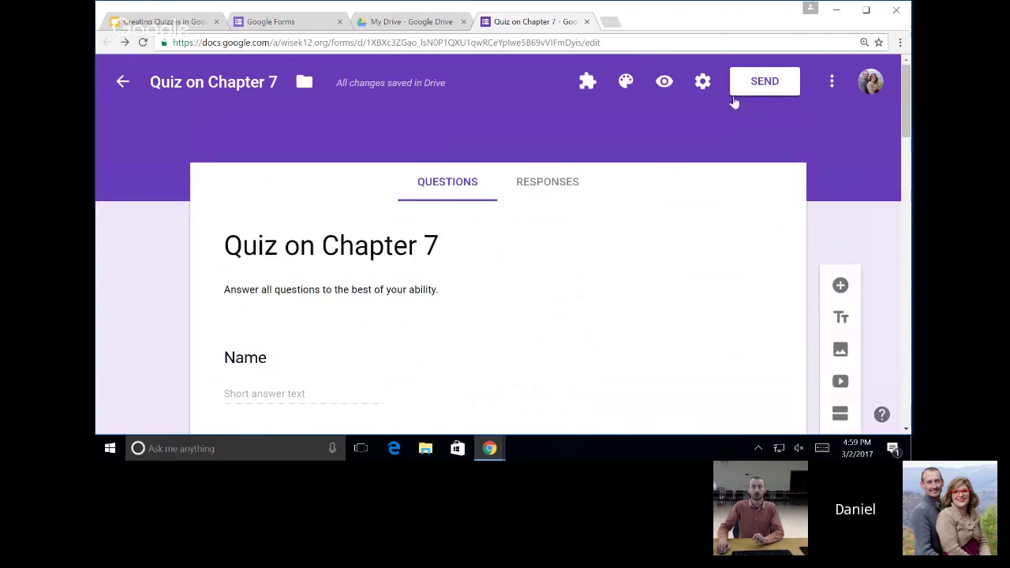
Keep missed questions, correct answers and point values visible in Quiz settings and save.
click(703, 82)
click(509, 166)
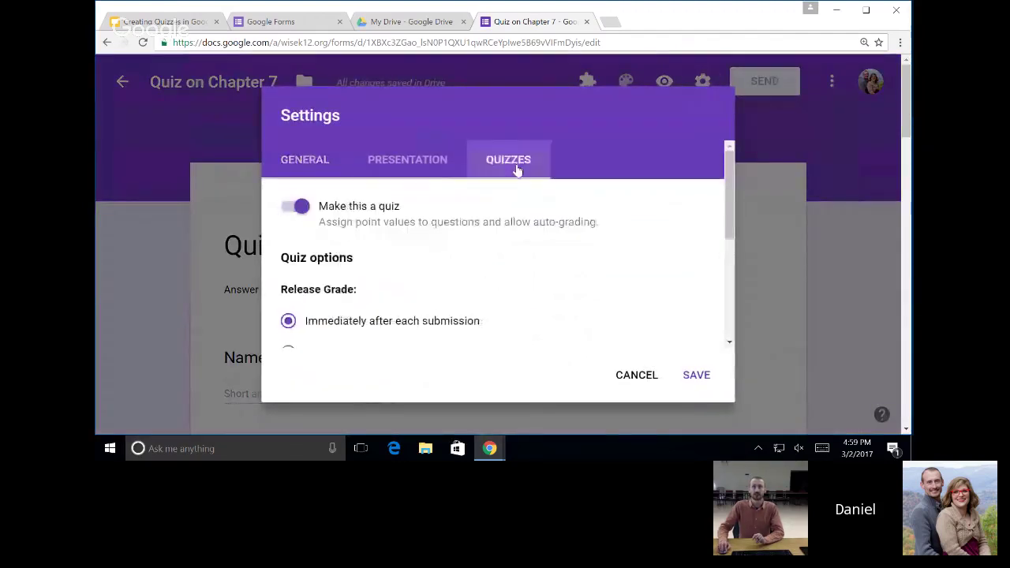
scroll(365, 336, down, 2)
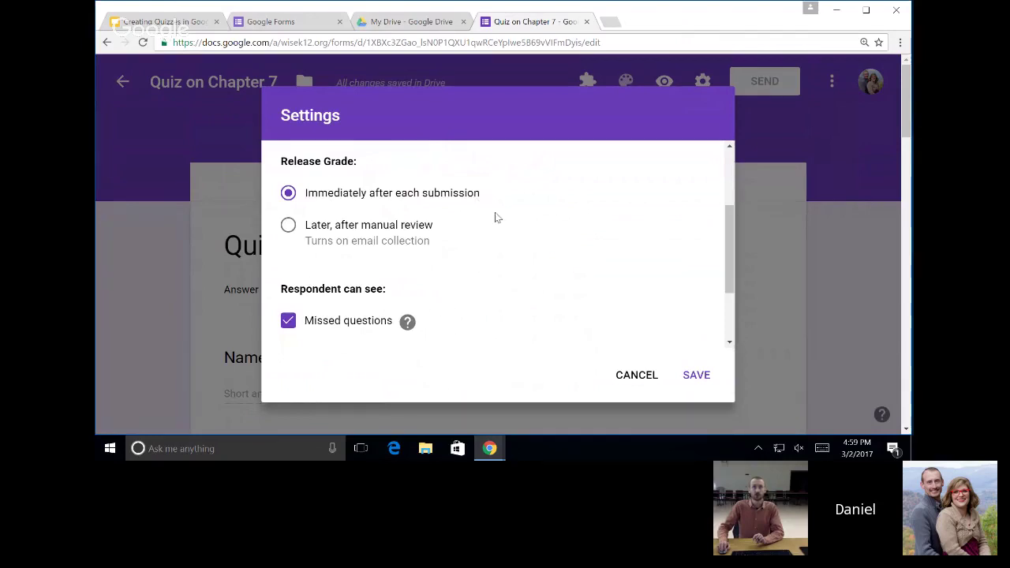
scroll(510, 226, down, 2)
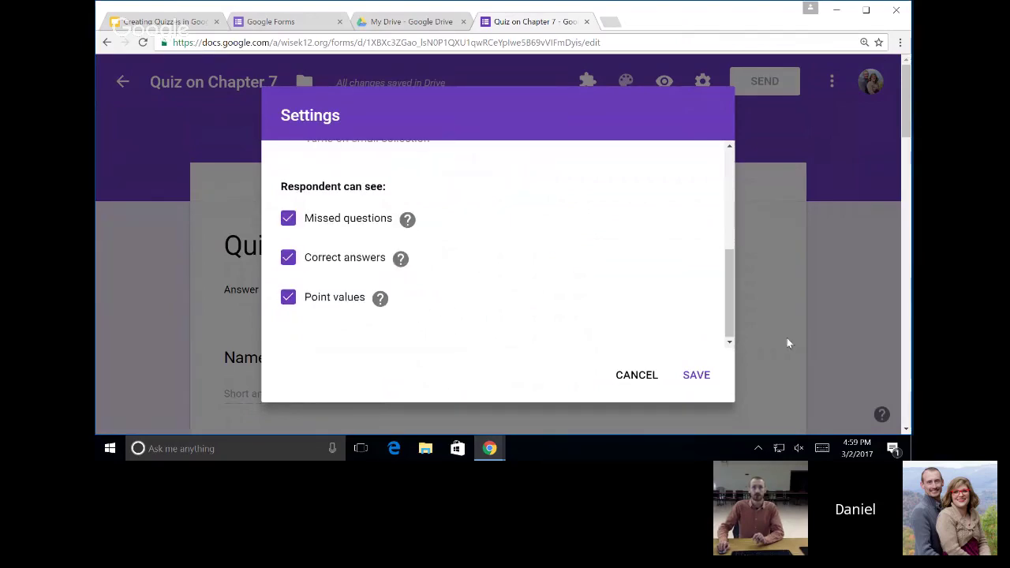
click(648, 375)
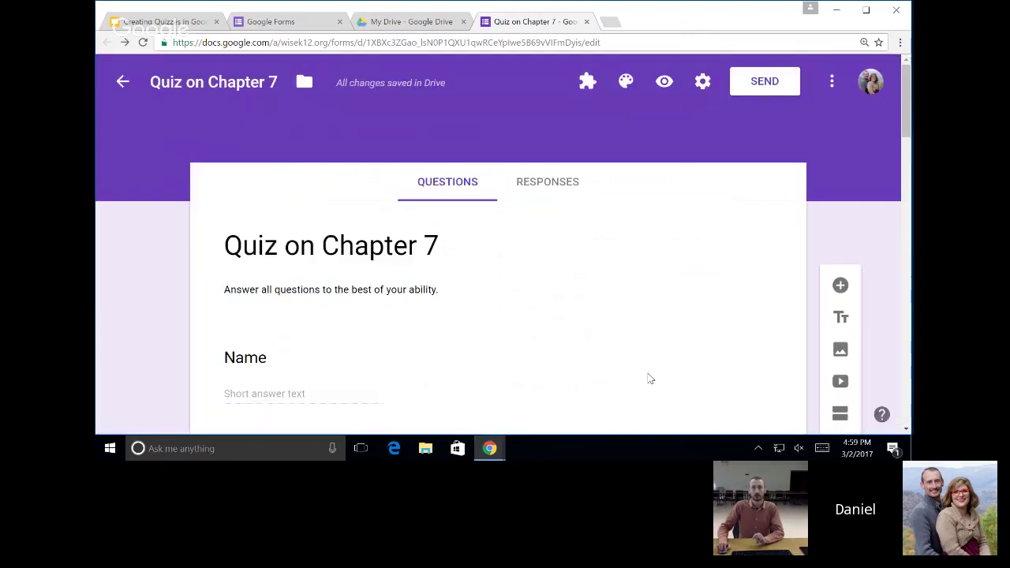
In the quiz preview, enter a name and answer 5, 2, 8 and y= (-x).
click(668, 89)
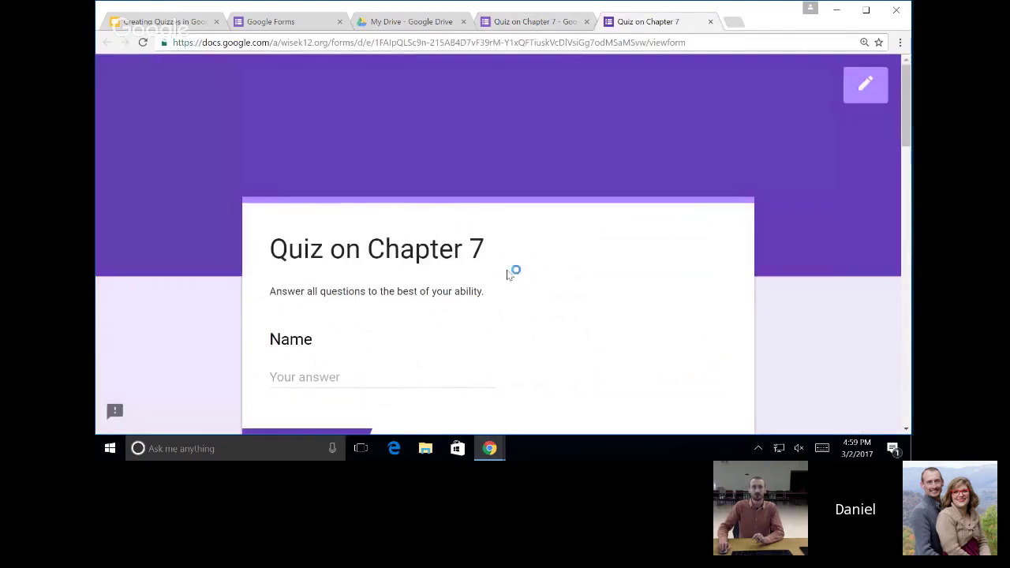
scroll(474, 265, down, 2)
click(398, 245)
text(Daniel)
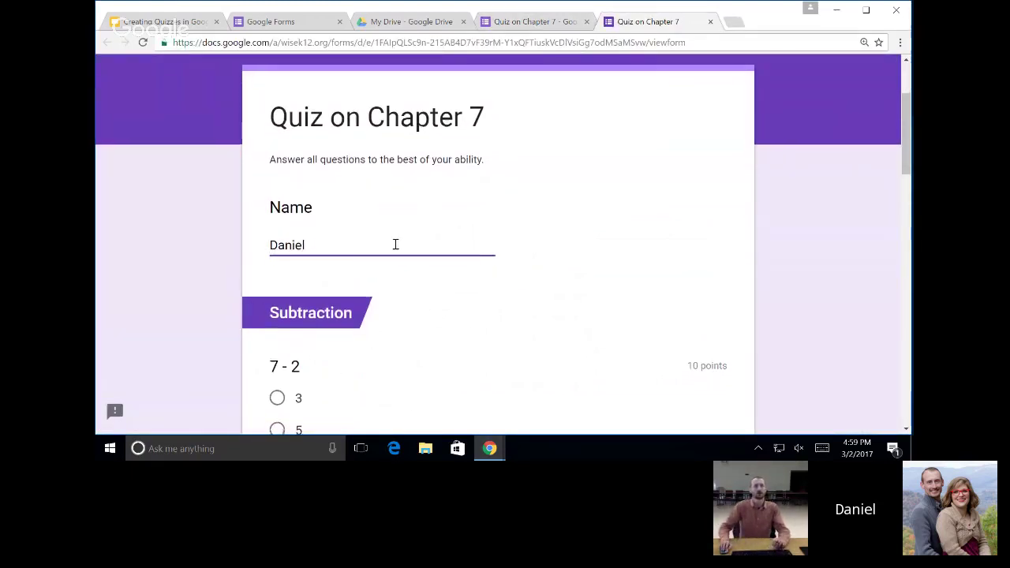
scroll(394, 244, down, 3)
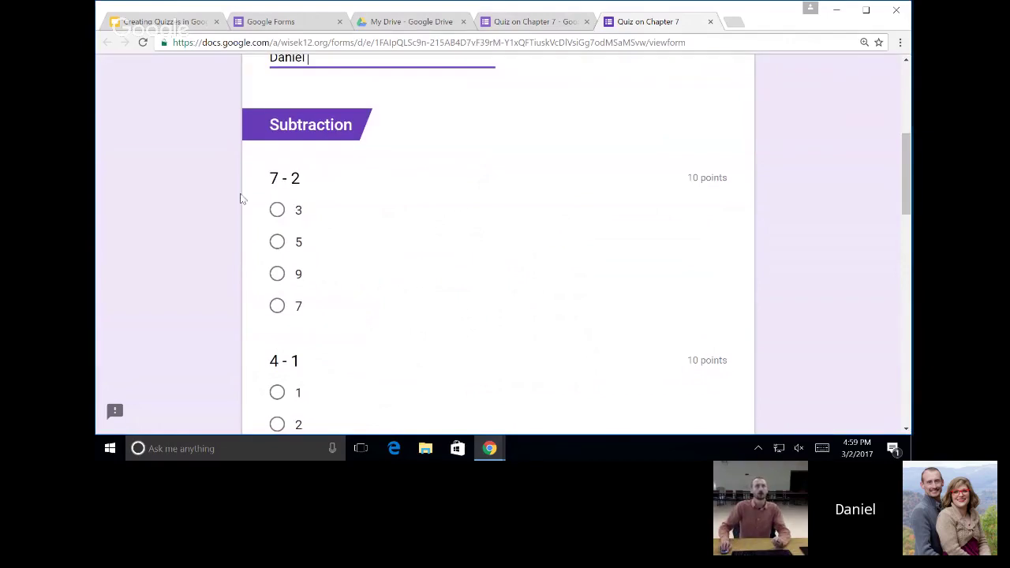
click(277, 242)
scroll(326, 277, down, 2)
click(277, 297)
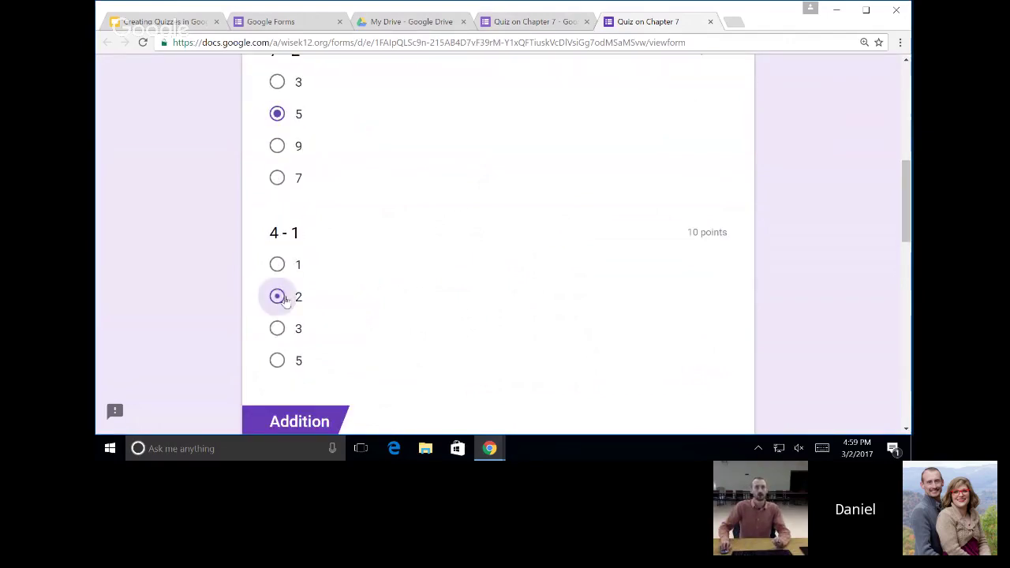
scroll(356, 286, down, 4)
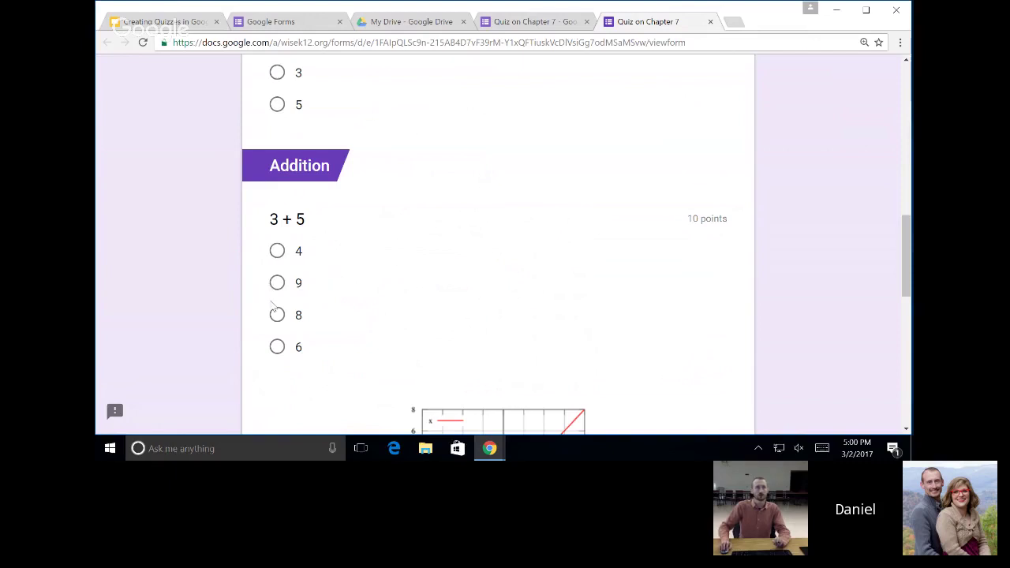
click(276, 316)
scroll(279, 371, down, 2)
click(282, 296)
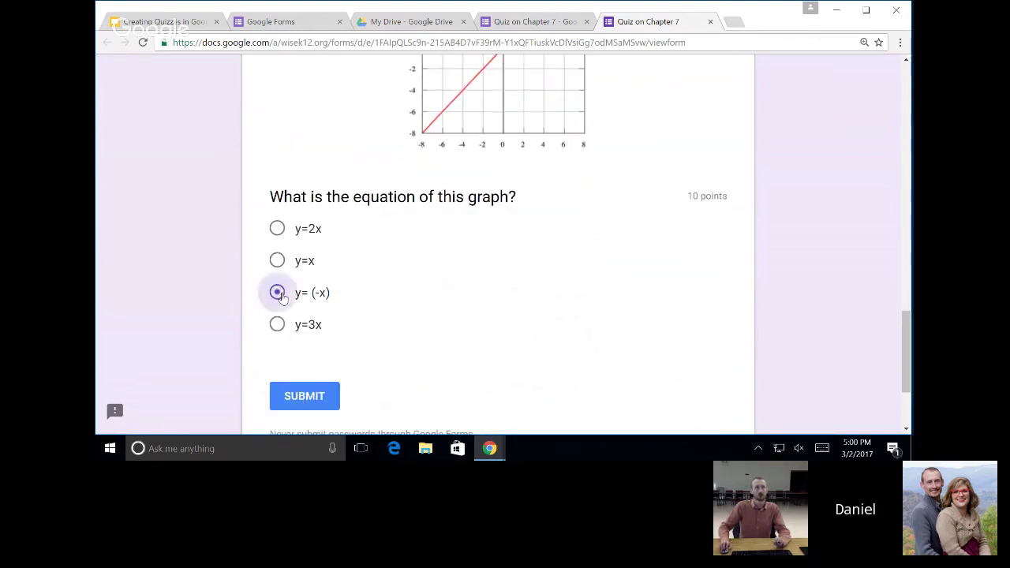
Submit the test response, review its 20/40 score, and close the score and response tabs.
click(311, 399)
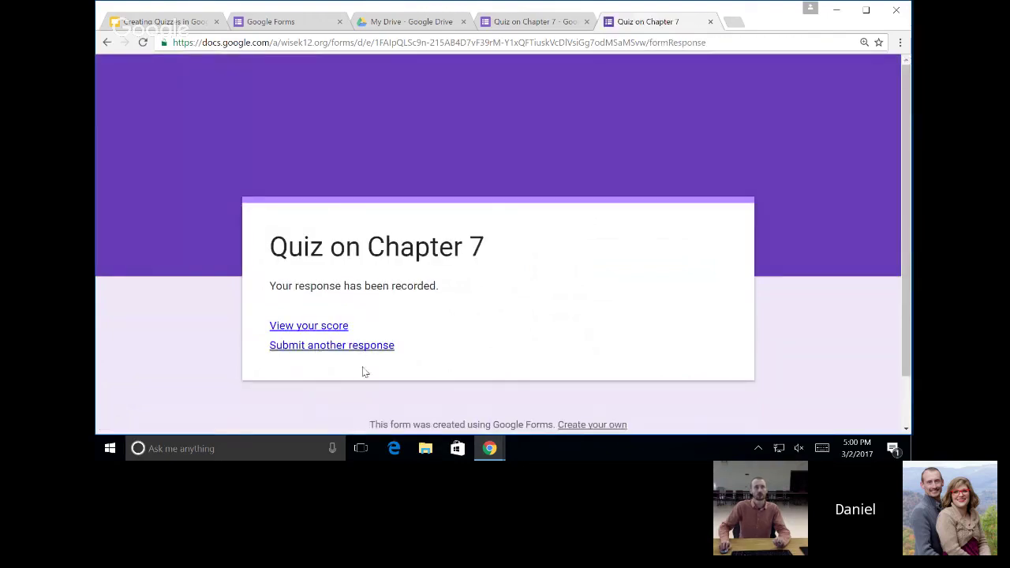
click(334, 328)
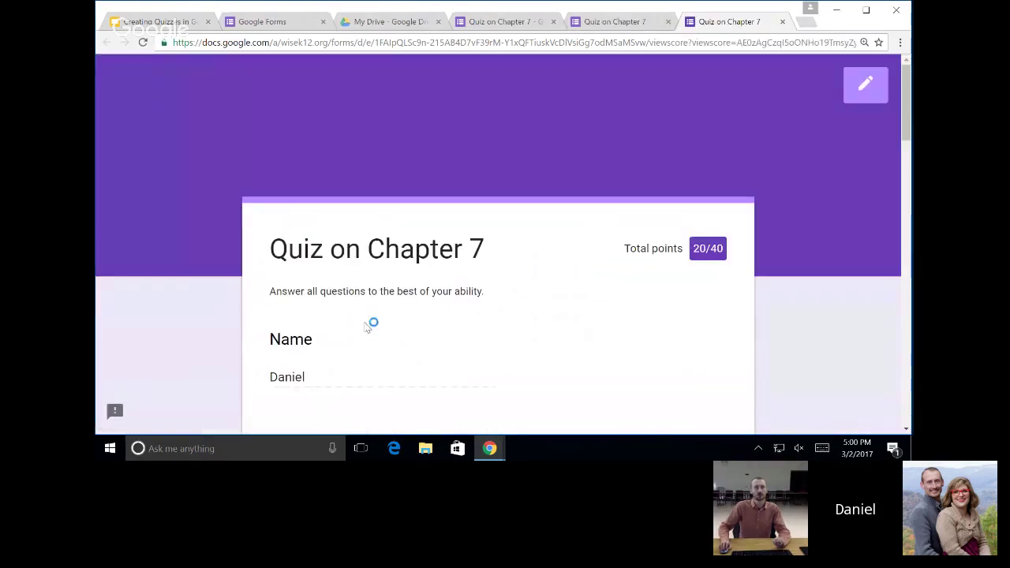
drag(694, 250, 718, 250)
scroll(600, 290, down, 1)
scroll(600, 288, down, 5)
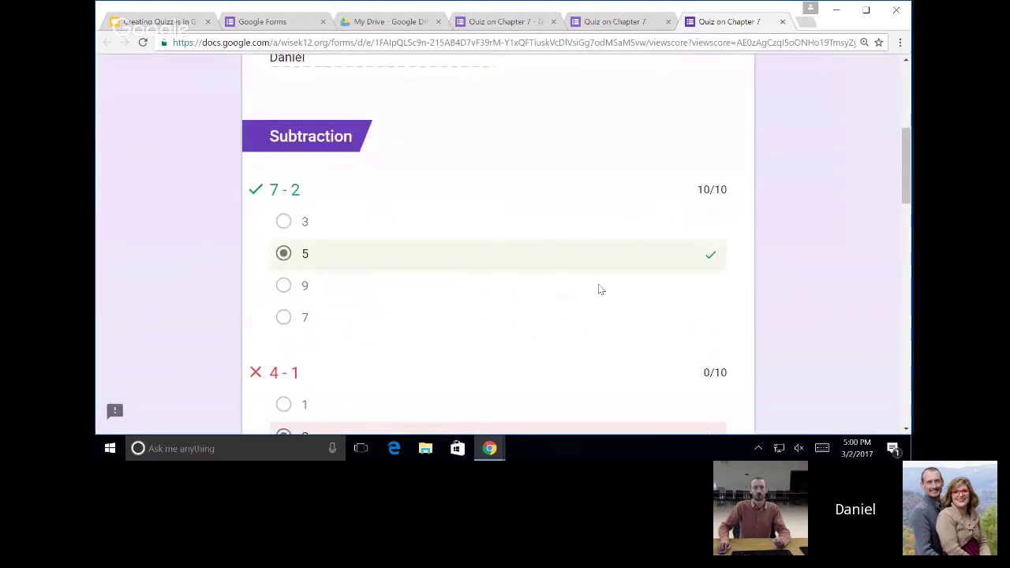
scroll(402, 304, down, 8)
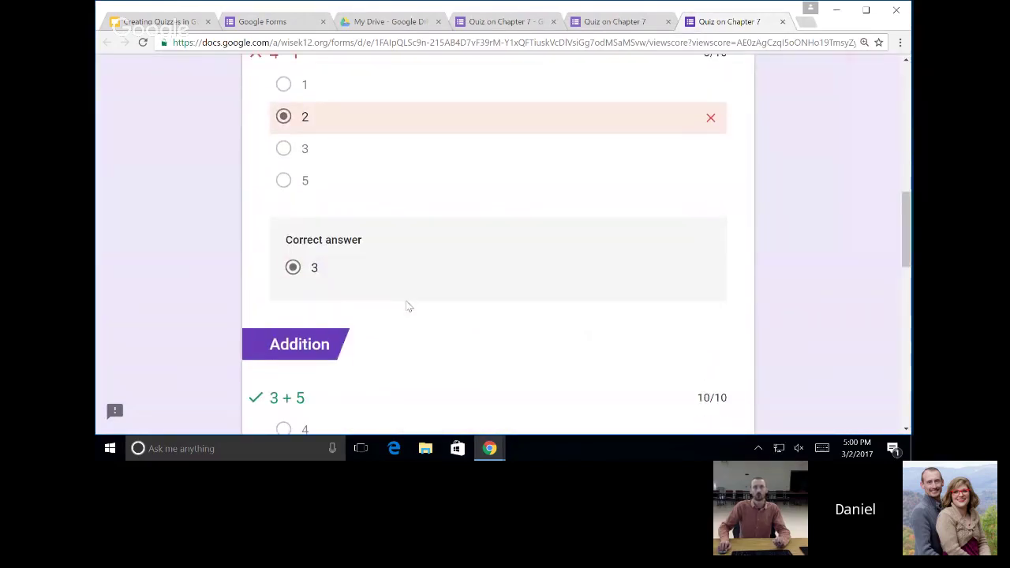
scroll(410, 302, down, 3)
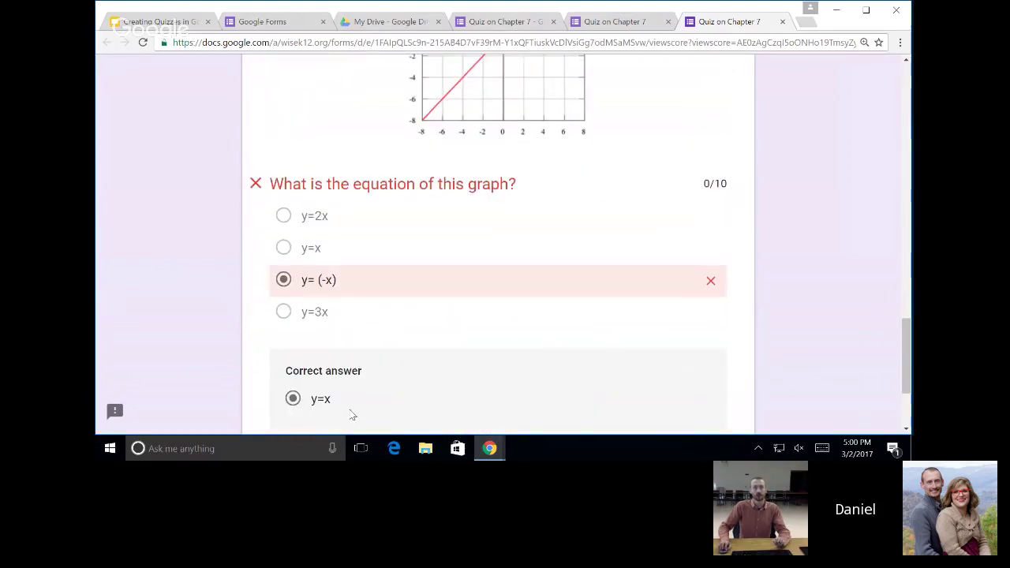
scroll(375, 400, up, 5)
scroll(453, 366, up, 4)
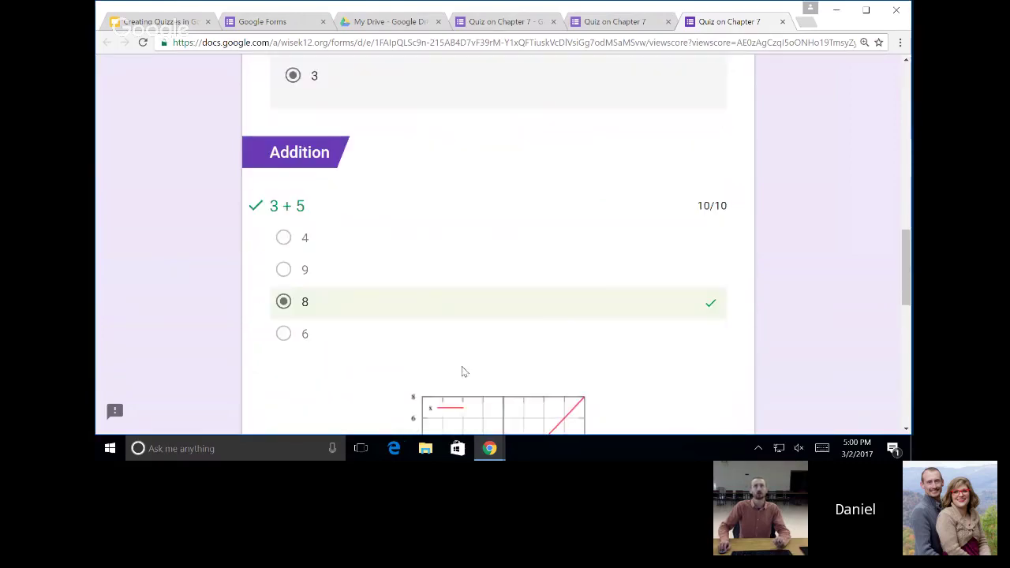
click(782, 22)
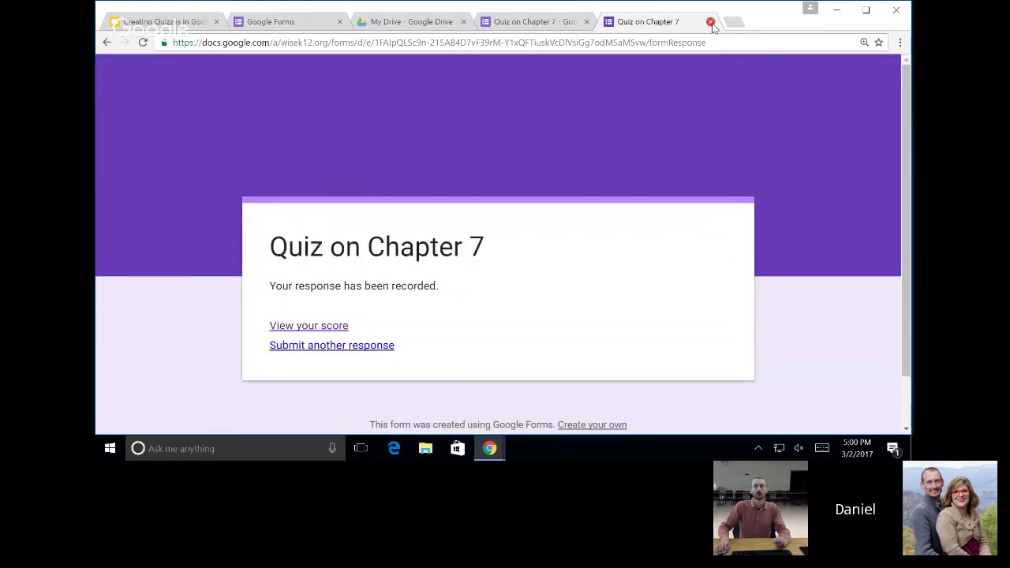
click(710, 22)
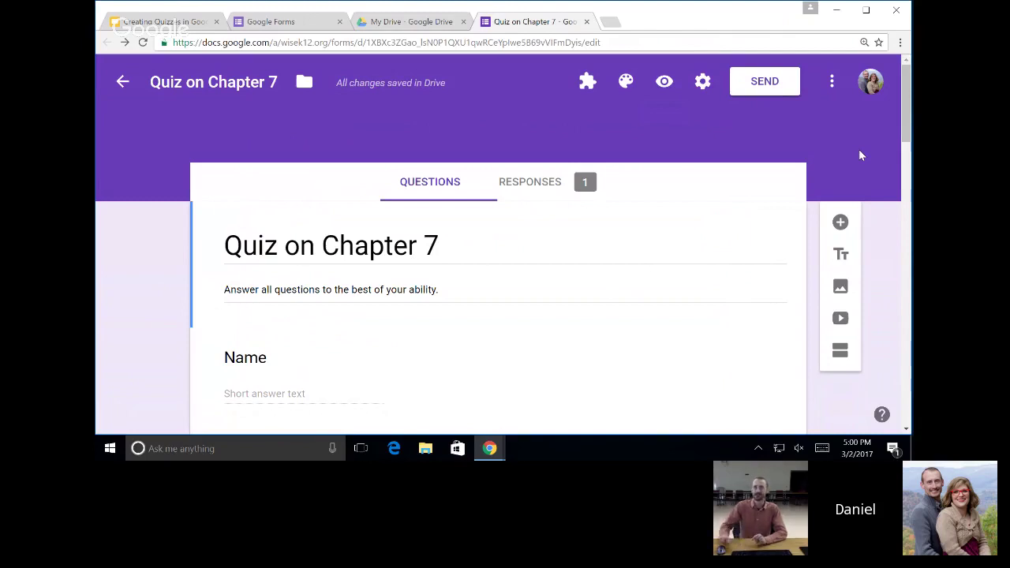
click(534, 41)
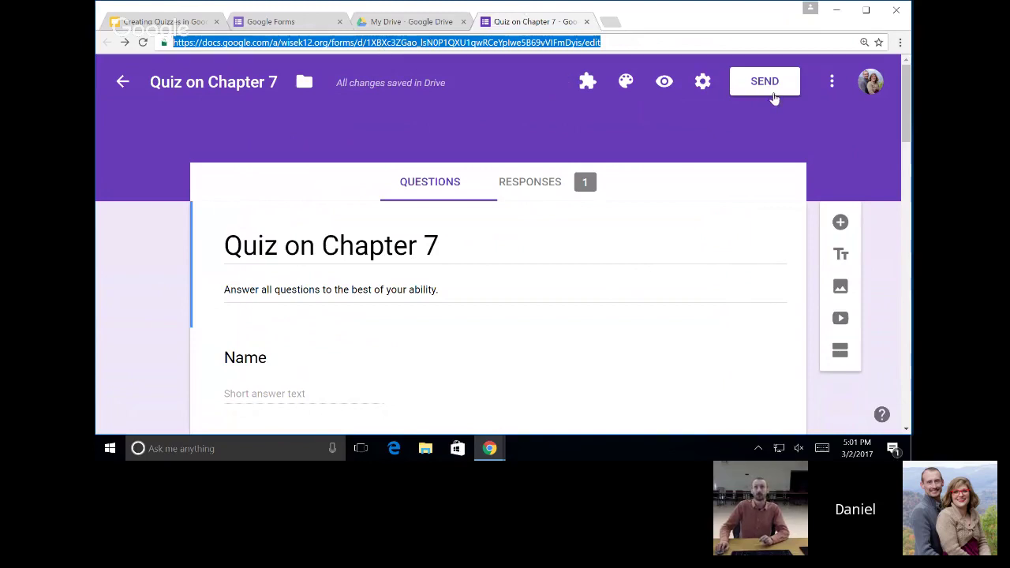
click(755, 138)
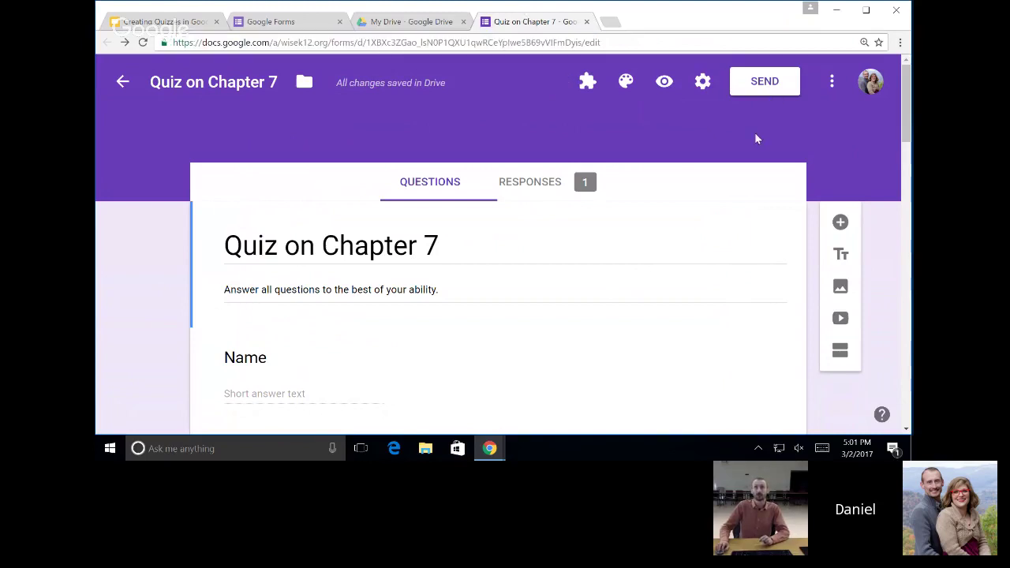
Email the quiz to one suggested recipient with Include form in email checked.
click(764, 88)
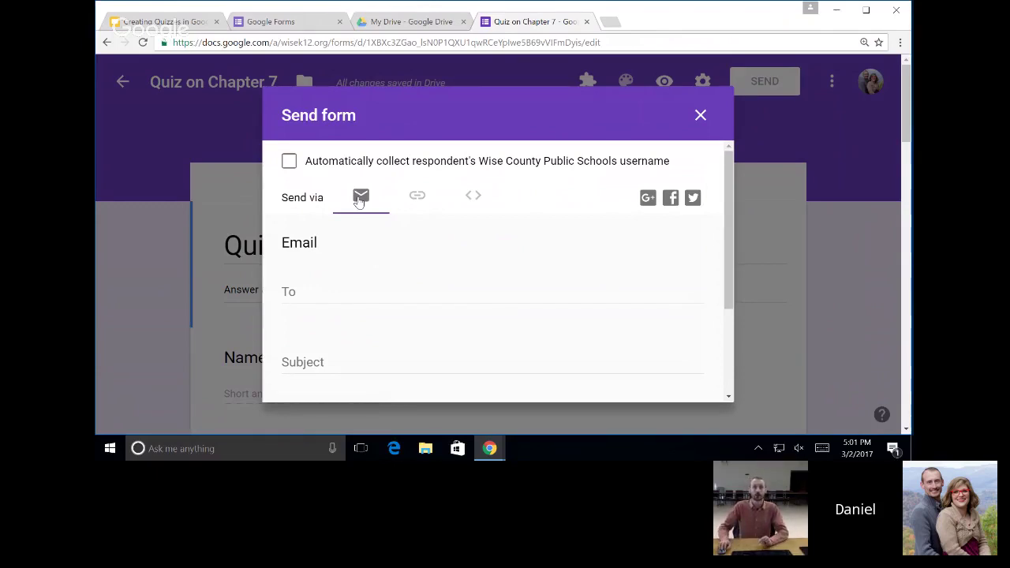
scroll(349, 300, down, 2)
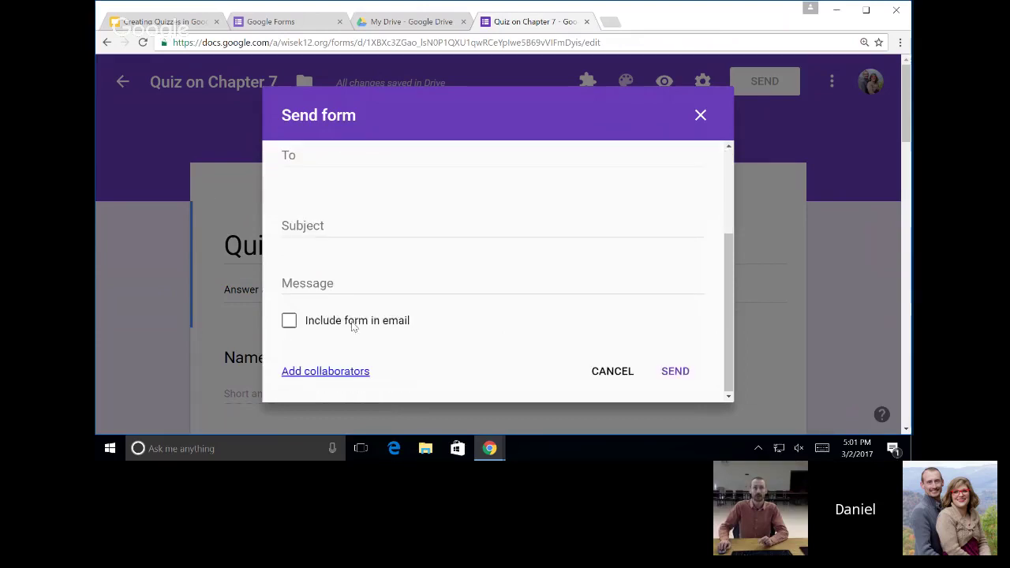
scroll(411, 324, up, 2)
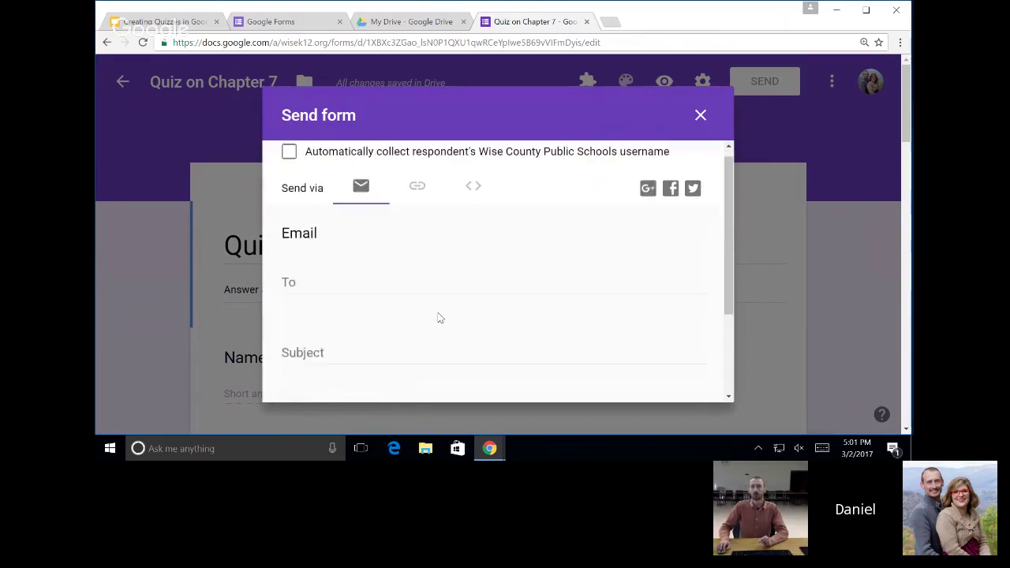
click(359, 292)
text(j)
key(Return)
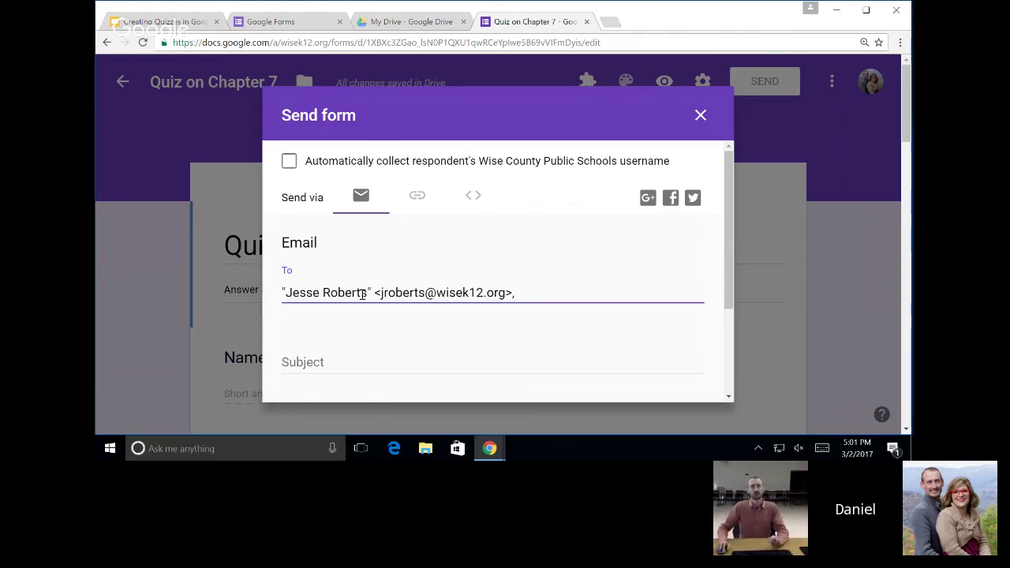
scroll(367, 288, down, 2)
click(290, 321)
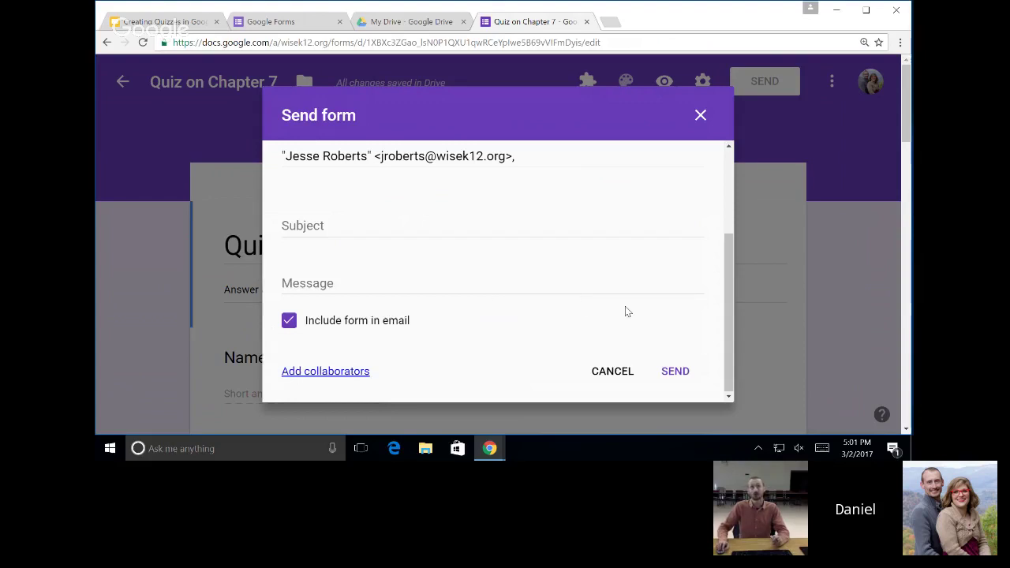
click(675, 371)
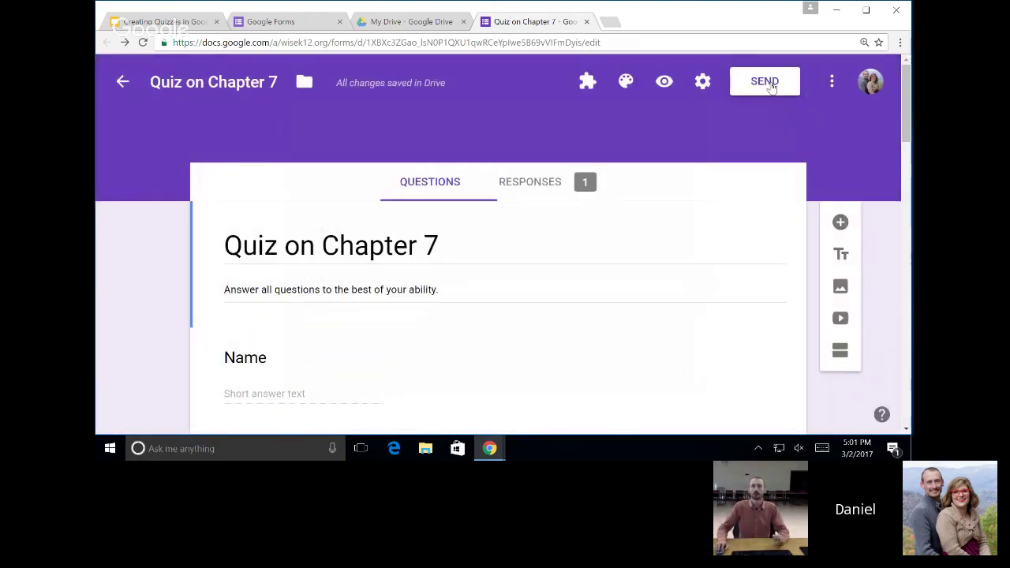
Copy the quiz's shortened goo.gl share link to the clipboard.
click(772, 85)
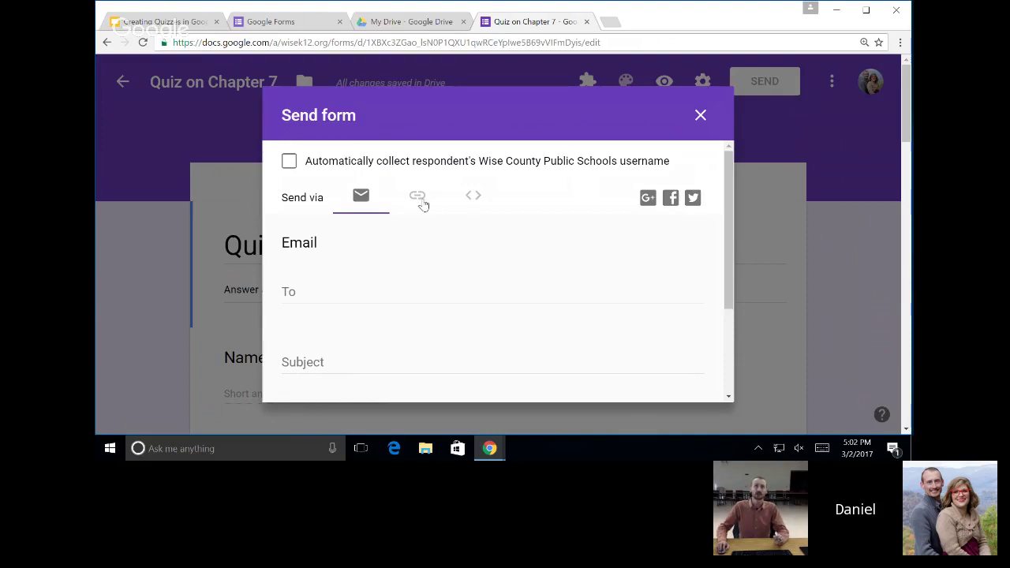
click(413, 202)
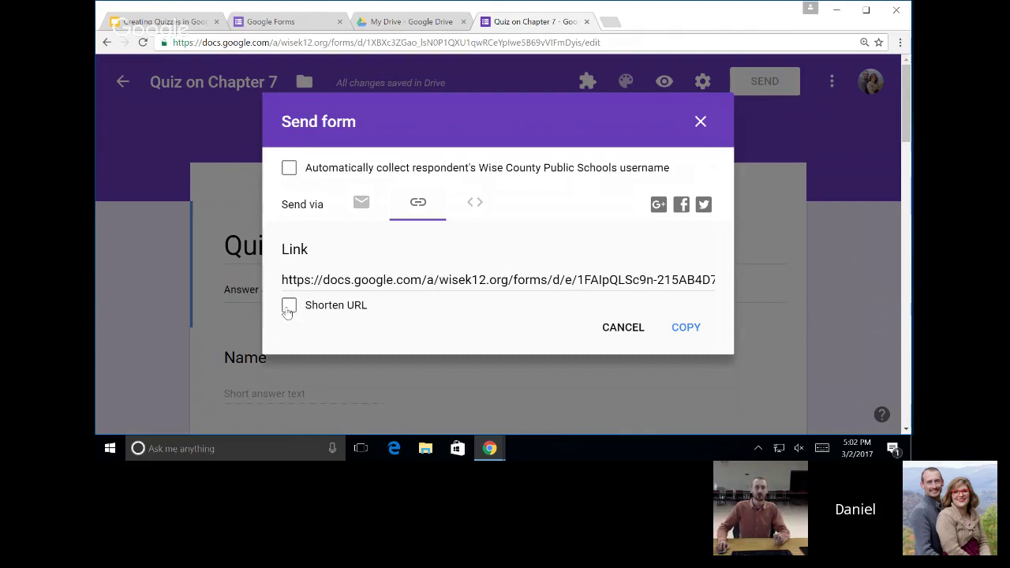
click(287, 309)
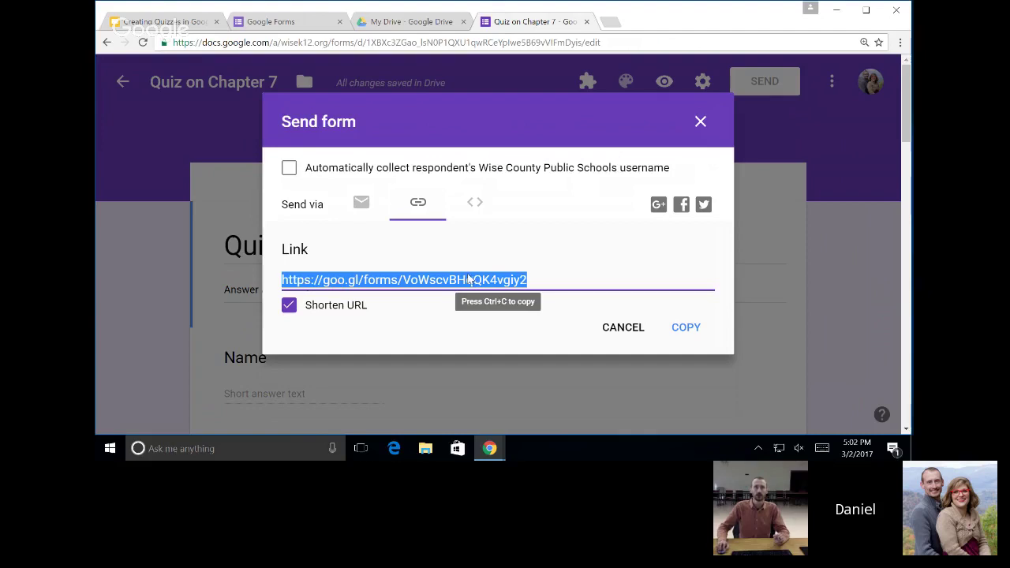
click(685, 328)
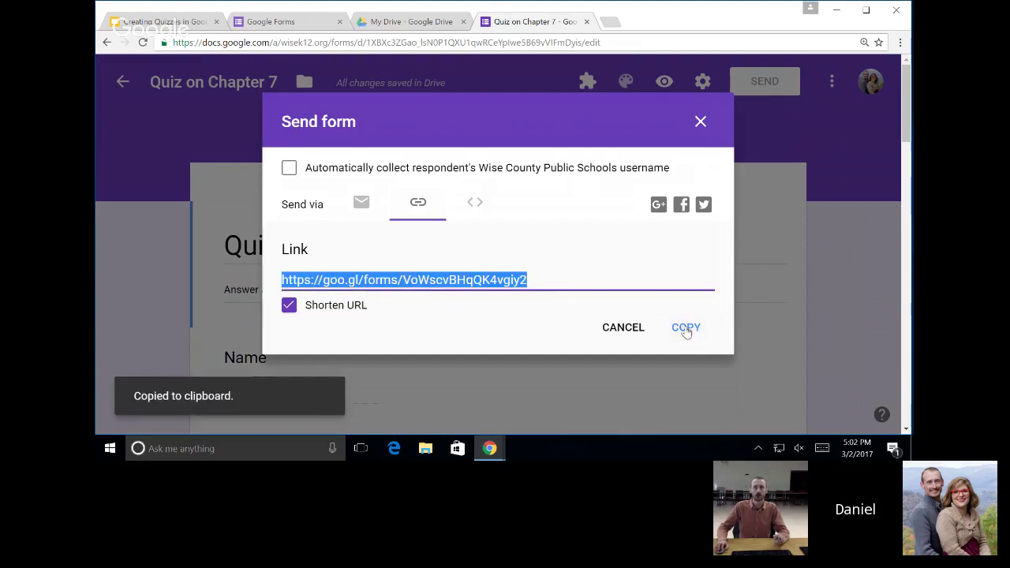
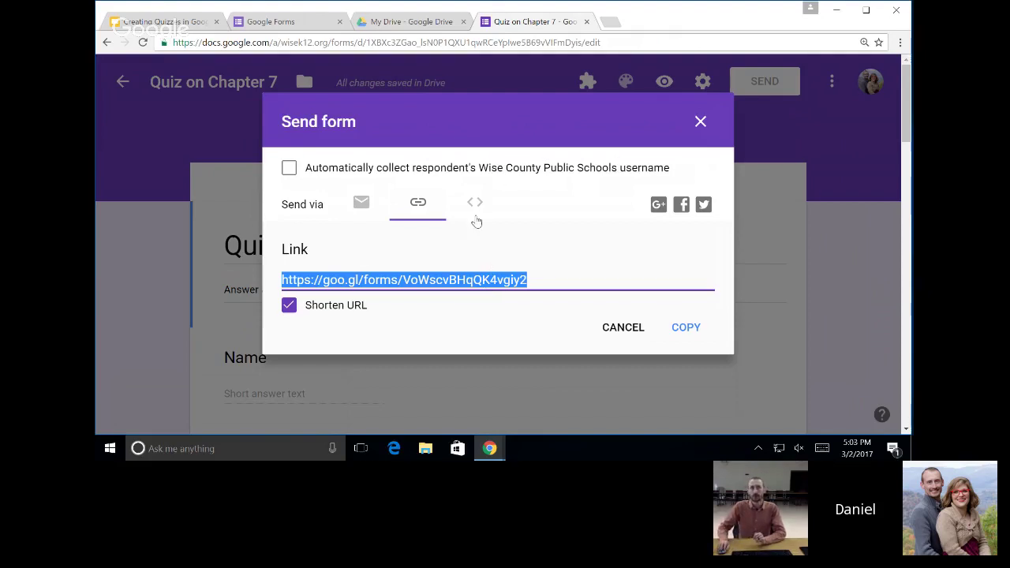
Compare the Send form Link, Embed HTML and Email options, selecting the embed code, then close the dialog.
click(474, 213)
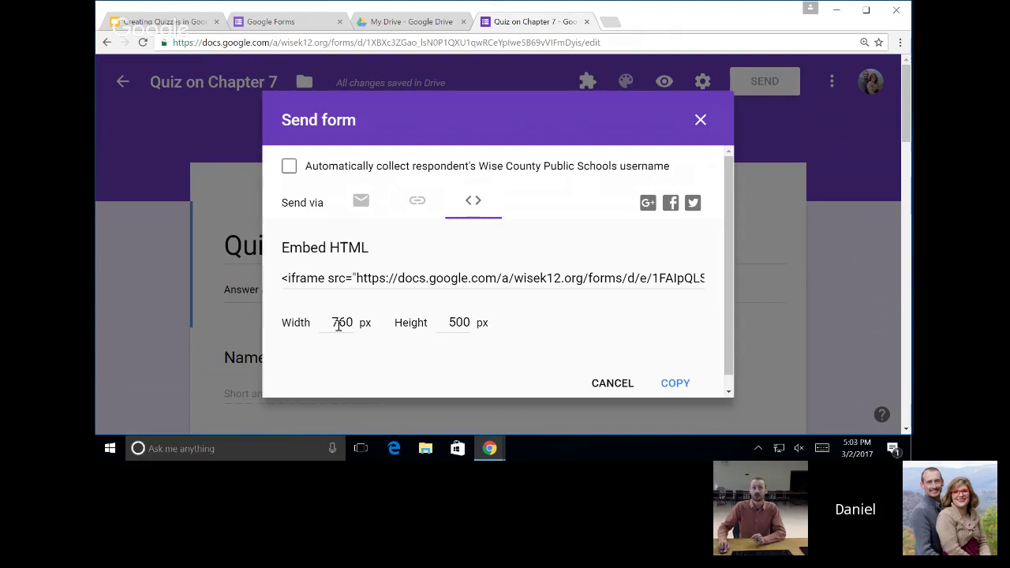
click(648, 280)
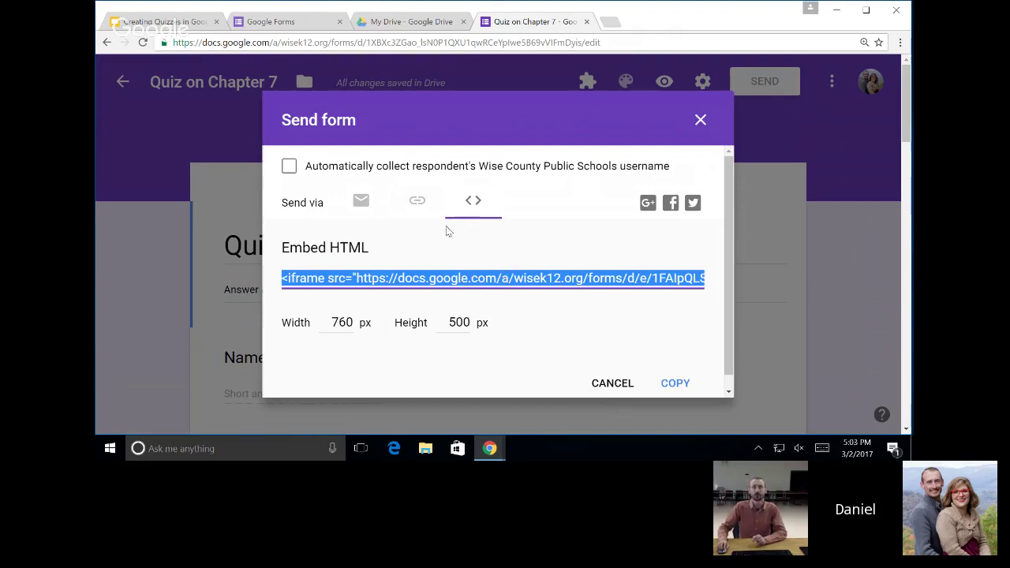
click(363, 203)
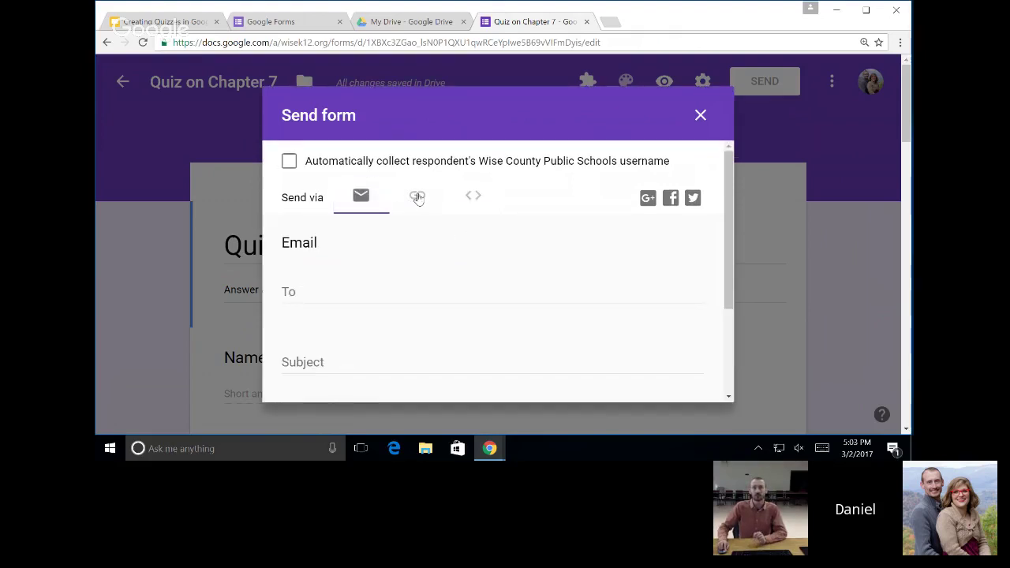
click(418, 197)
click(473, 198)
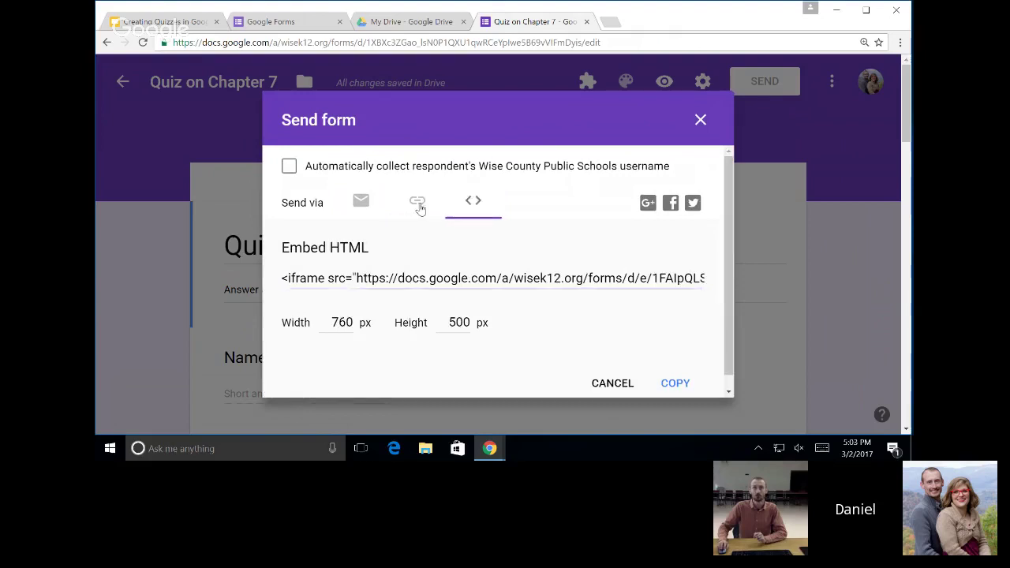
click(419, 205)
click(361, 208)
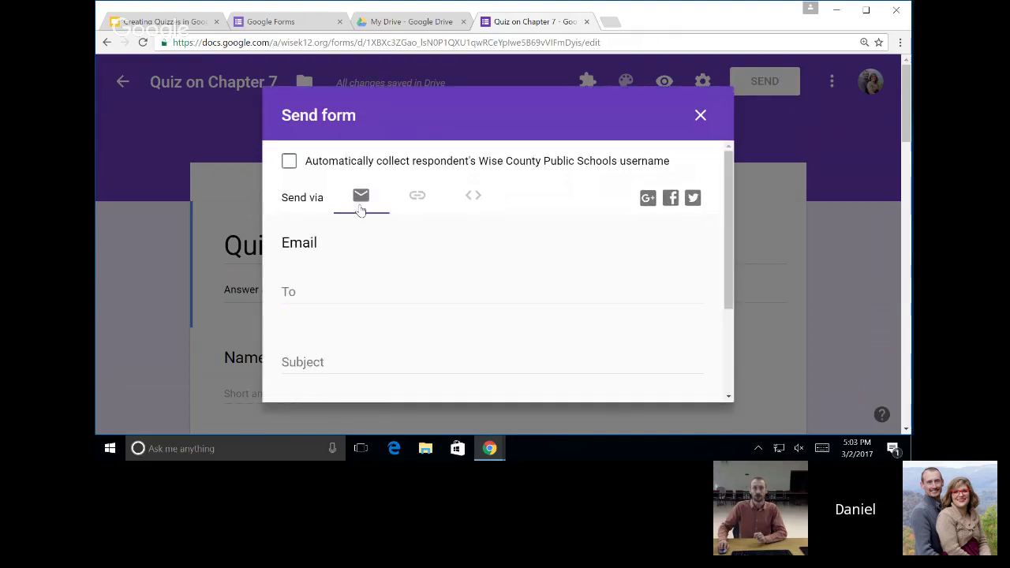
click(701, 115)
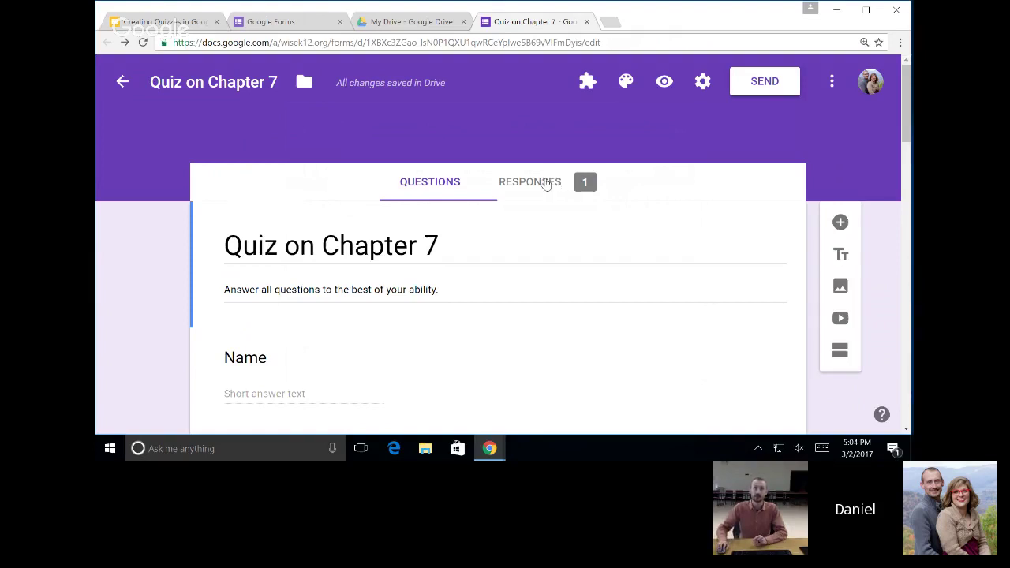
Scroll through the Responses summary showing 1 response with a 20 / 40 average and per-question charts.
click(545, 184)
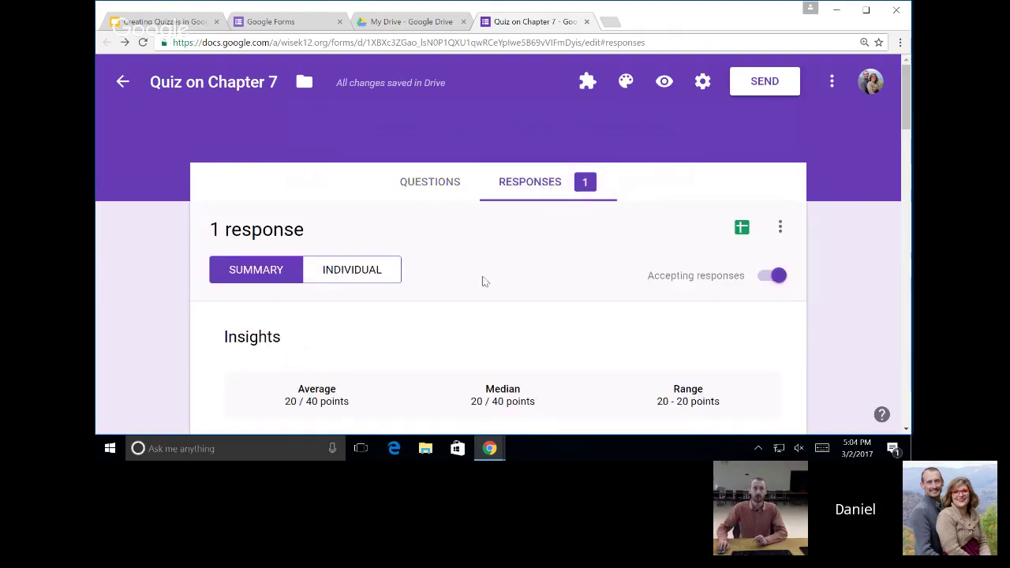
scroll(483, 291, down, 4)
scroll(483, 291, down, 4)
scroll(480, 292, down, 4)
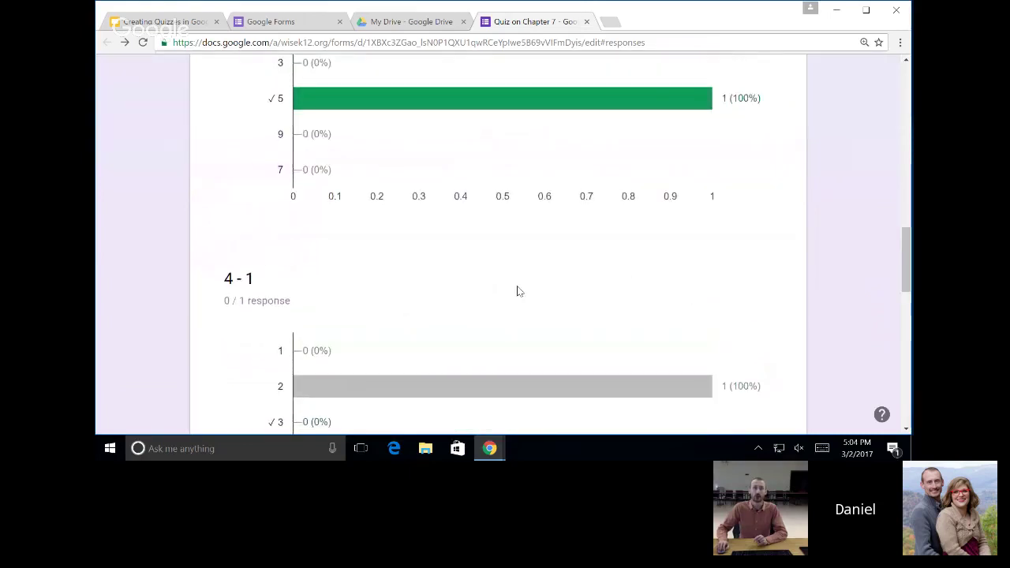
scroll(516, 292, down, 8)
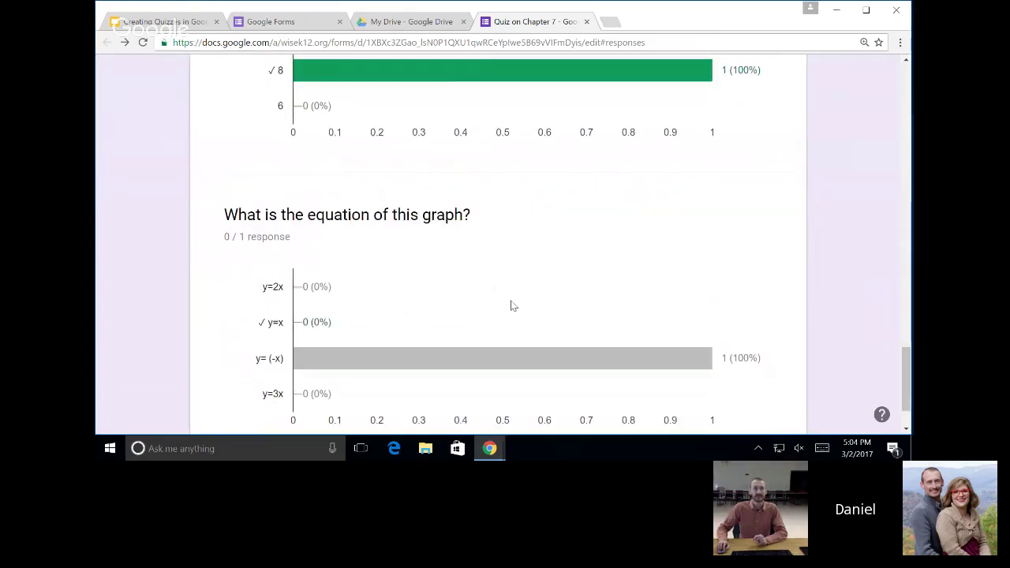
scroll(524, 296, up, 12)
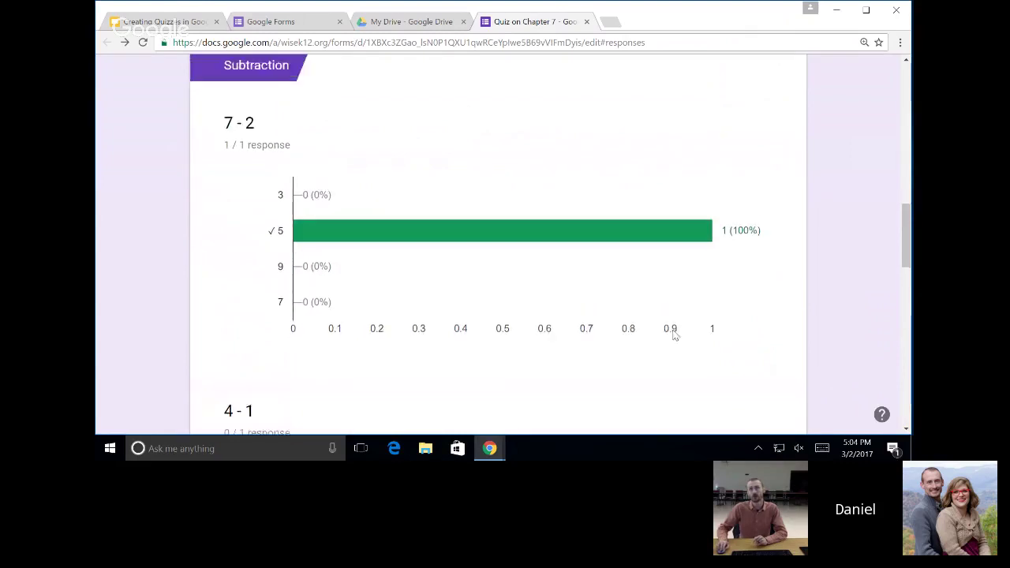
scroll(674, 335, up, 10)
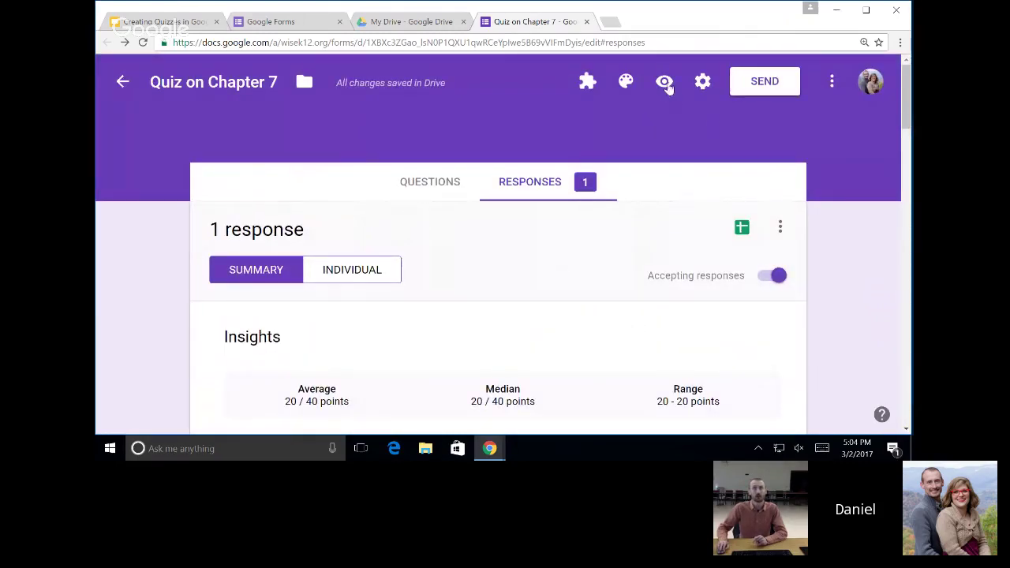
click(665, 83)
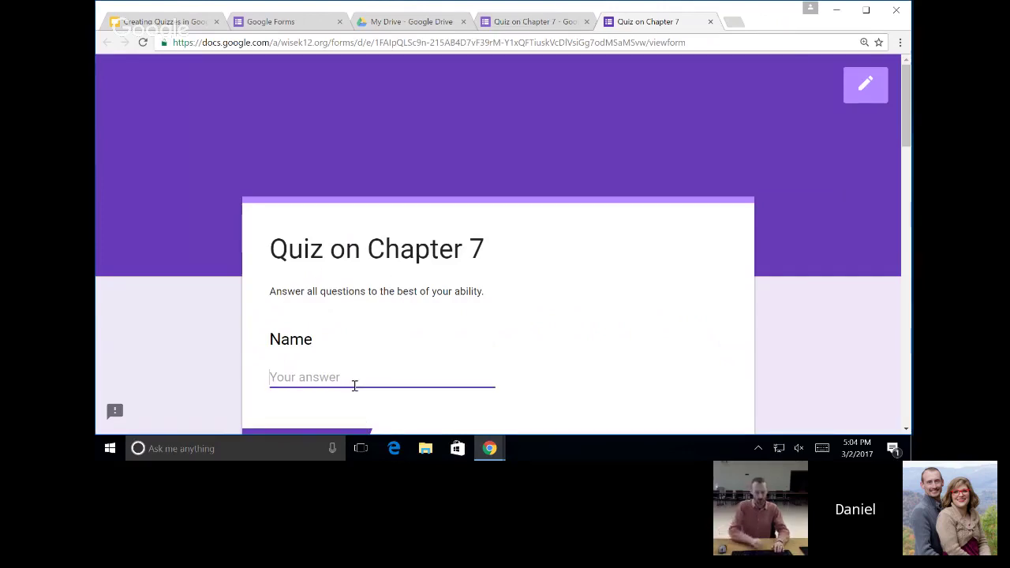
In preview, enter a respondent name, answer 3, 3, 8 and y=x, submit, and return to the editor.
text(Jesse)
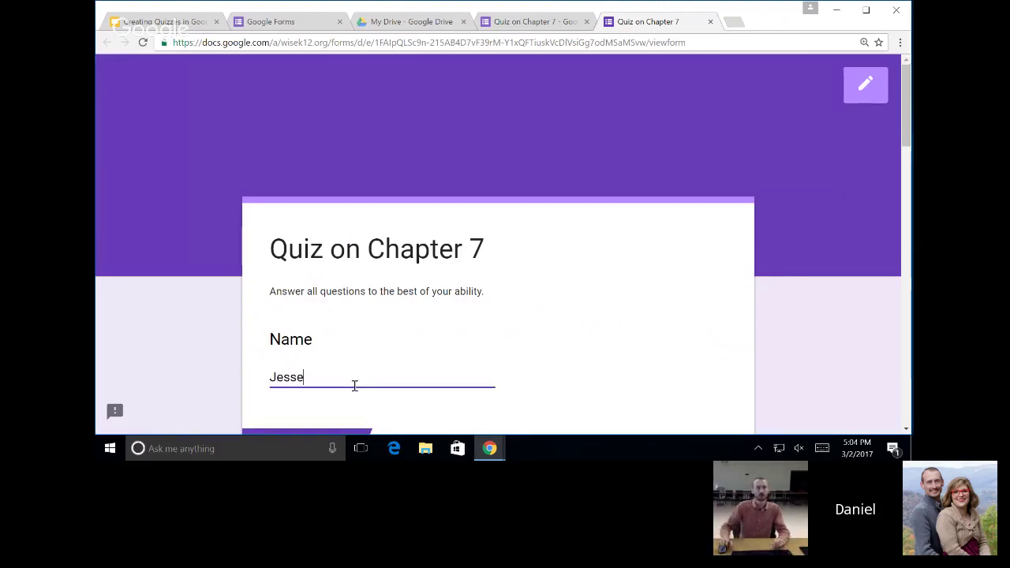
scroll(361, 381, down, 3)
click(277, 274)
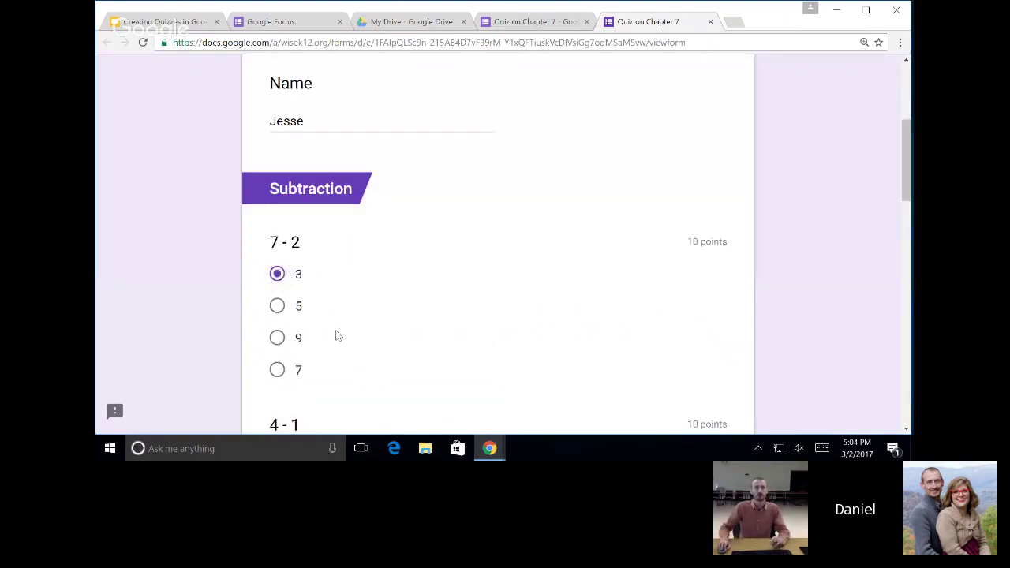
scroll(316, 315, down, 3)
click(277, 265)
scroll(277, 316, down, 2)
click(277, 315)
scroll(363, 351, down, 5)
click(275, 263)
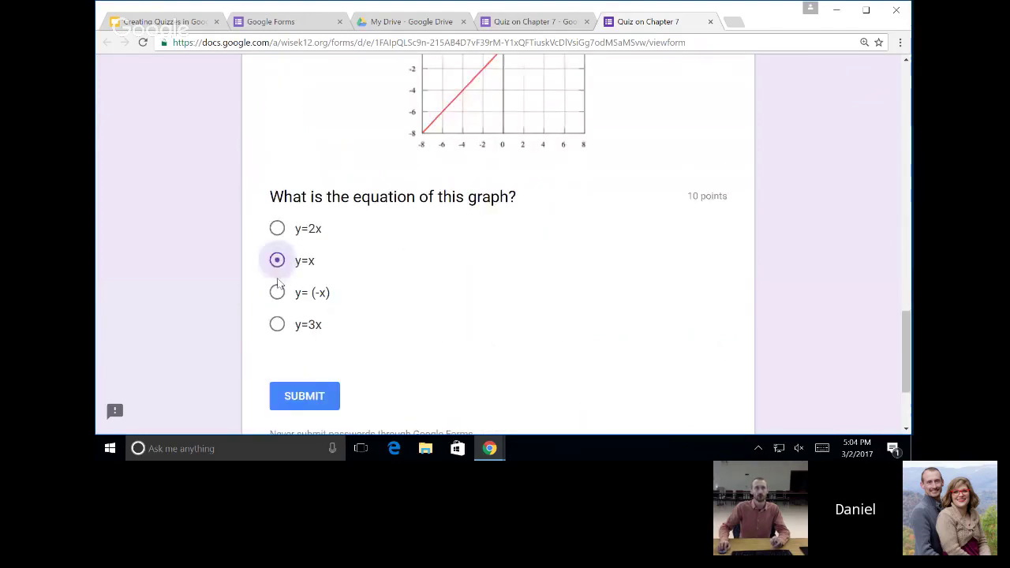
click(305, 395)
click(555, 24)
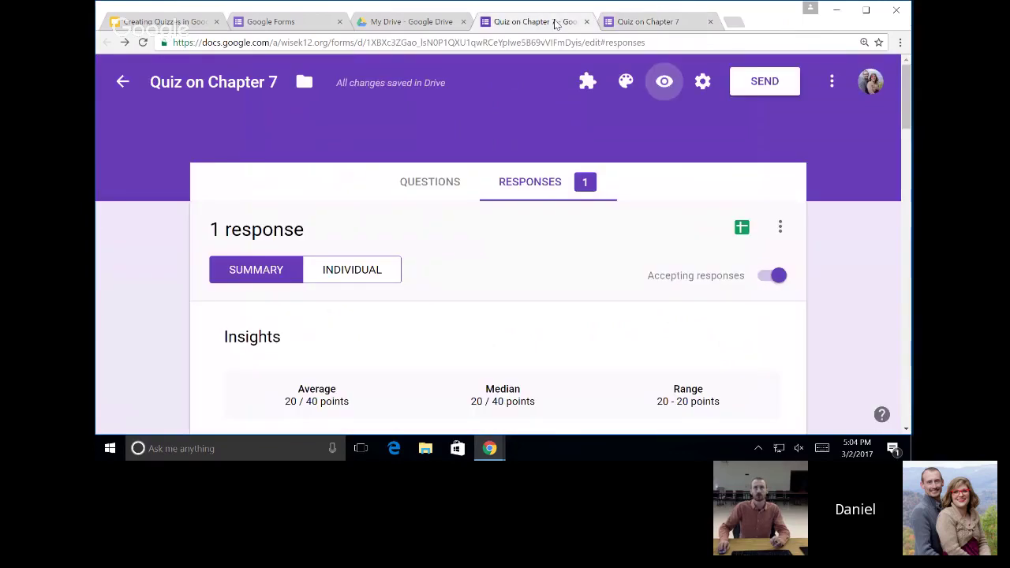
Review the updated 2-response summary, then switch to the Individual response view.
scroll(457, 271, down, 3)
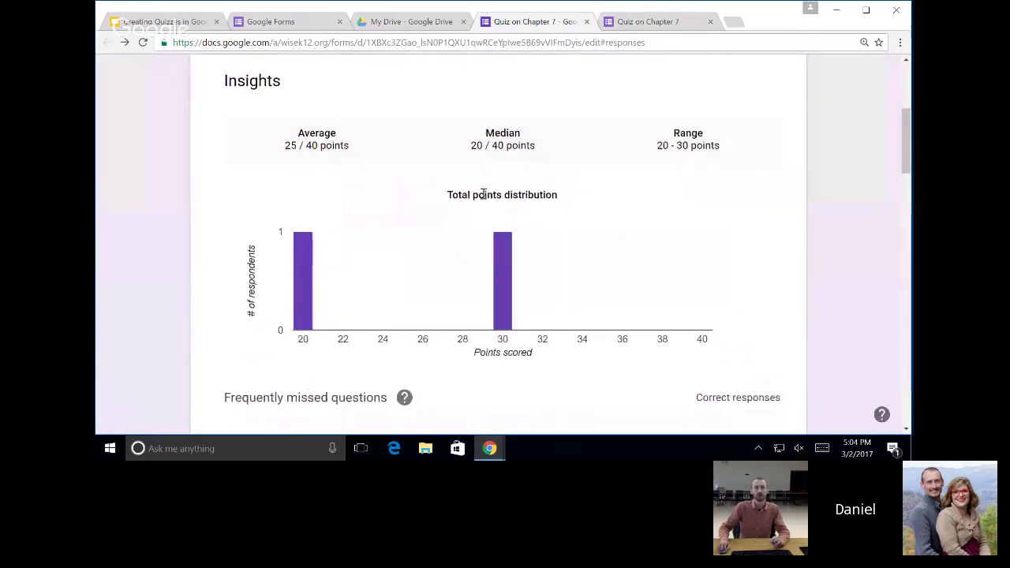
scroll(501, 210, down, 3)
scroll(480, 221, down, 3)
scroll(488, 215, up, 3)
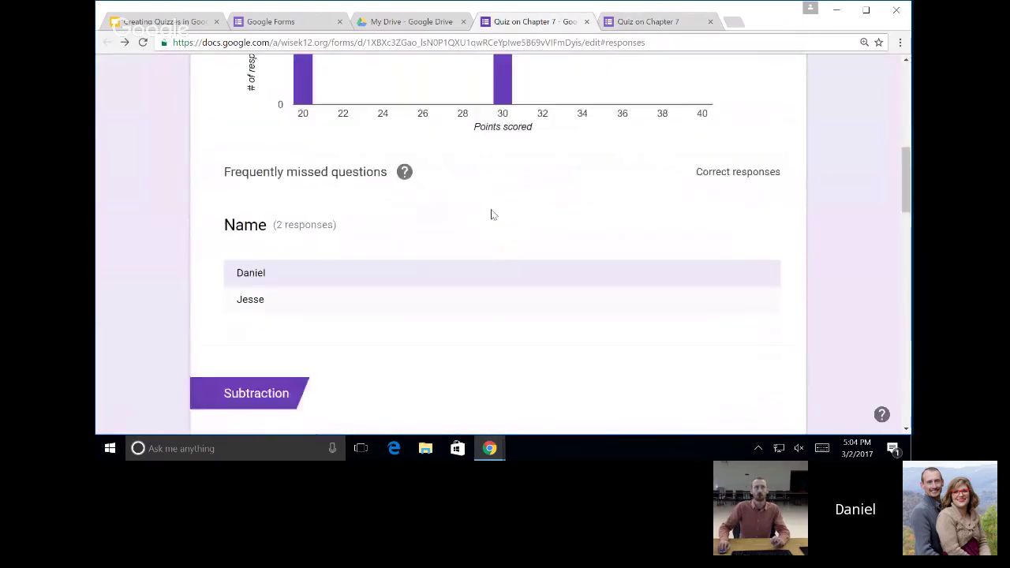
scroll(533, 243, up, 5)
scroll(598, 233, down, 3)
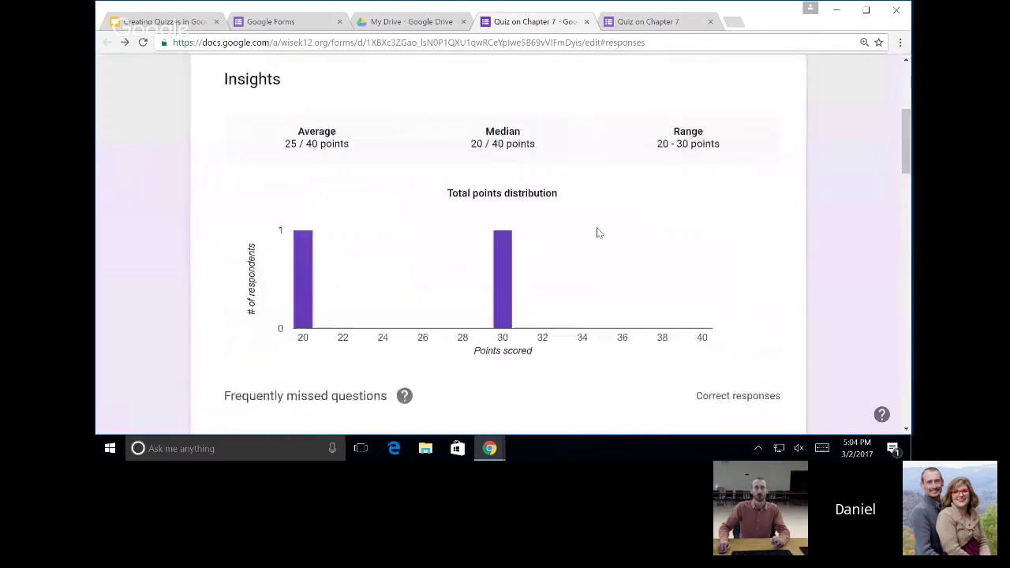
scroll(604, 230, up, 3)
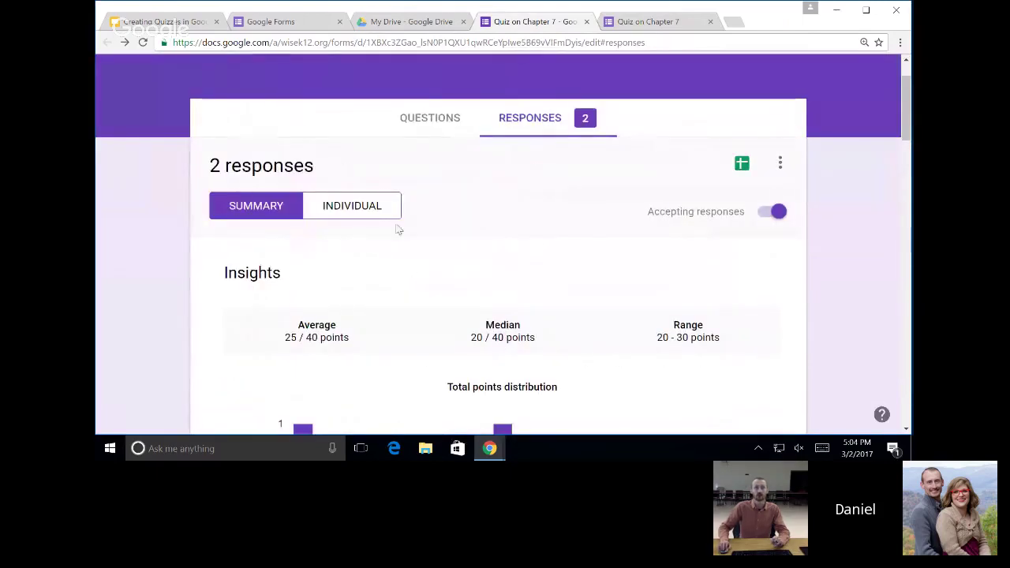
click(349, 215)
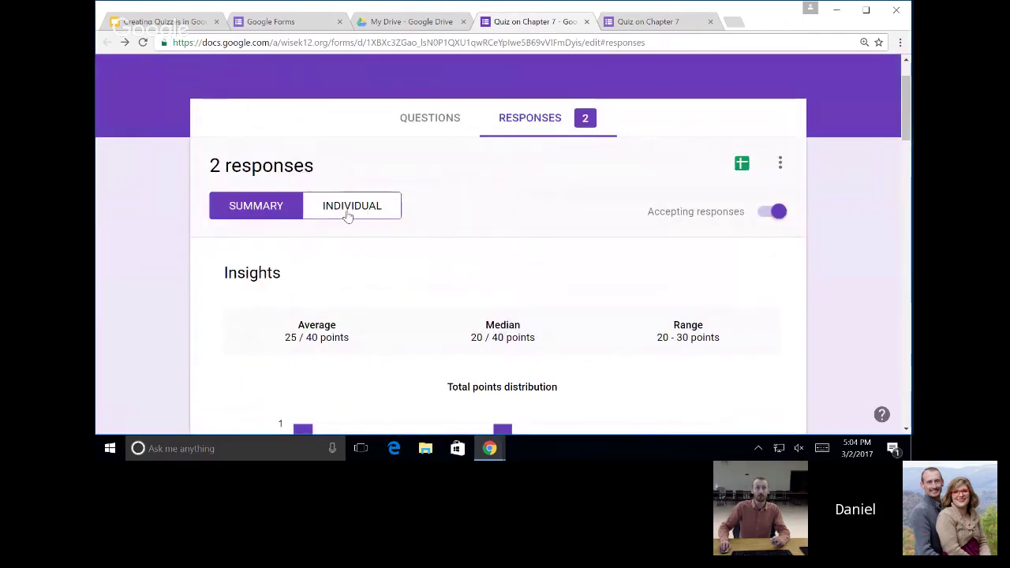
scroll(476, 245, down, 4)
scroll(479, 254, down, 10)
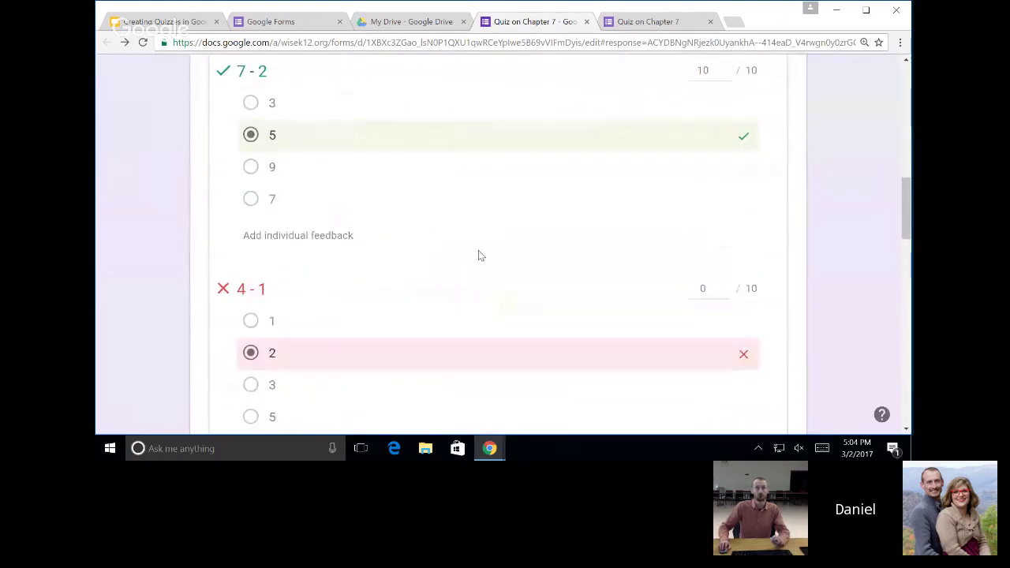
scroll(479, 258, down, 3)
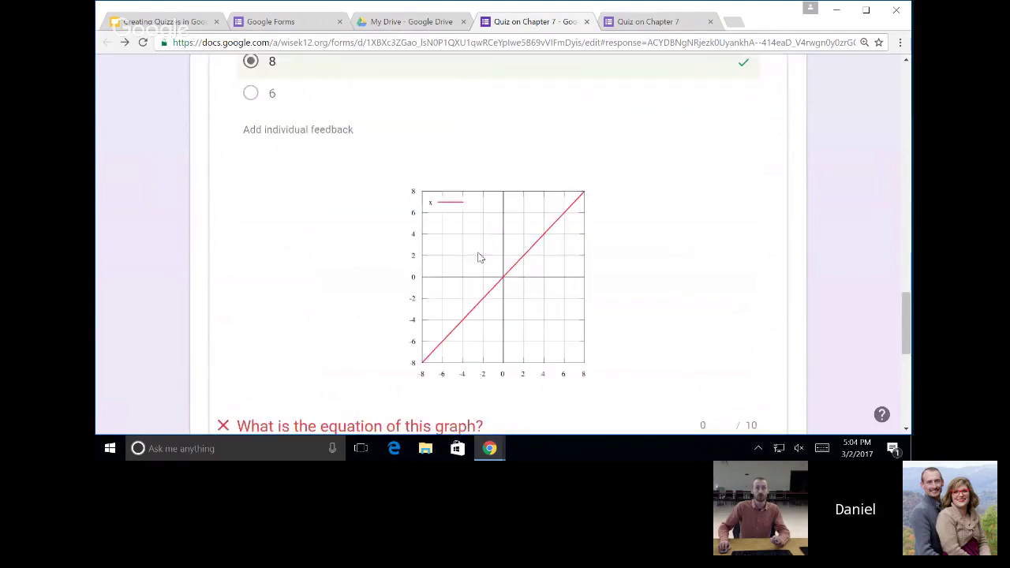
scroll(483, 251, up, 6)
scroll(486, 240, up, 10)
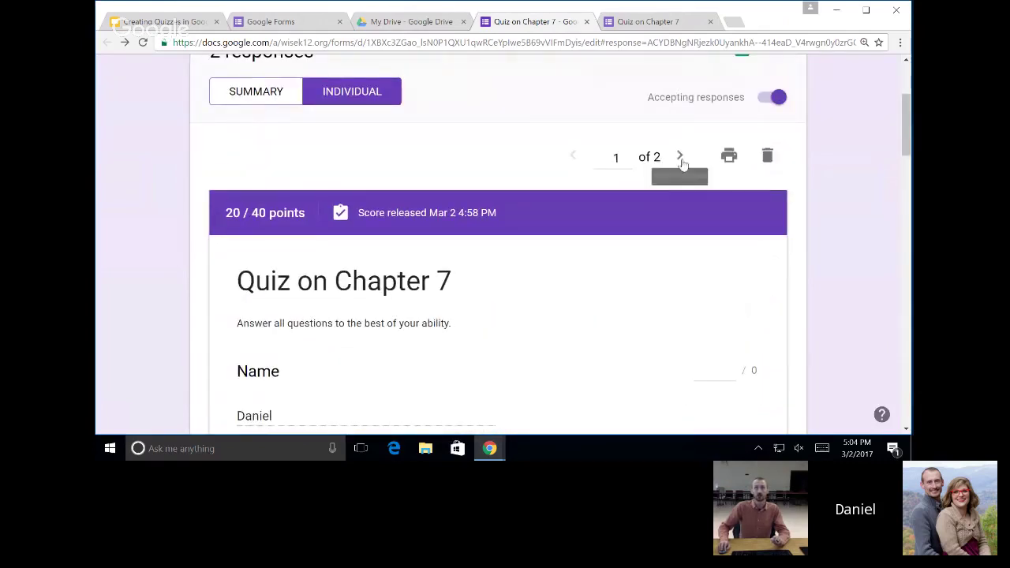
Move to response 2 of 2 and look over its 30 / 40 score.
click(680, 157)
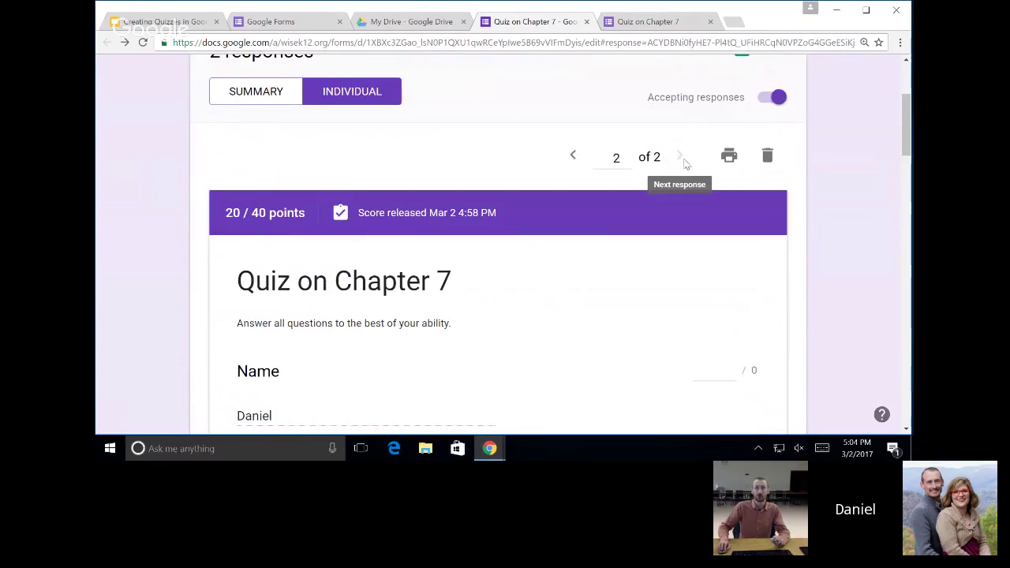
scroll(442, 276, down, 3)
scroll(345, 199, down, 10)
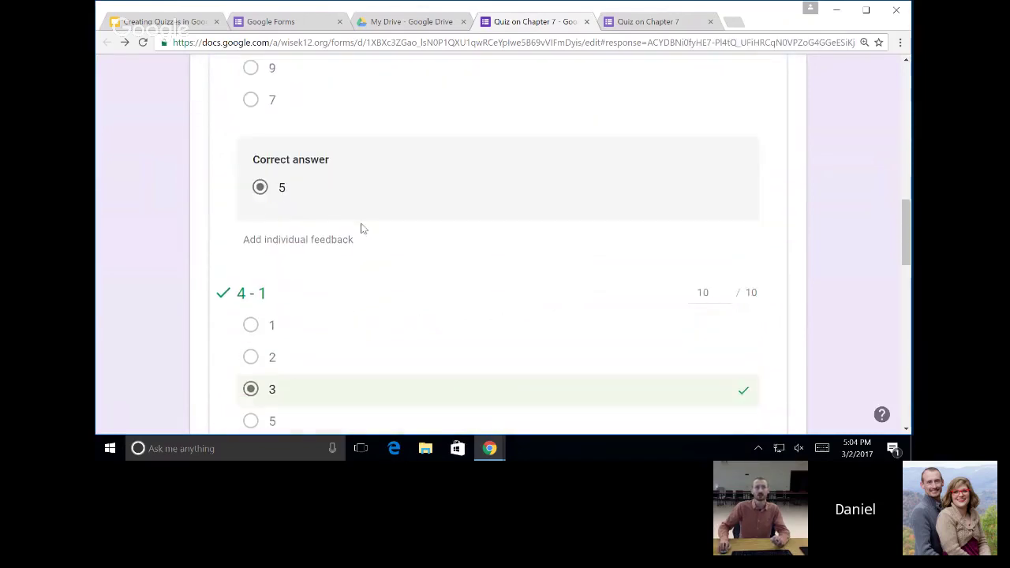
scroll(465, 259, up, 6)
scroll(464, 253, up, 15)
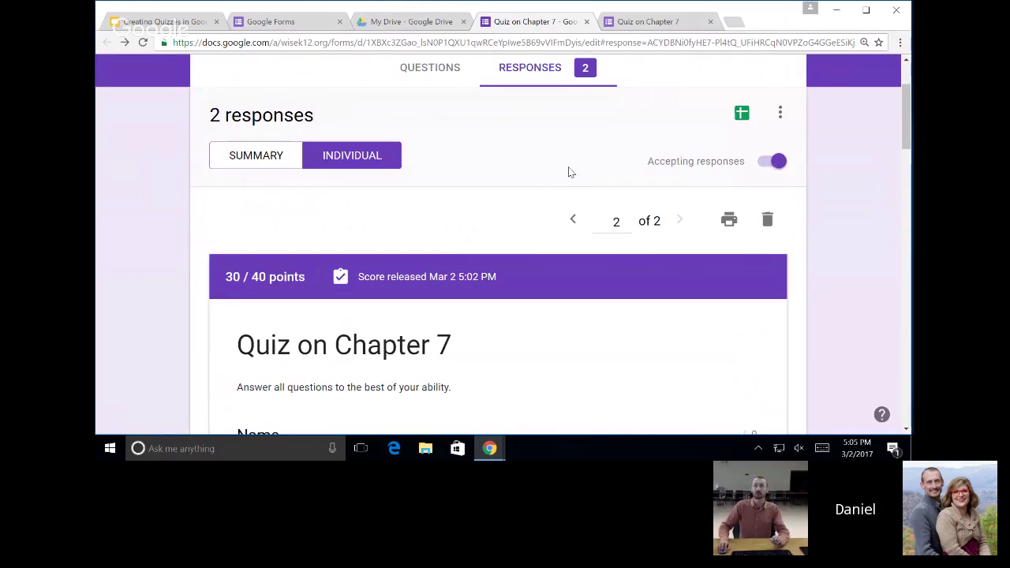
scroll(571, 172, up, 2)
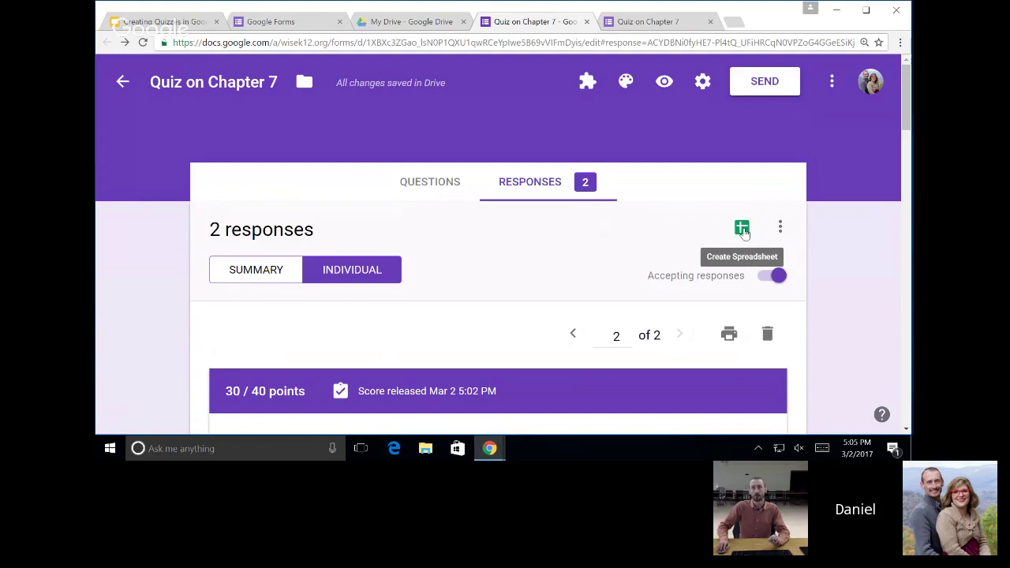
Create a new 'Quiz on Chapter 7 (Responses)' spreadsheet as the response destination.
click(743, 230)
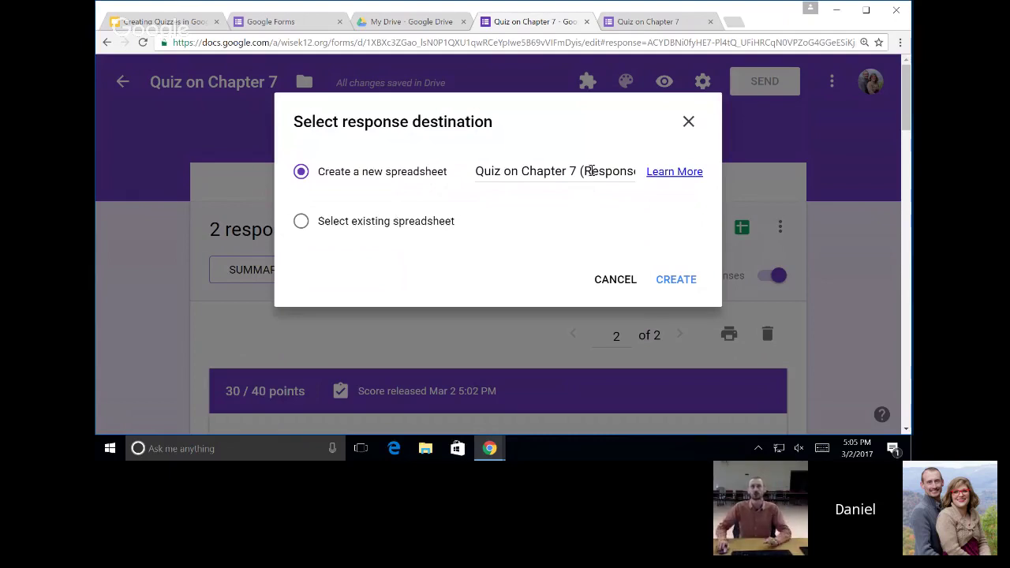
click(544, 172)
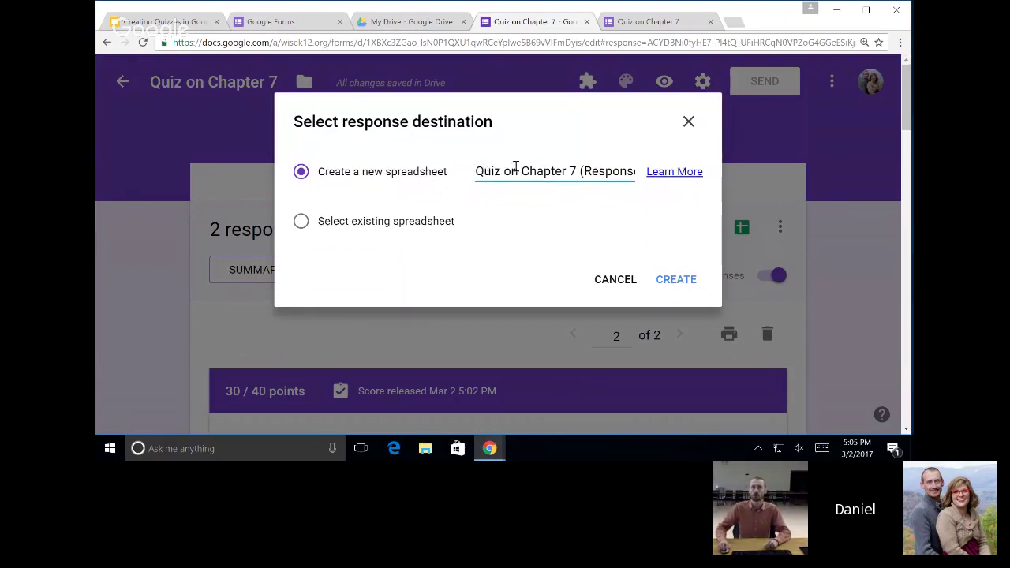
double_click(582, 172)
click(562, 182)
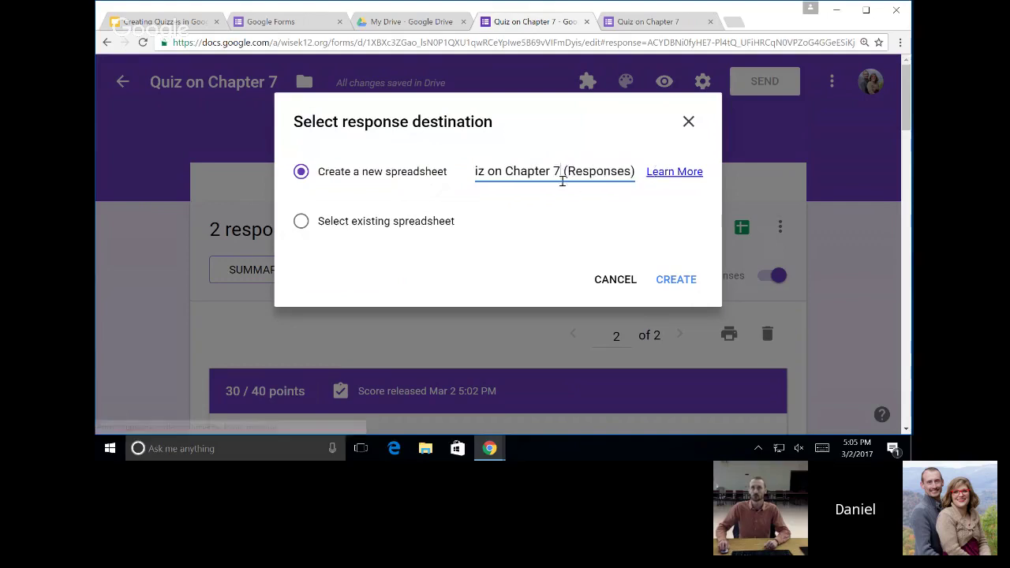
click(676, 281)
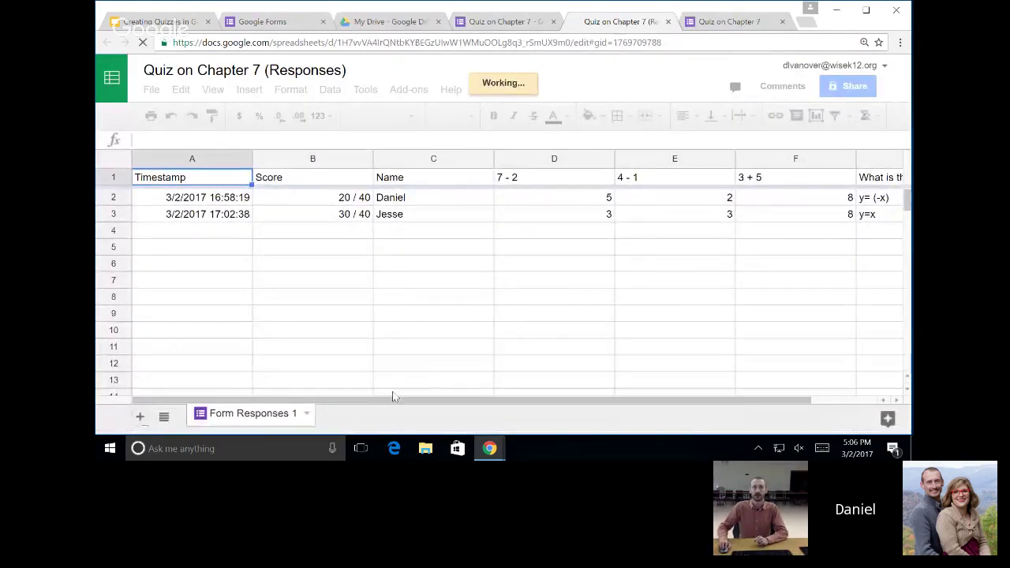
Inspect both responses' 7 - 2, 4 - 1 and equation answer cells, then close the spreadsheet.
drag(426, 401, 559, 395)
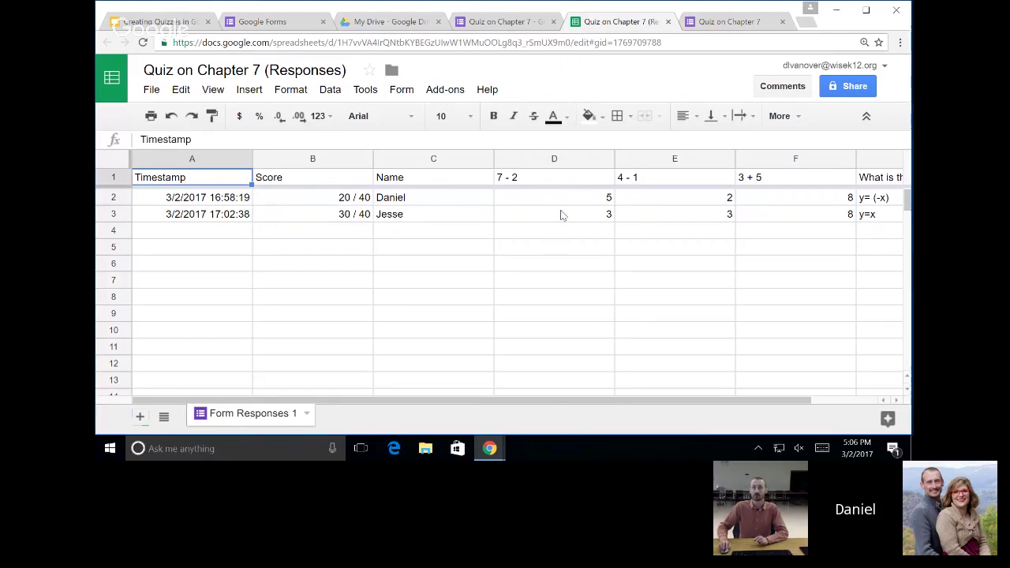
scroll(498, 395, right, 1)
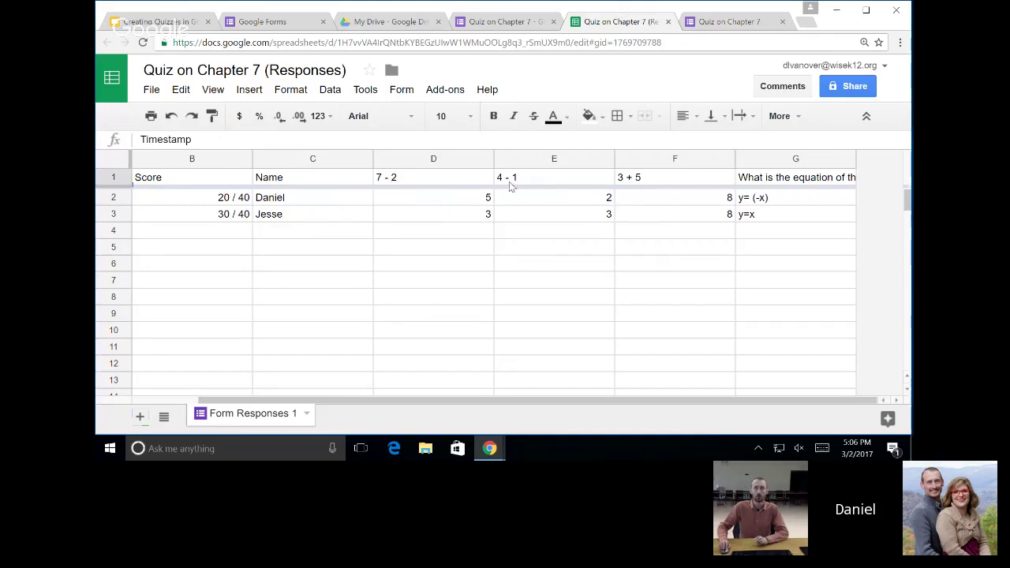
click(608, 199)
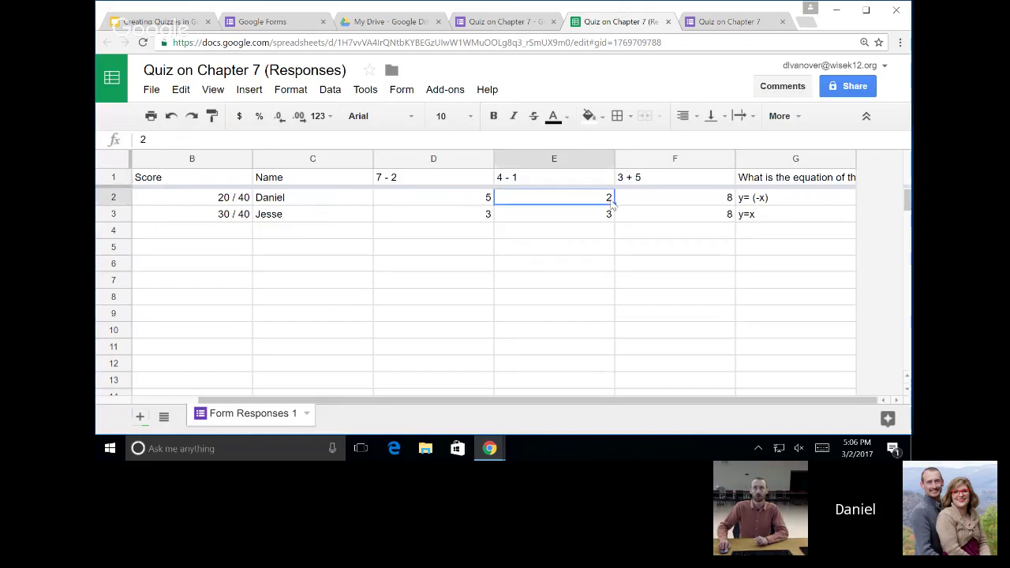
click(587, 219)
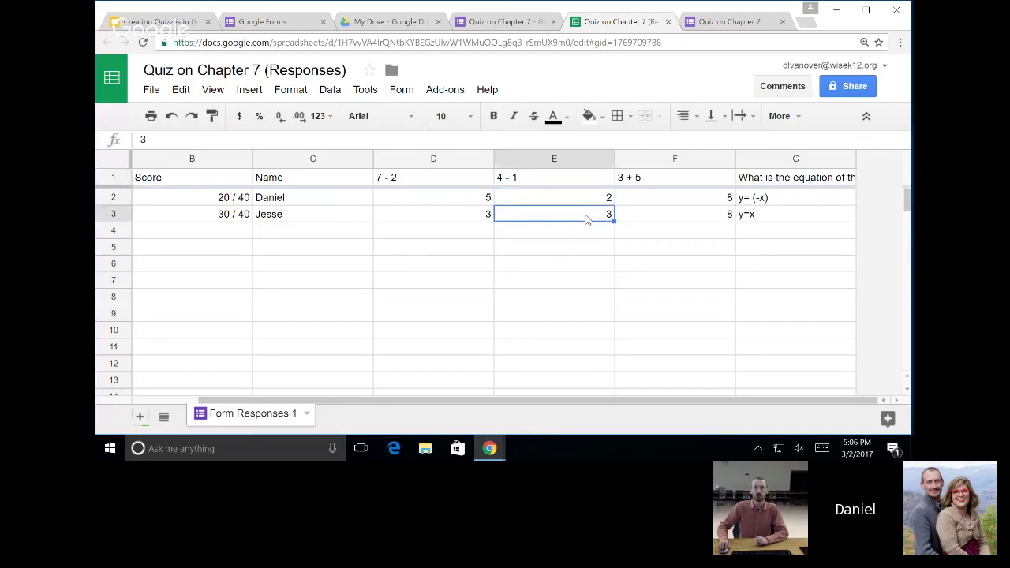
click(453, 215)
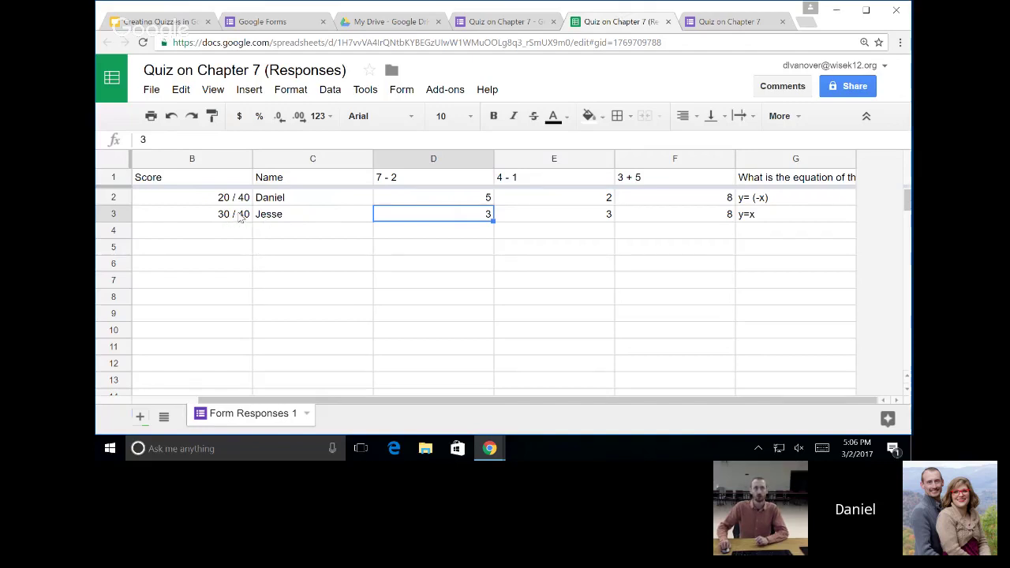
click(752, 200)
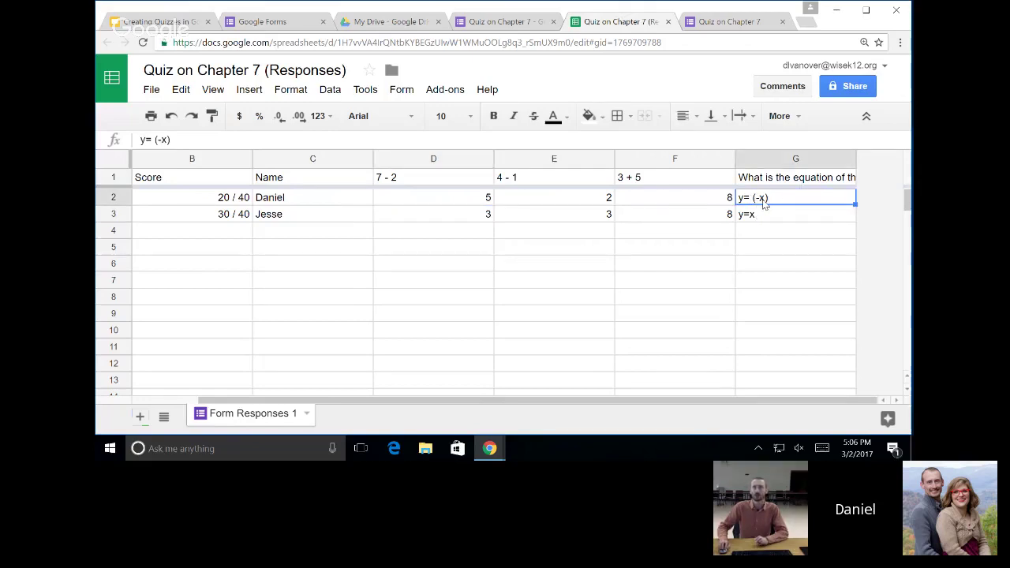
scroll(431, 412, left, 2)
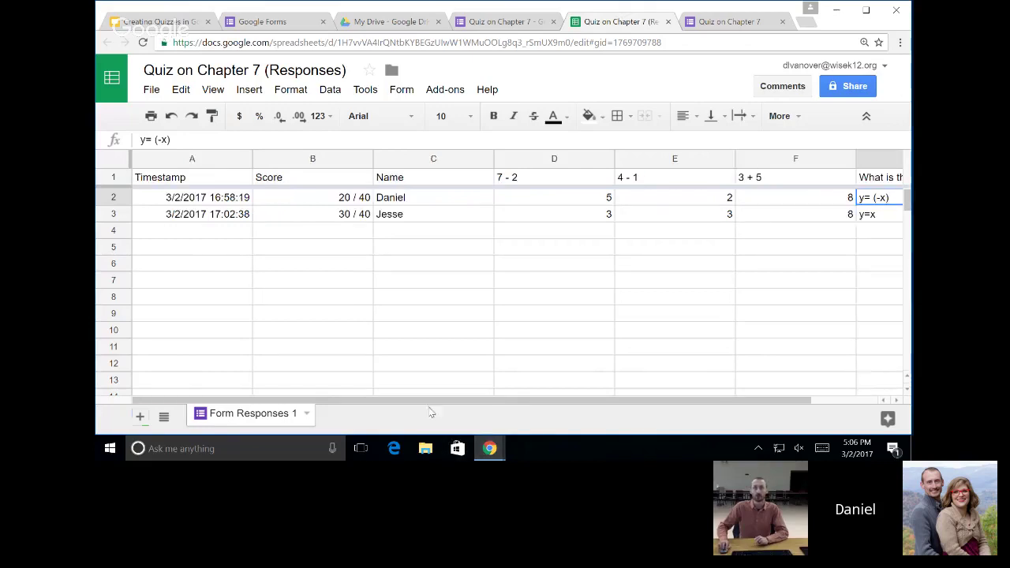
scroll(580, 411, right, 2)
drag(558, 412, 622, 401)
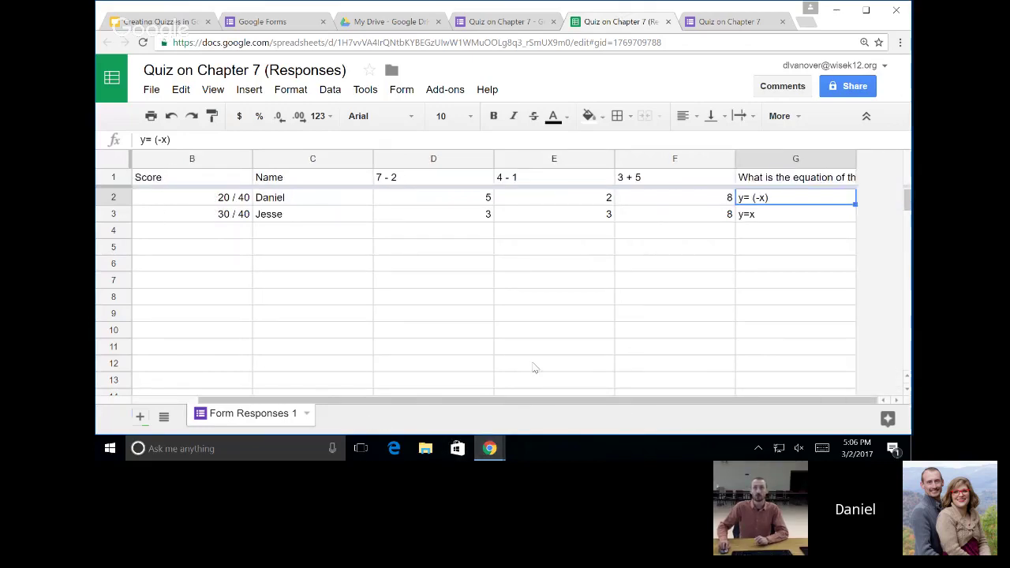
click(668, 22)
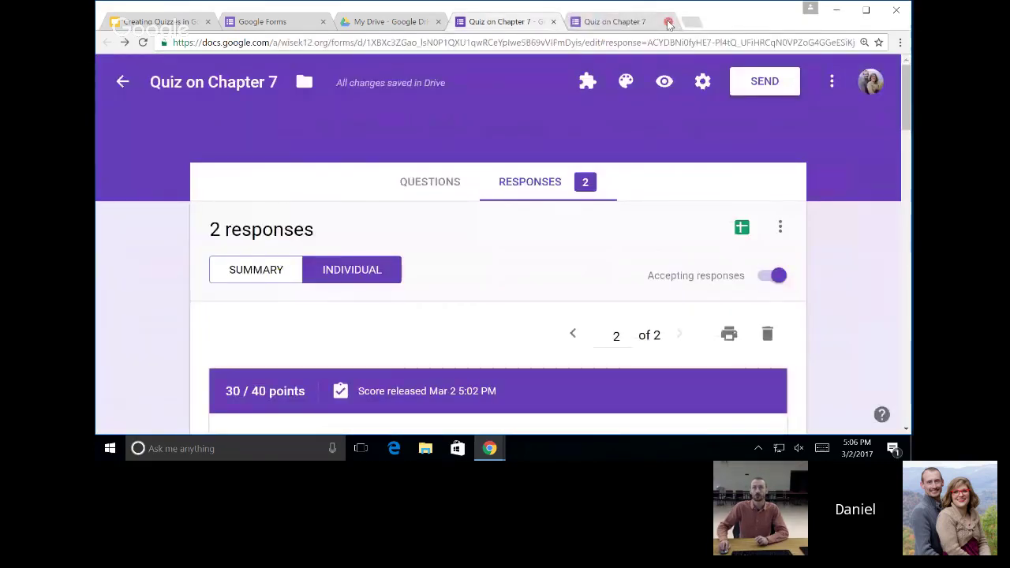
Leave the individual response and scroll through the Quiz on Chapter 7 questions.
scroll(568, 253, down, 4)
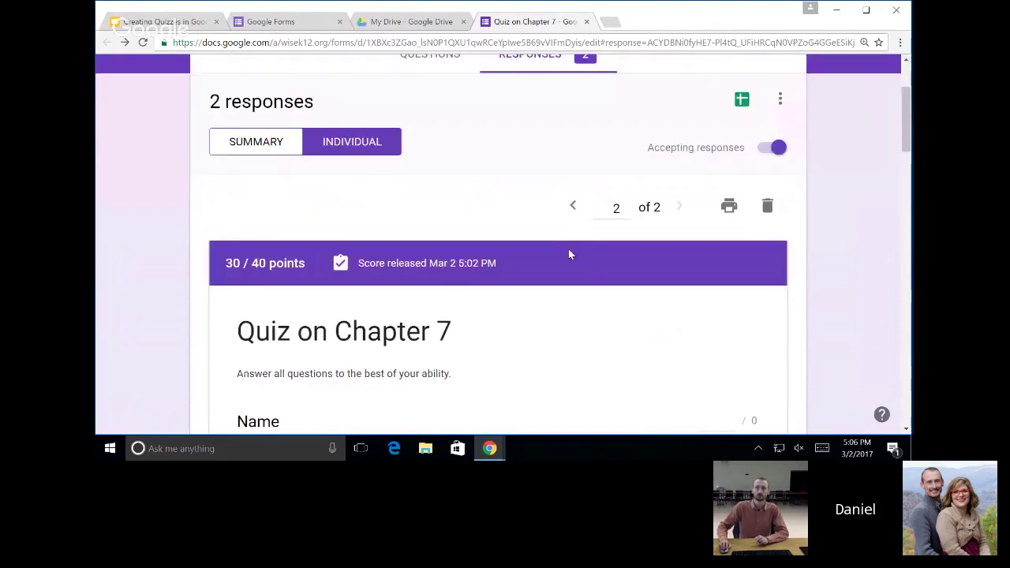
scroll(581, 249, down, 8)
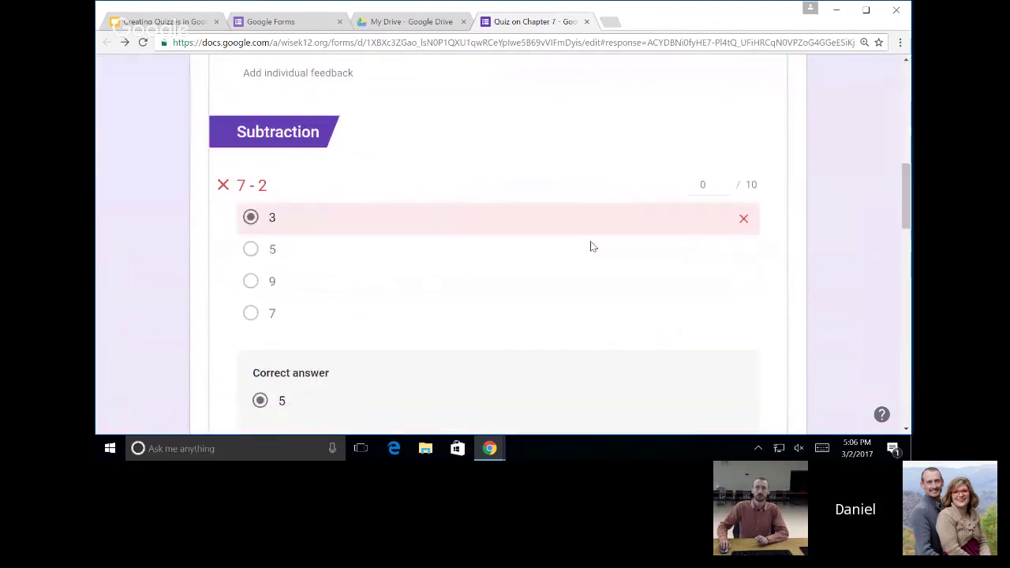
scroll(603, 245, up, 12)
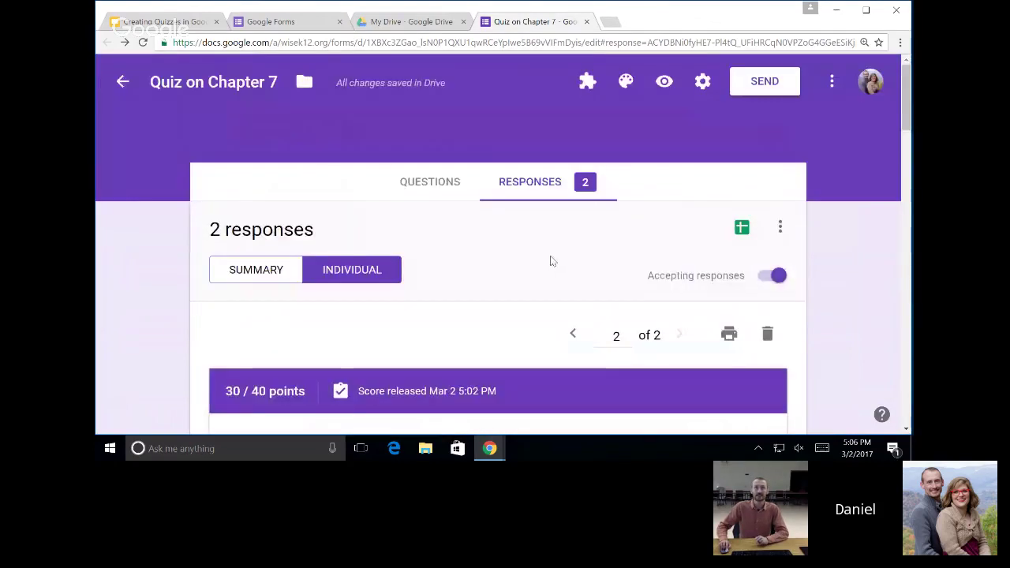
click(422, 184)
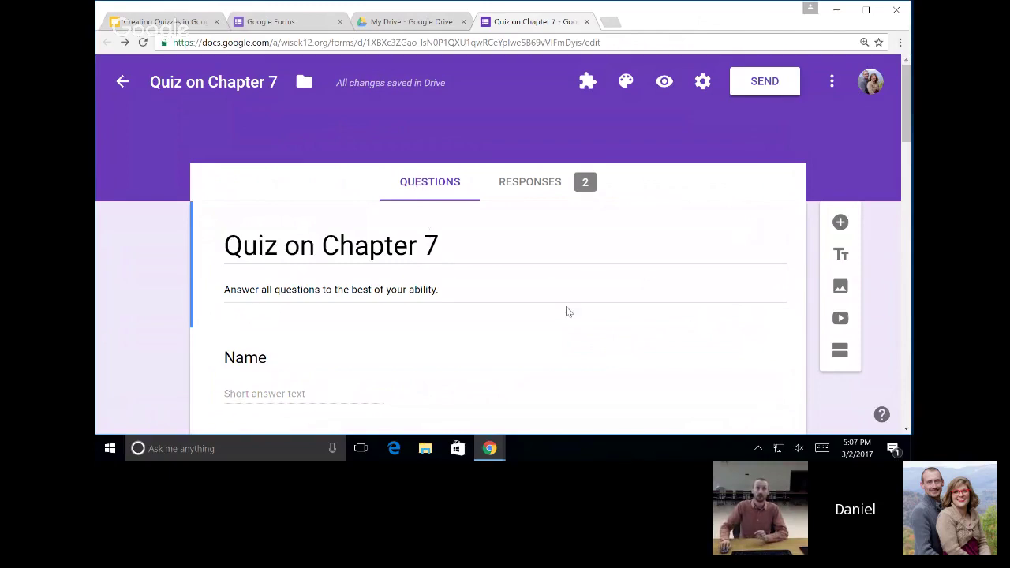
scroll(566, 311, down, 5)
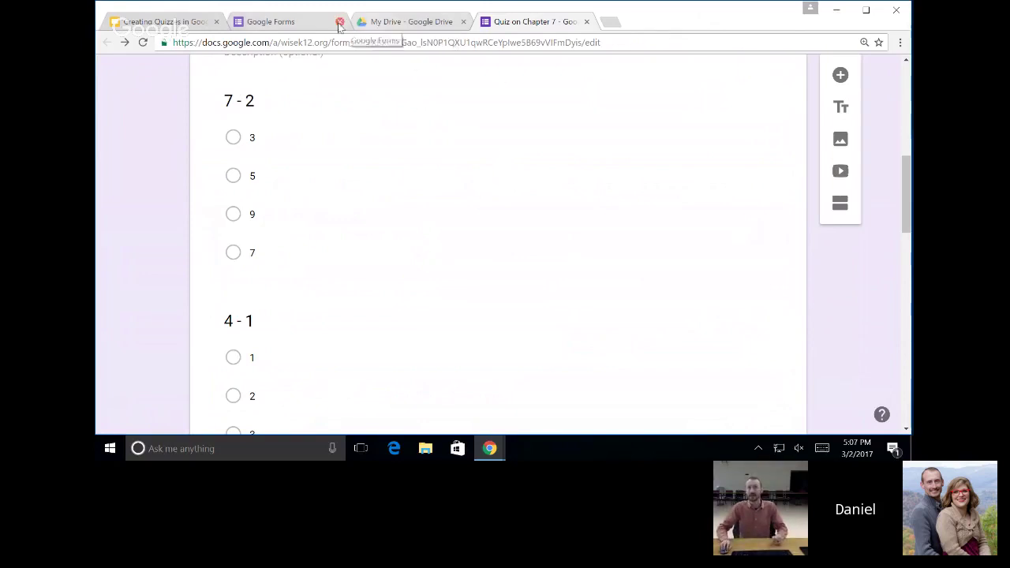
click(304, 26)
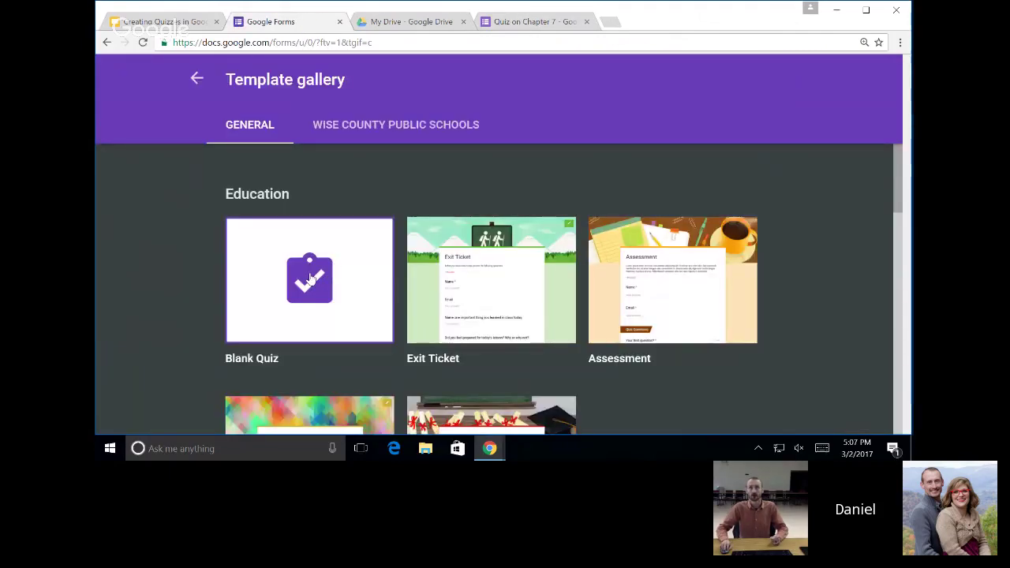
Create a new form from the Education gallery's Assessment template.
click(692, 291)
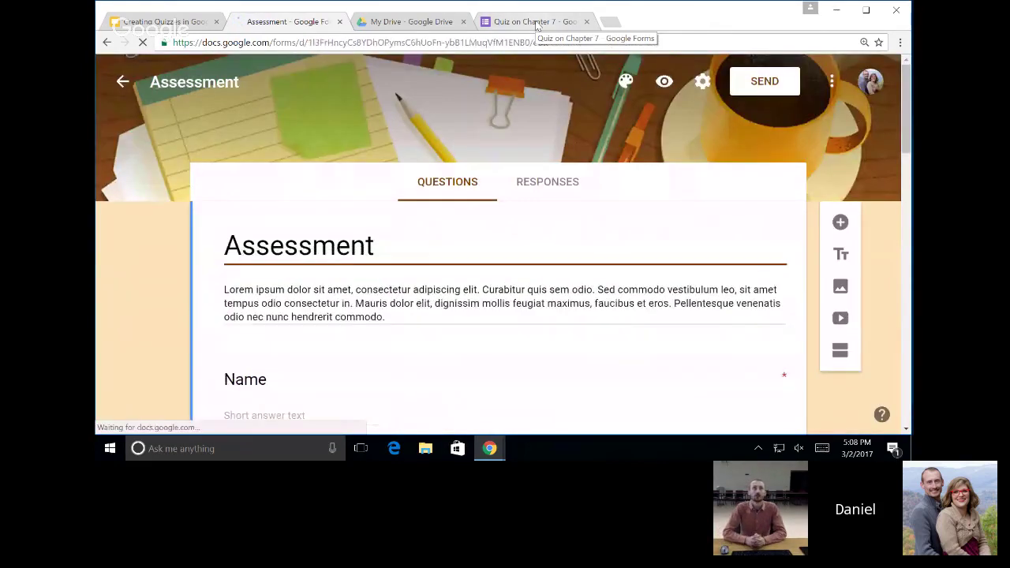
Delete the Assessment template's sample description text.
triple_click(389, 318)
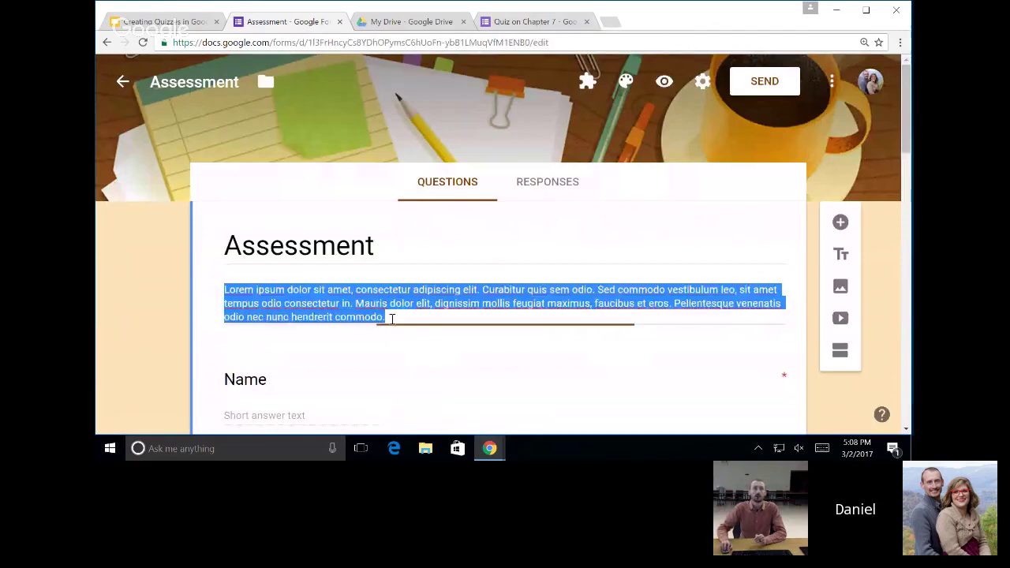
key(BackSpace)
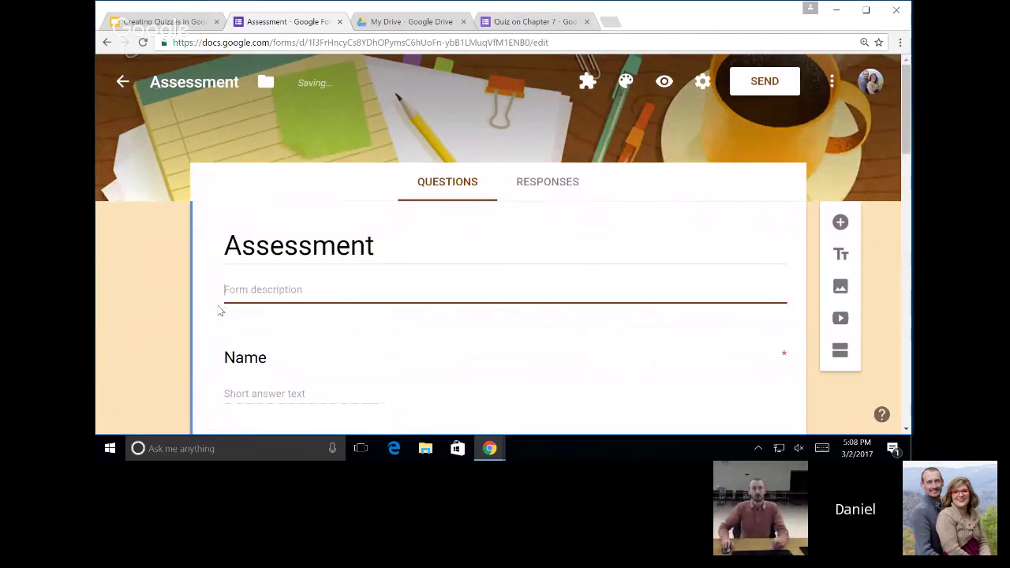
scroll(482, 335, down, 2)
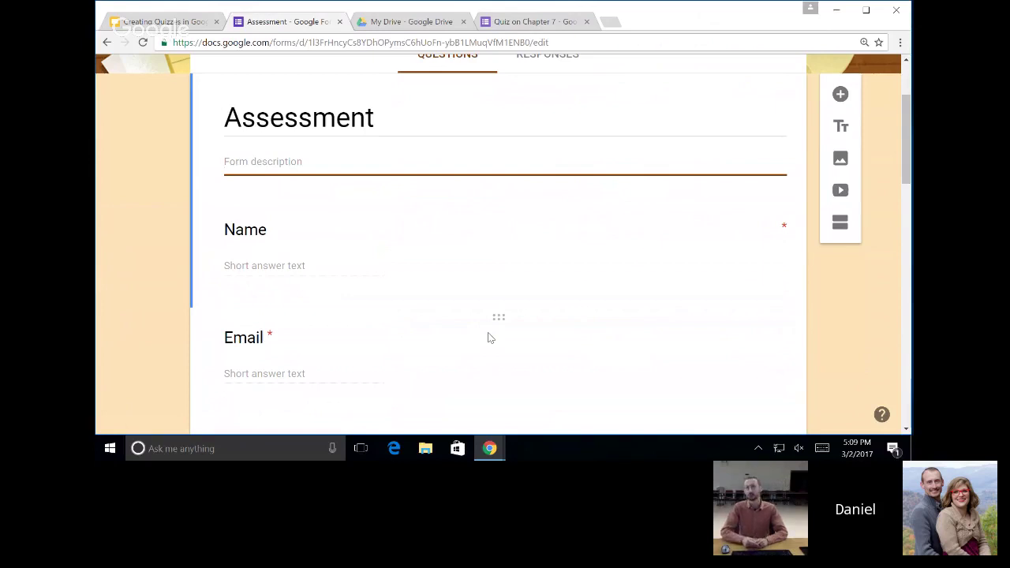
Retitle the 'Your first question?' card to 'Who was our first president?'.
scroll(487, 338, down, 1)
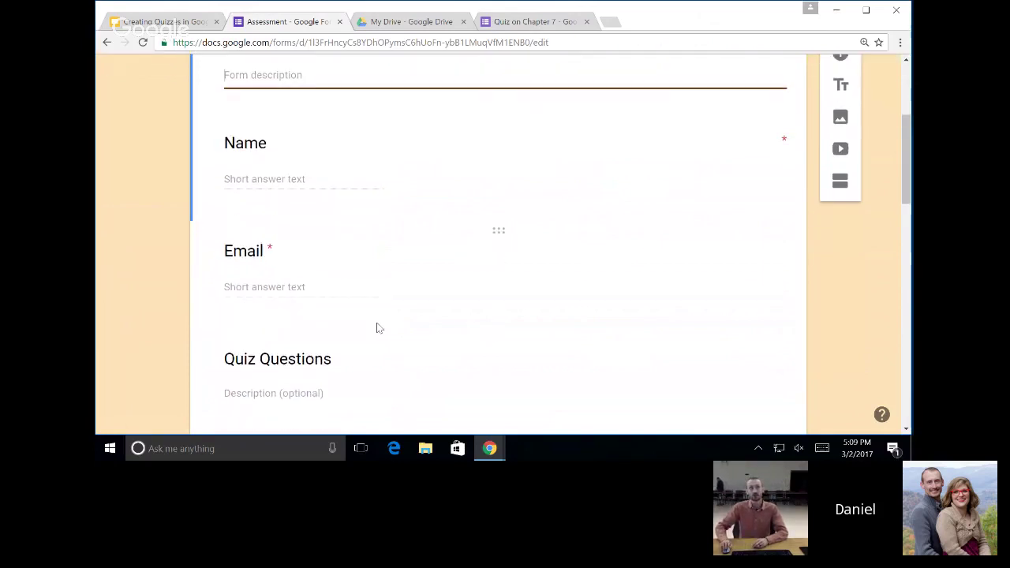
scroll(364, 307, down, 2)
scroll(349, 287, down, 1)
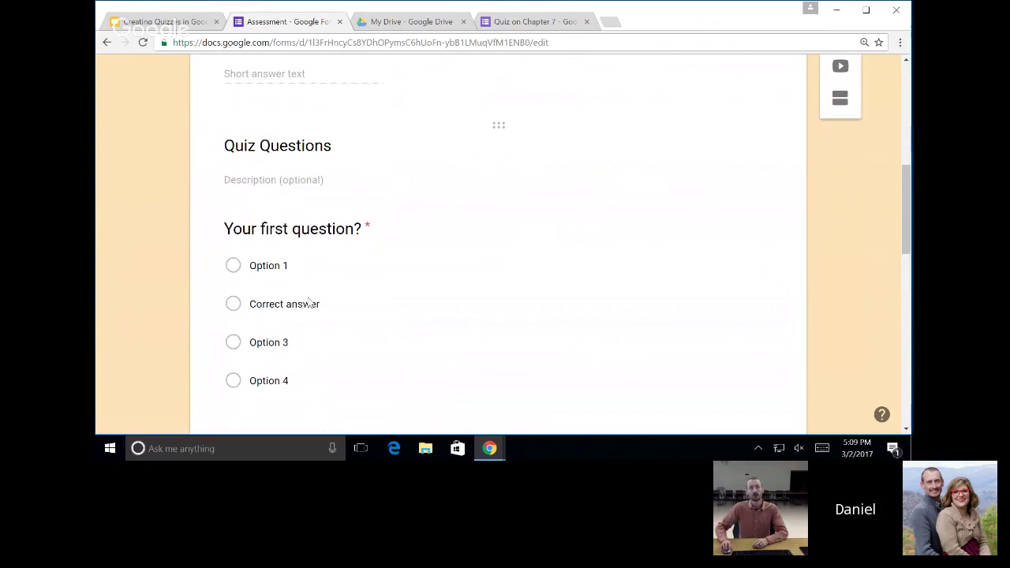
scroll(325, 171, down, 1)
click(330, 147)
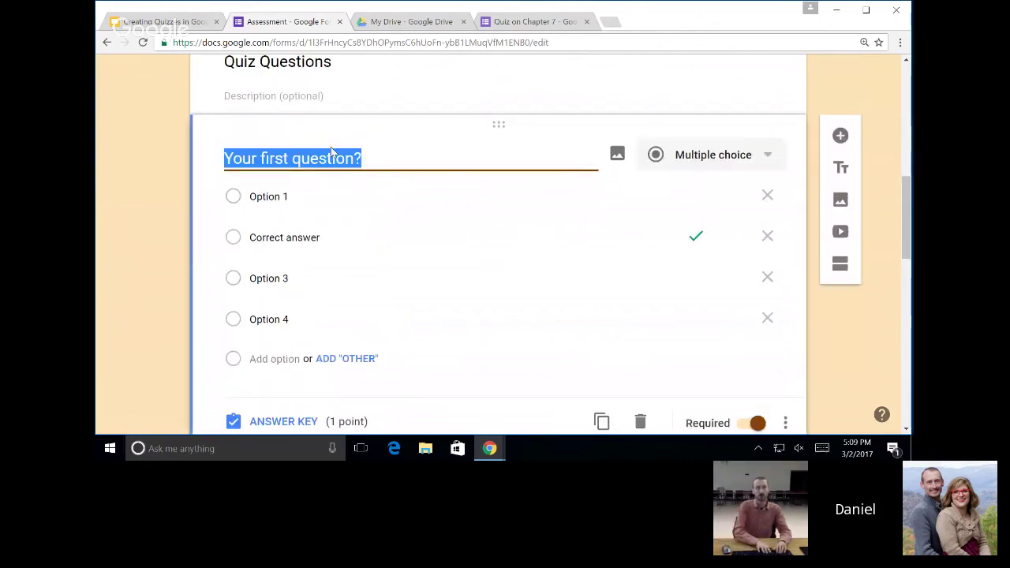
text(Wo)
key(BackSpace)
text(h)
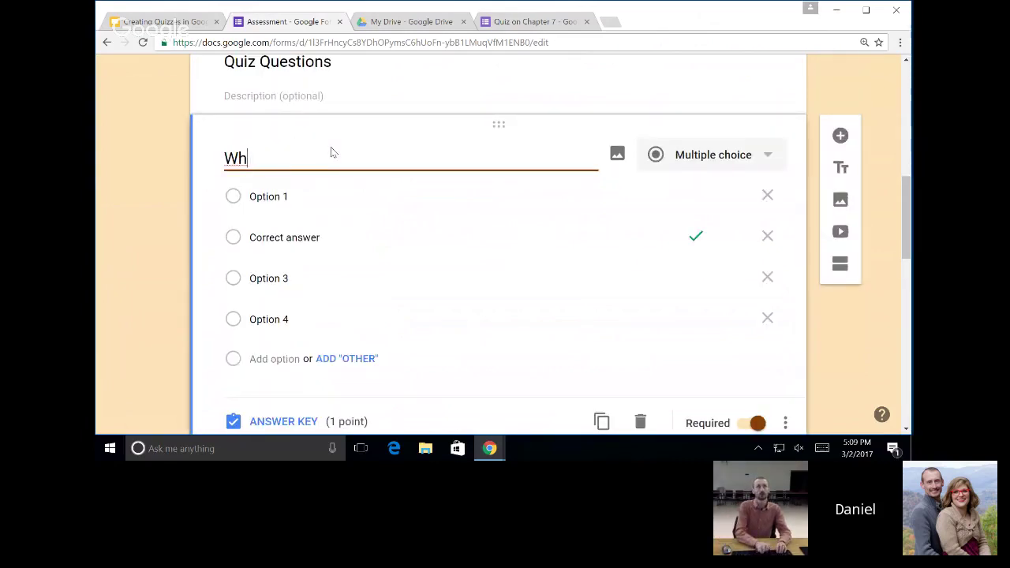
text(o was our first )
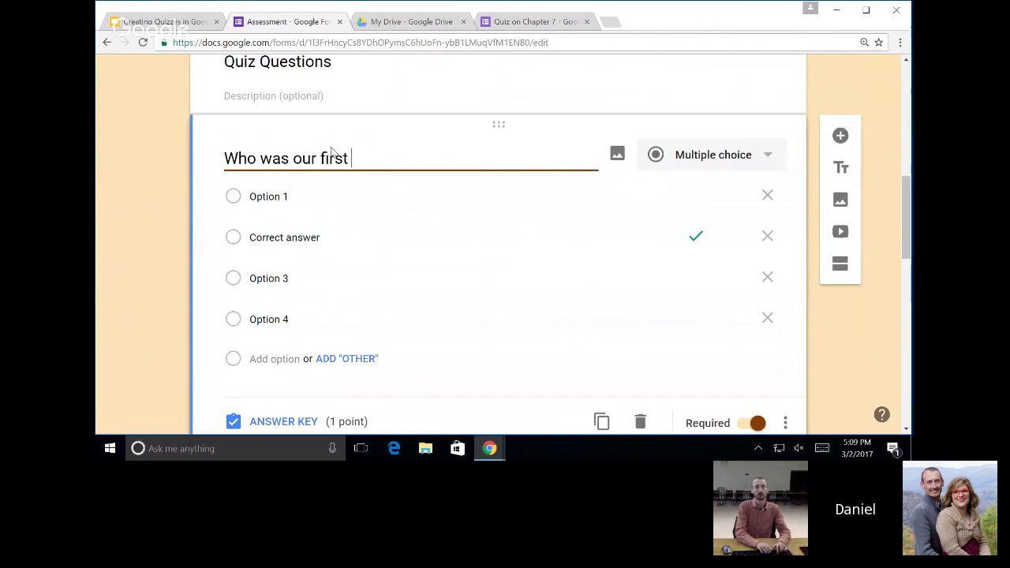
text(president)
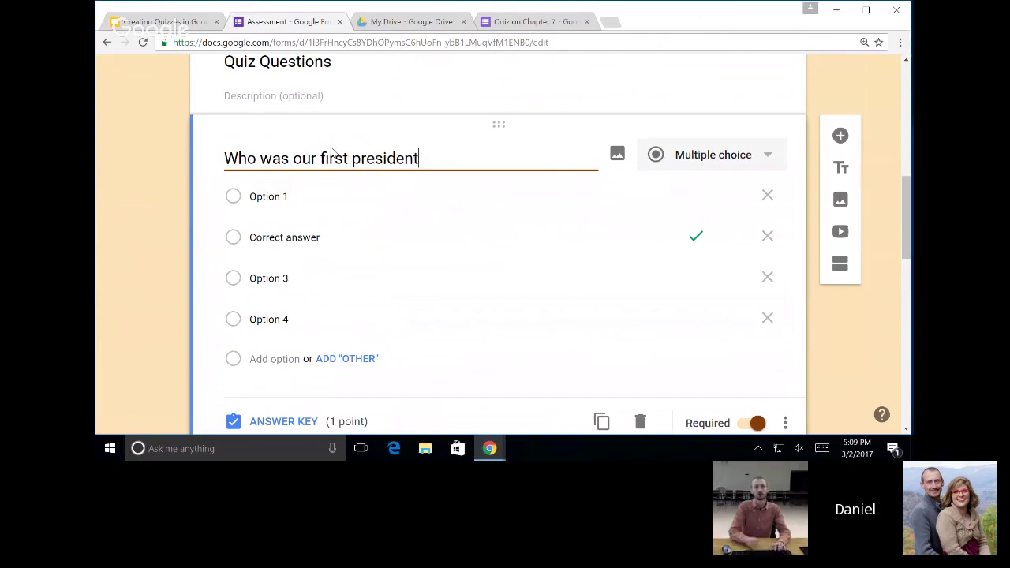
text(?)
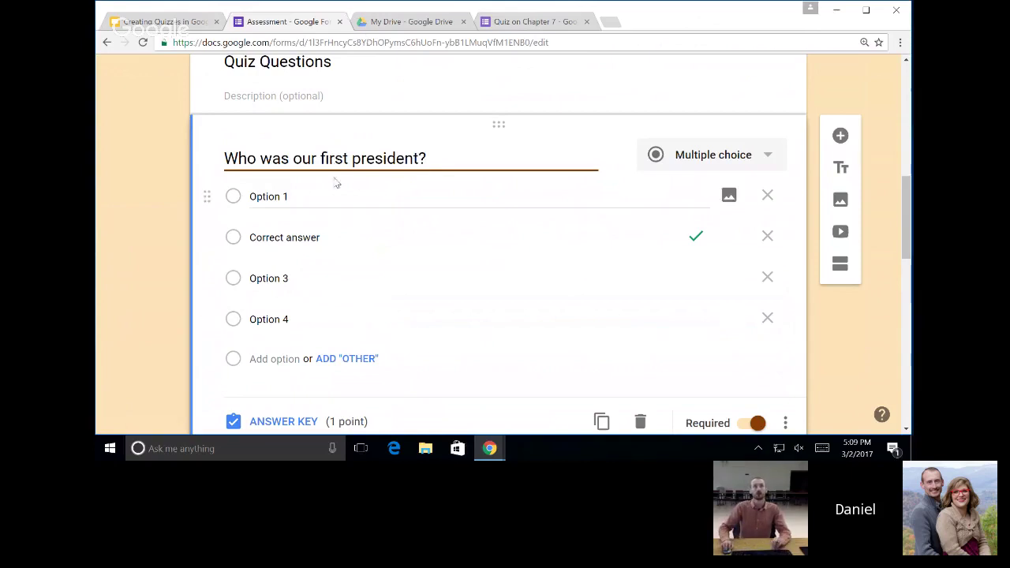
click(317, 198)
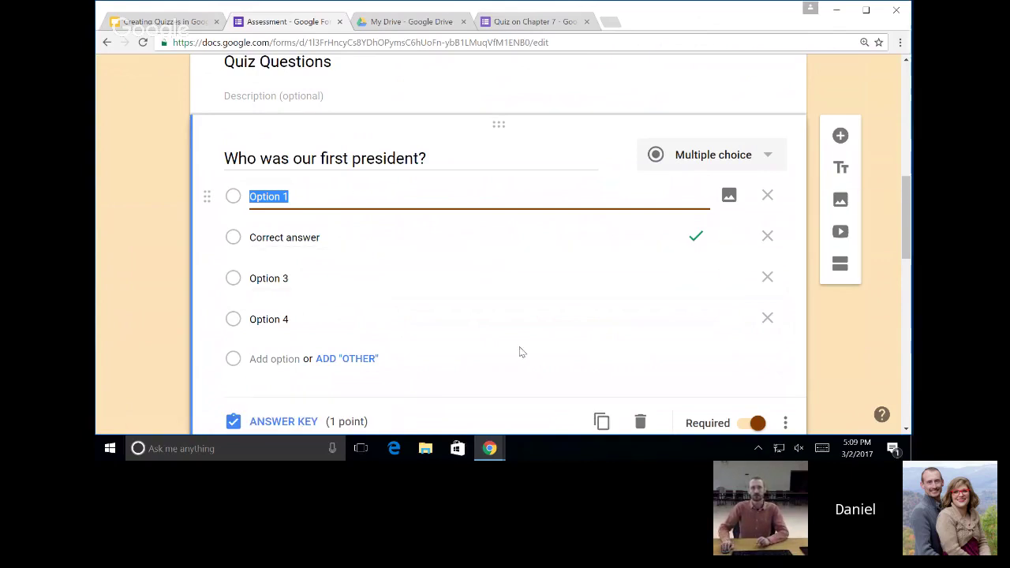
scroll(742, 259, up, 3)
scroll(744, 255, up, 3)
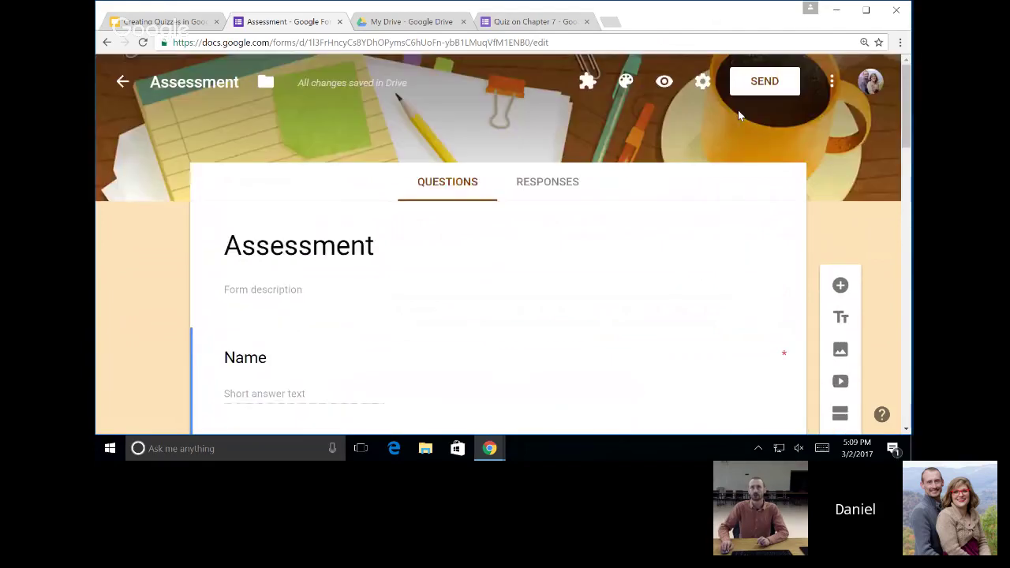
Turn off 'Make this a quiz' in the Assessment form's Quizzes settings and save.
click(703, 81)
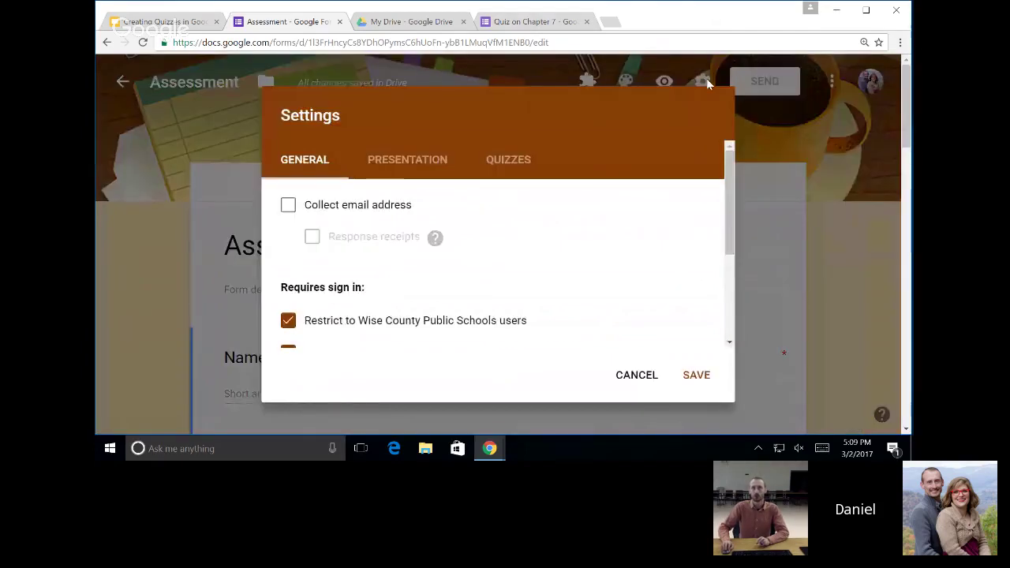
click(481, 166)
click(296, 211)
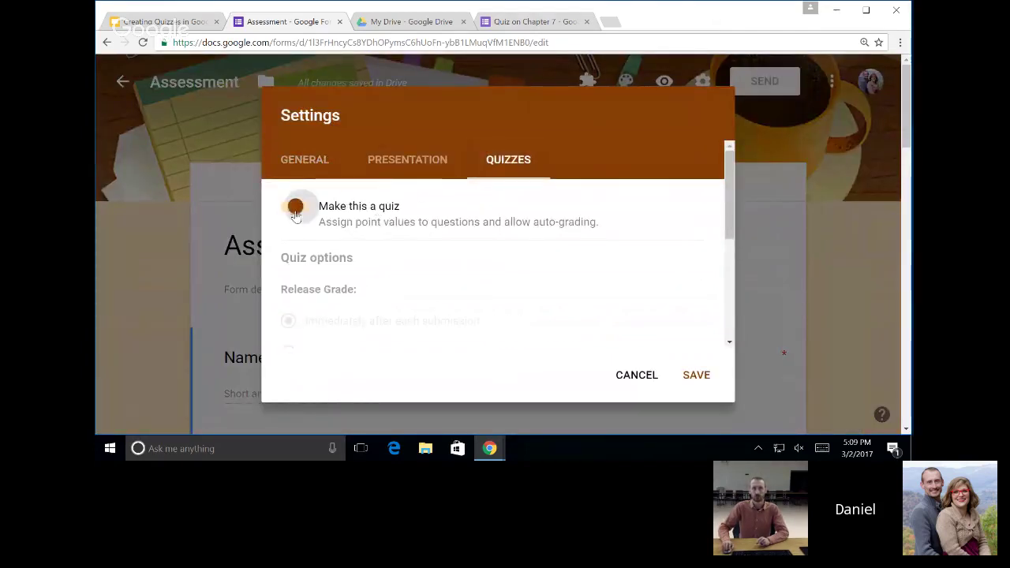
click(696, 376)
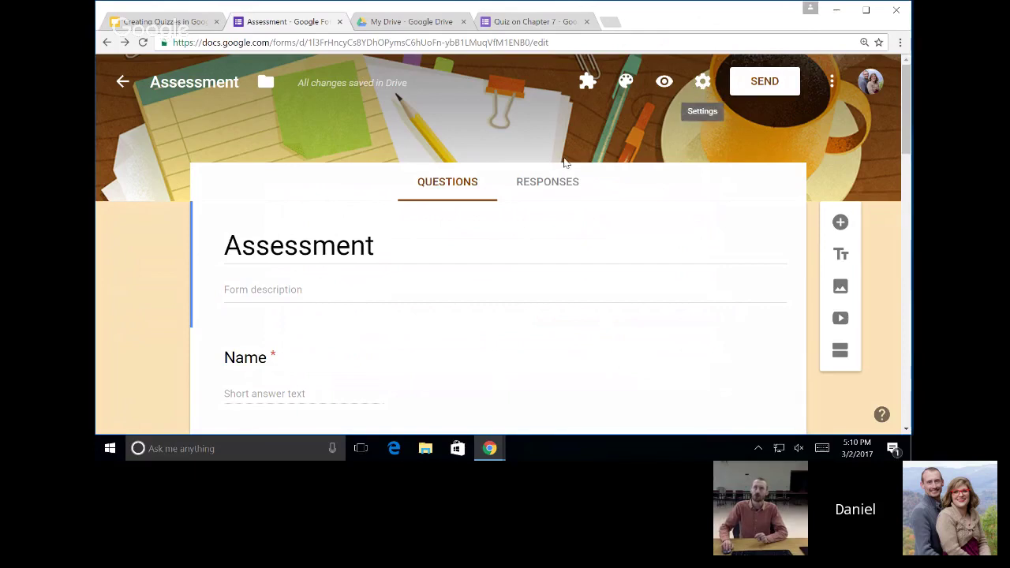
Fill the first-president choices with John Adams, George Washington, Abe Lincoln and Barack Obama.
scroll(562, 172, down, 1)
scroll(563, 174, down, 5)
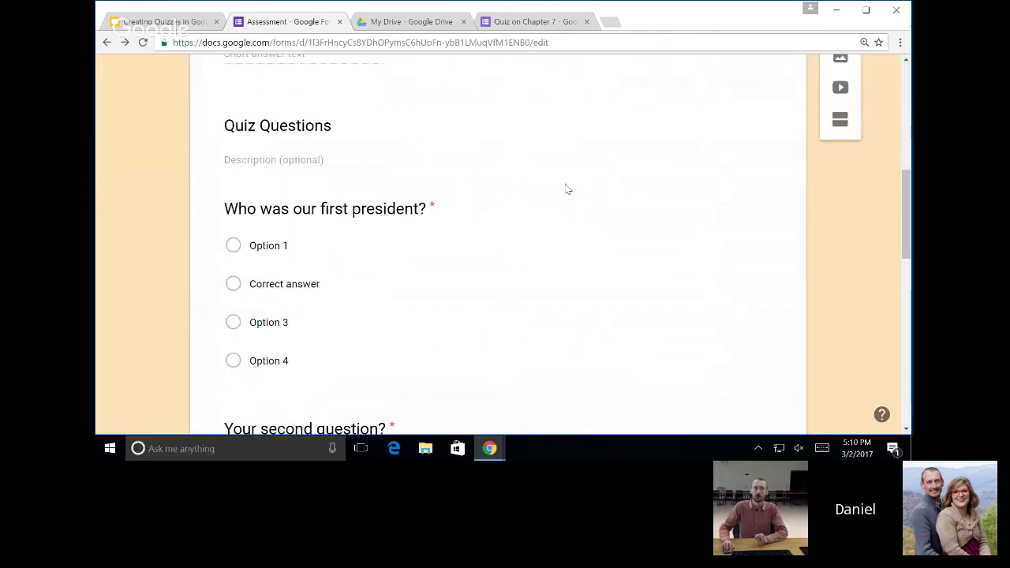
click(330, 247)
text(John Adams)
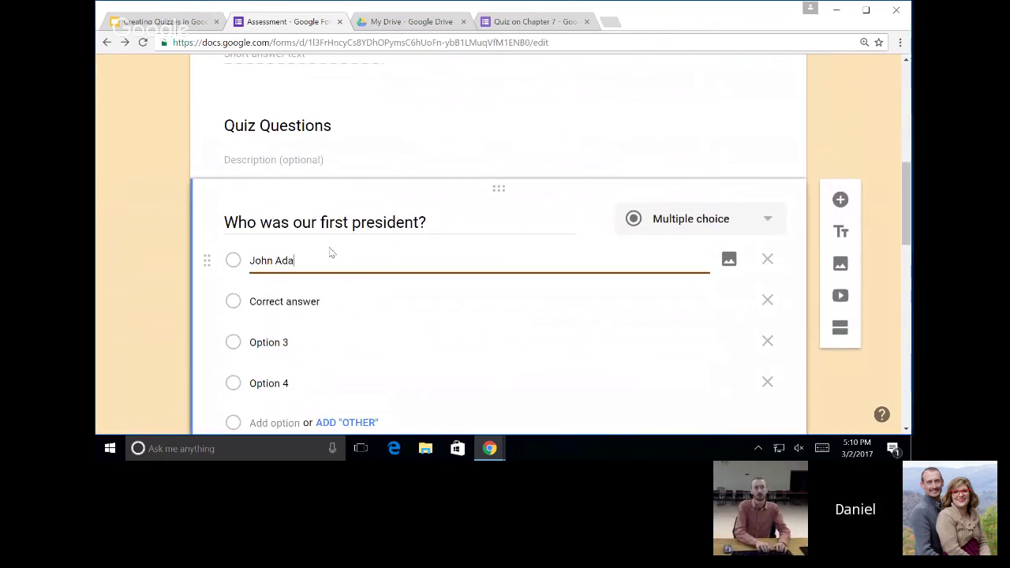
click(326, 301)
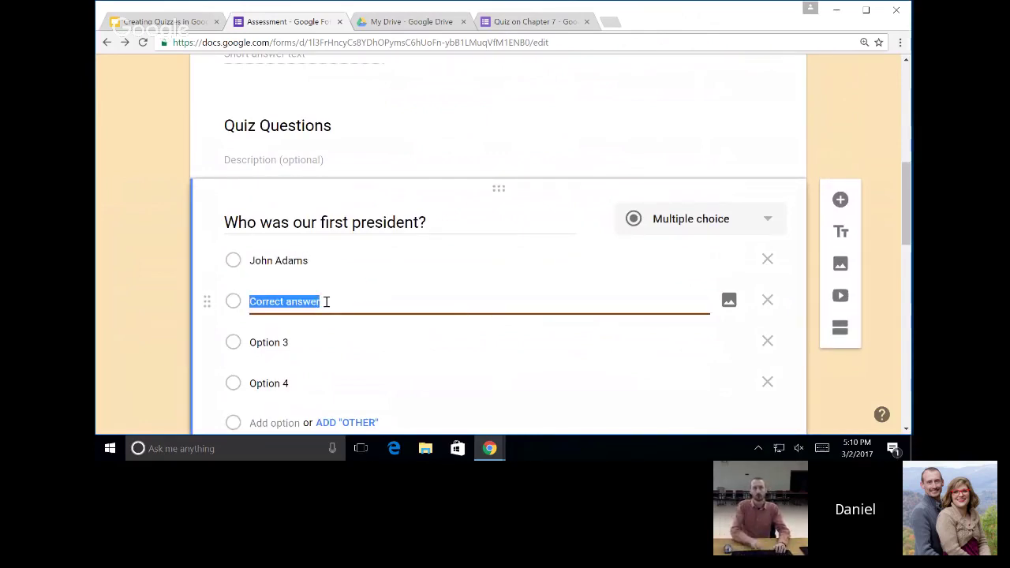
text(George W)
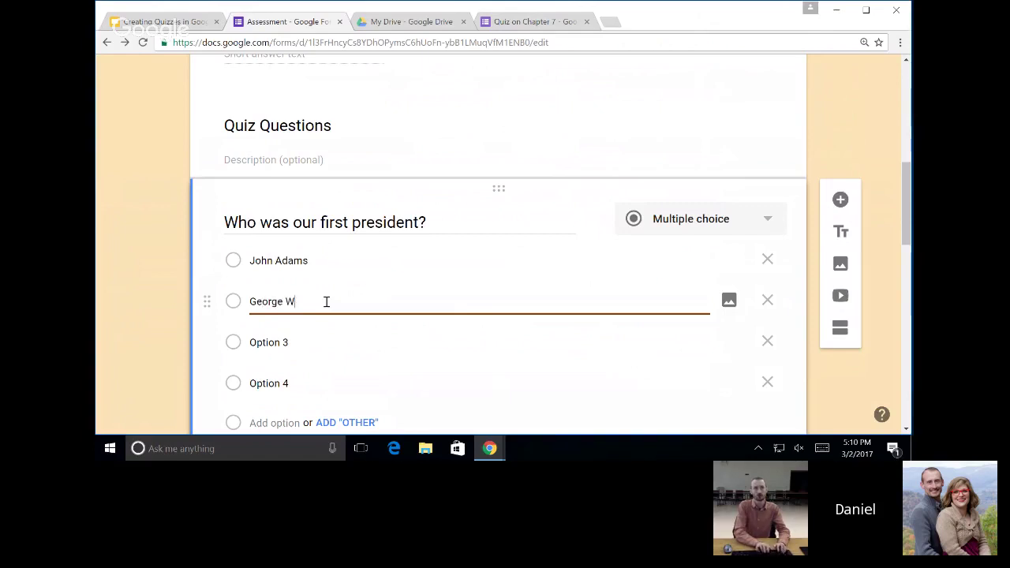
text(ashington)
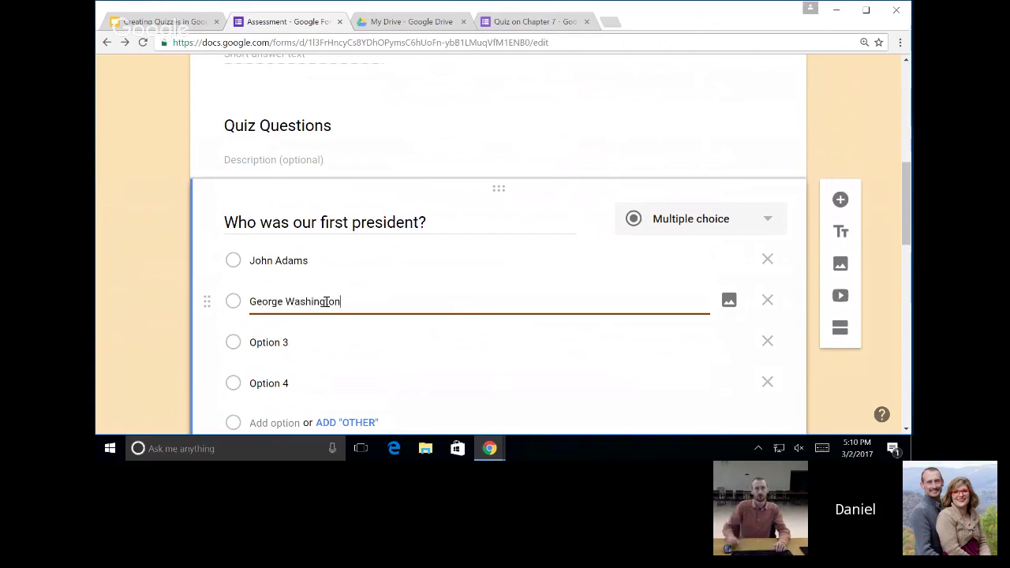
click(343, 356)
text(Abe Lincoln)
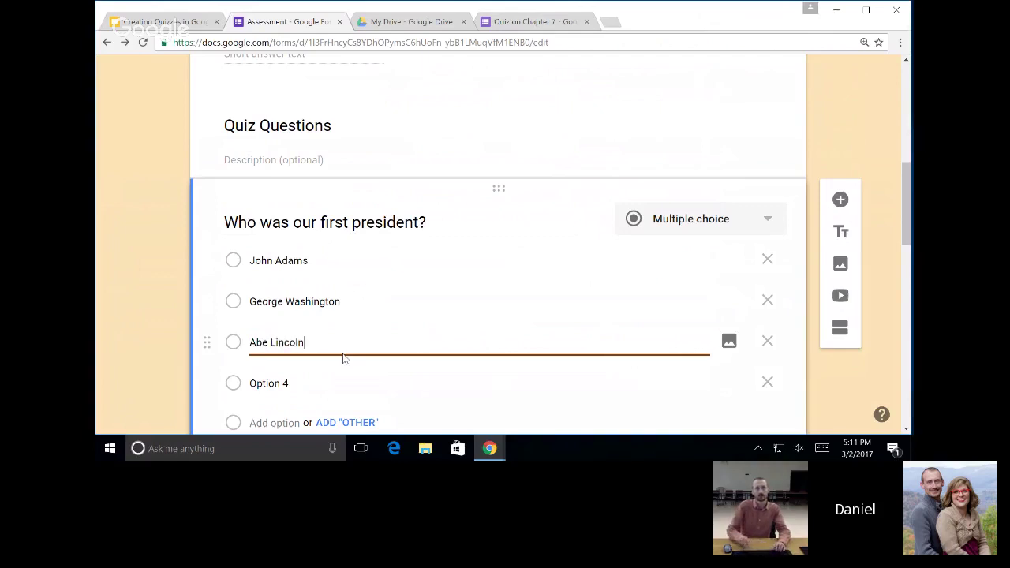
click(312, 384)
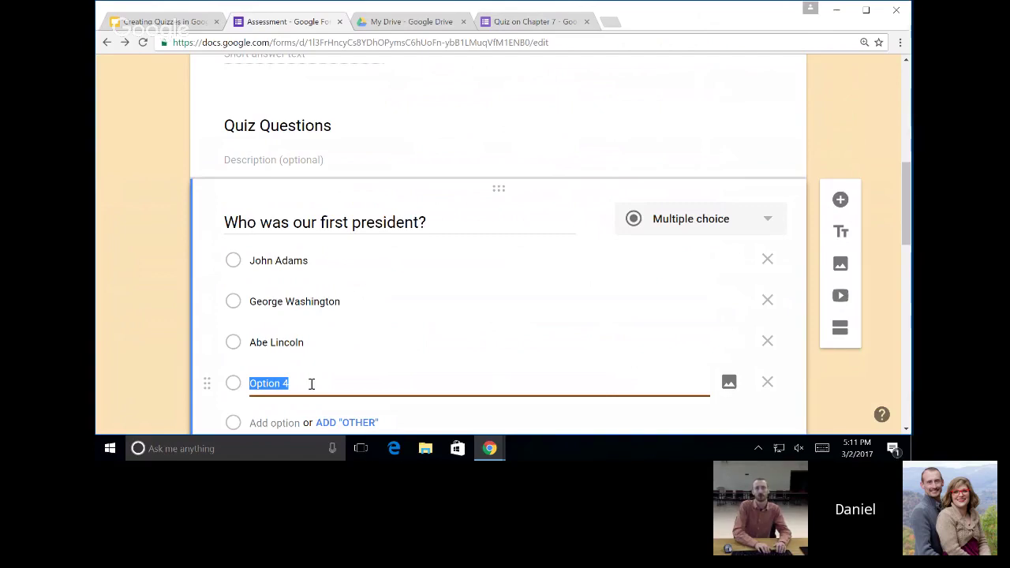
text(Barak)
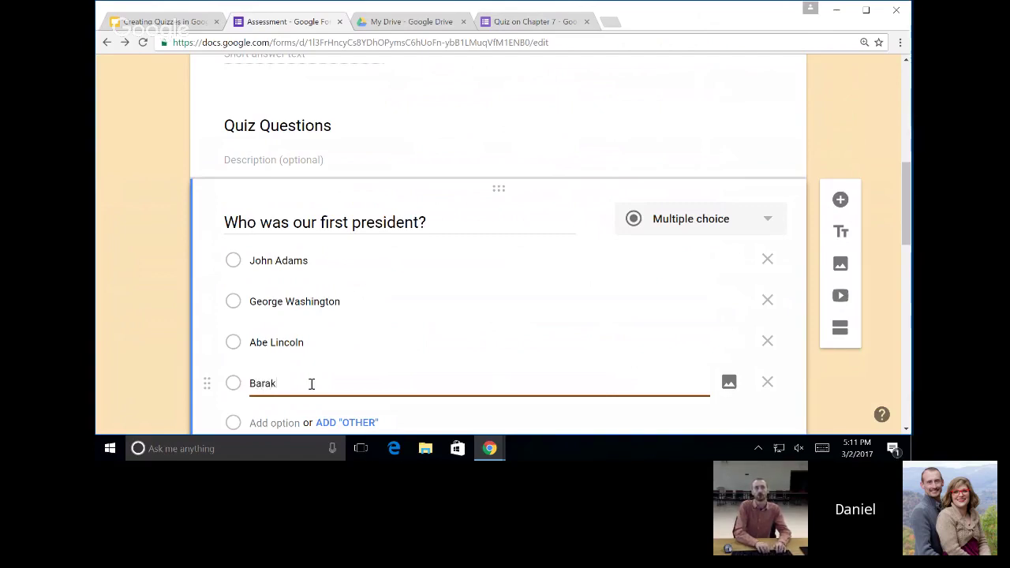
key(BackSpace)
key(BackSpace)
text(ck Obama)
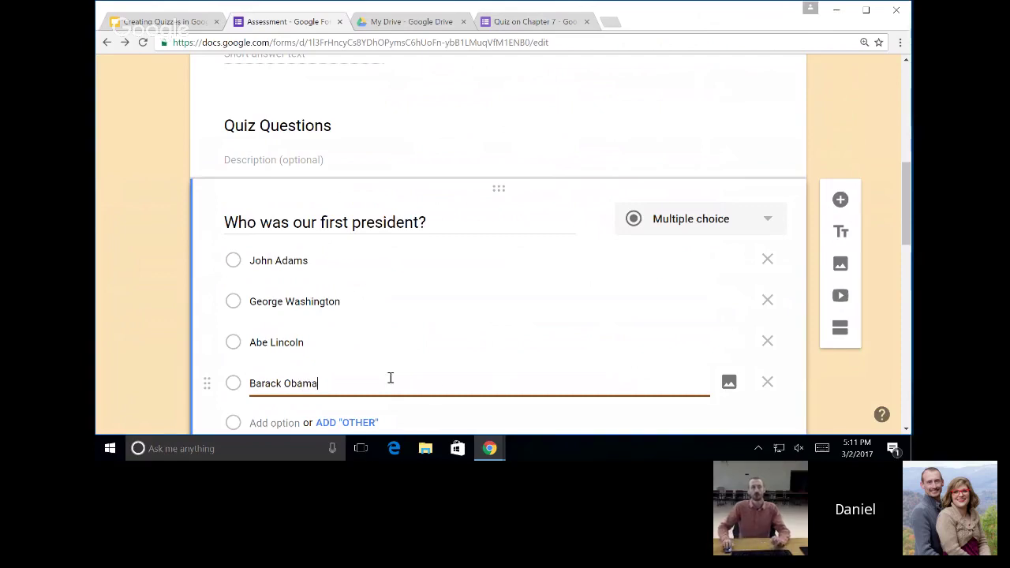
scroll(435, 388, down, 1)
scroll(442, 388, down, 2)
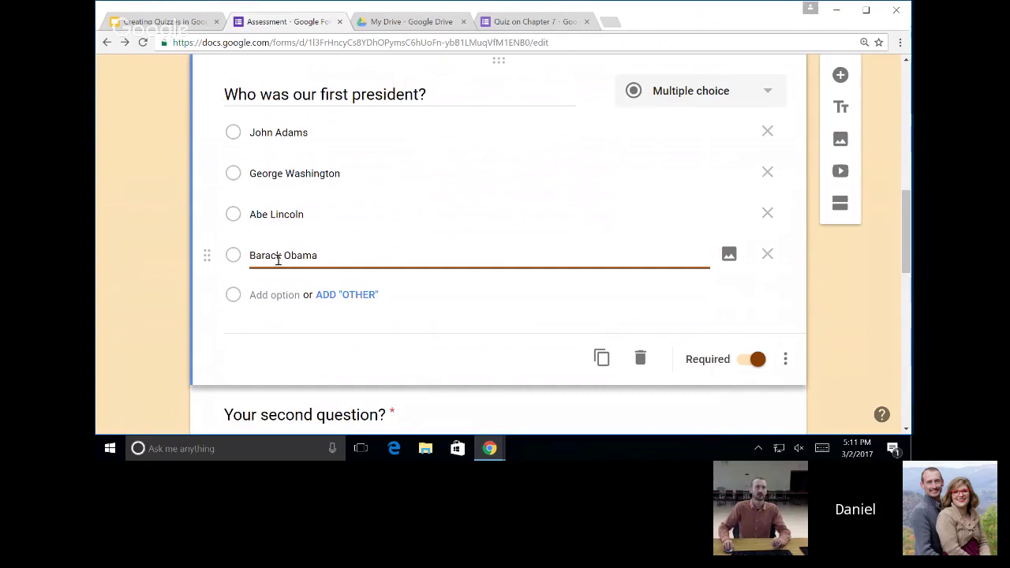
click(478, 361)
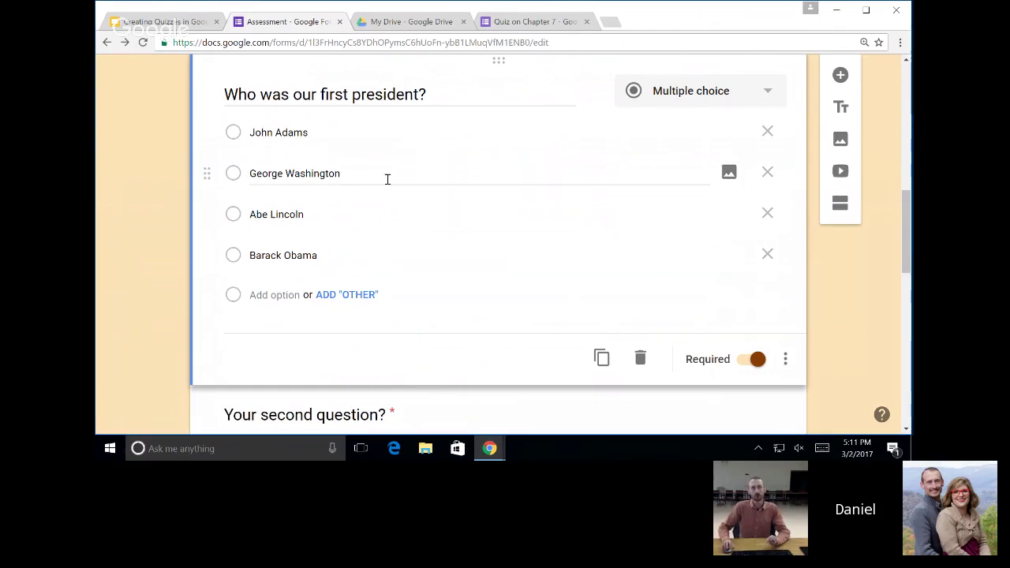
Add a new section after the first-president question.
click(841, 203)
scroll(404, 288, up, 2)
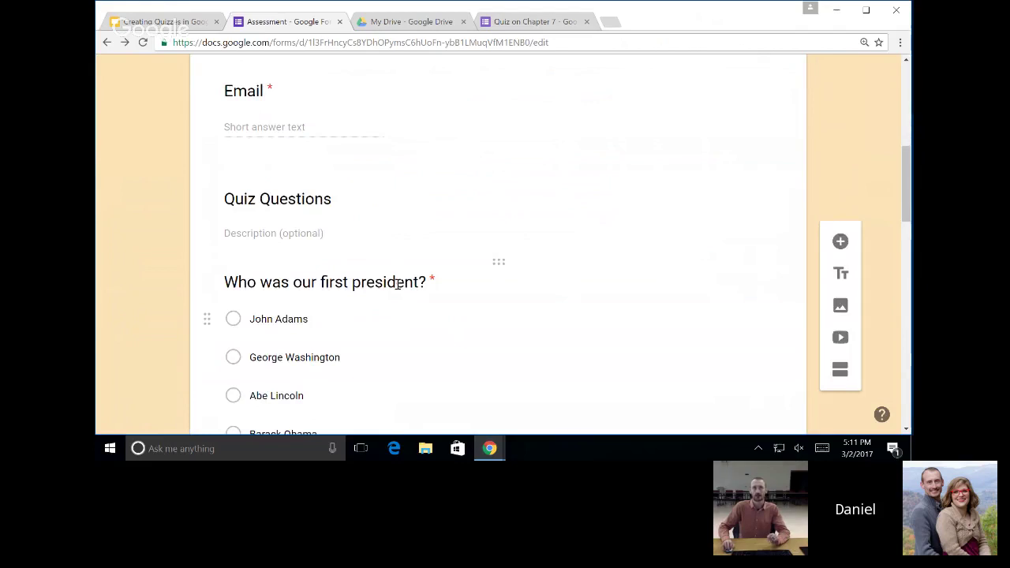
scroll(399, 282, down, 3)
scroll(375, 304, down, 3)
Title the second question 'Who was our 16th President?'.
click(482, 254)
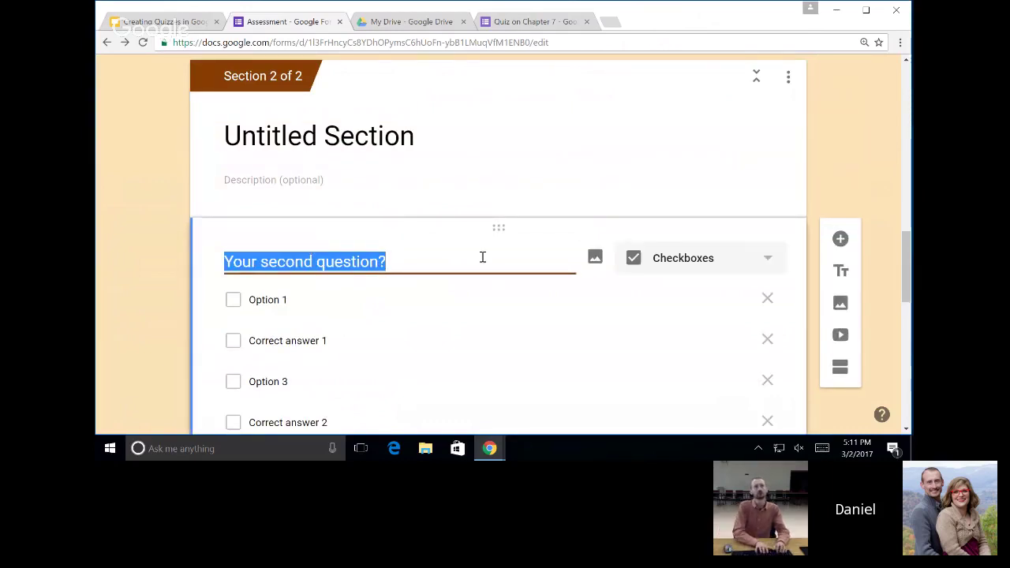
text(Who wa)
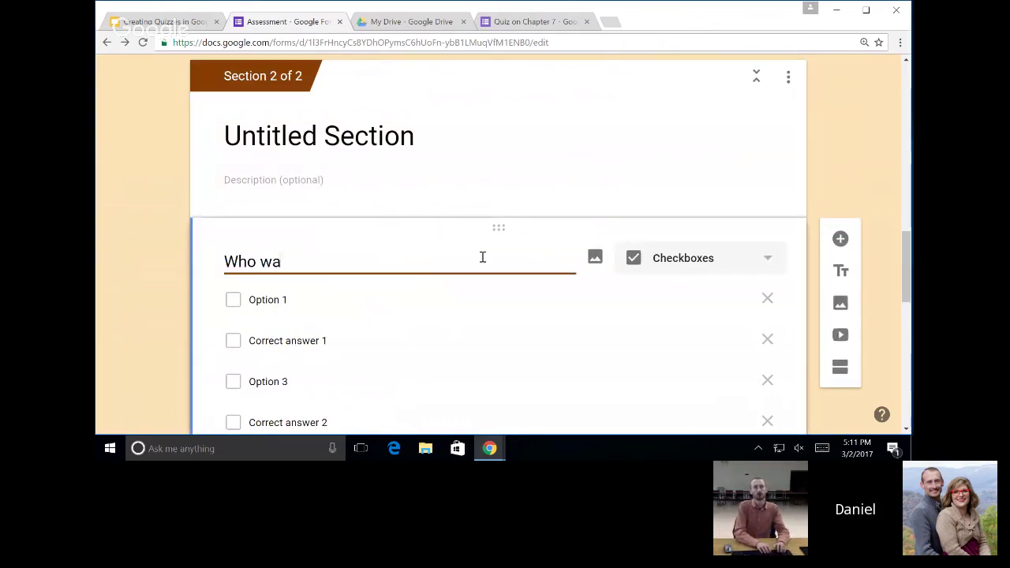
text(s our 16th President?)
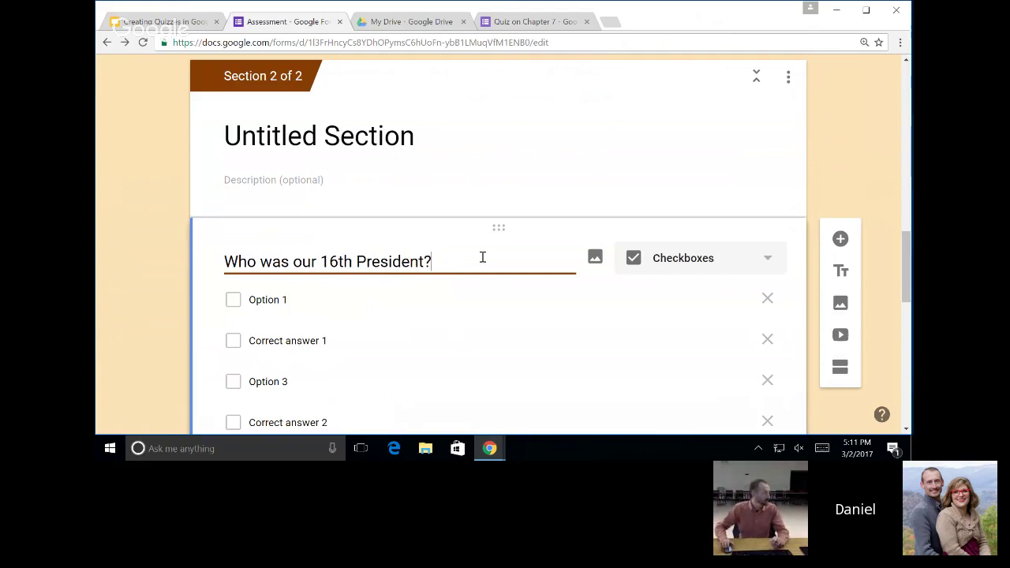
scroll(564, 328, down, 3)
scroll(565, 328, up, 2)
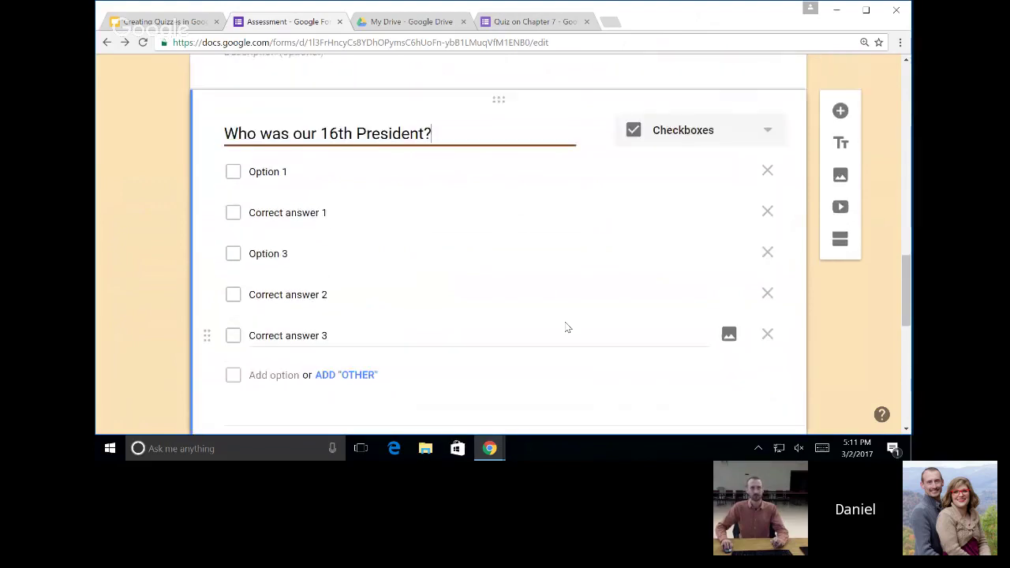
Make it a multiple-choice question and remove the 'Correct answer 3' choice.
click(747, 194)
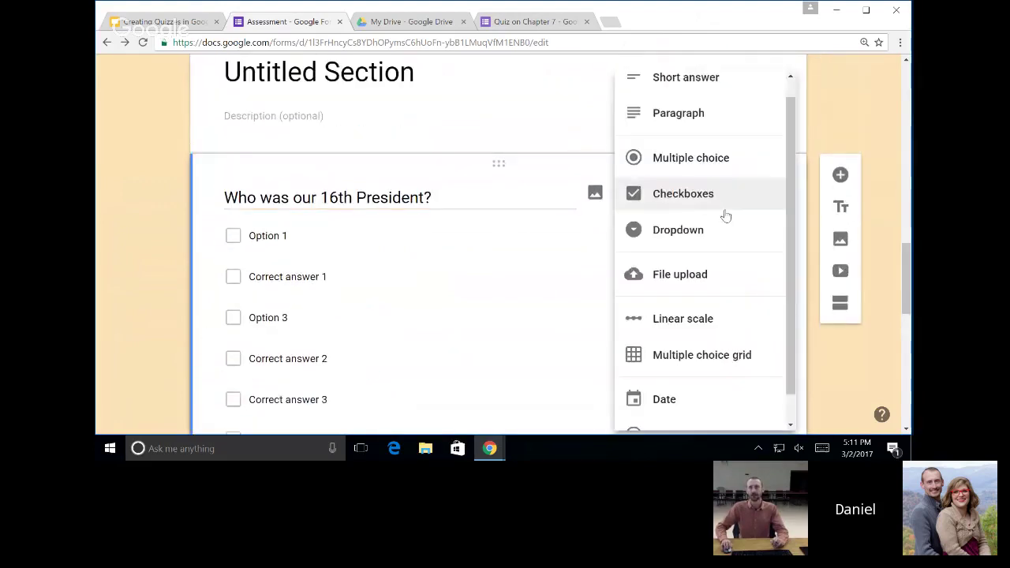
click(691, 162)
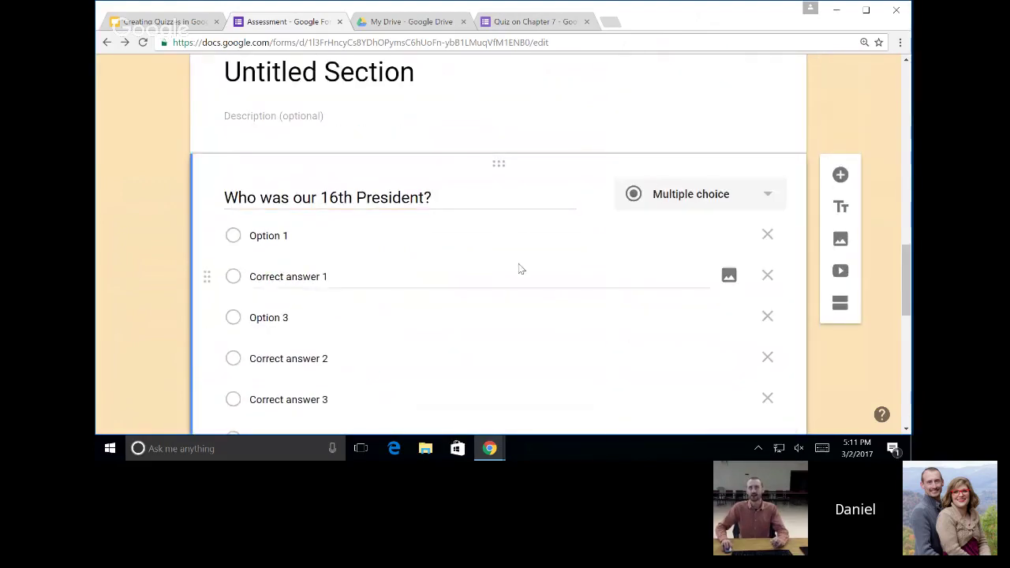
scroll(798, 268, down, 2)
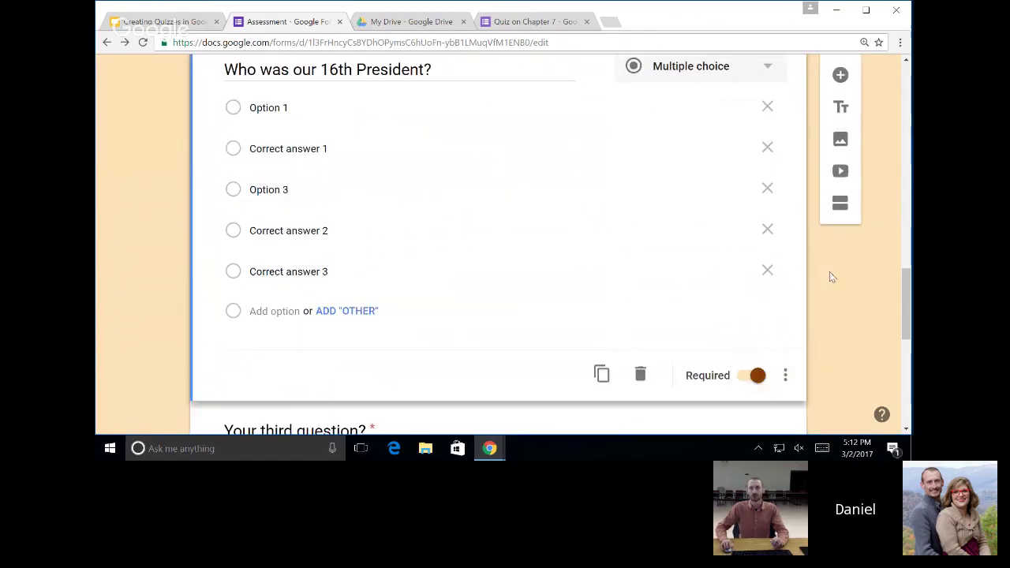
click(767, 271)
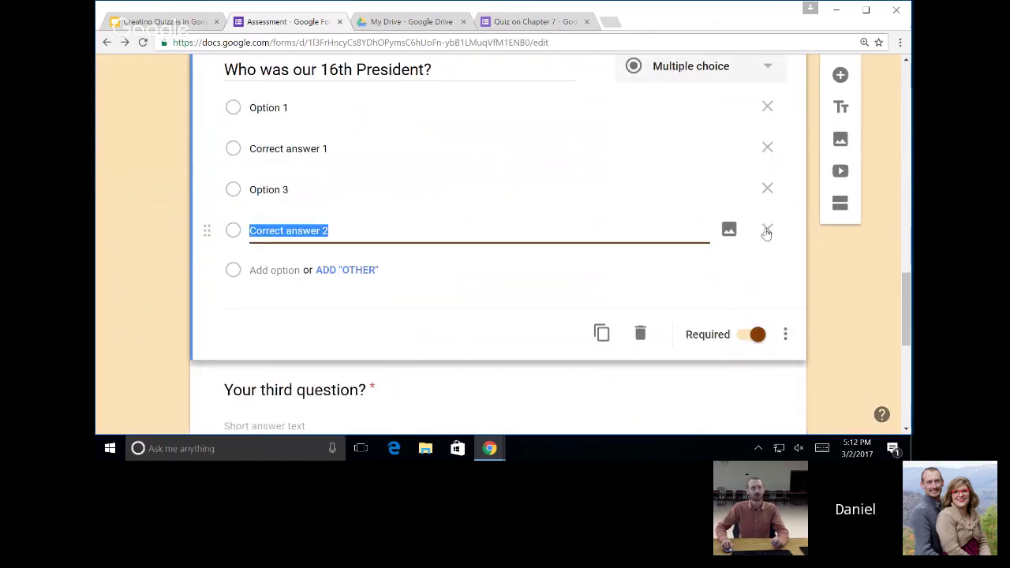
Set its choices to Abe Lincoln, JFK, LBJ and Thomas Jefferson.
click(437, 108)
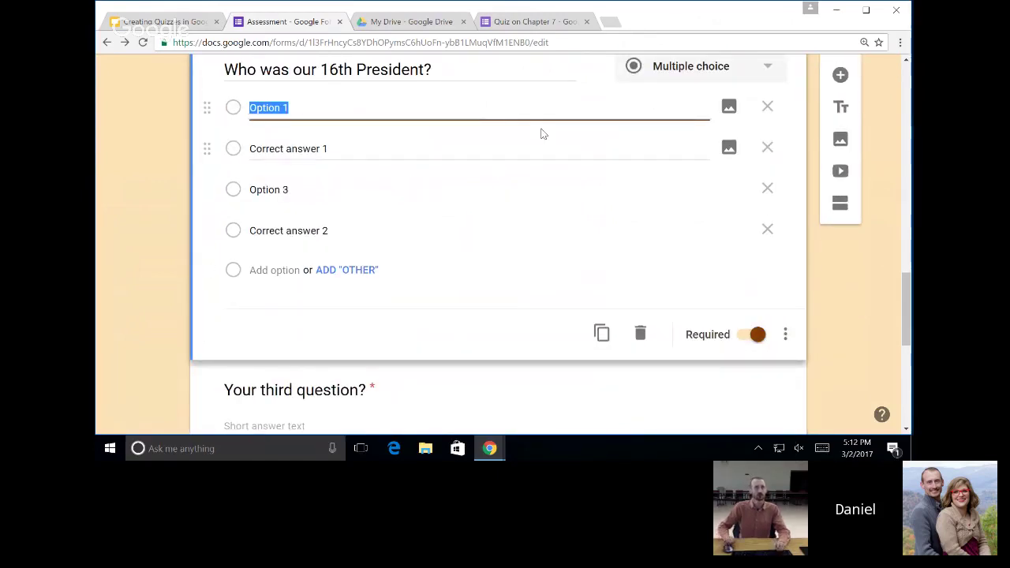
text(Abe)
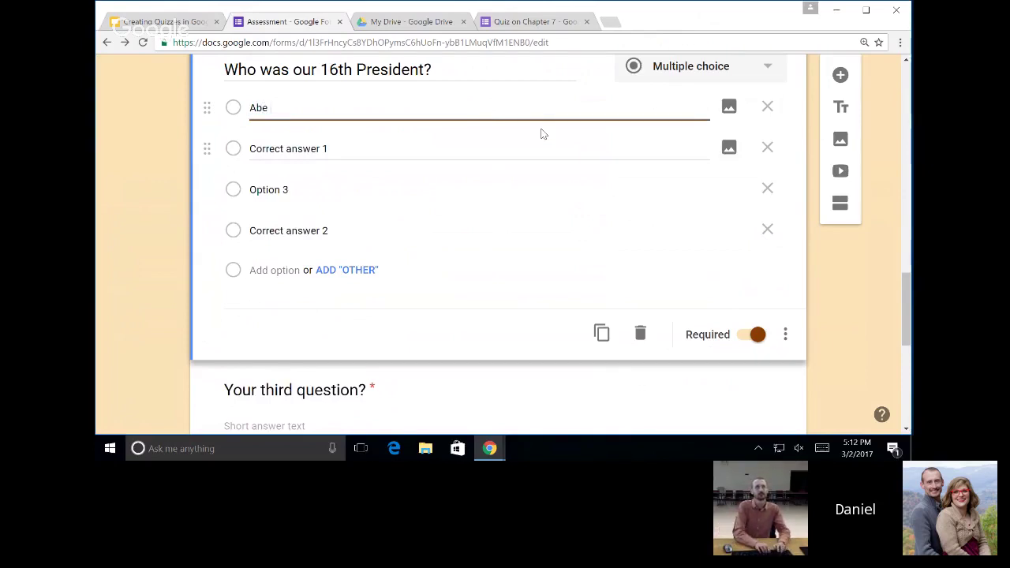
text( Licoln)
key(BackSpace)
key(BackSpace)
key(BackSpace)
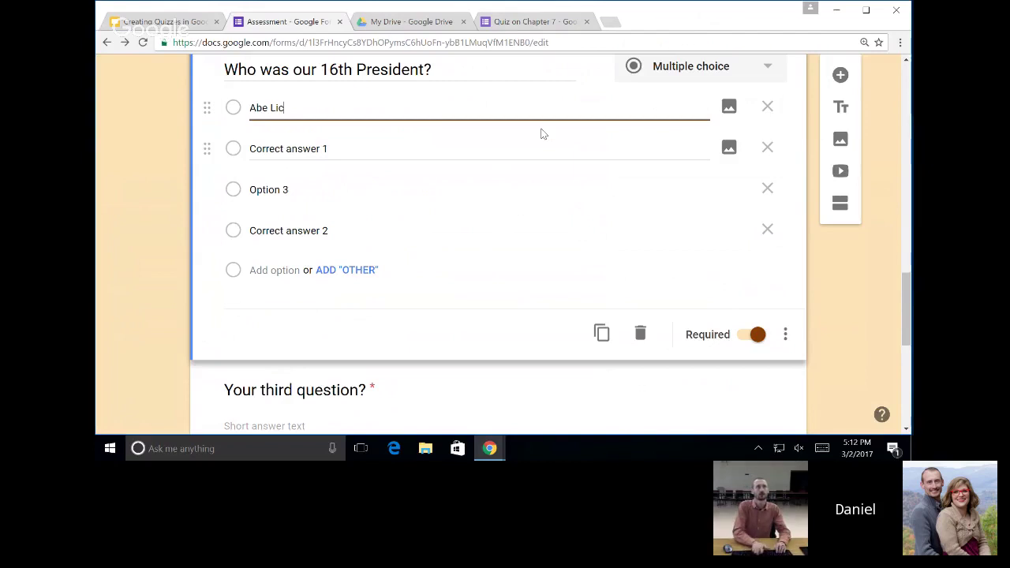
text(oln)
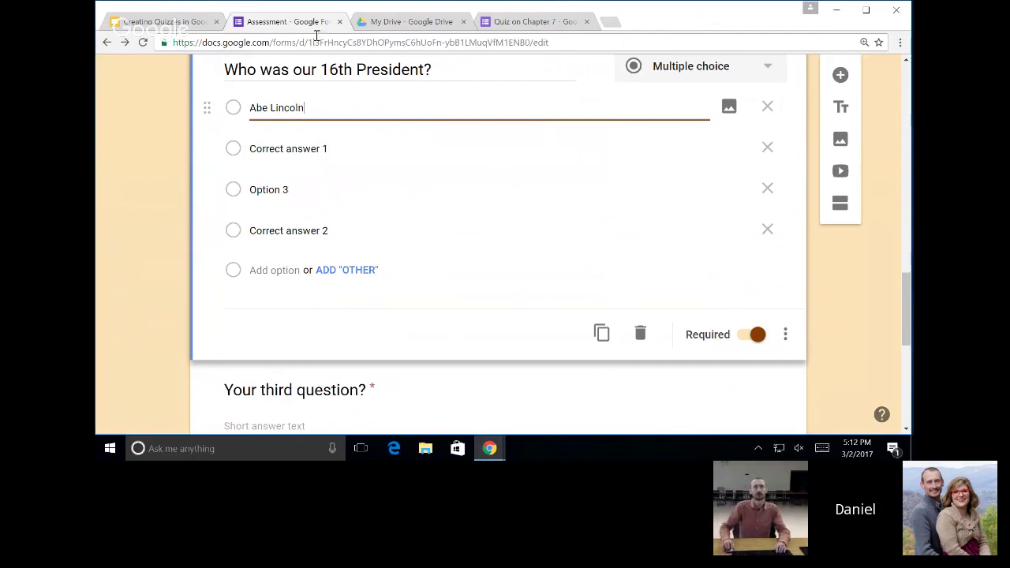
click(422, 142)
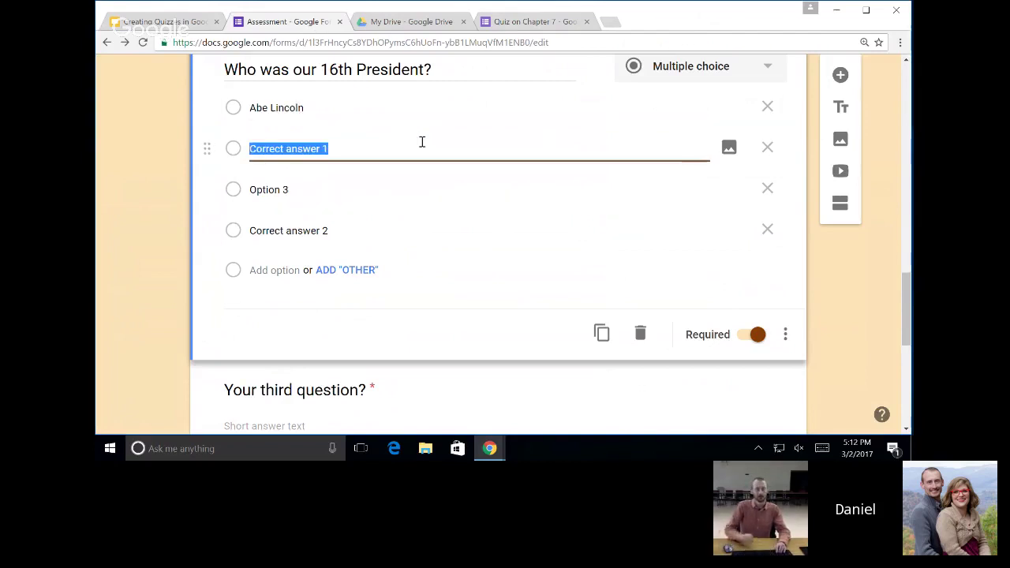
text(JFK)
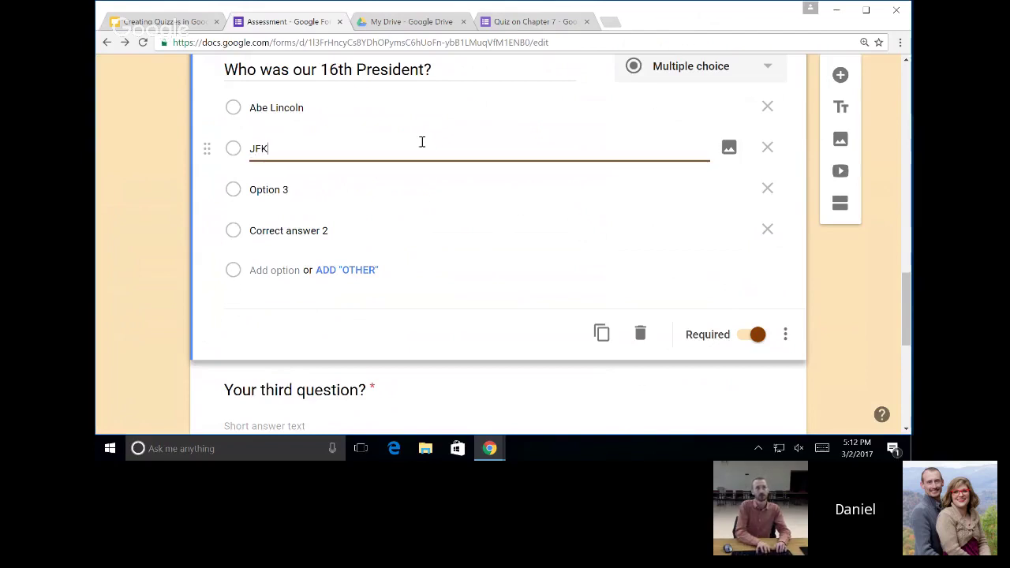
click(417, 187)
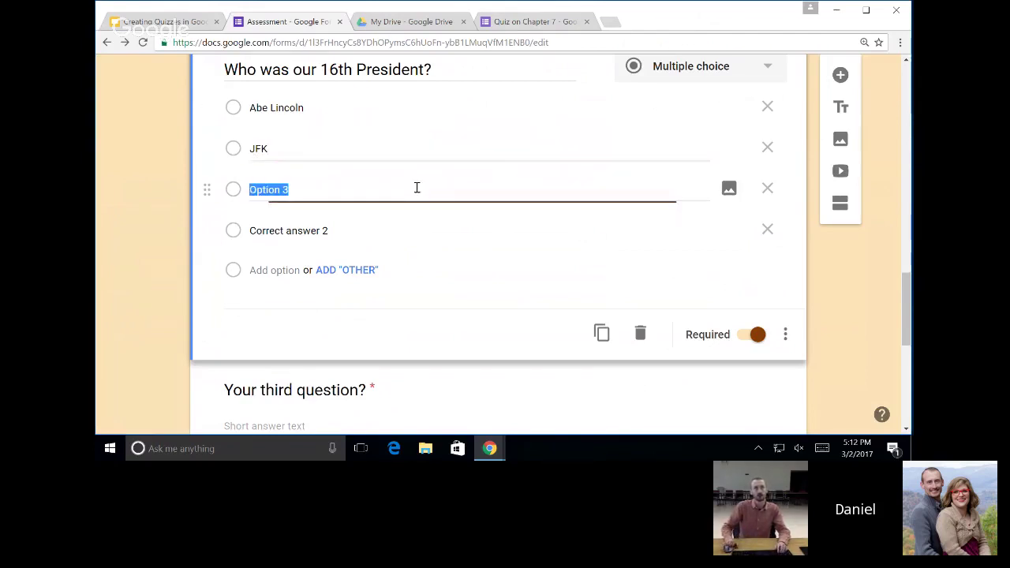
text(LBJ)
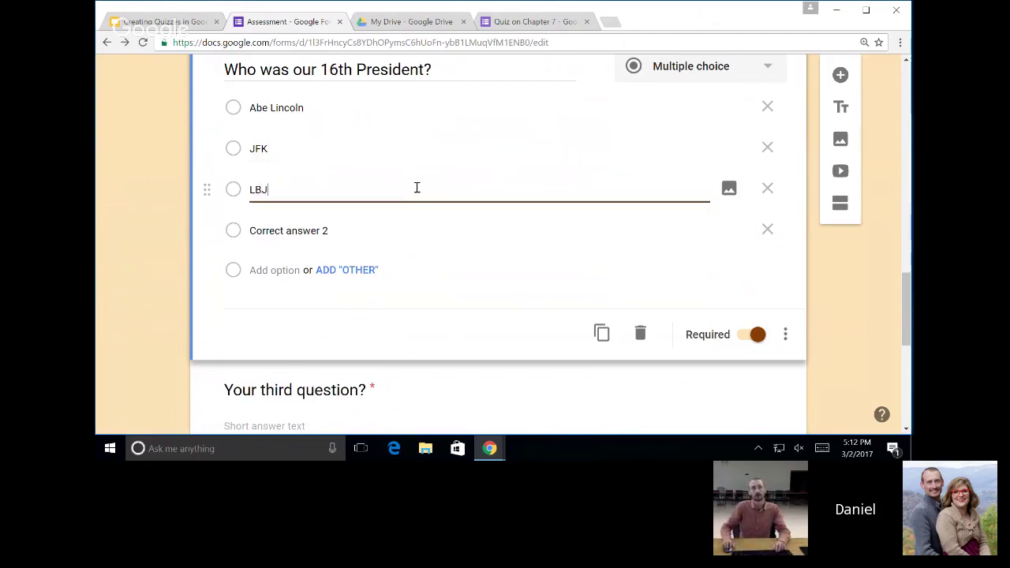
click(363, 230)
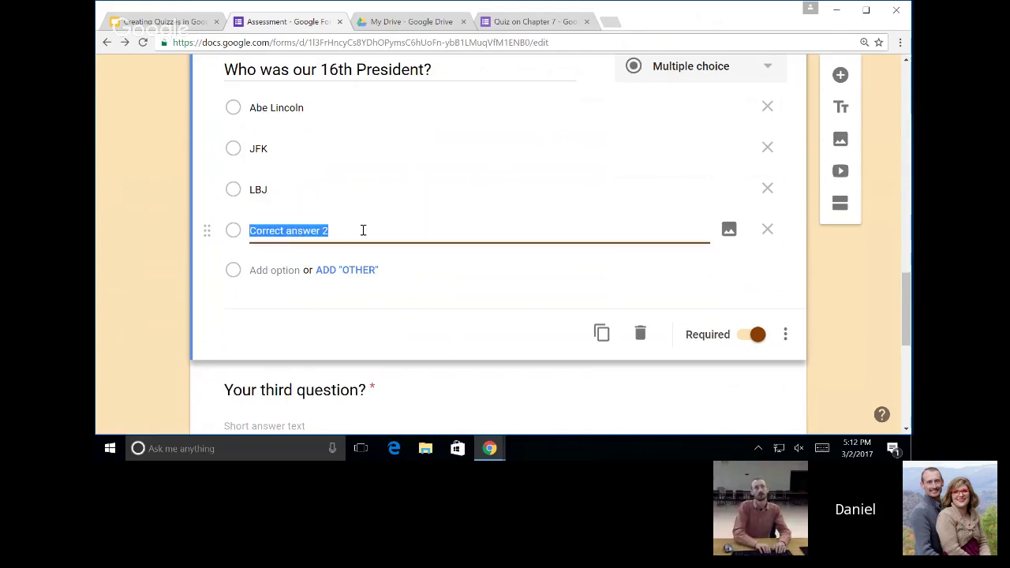
text(Th)
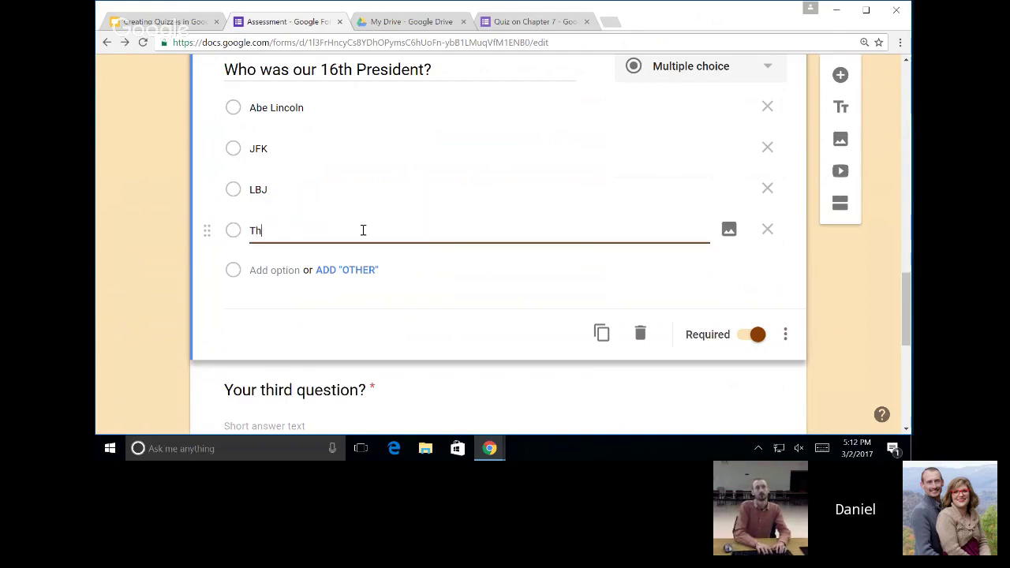
text(omas Jefferson)
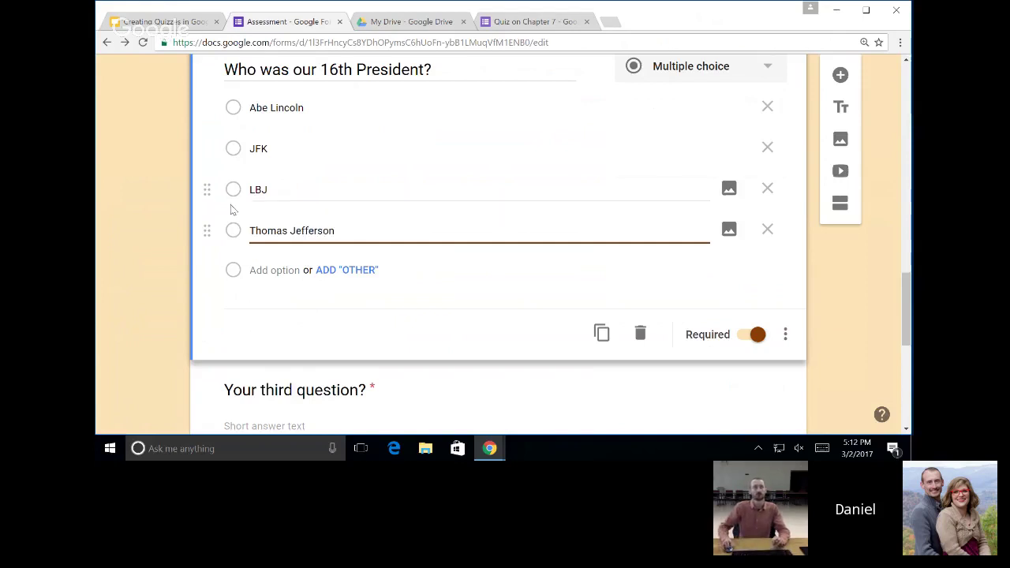
click(122, 203)
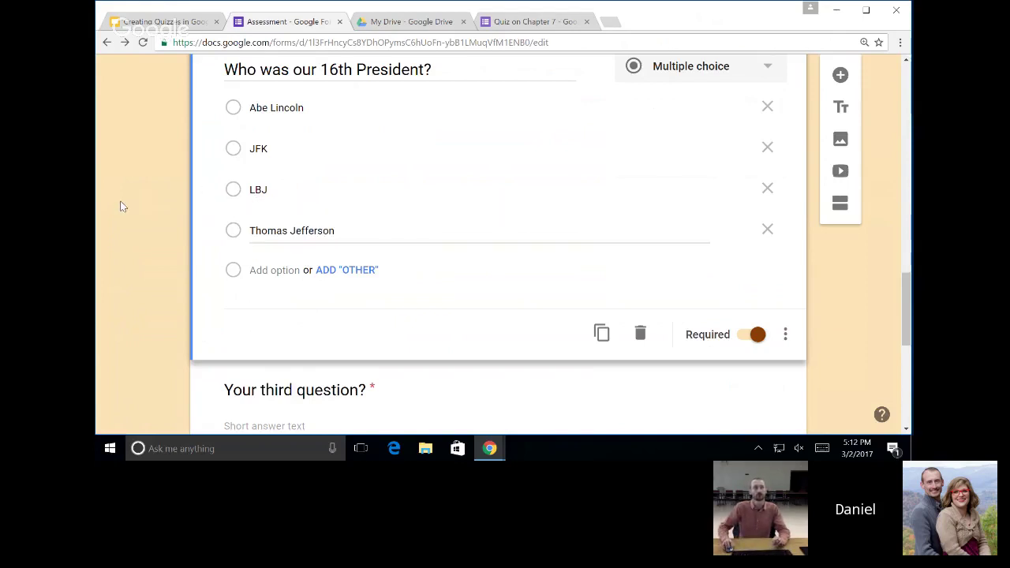
scroll(237, 261, down, 1)
scroll(269, 266, down, 1)
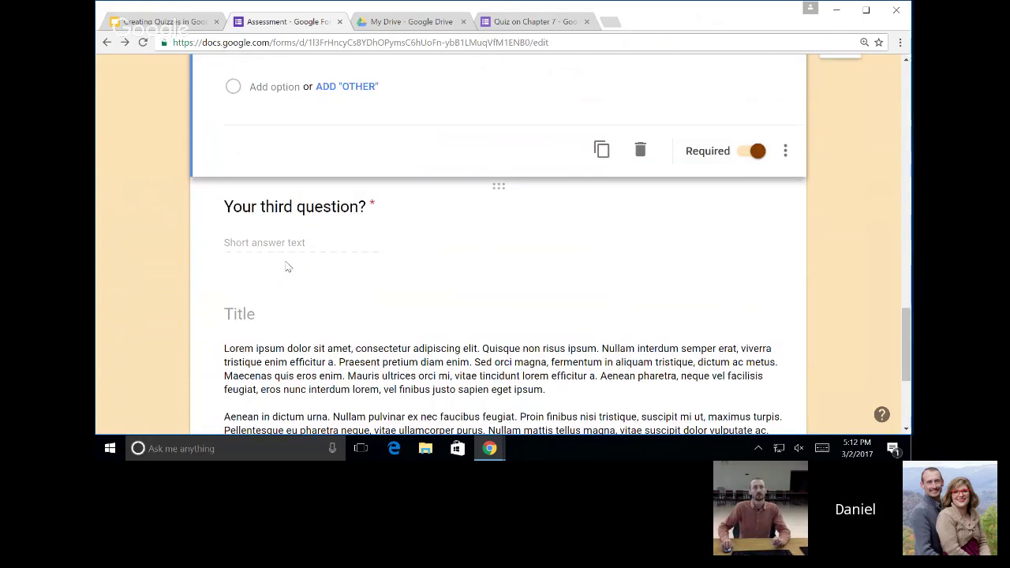
scroll(386, 270, up, 1)
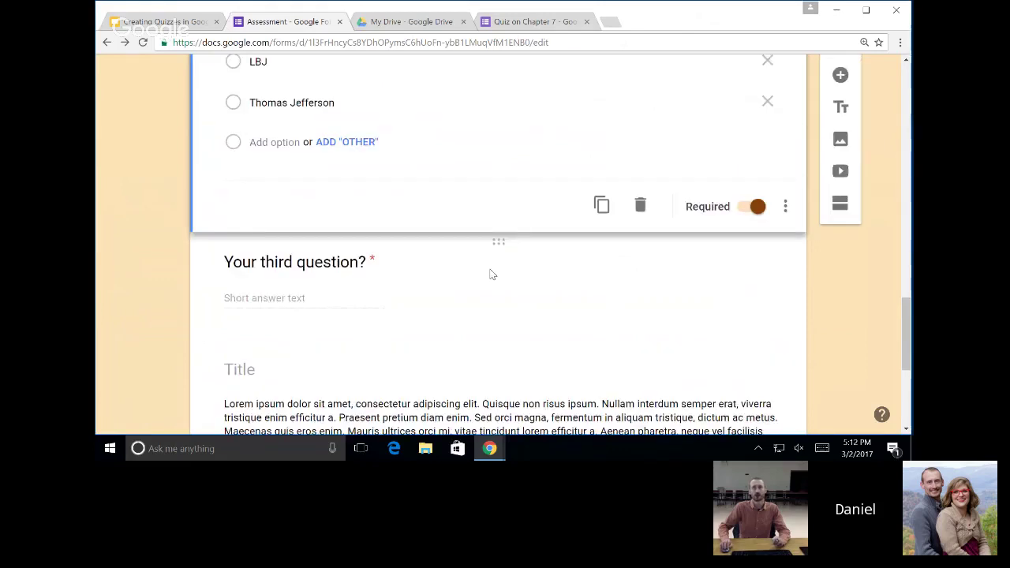
scroll(489, 274, up, 2)
Add a section after the 16th President question and keep its question as Short answer.
click(839, 204)
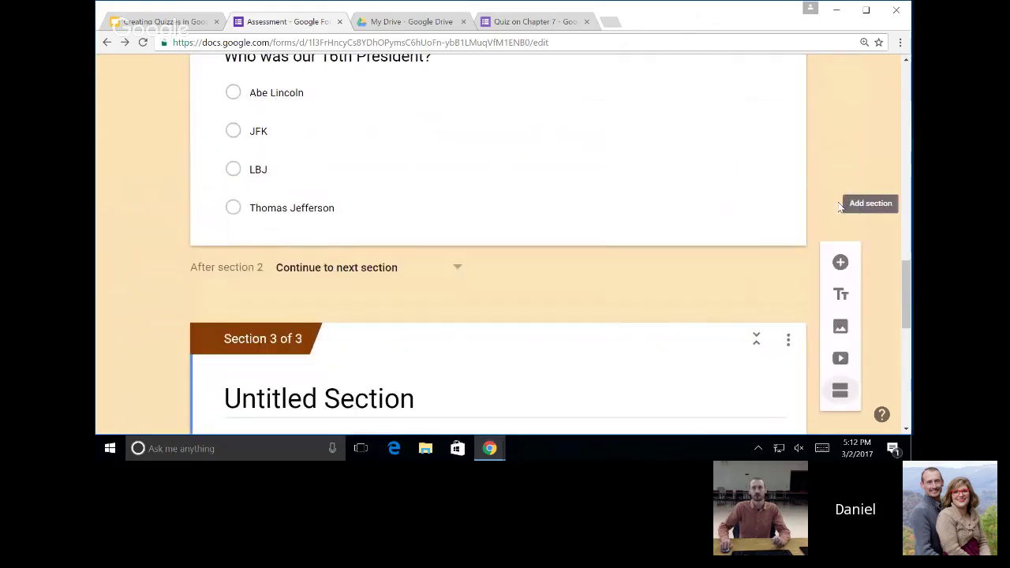
click(431, 318)
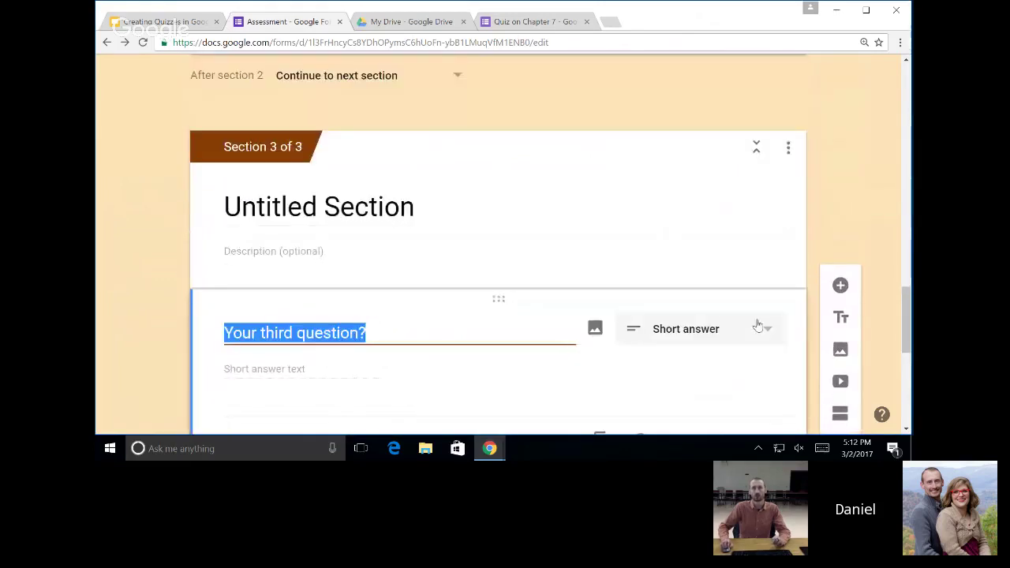
click(715, 329)
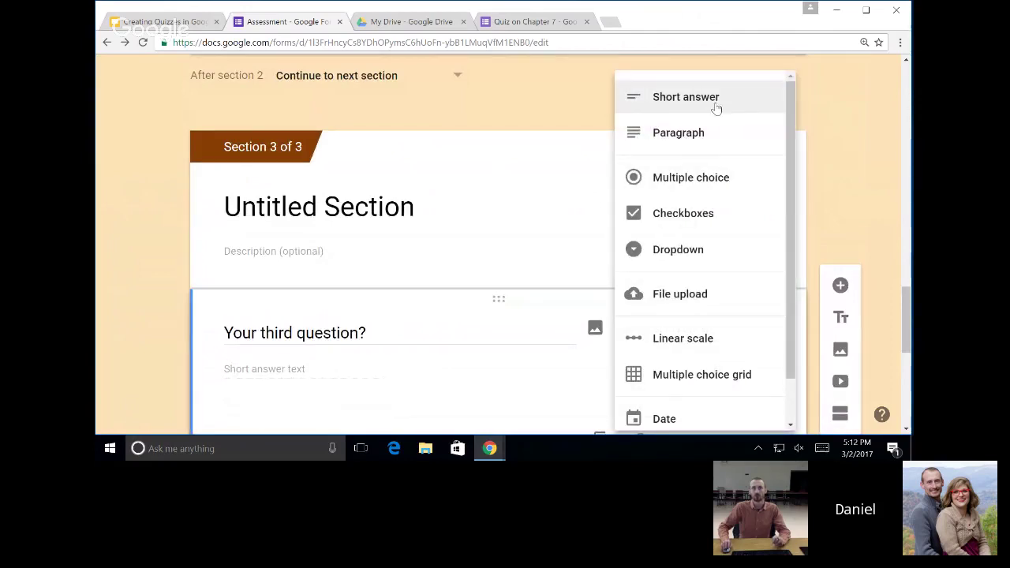
click(718, 102)
scroll(413, 392, down, 2)
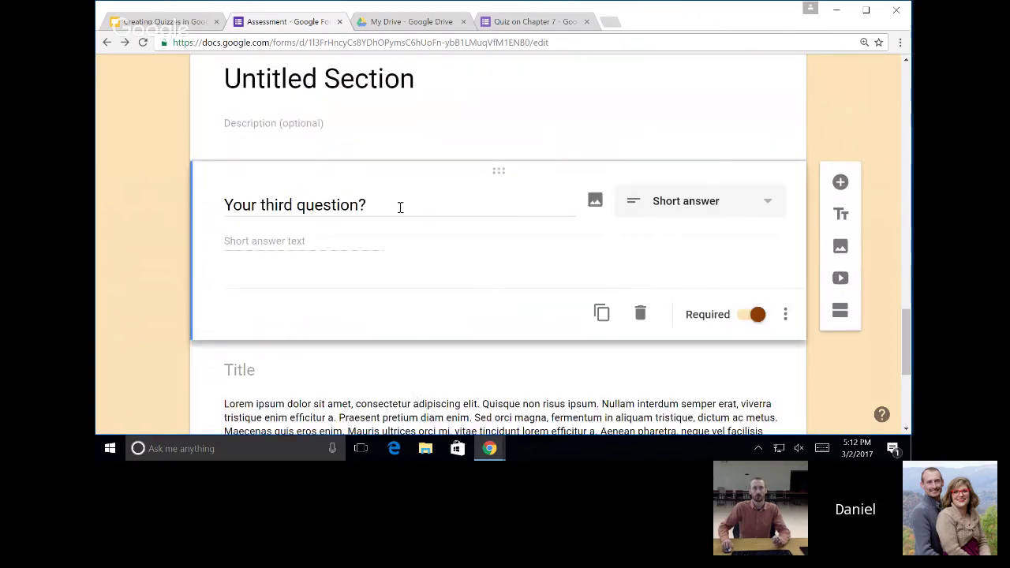
Retitle that question 'Who is our current president?'.
click(400, 206)
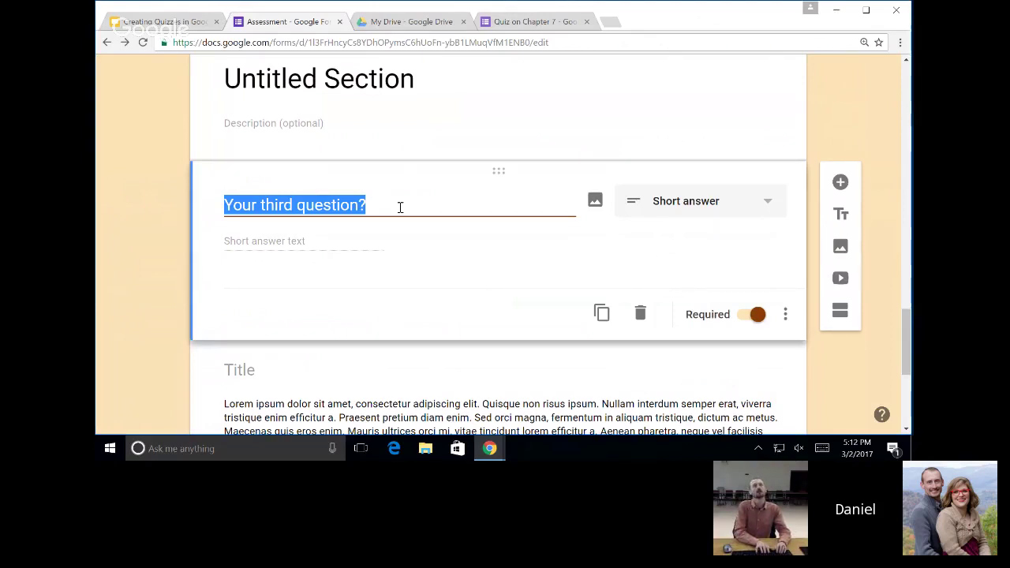
text(Who i)
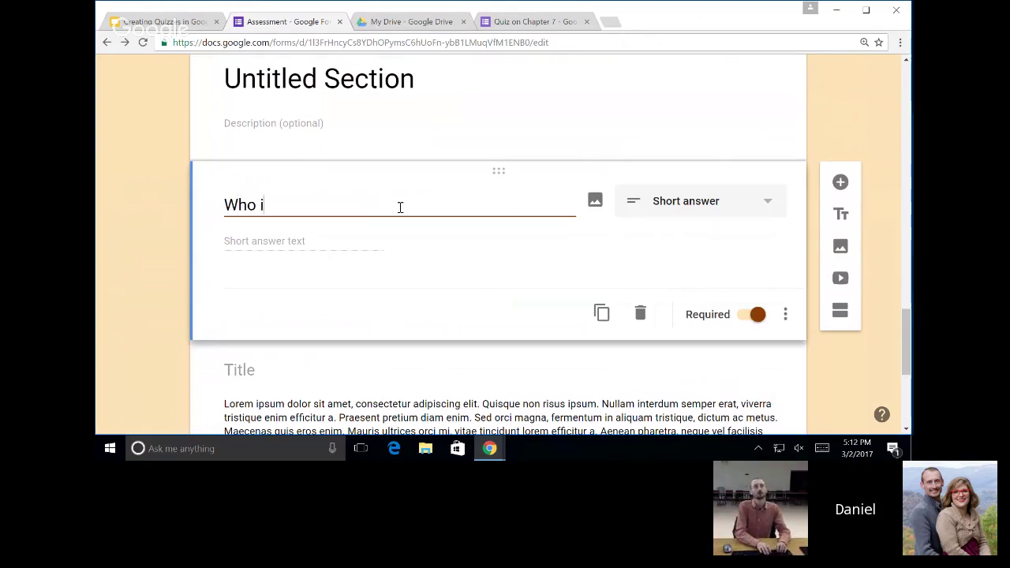
text(s our curren)
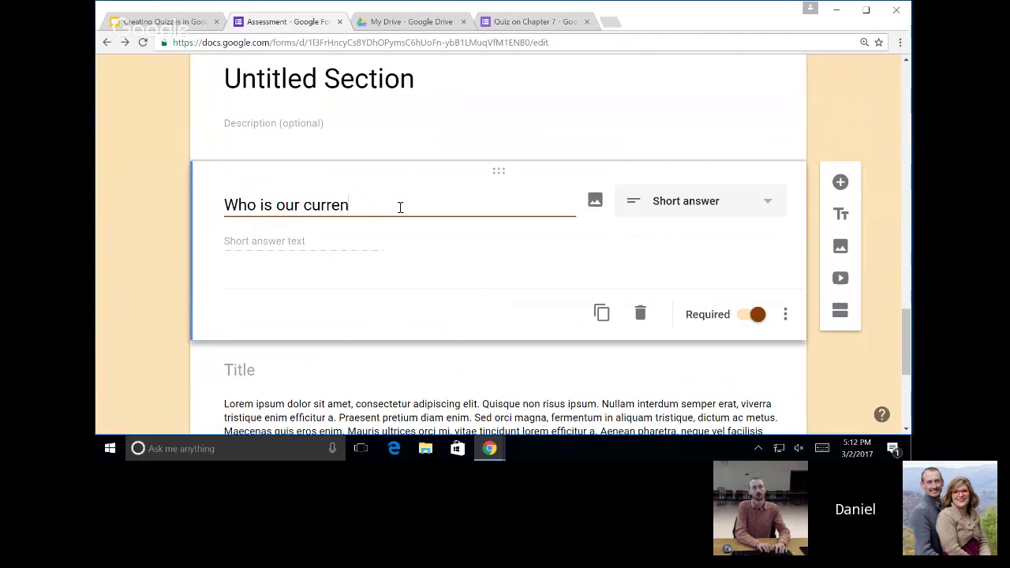
text(t president?)
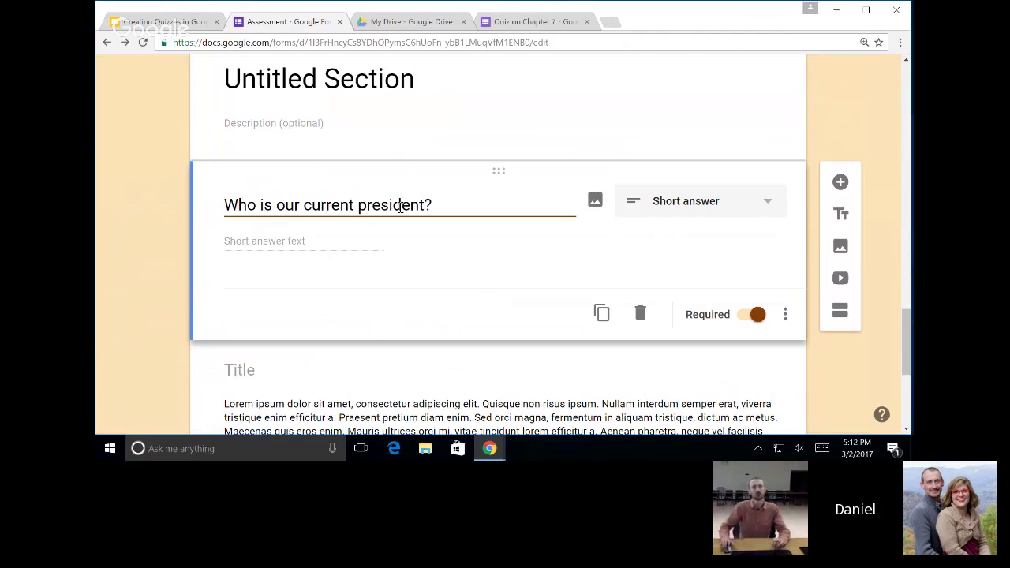
scroll(427, 370, down, 1)
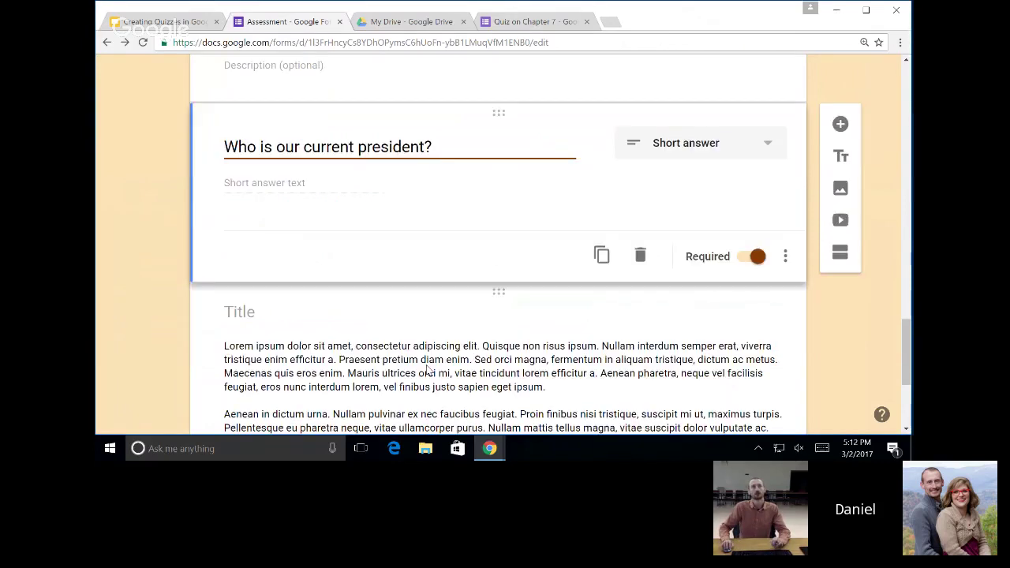
Delete the leftover title/description block and the fourth question.
click(427, 370)
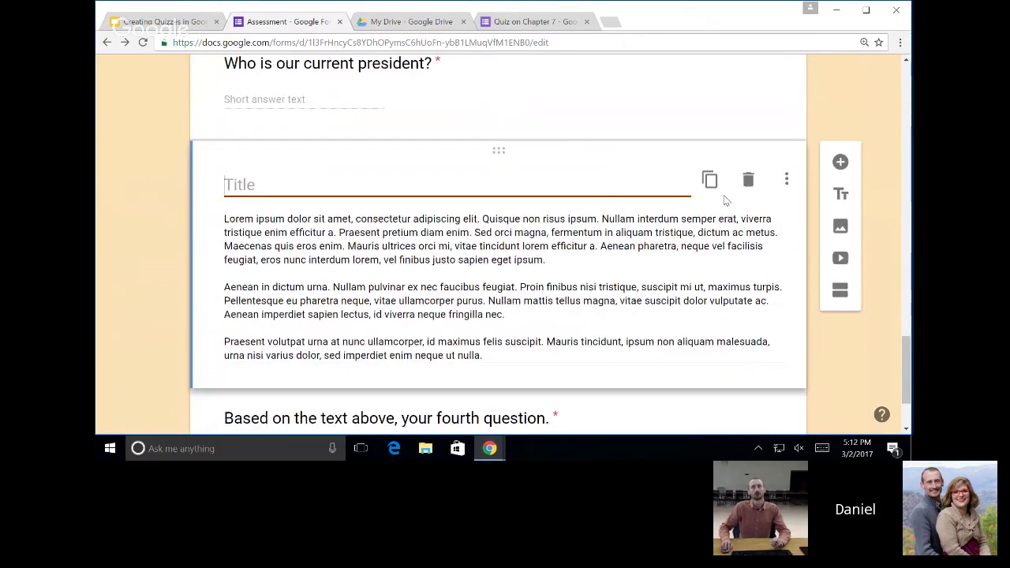
click(748, 180)
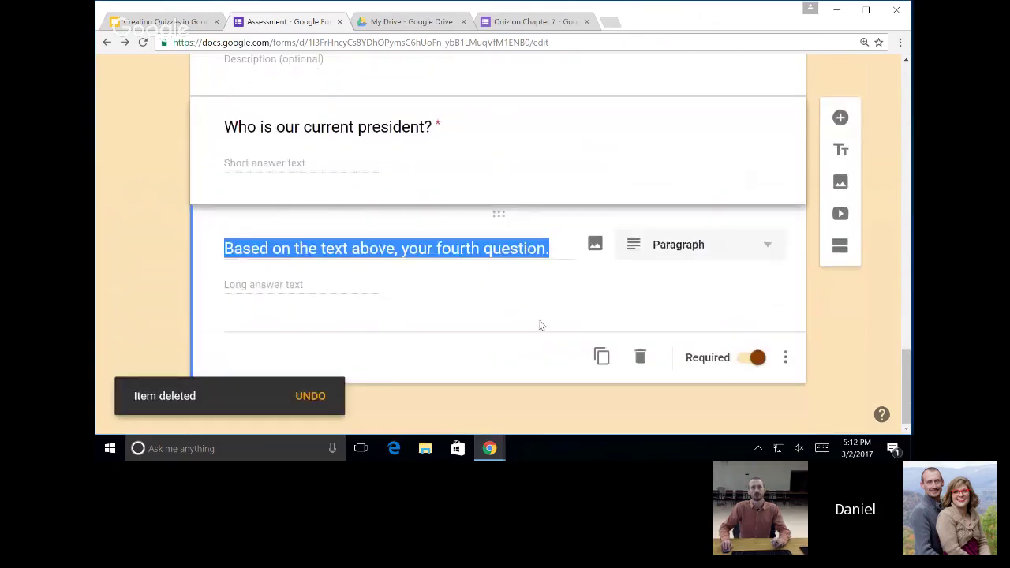
click(640, 355)
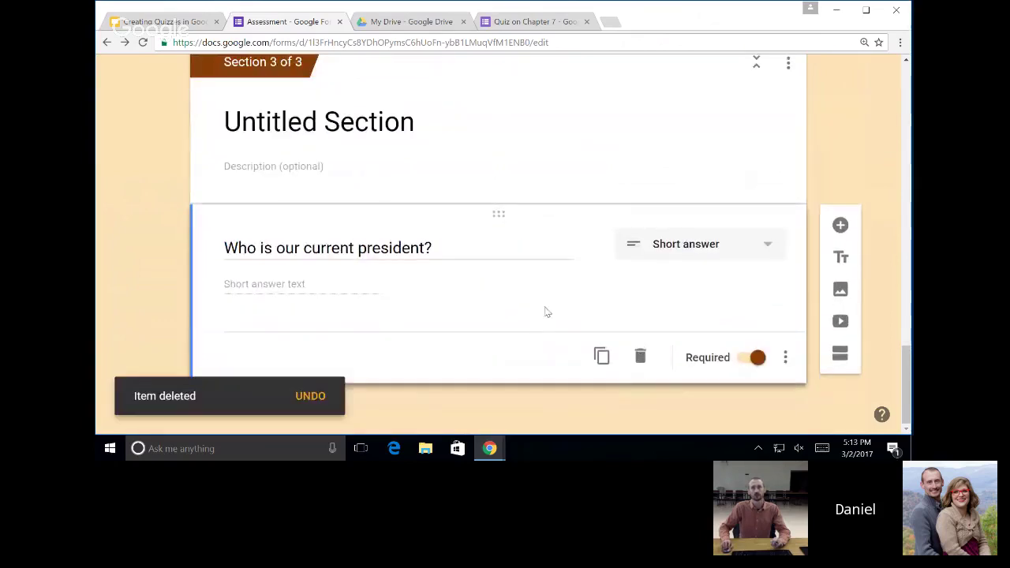
scroll(405, 266, up, 10)
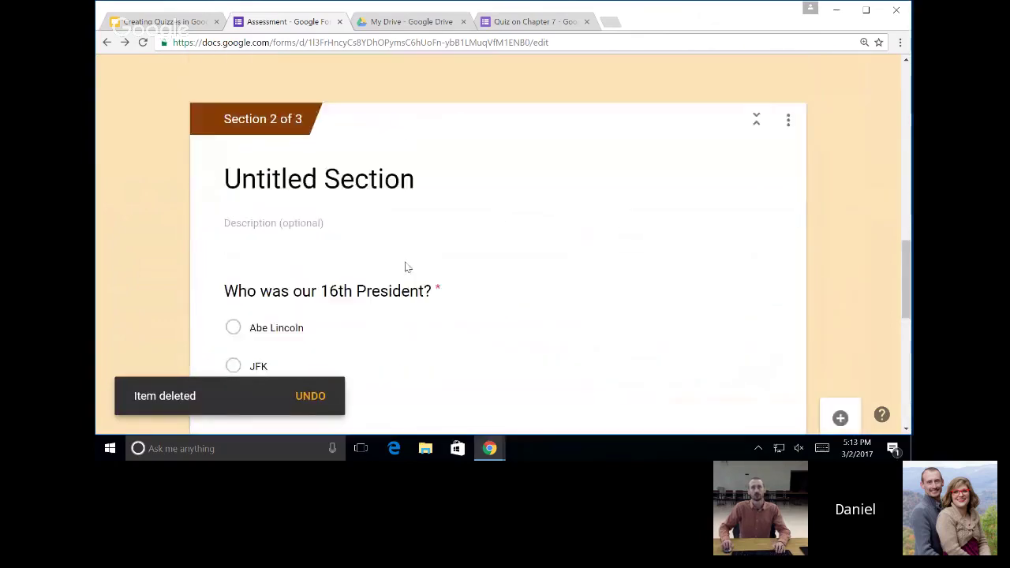
scroll(411, 284, down, 1)
scroll(411, 294, down, 2)
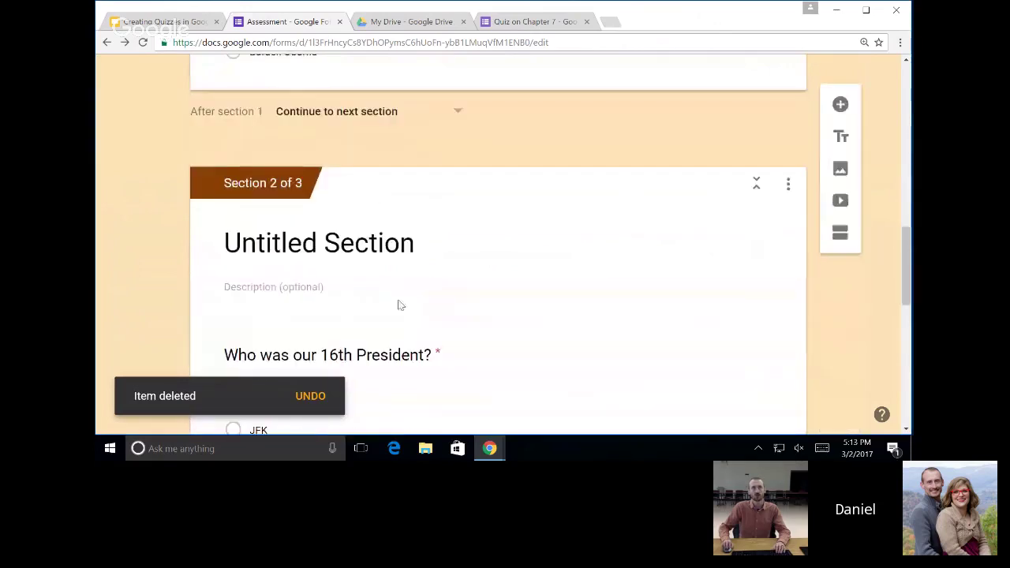
Rename Section 2 to 'Easier' and Section 3 to 'Harder'.
click(392, 240)
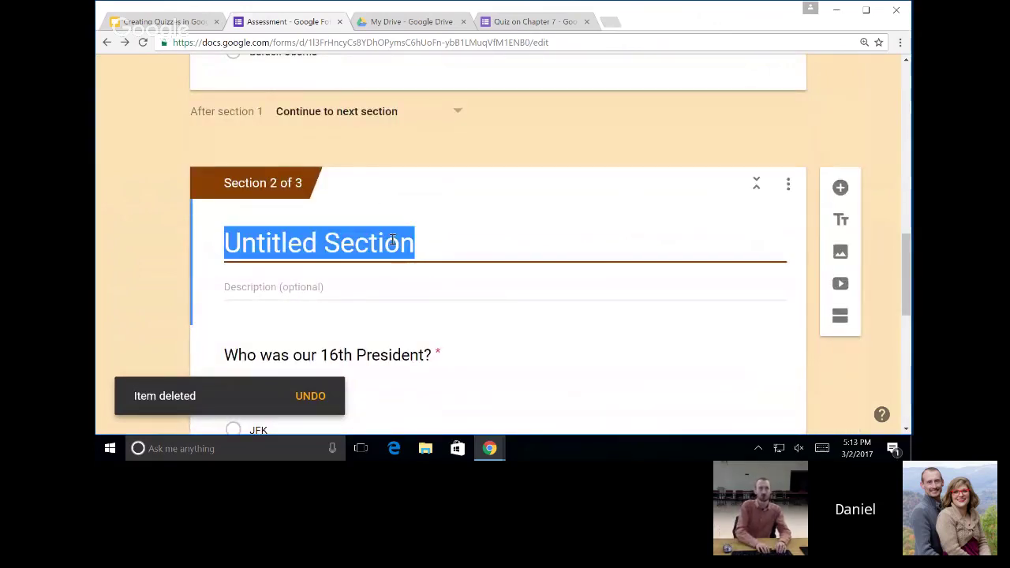
text(Easier)
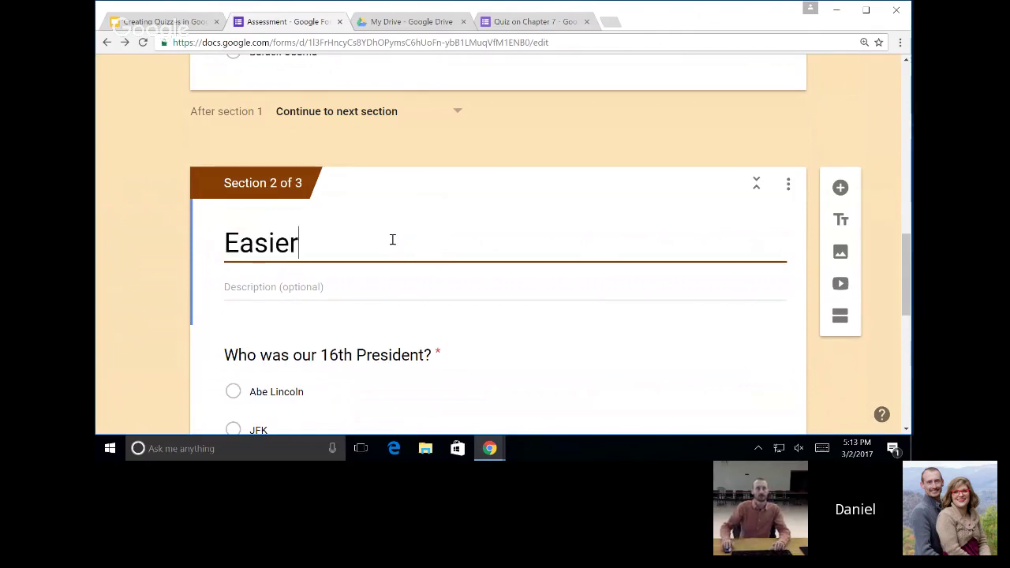
scroll(392, 239, down, 2)
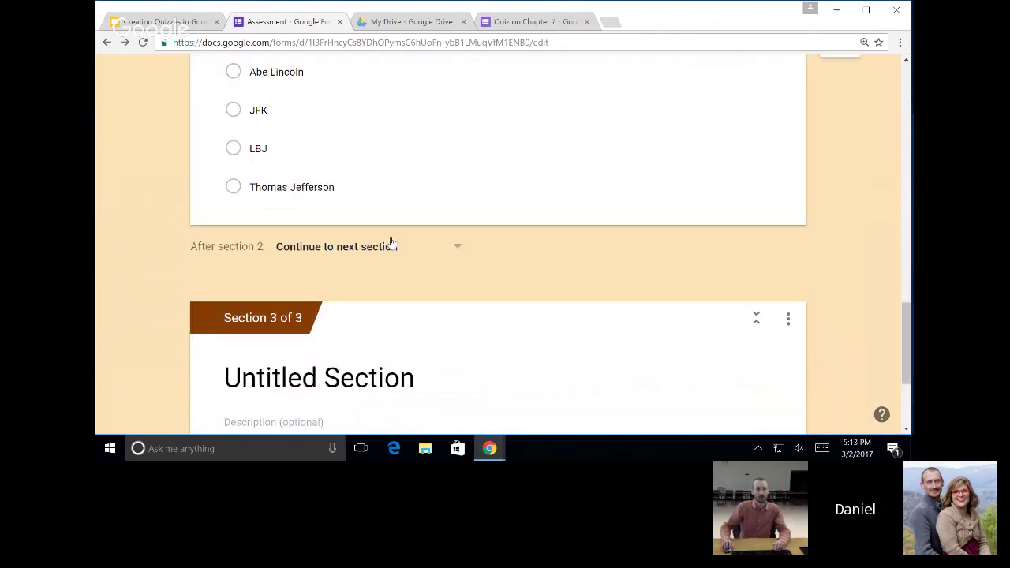
click(366, 379)
text(Harder)
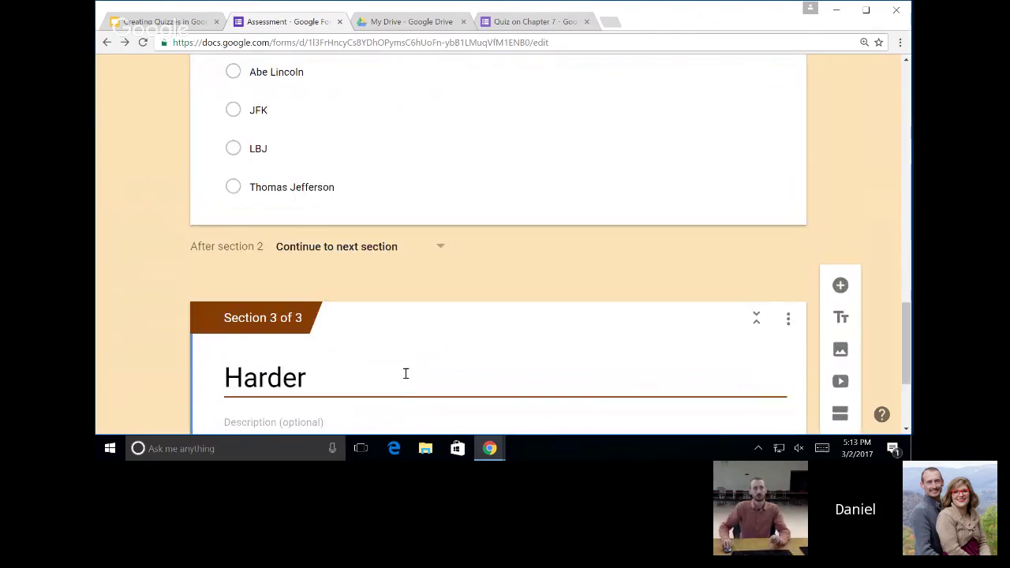
scroll(530, 385, up, 6)
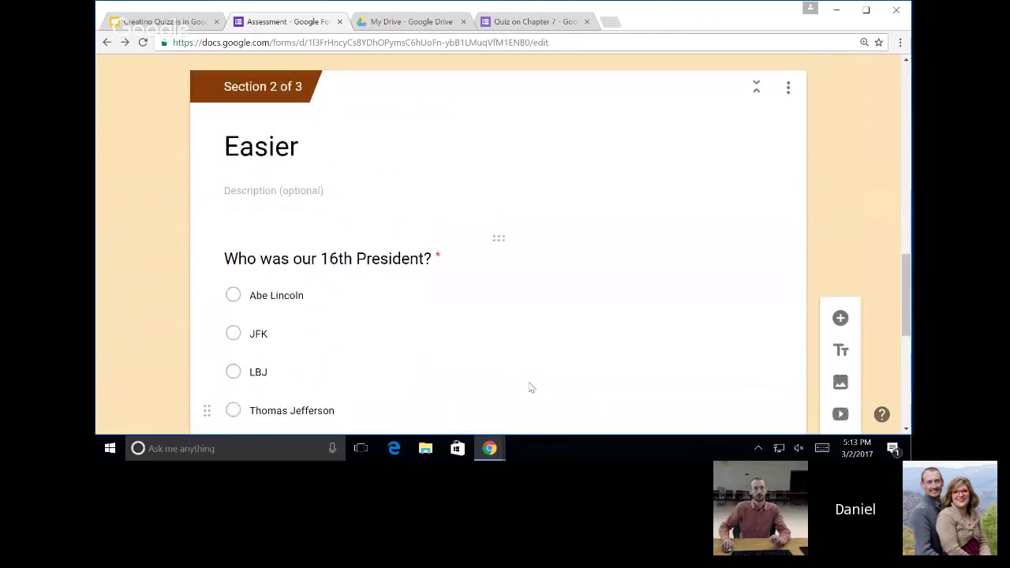
scroll(568, 305, up, 3)
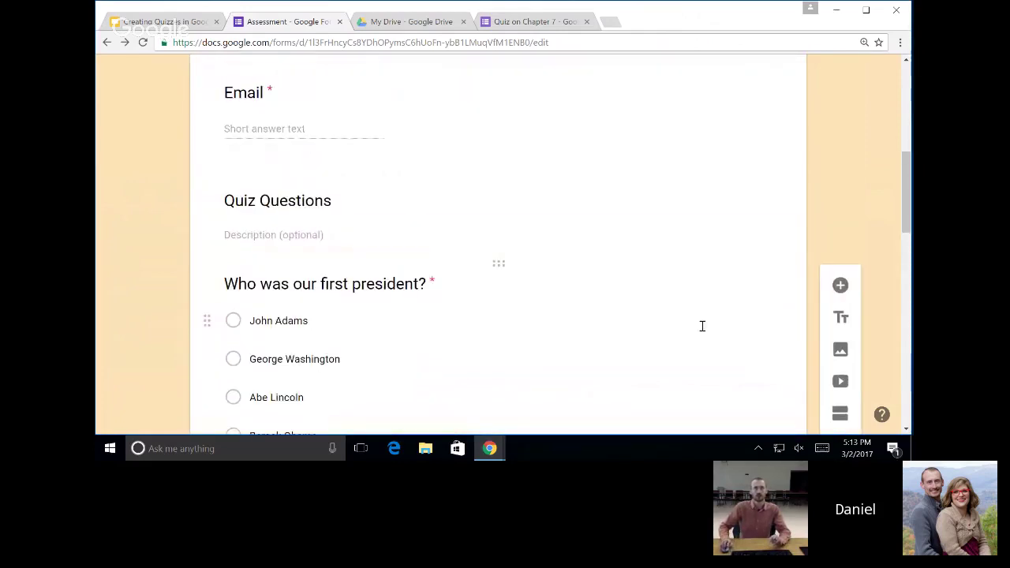
Turn on 'Go to section based on answer' for the first-president question.
scroll(545, 276, up, 3)
scroll(582, 284, down, 4)
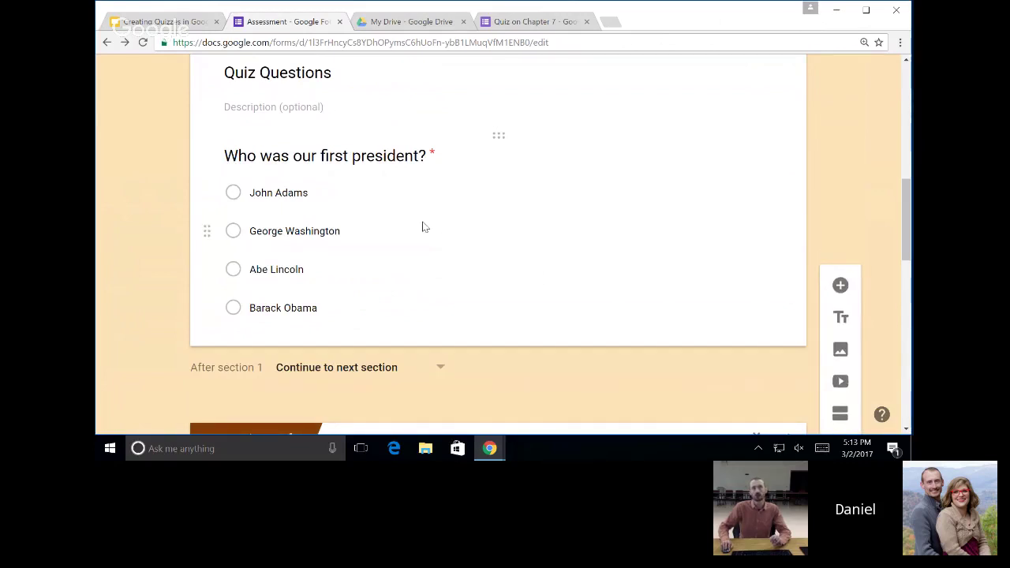
click(423, 228)
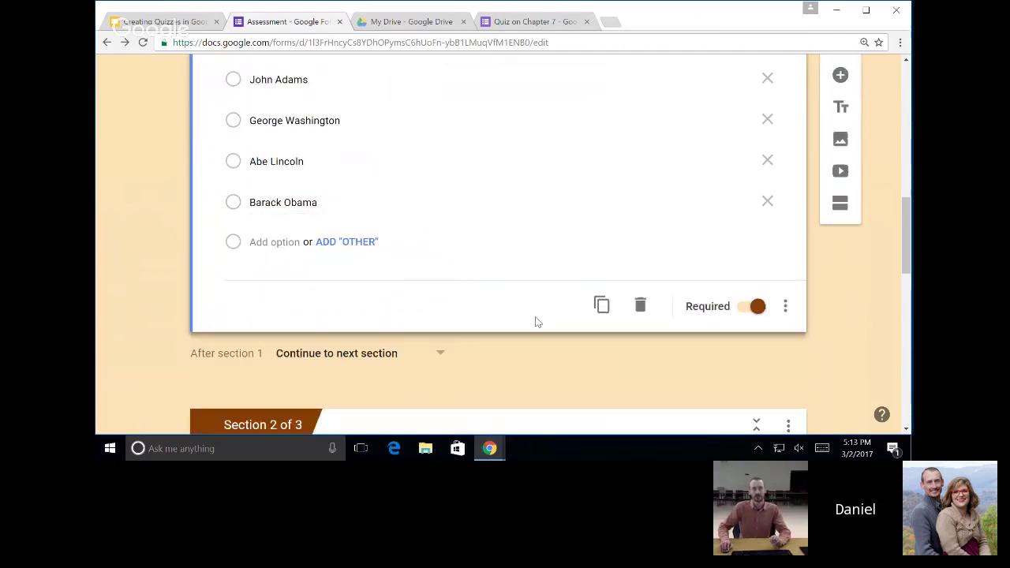
scroll(535, 322, up, 1)
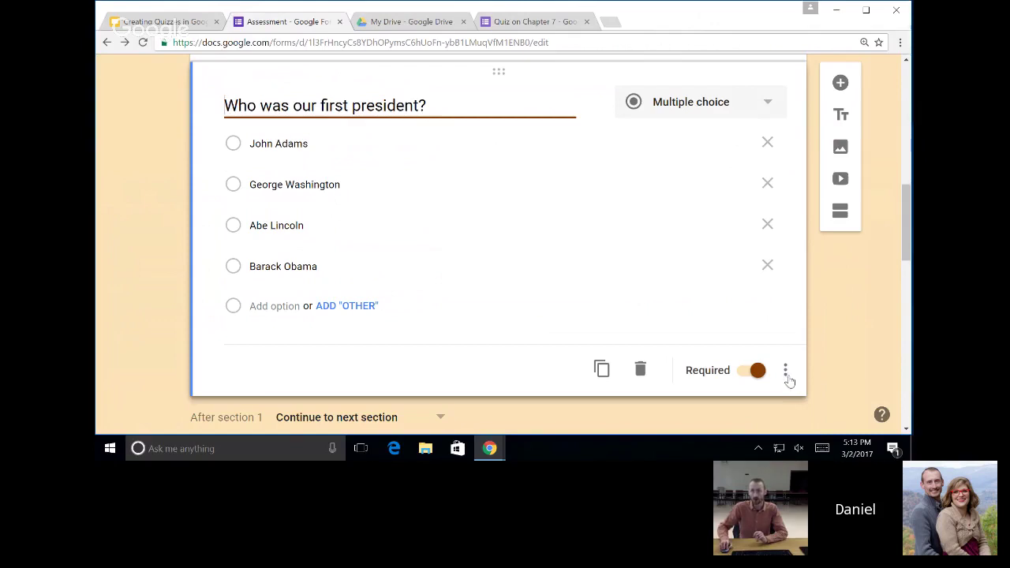
click(784, 371)
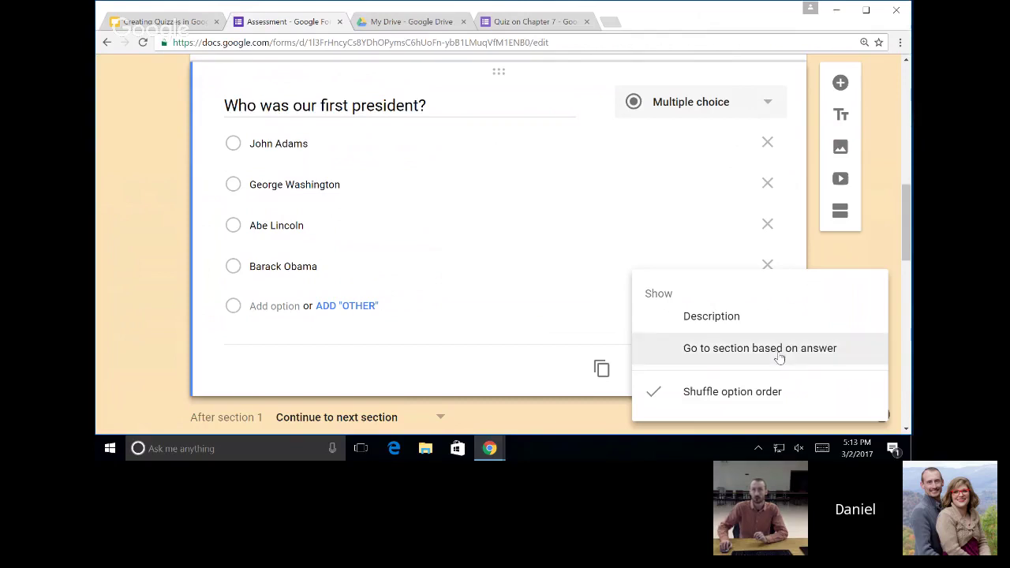
click(780, 358)
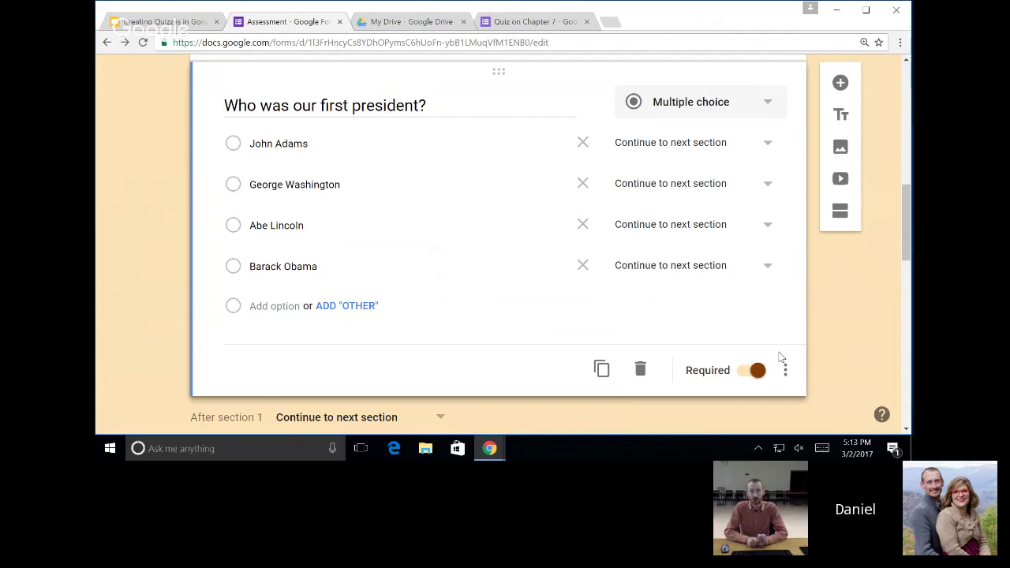
Route George Washington to Harder and John Adams, Abe Lincoln, Barack Obama to Easier.
click(726, 184)
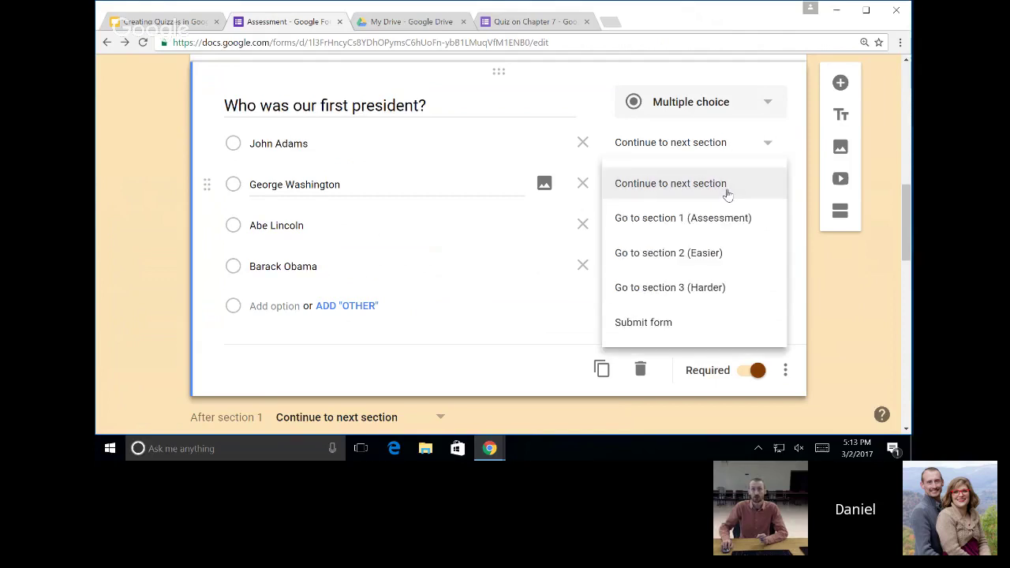
click(742, 292)
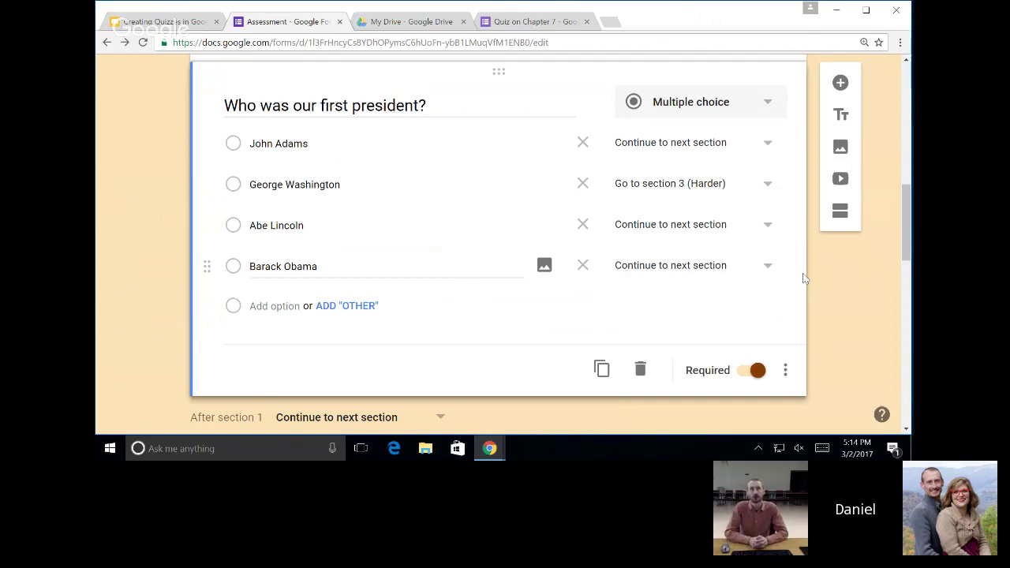
click(755, 153)
click(743, 220)
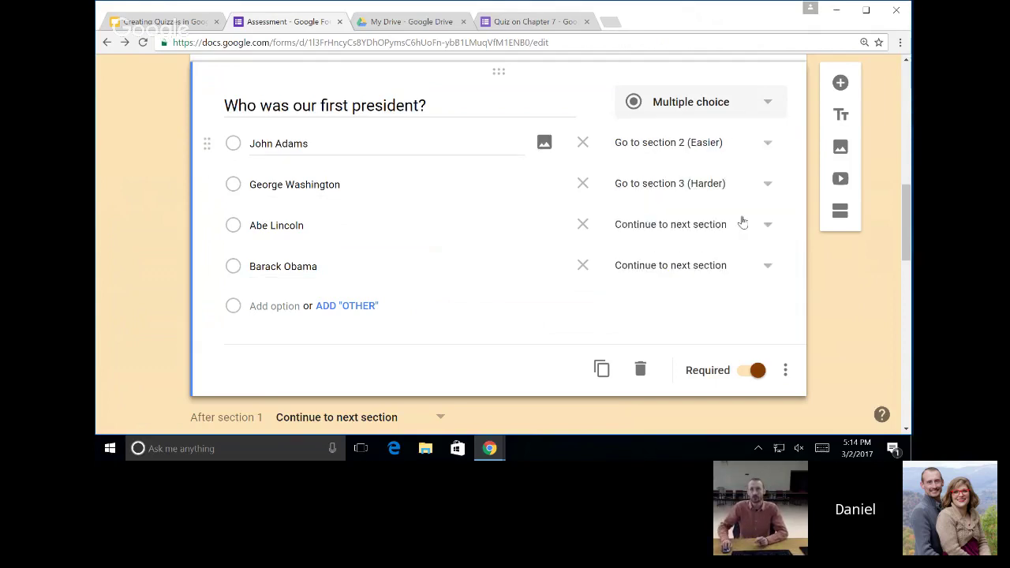
click(743, 222)
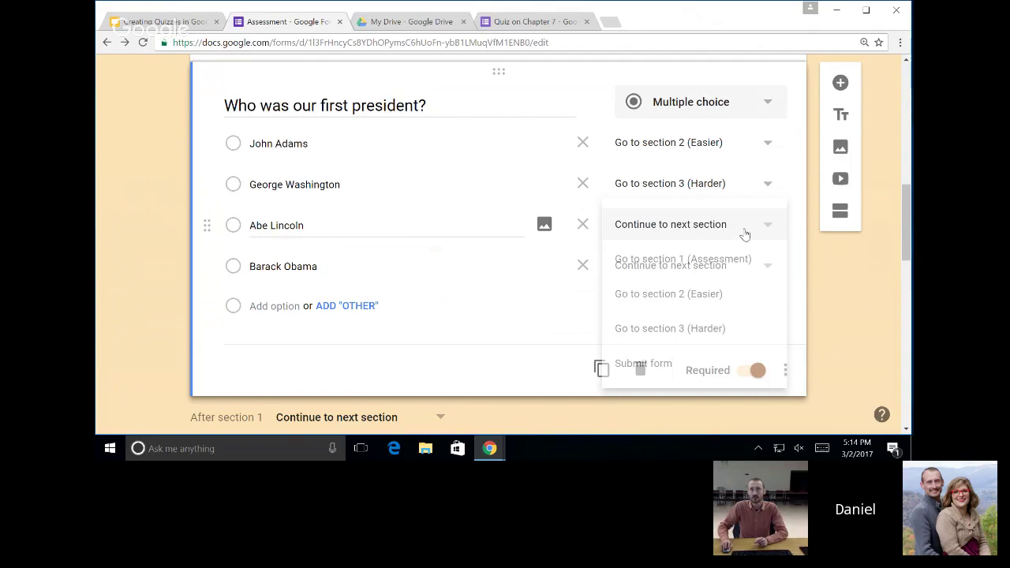
click(733, 296)
click(746, 268)
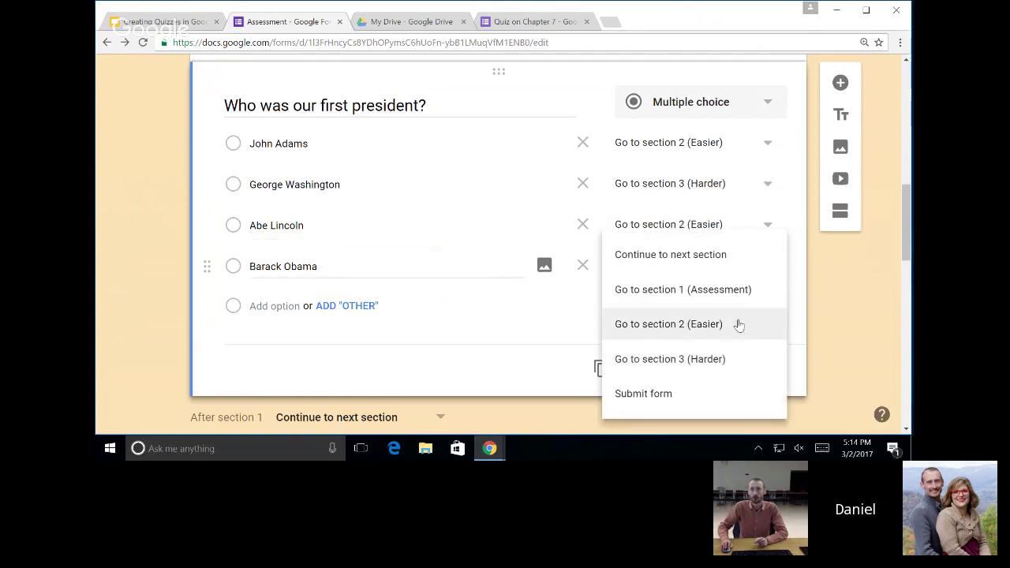
click(737, 323)
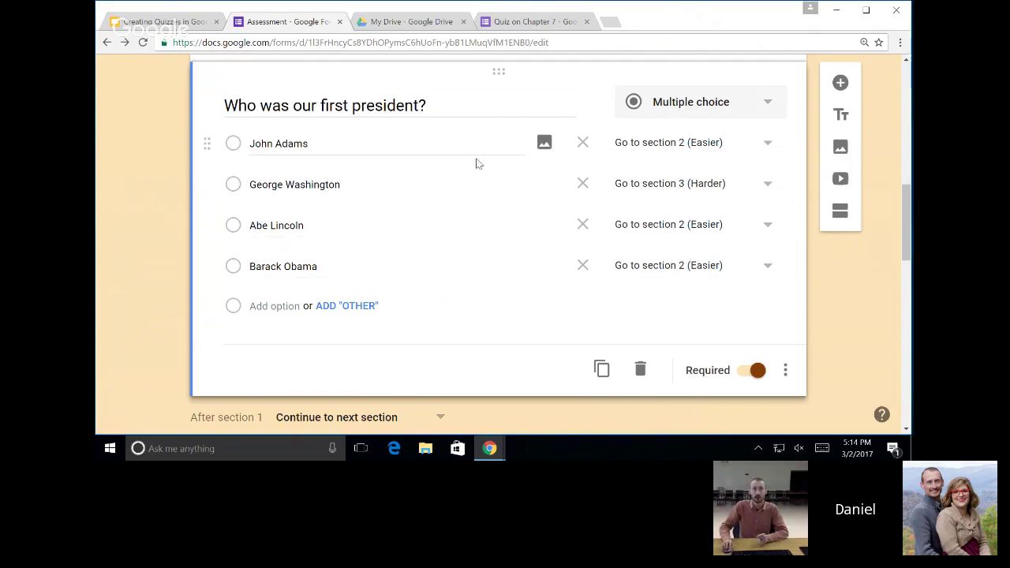
Insert an Untitled Section right after the 'Who was our 16th President?' question.
scroll(618, 181, down, 5)
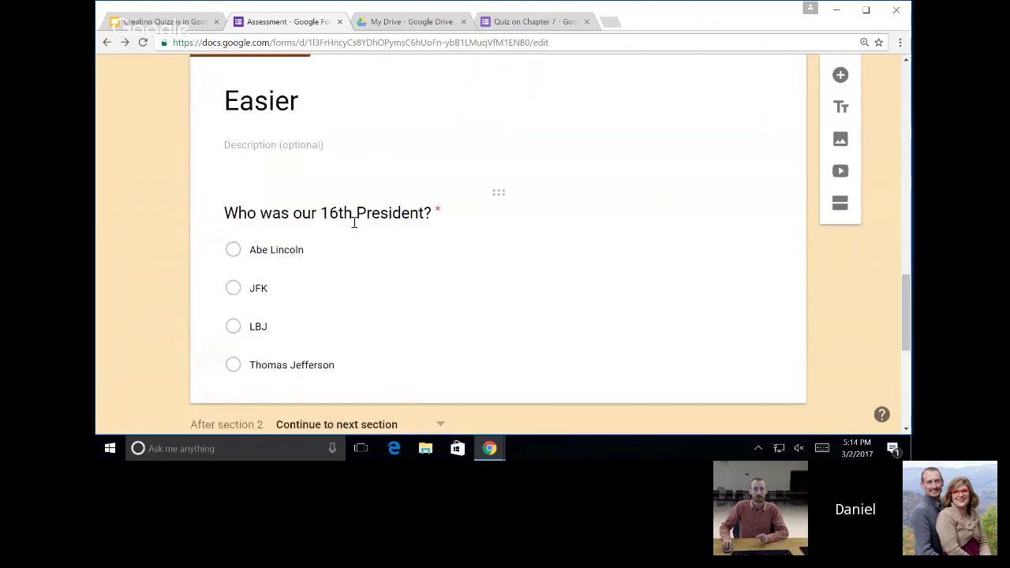
scroll(357, 219, up, 2)
scroll(359, 219, up, 3)
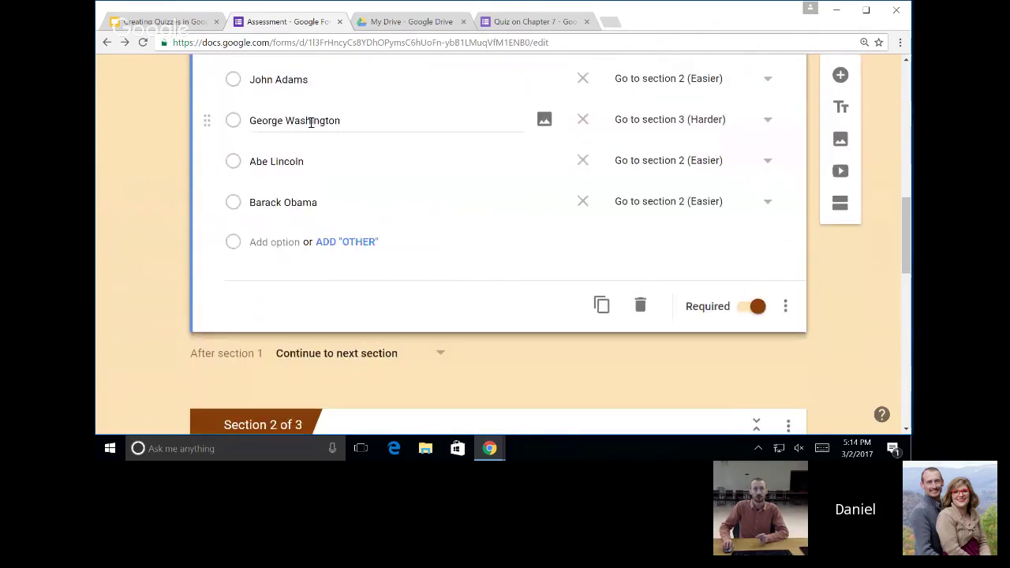
scroll(311, 123, up, 1)
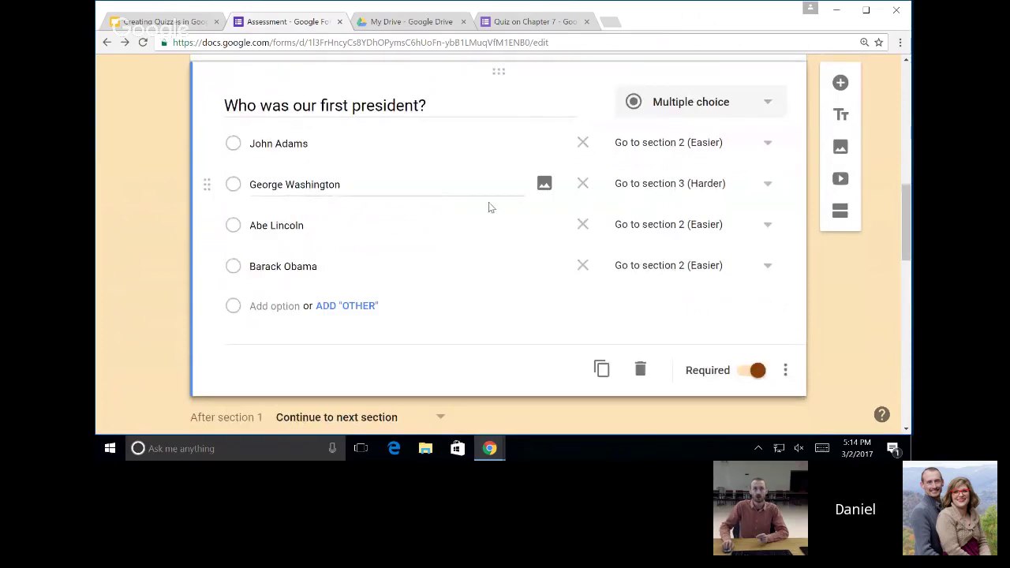
scroll(669, 185, down, 9)
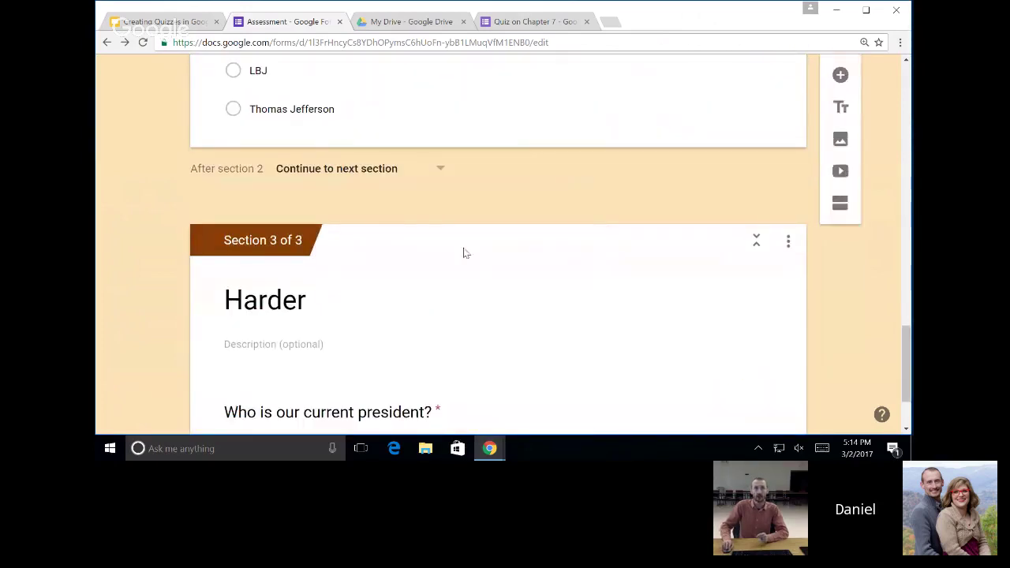
scroll(466, 336, up, 10)
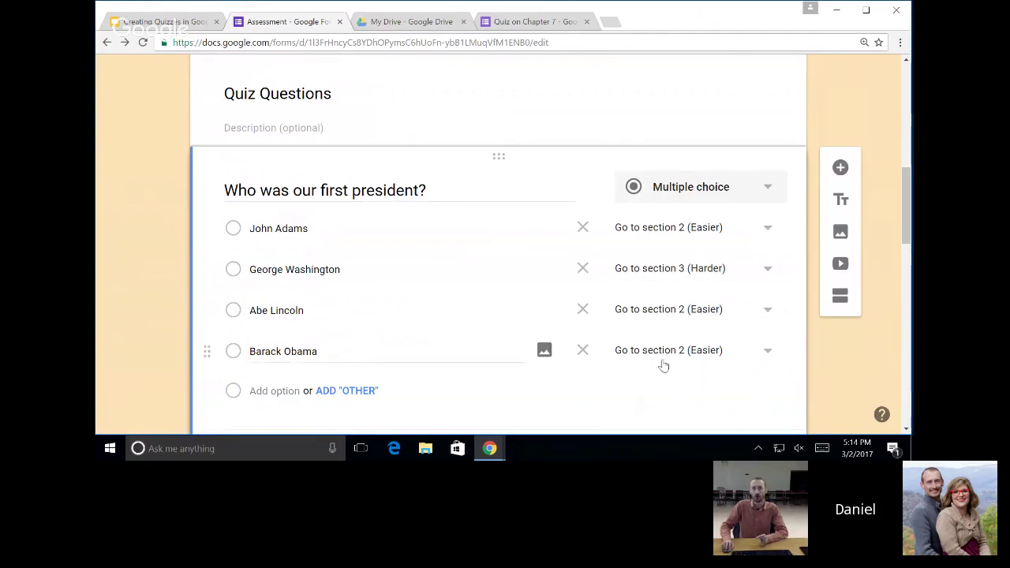
scroll(676, 357, down, 4)
scroll(345, 332, up, 3)
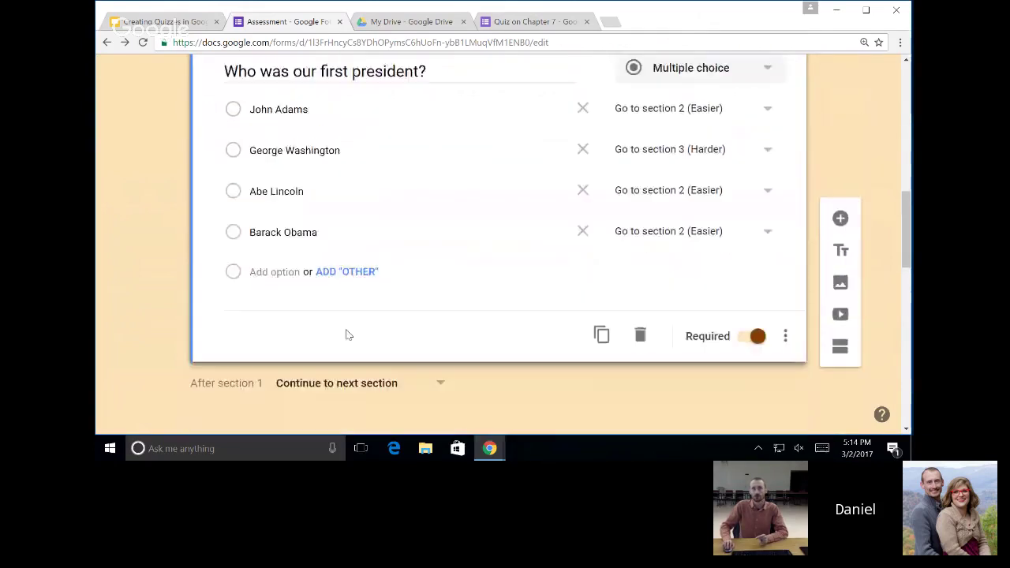
scroll(426, 350, up, 3)
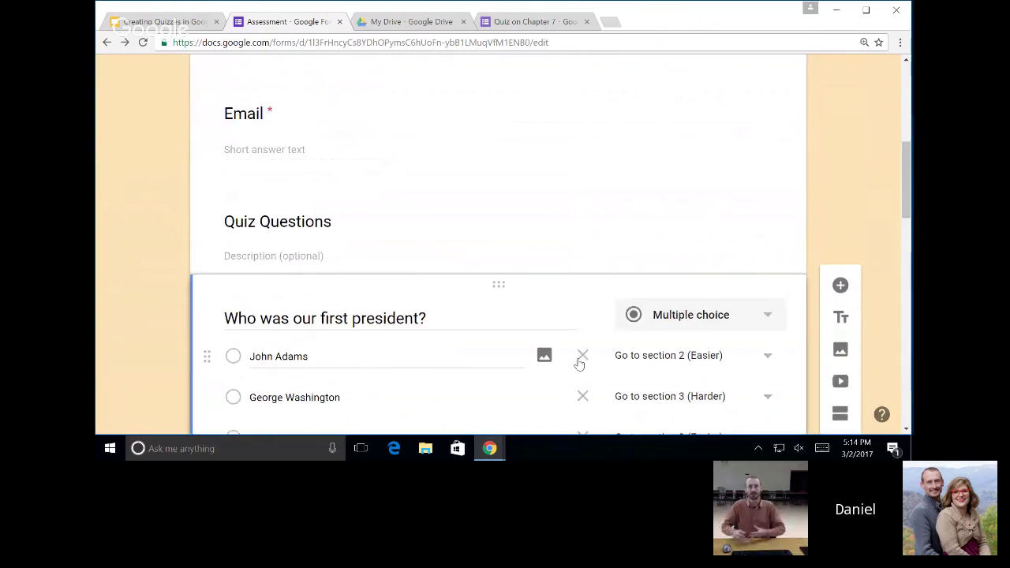
scroll(578, 363, down, 9)
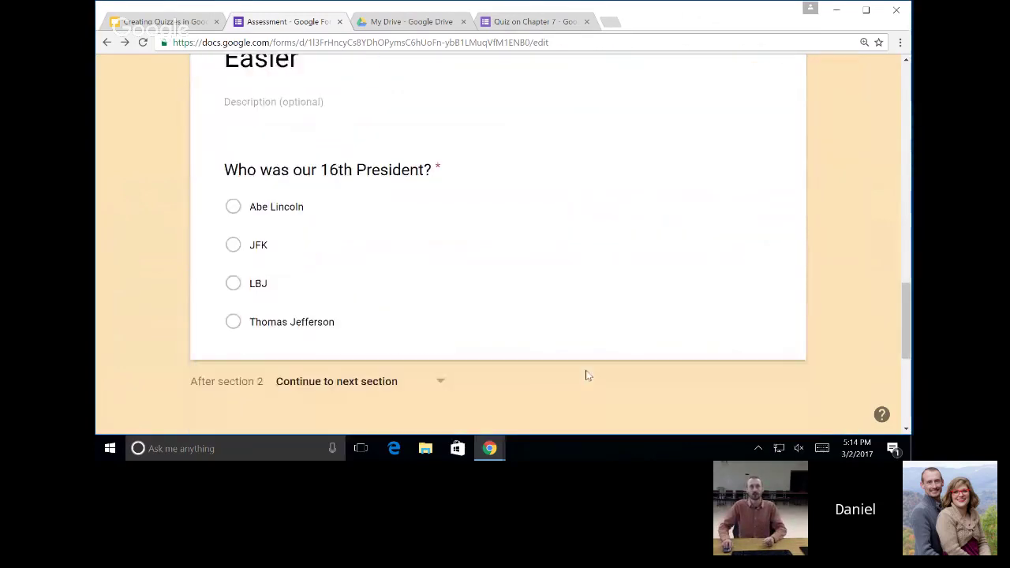
click(541, 342)
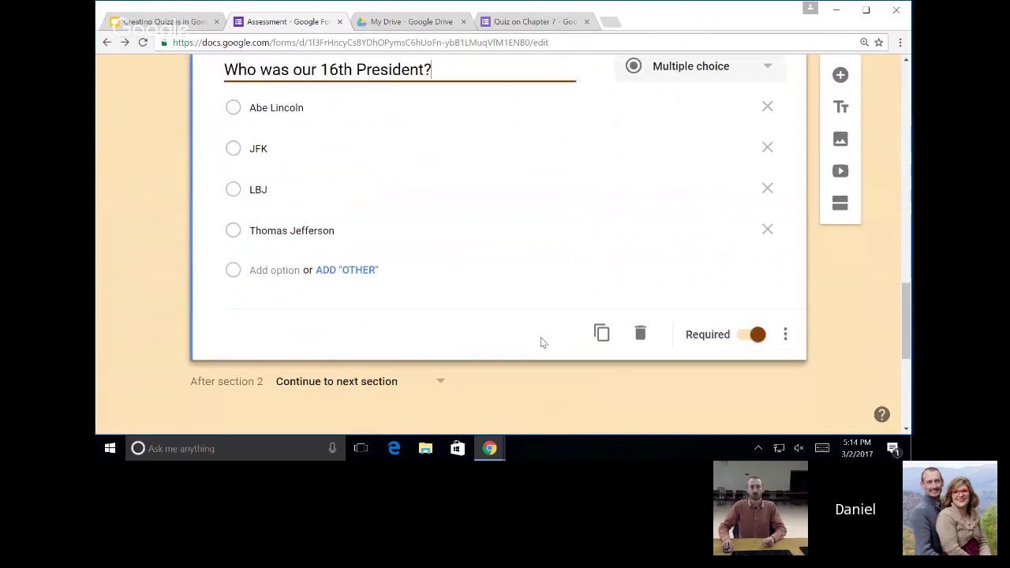
click(839, 203)
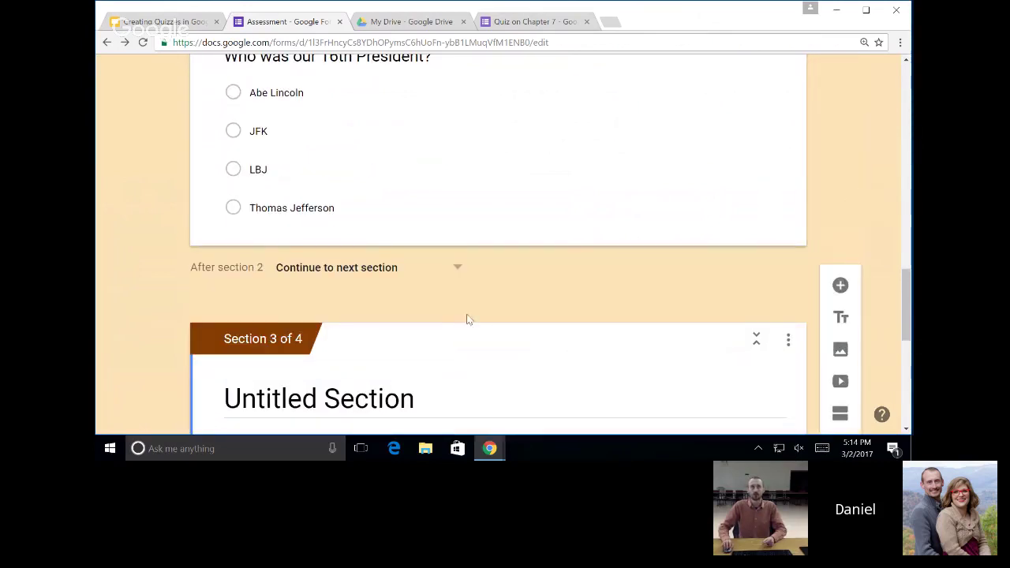
Title the new section 'Even Easier'.
scroll(468, 319, down, 3)
click(469, 201)
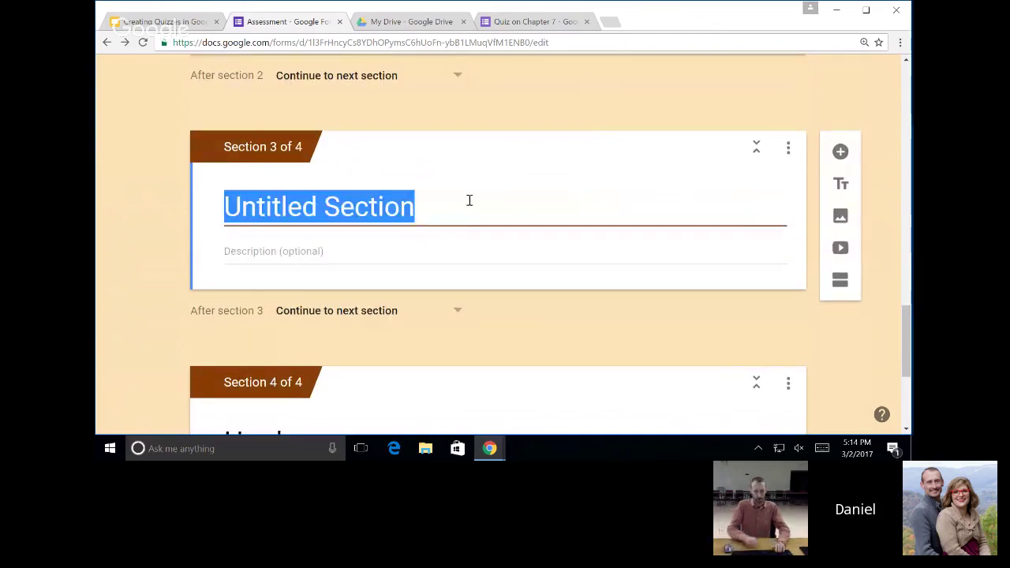
text(Even Easier)
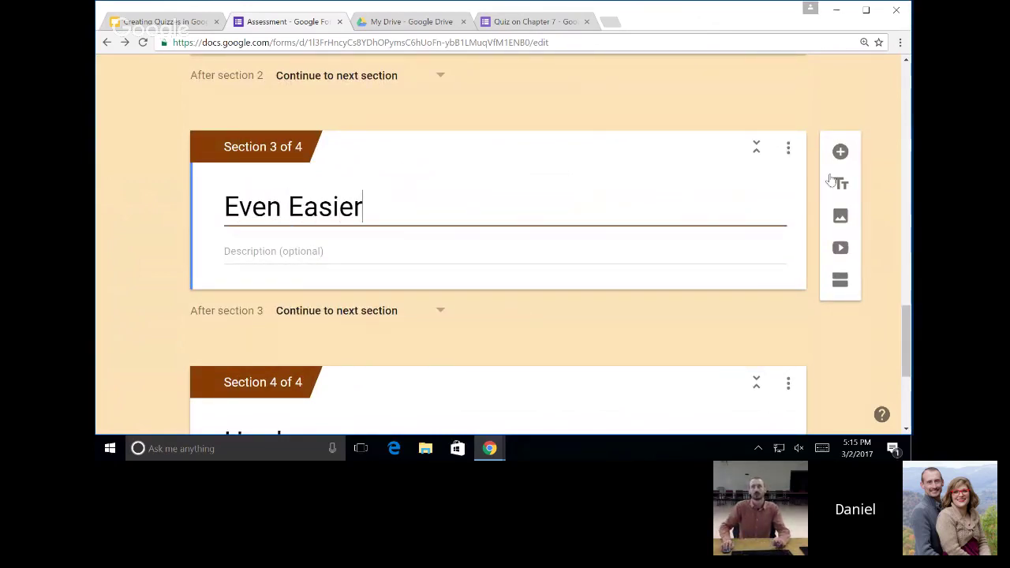
Add the short-answer question 'What is your name?' to that section.
click(840, 151)
text(What is your name?)
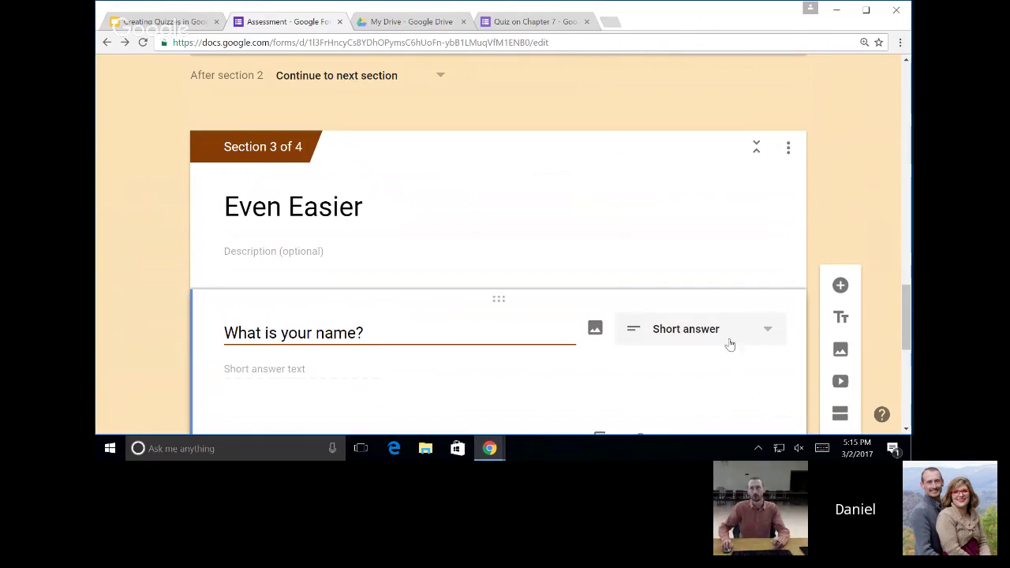
click(730, 344)
click(710, 97)
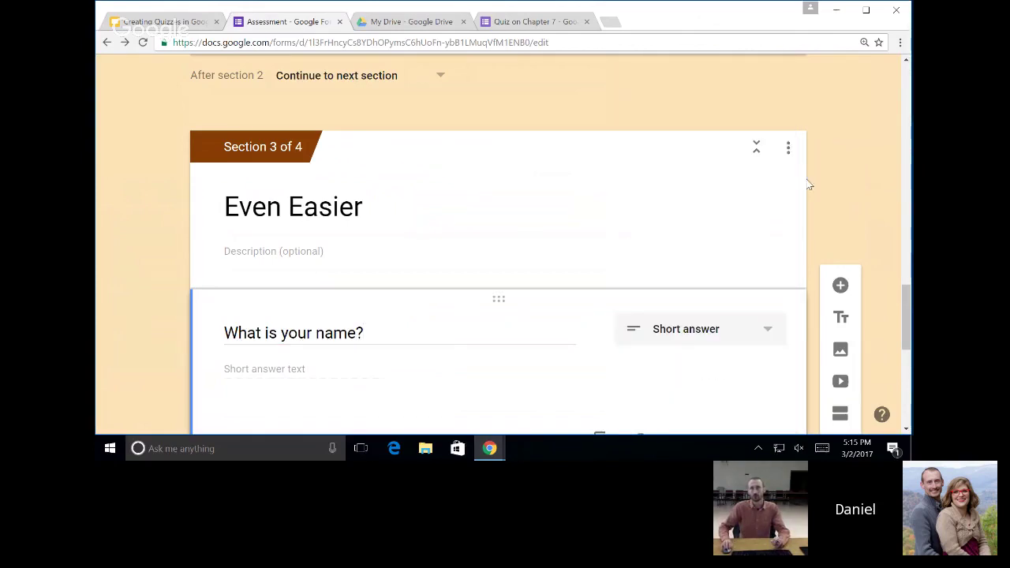
scroll(848, 198, up, 3)
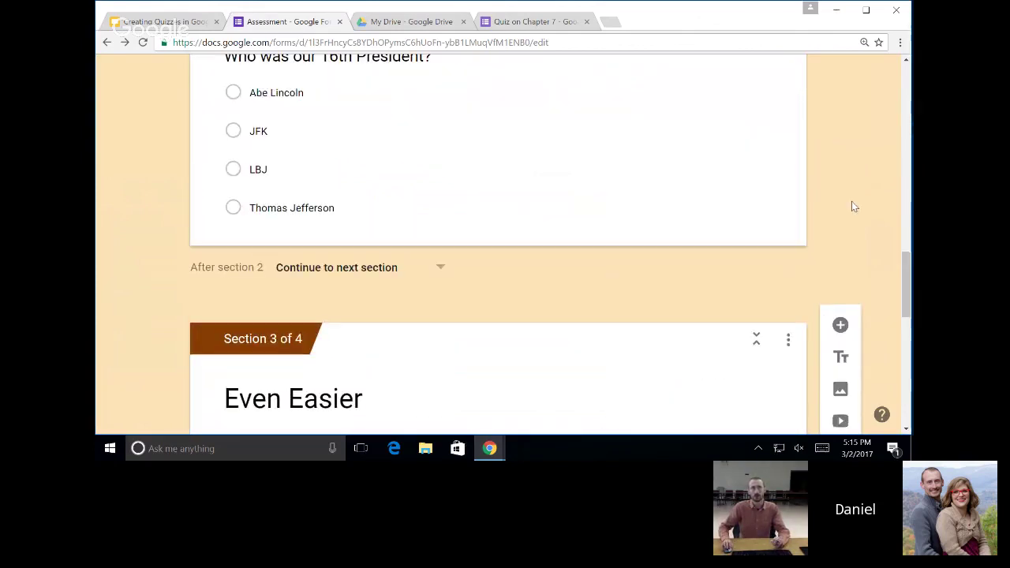
Turn on 'Go to section based on answer' for the 16th President question.
scroll(852, 207, up, 3)
click(568, 293)
scroll(658, 345, down, 3)
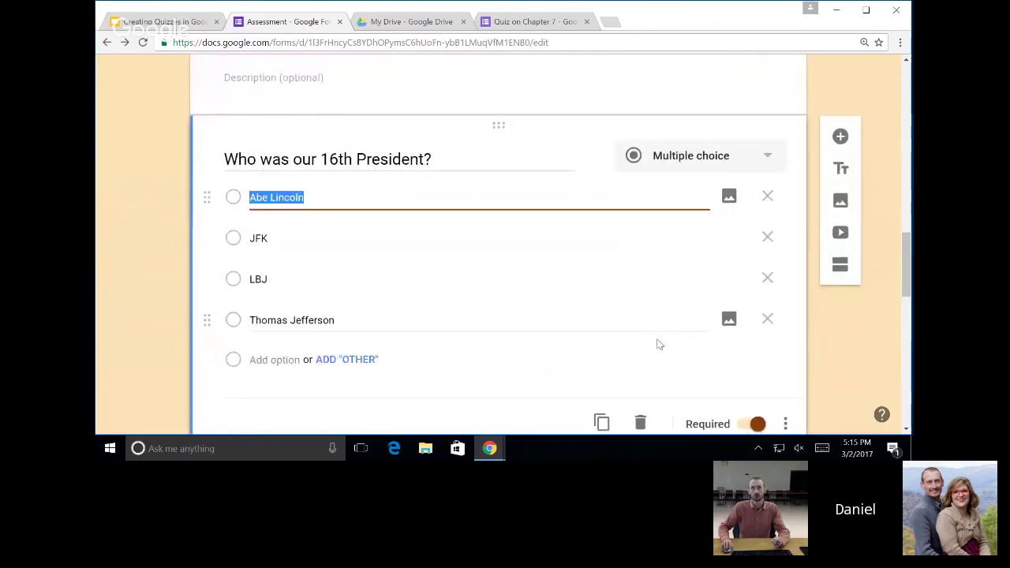
click(787, 397)
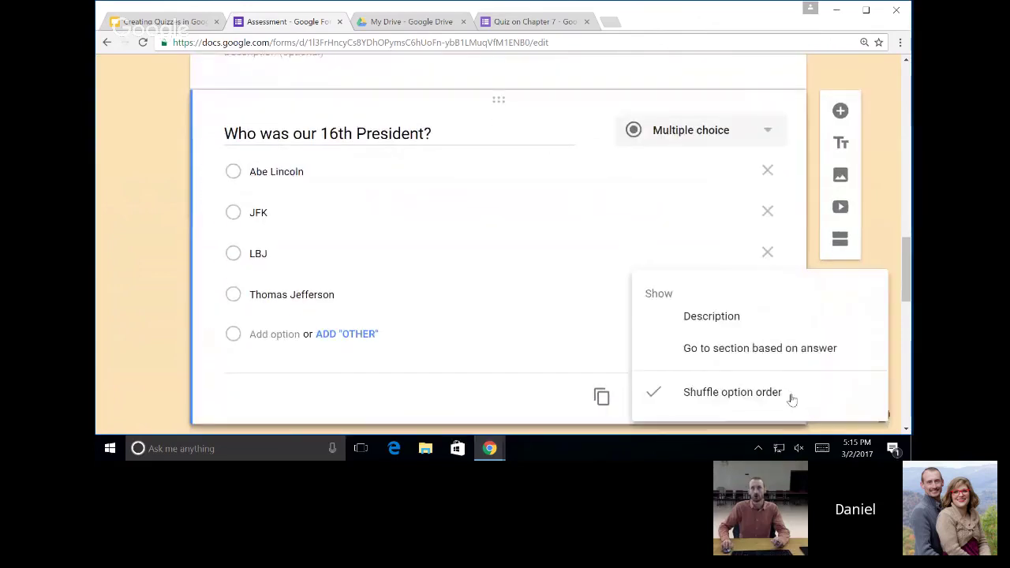
click(776, 350)
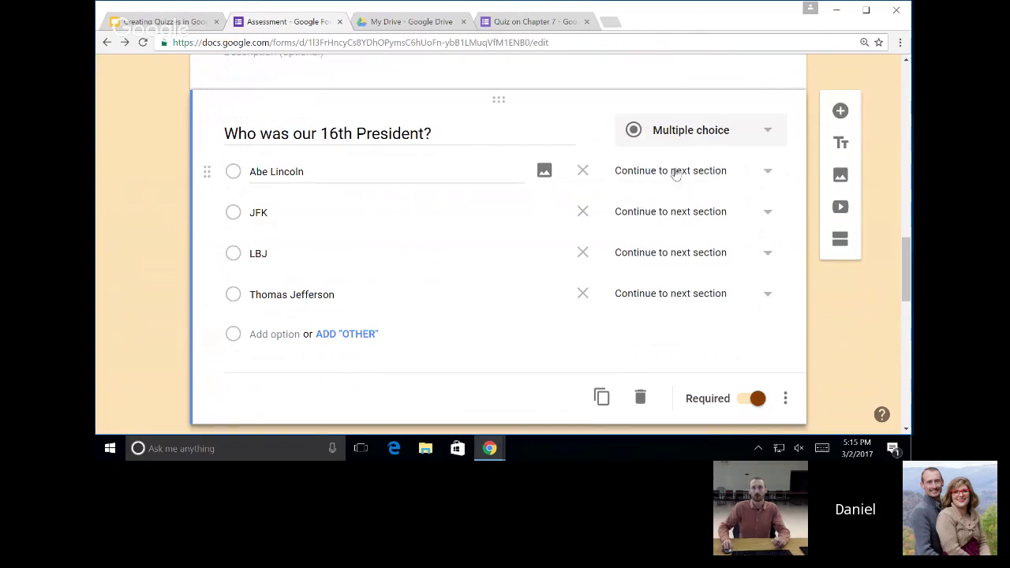
Route Abe Lincoln to Harder and JFK, LBJ, Thomas Jefferson to Even Easier.
click(676, 173)
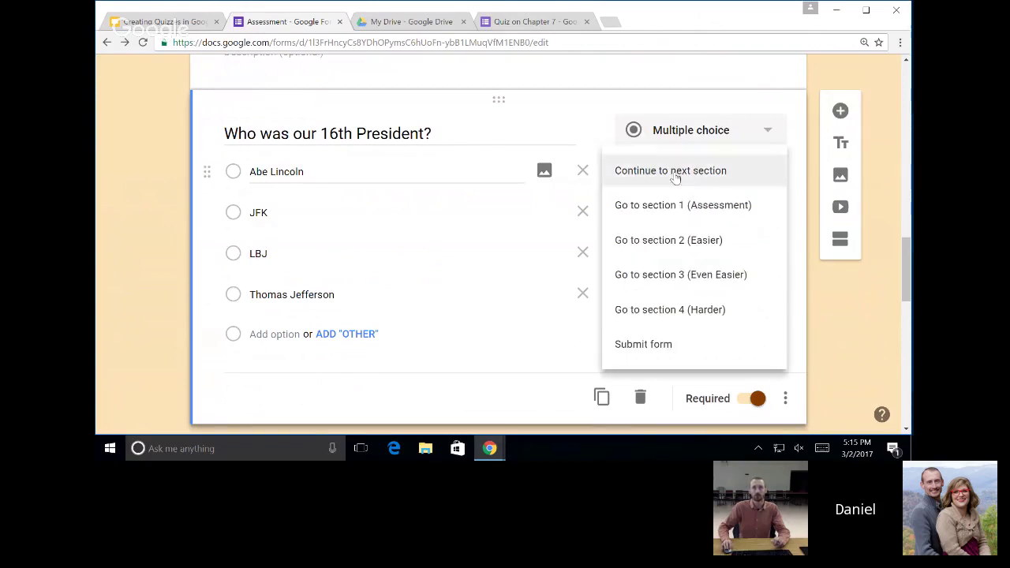
click(718, 313)
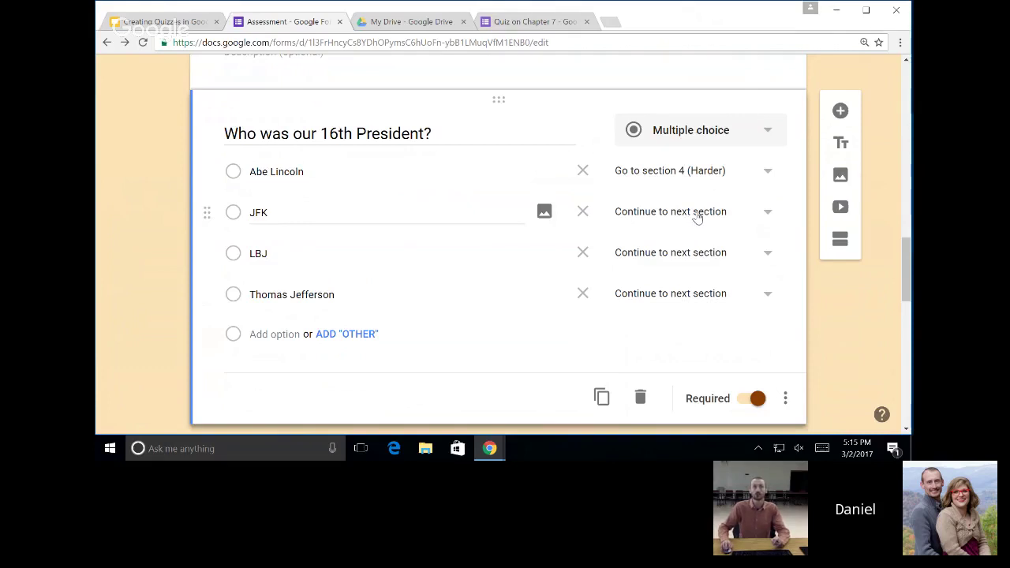
click(697, 213)
click(698, 324)
click(695, 252)
click(701, 324)
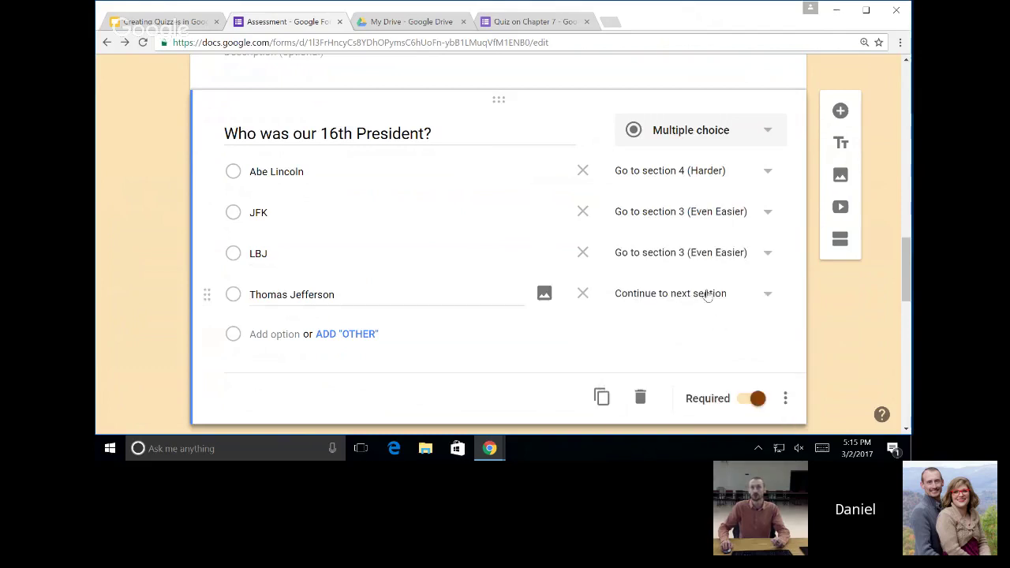
click(706, 294)
click(701, 325)
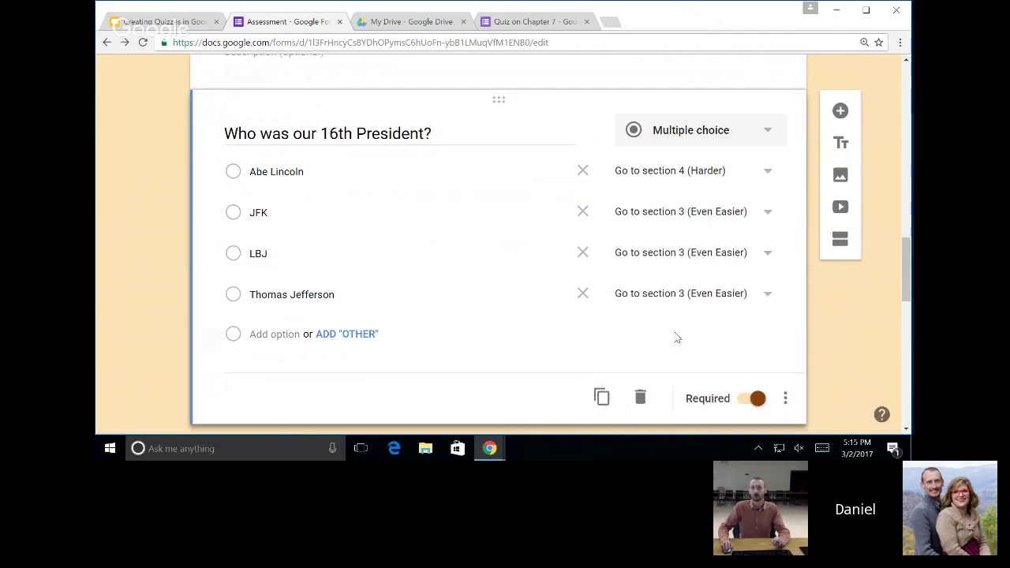
scroll(676, 338, down, 3)
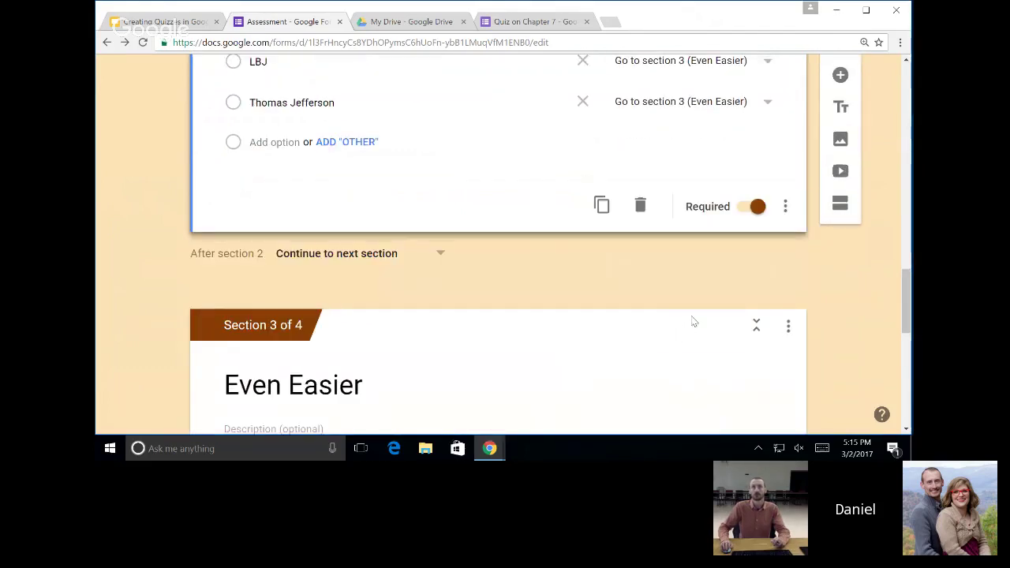
scroll(693, 321, down, 8)
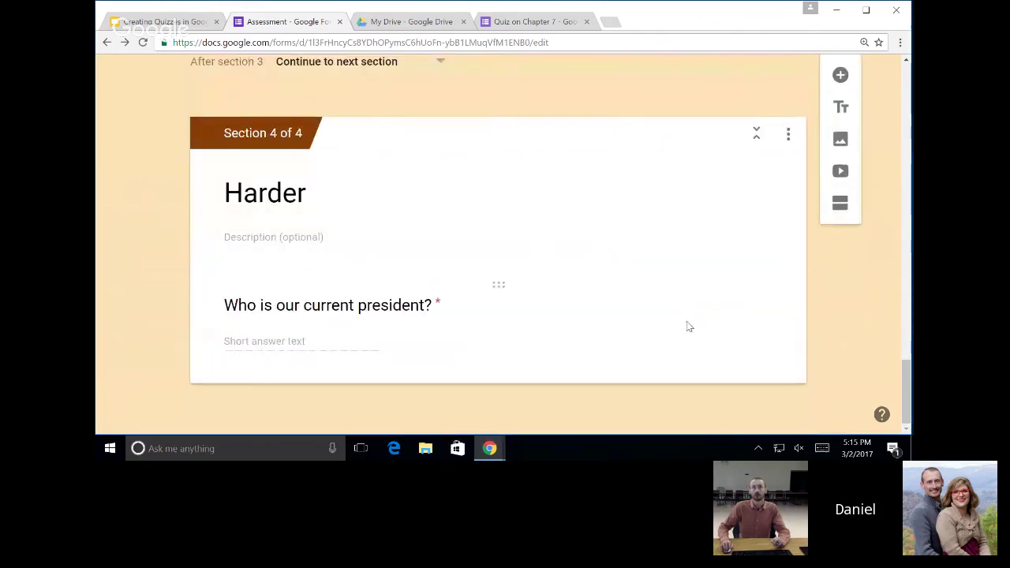
scroll(379, 339, up, 5)
scroll(560, 320, up, 12)
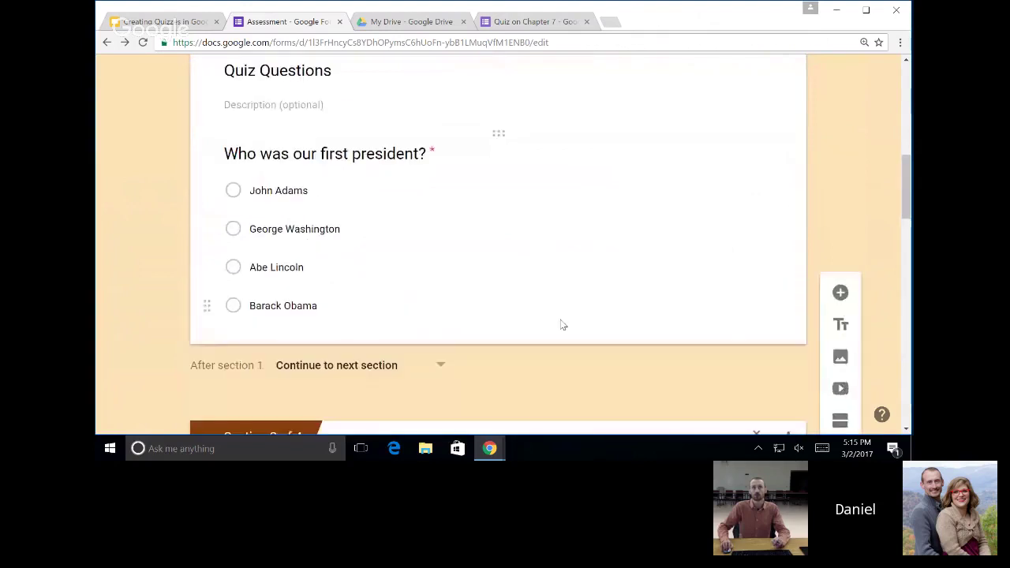
scroll(562, 326, up, 8)
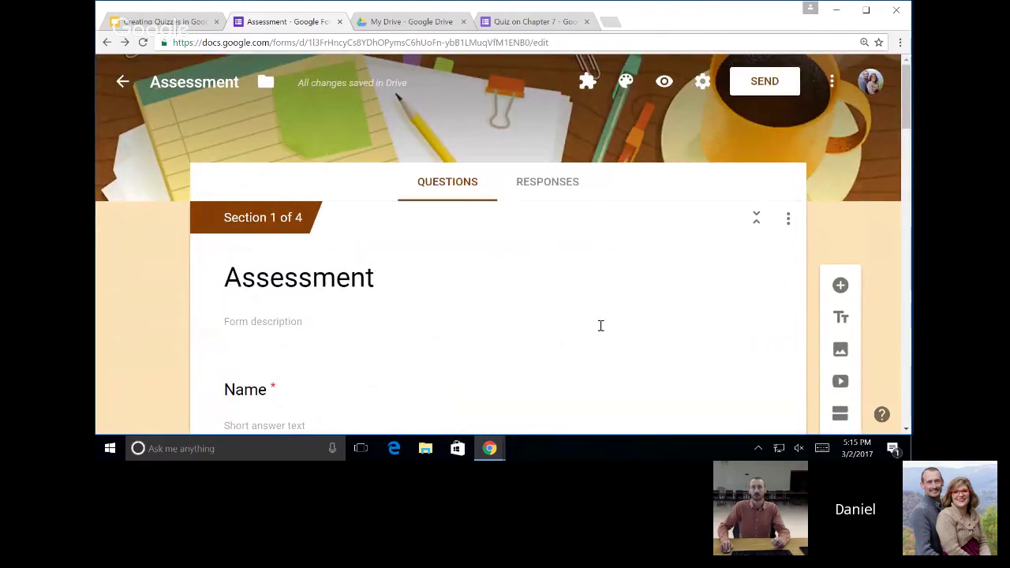
scroll(624, 314, down, 3)
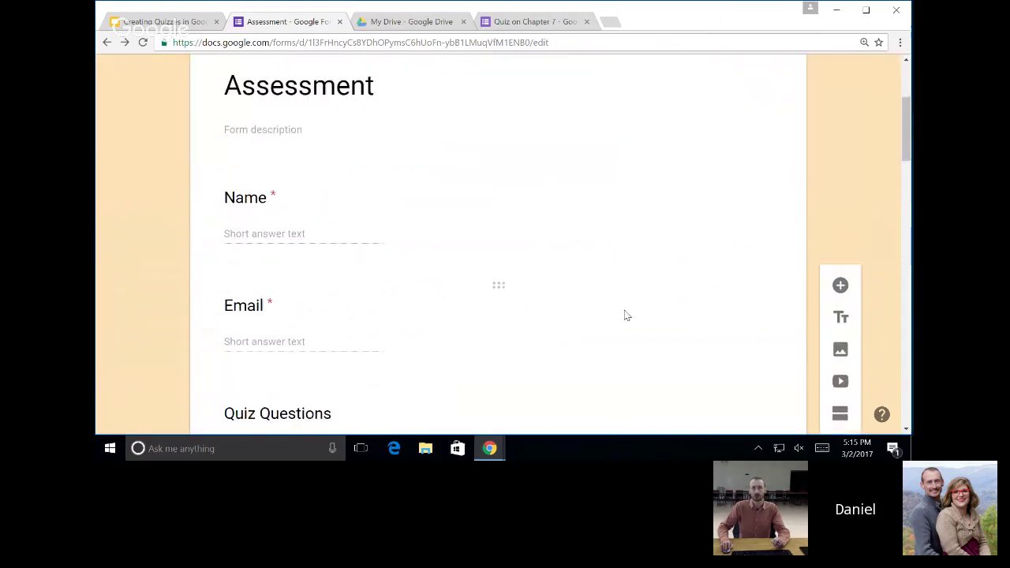
scroll(624, 314, up, 3)
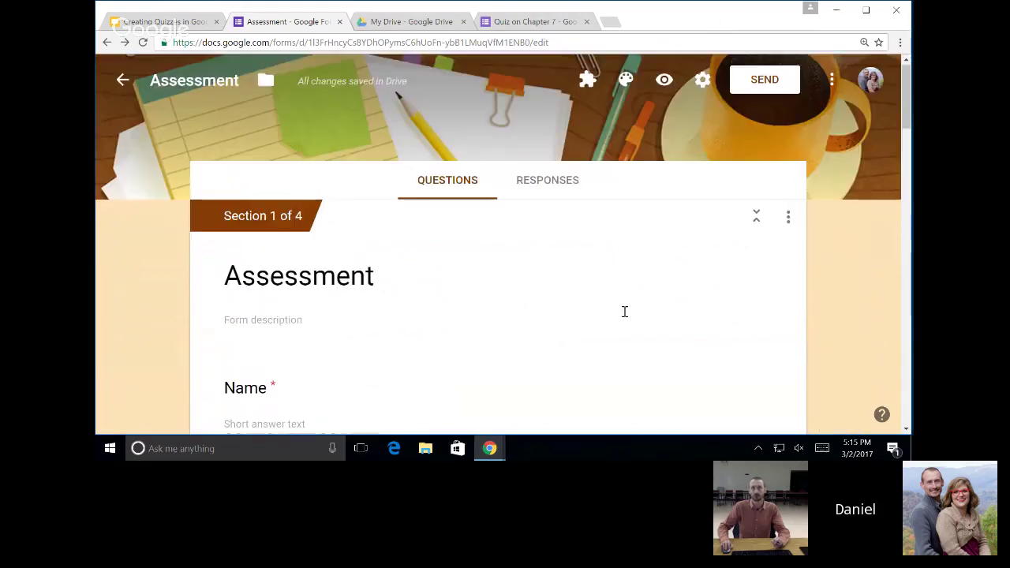
Preview the Assessment quiz and enter the respondent's name and e-mail address.
click(664, 83)
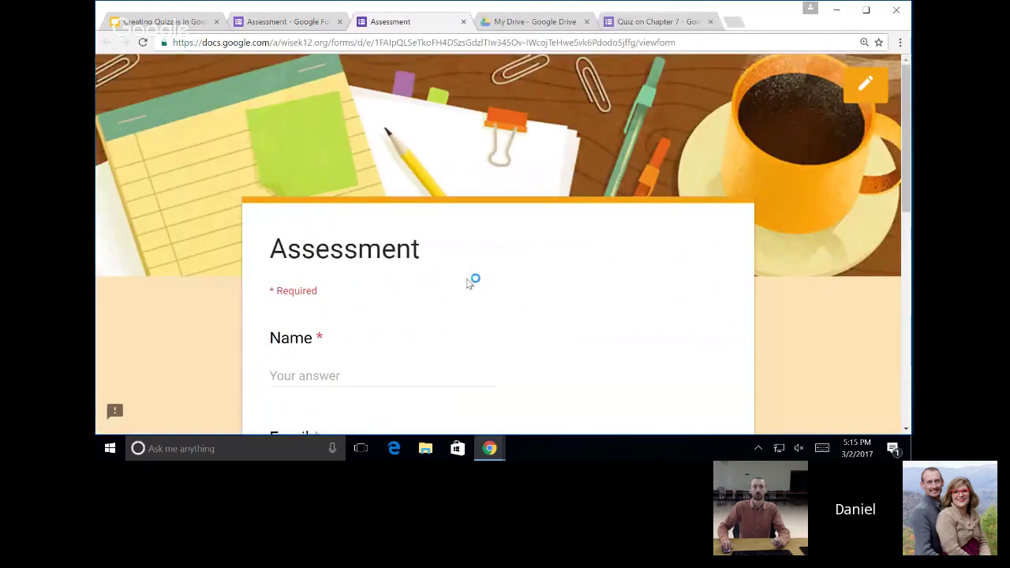
scroll(469, 282, down, 3)
click(431, 183)
text(Daniel)
key(Tab)
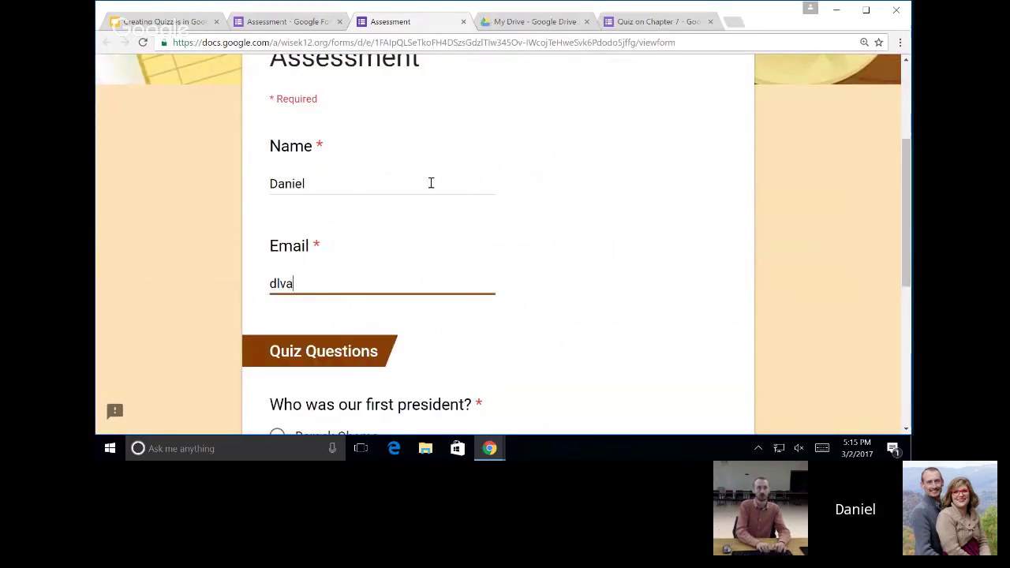
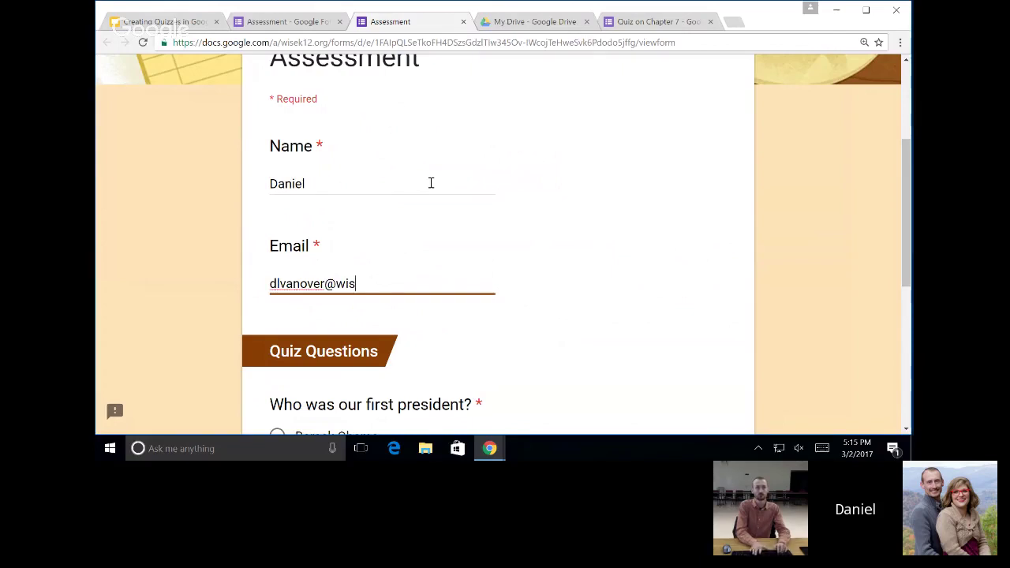
Answer John Adams for first president and continue to the next section.
scroll(445, 194, down, 3)
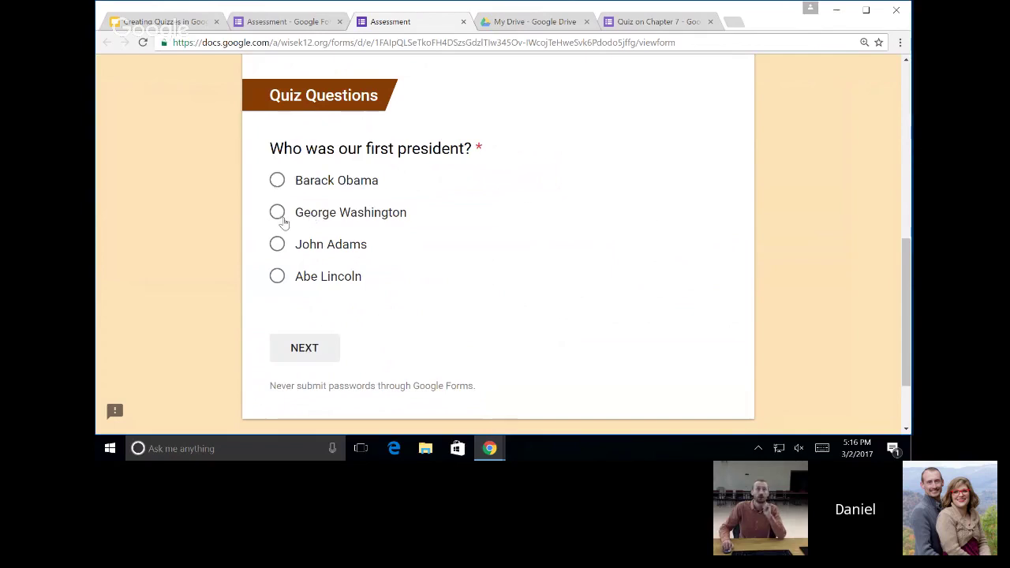
click(278, 246)
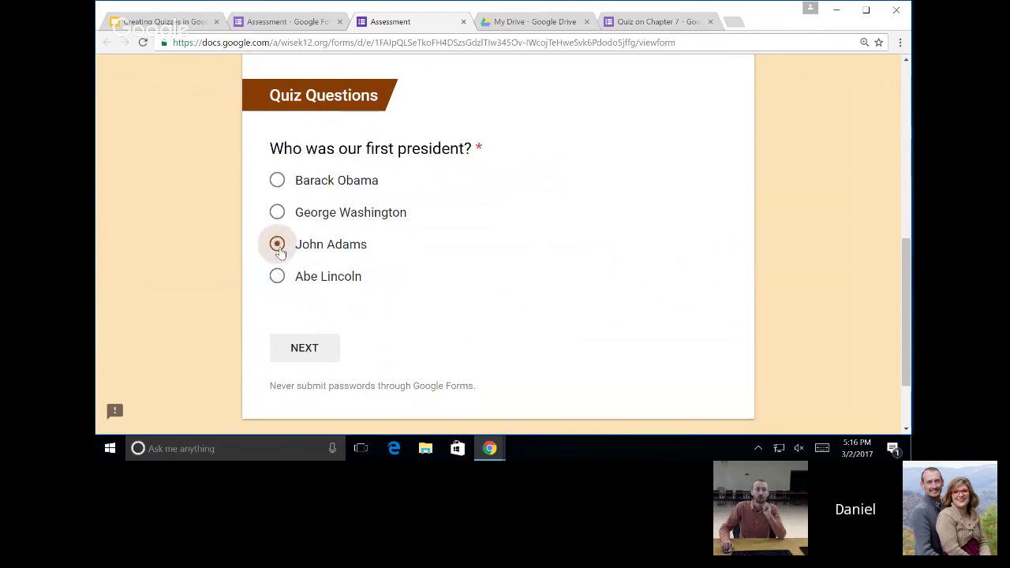
click(322, 358)
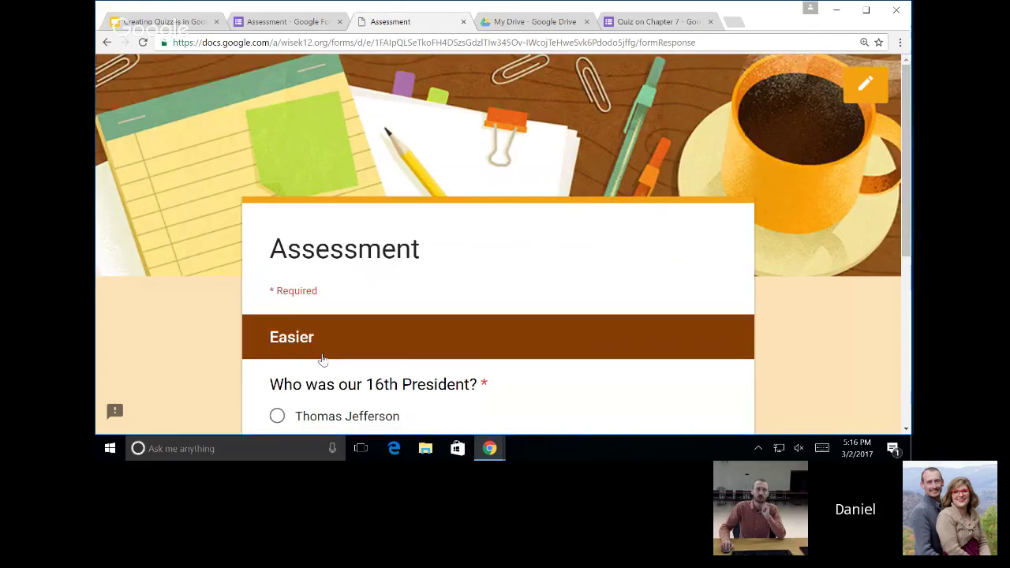
Highlight the Easier section title, answer JFK as the 16th president, and continue.
scroll(322, 359, down, 2)
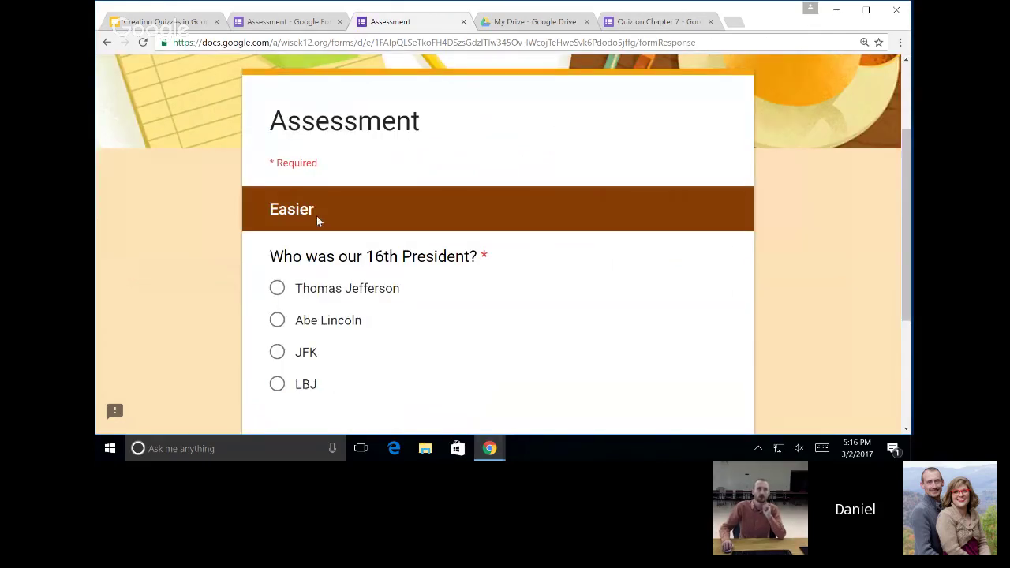
drag(315, 214, 270, 214)
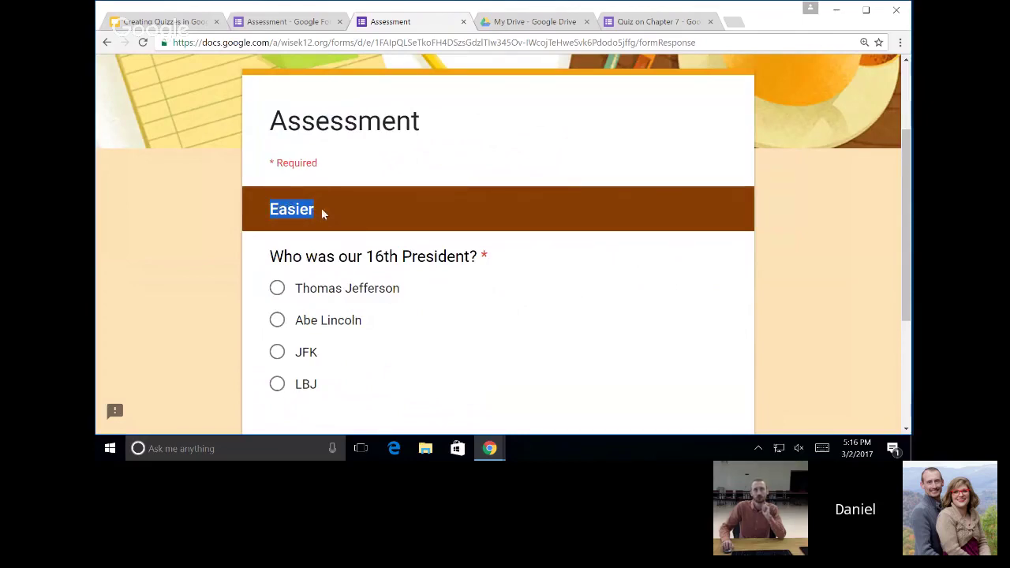
scroll(403, 236, down, 2)
scroll(379, 237, up, 2)
scroll(321, 210, down, 2)
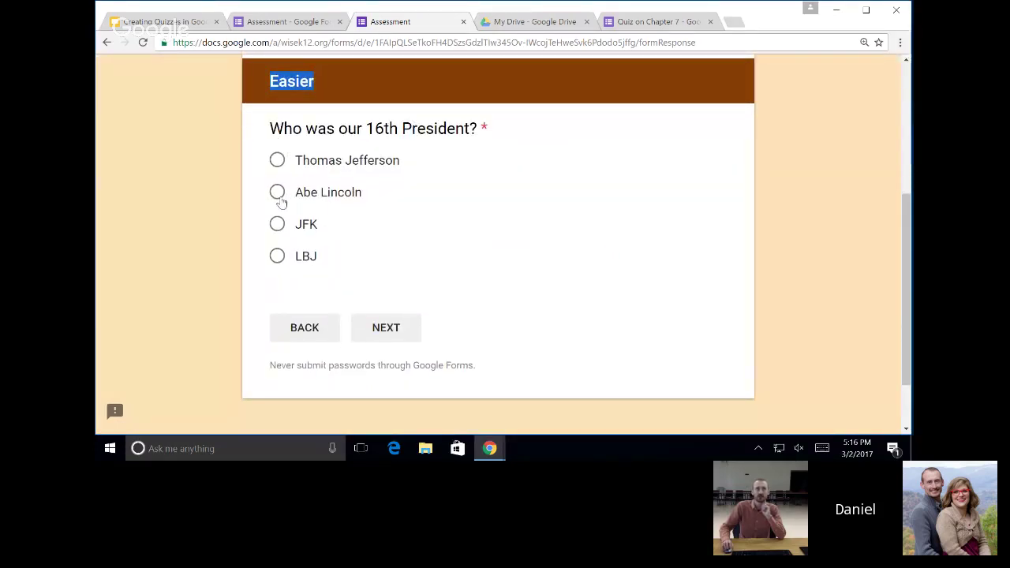
click(277, 224)
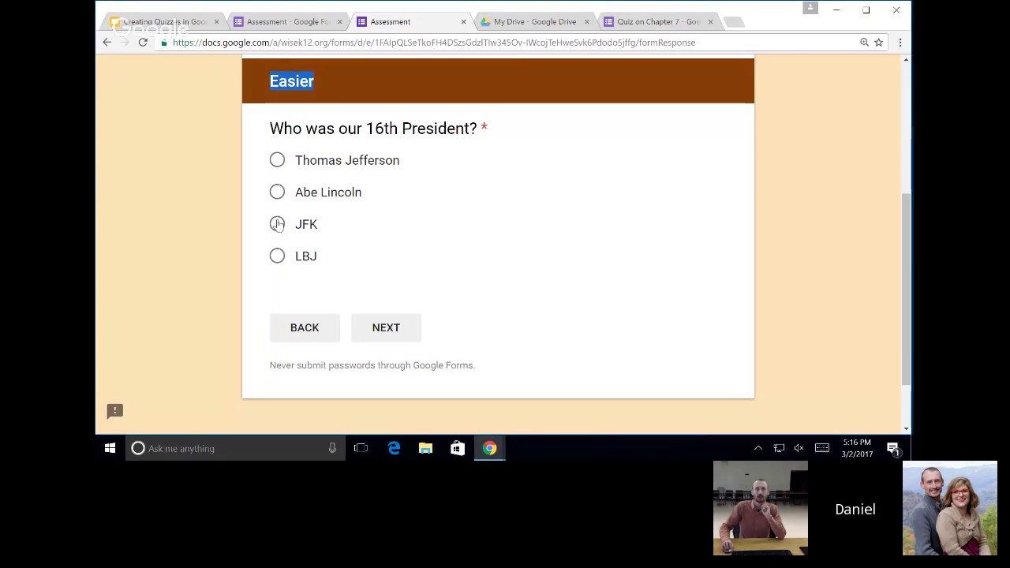
click(386, 327)
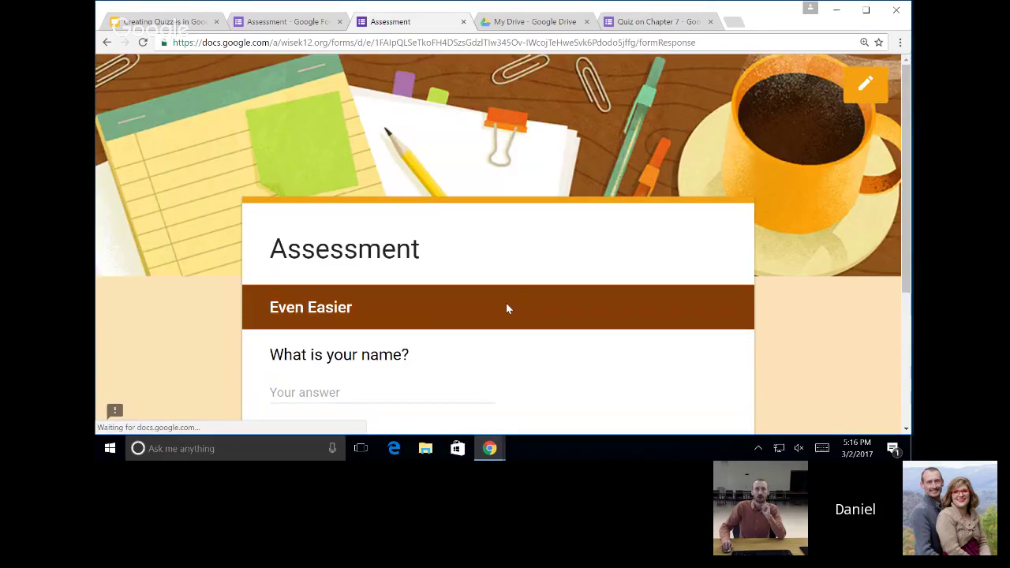
Highlight the Even Easier section title, then start answering the 'What is your name?' question.
scroll(506, 303, down, 2)
triple_click(354, 181)
click(419, 186)
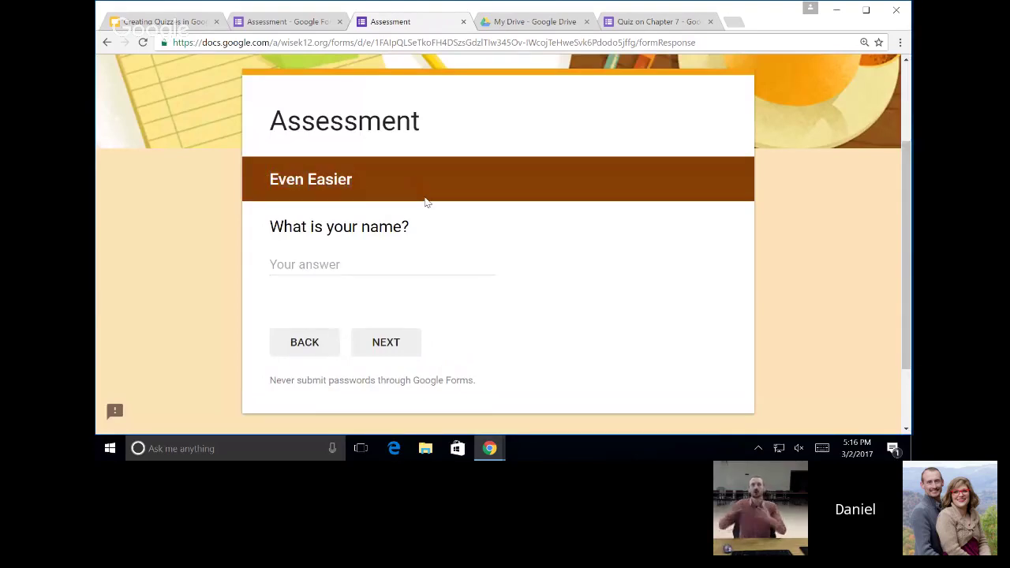
click(450, 270)
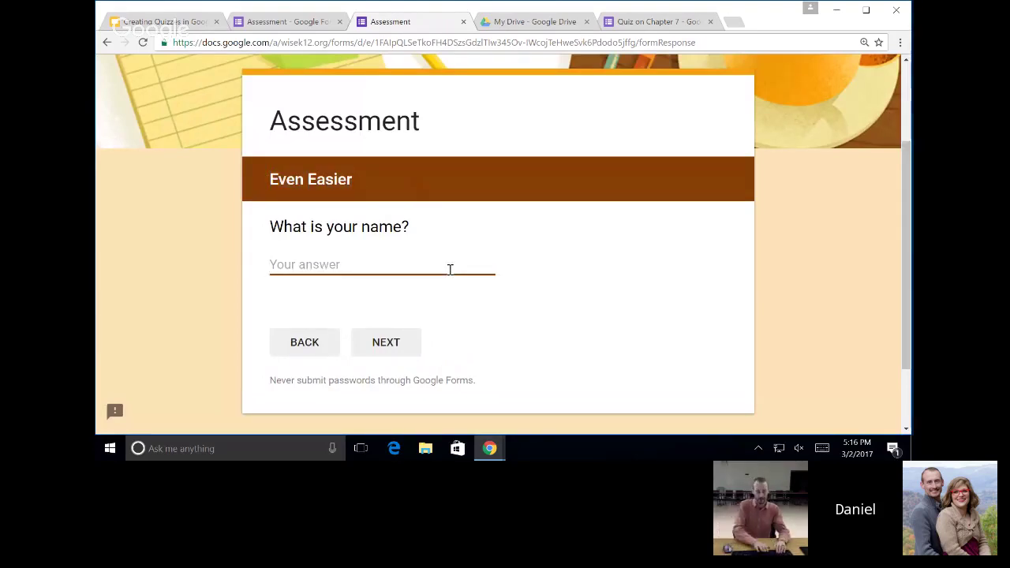
Enter the respondent's name and continue to the Harder section.
text(Daniel)
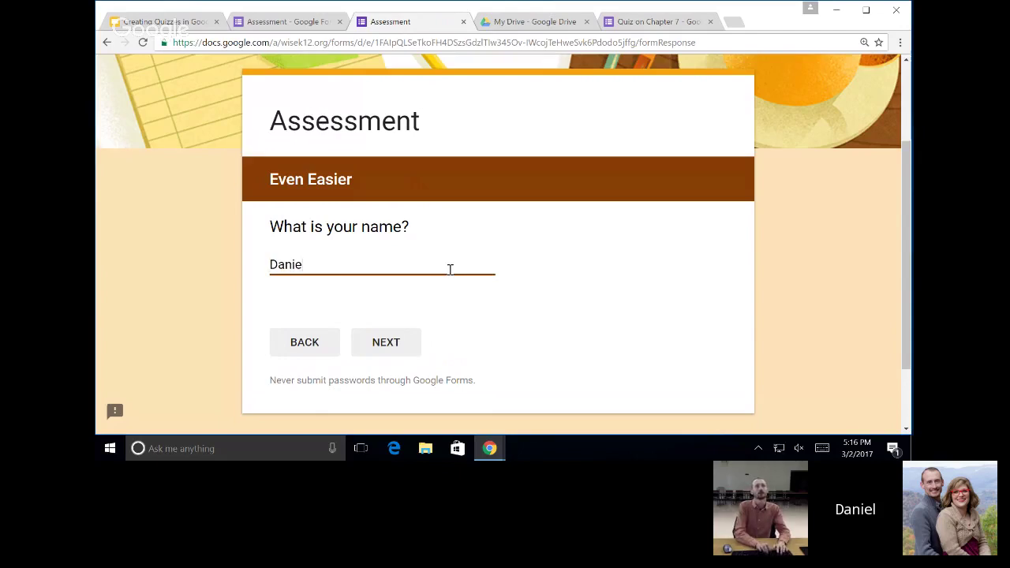
click(405, 355)
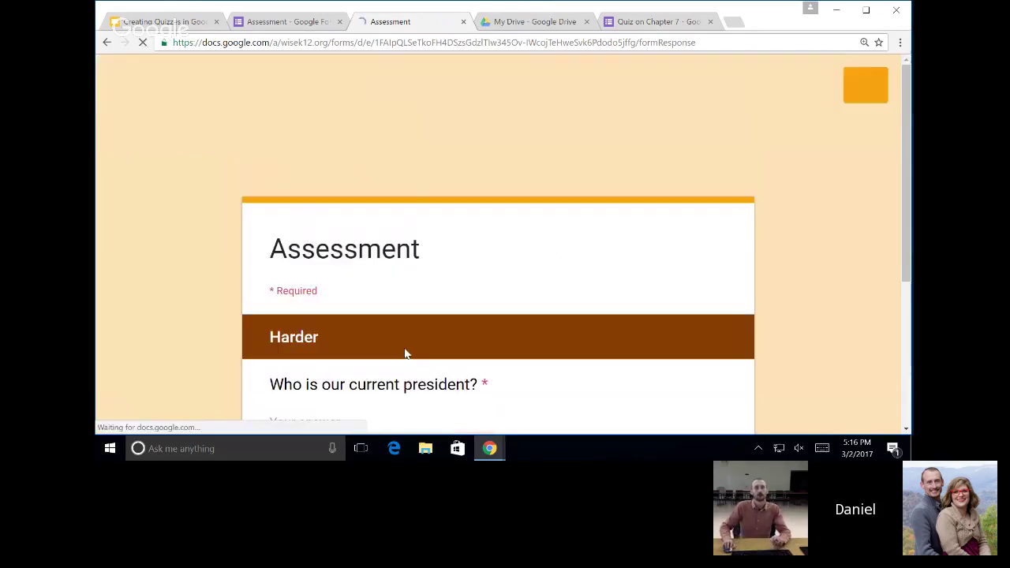
scroll(406, 355, down, 1)
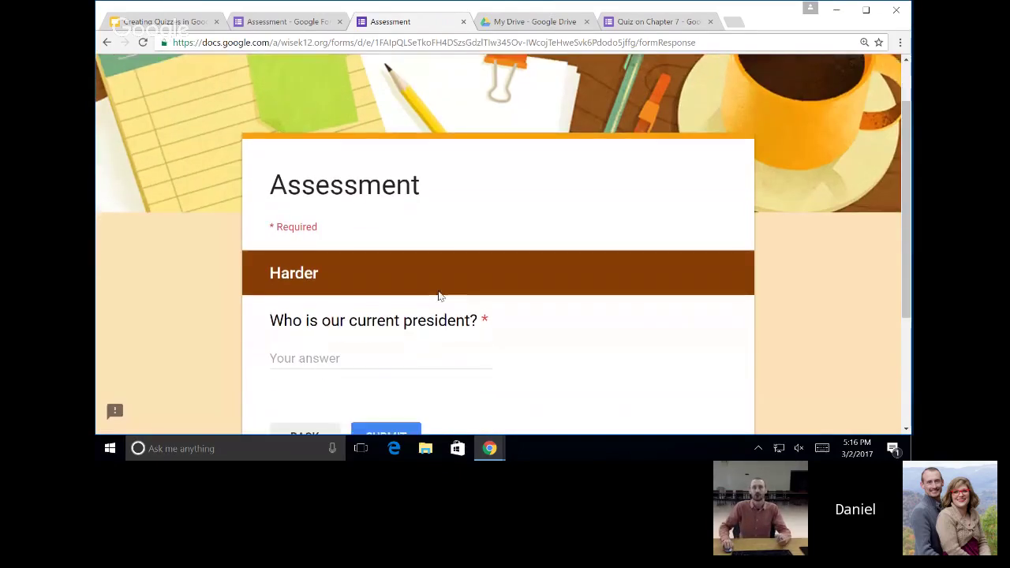
scroll(487, 322, down, 2)
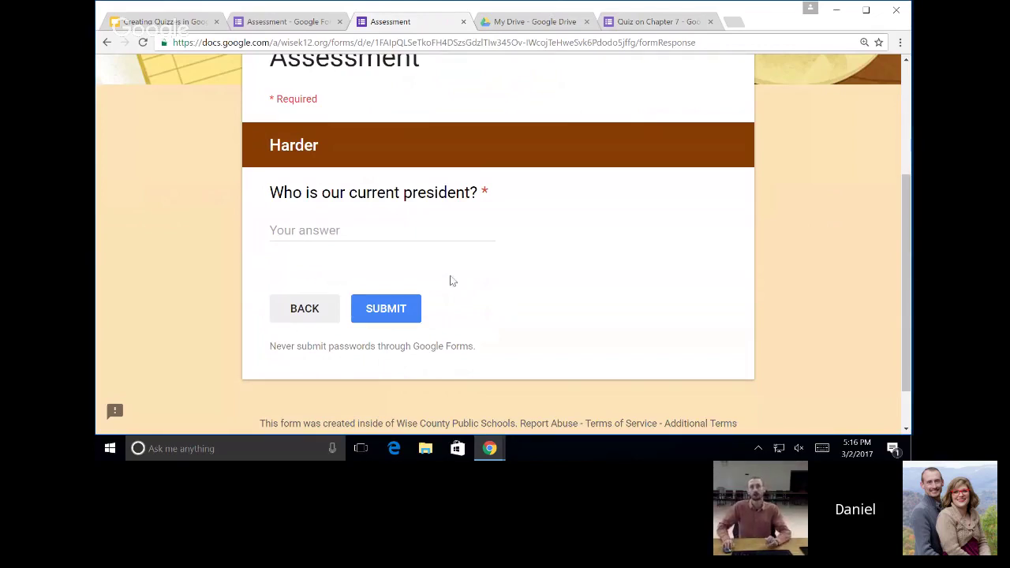
Answer 'Trump' as the current president, submit, and return to the Assessment editor.
click(363, 230)
text(Trump)
click(406, 312)
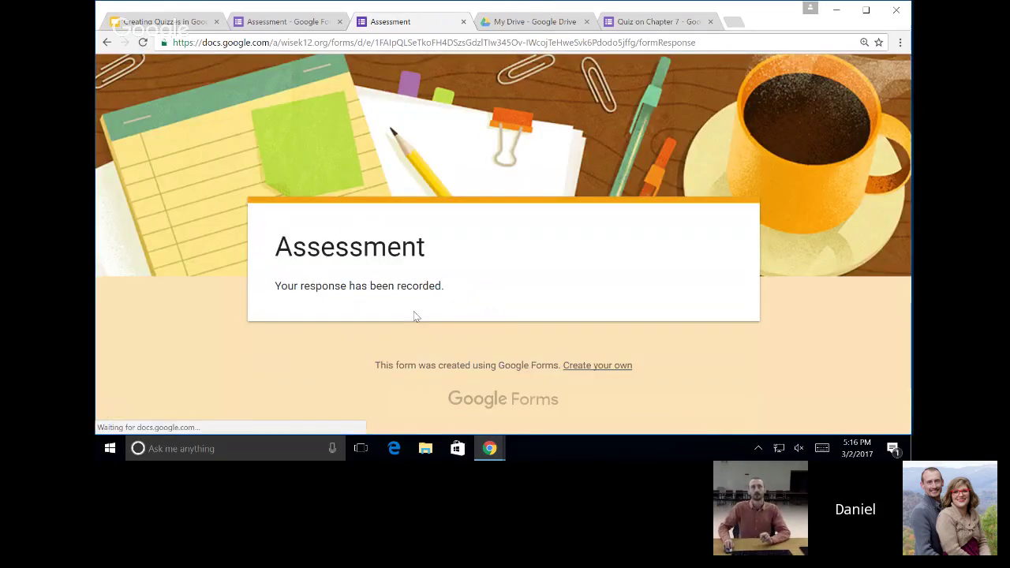
click(297, 19)
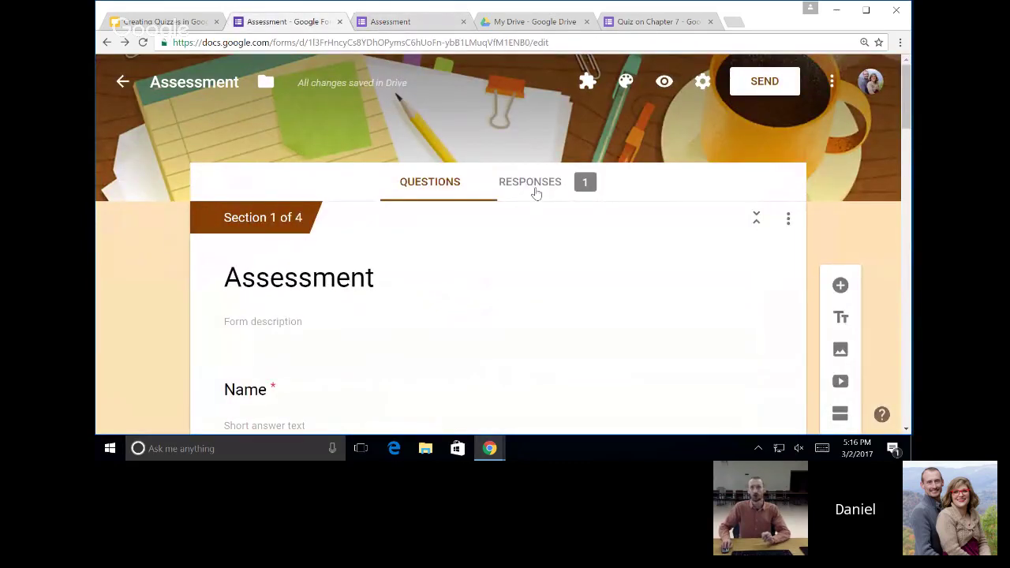
click(536, 182)
scroll(461, 339, down, 1)
scroll(513, 379, down, 7)
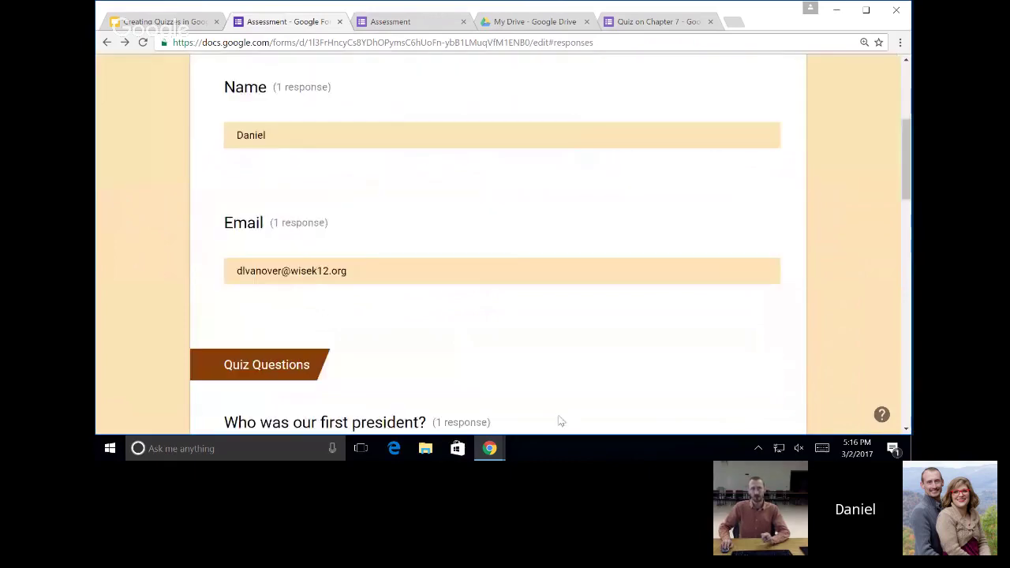
scroll(529, 318, down, 3)
scroll(531, 319, down, 5)
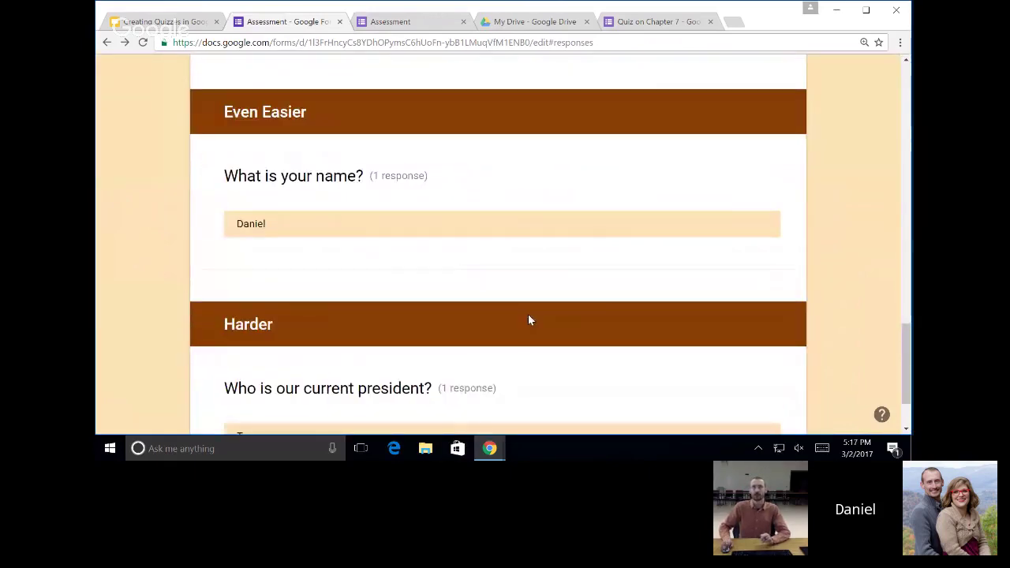
scroll(528, 315, down, 2)
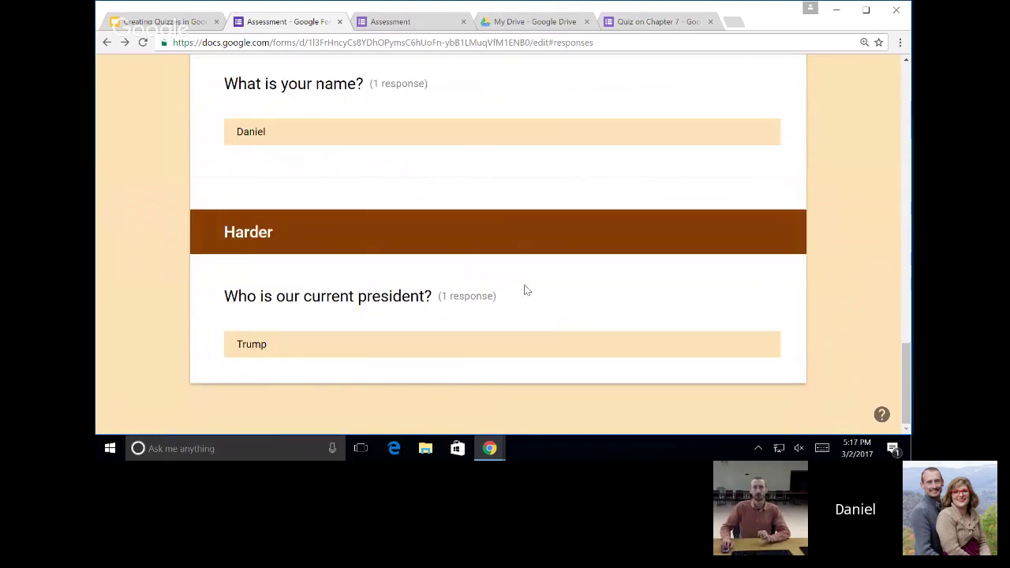
scroll(505, 291, up, 14)
scroll(497, 273, up, 8)
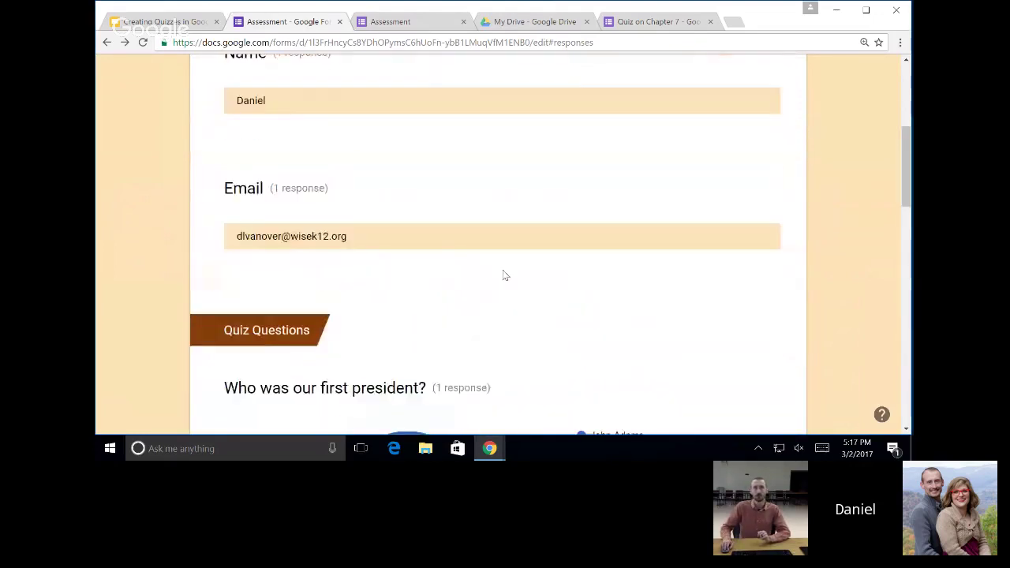
click(444, 185)
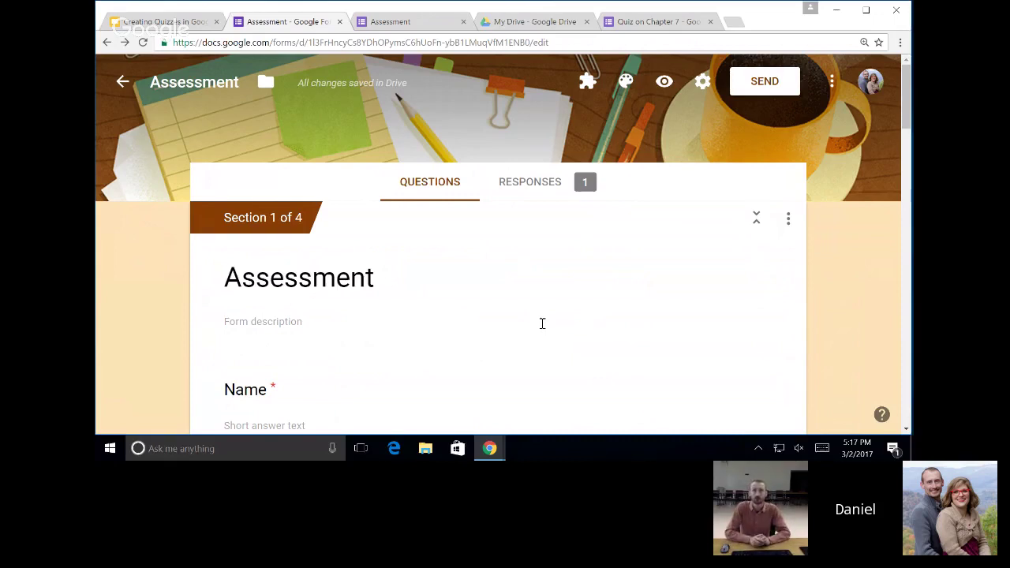
Return to the 'Creating Quizzes in Google Forms' slide presentation.
scroll(564, 289, down, 3)
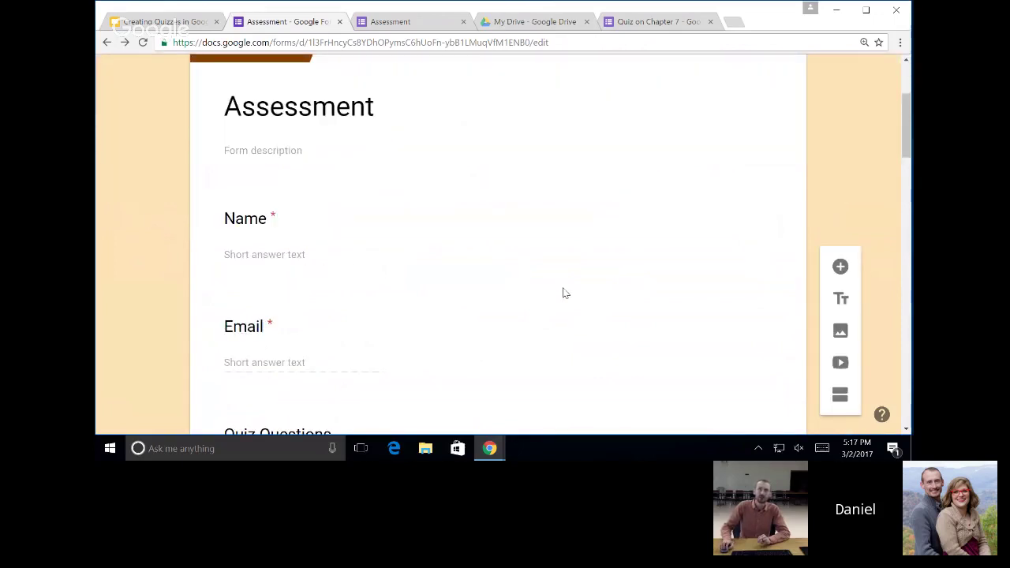
scroll(556, 268, up, 1)
scroll(556, 253, down, 3)
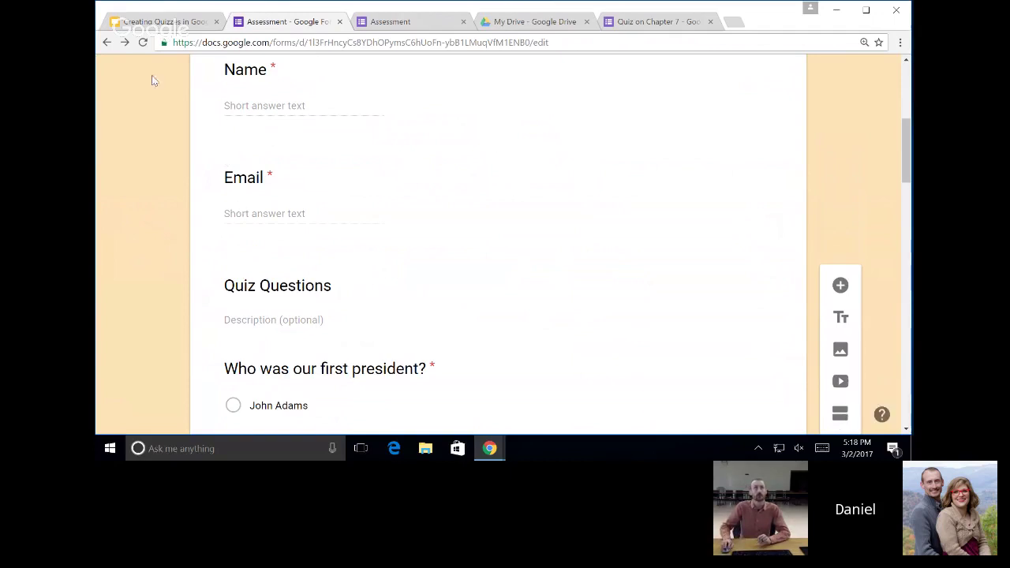
click(161, 22)
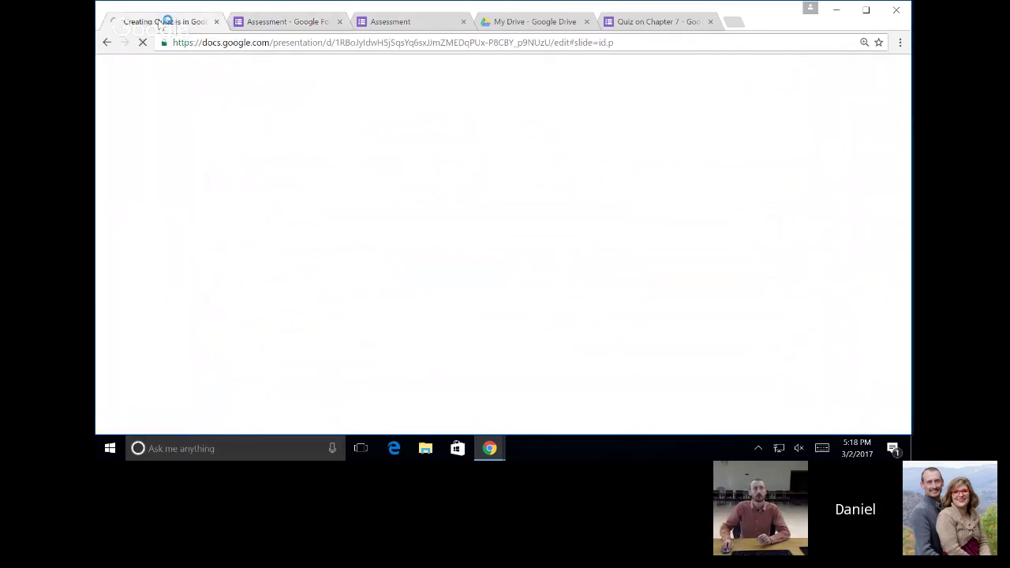